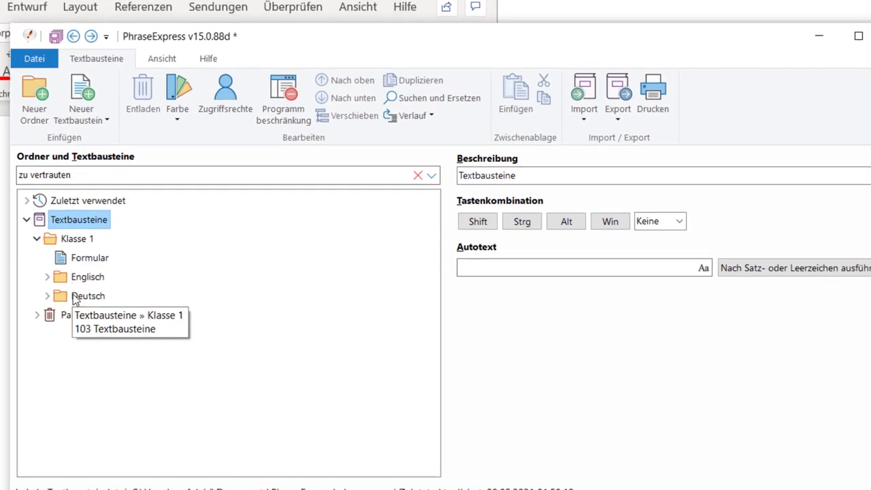
Step: Examine the content and autotext of the first "1$Vorname$ versteht häufig gehörte einfache Aufforderungen" phrase in the Englisch folder
left_click(47, 276)
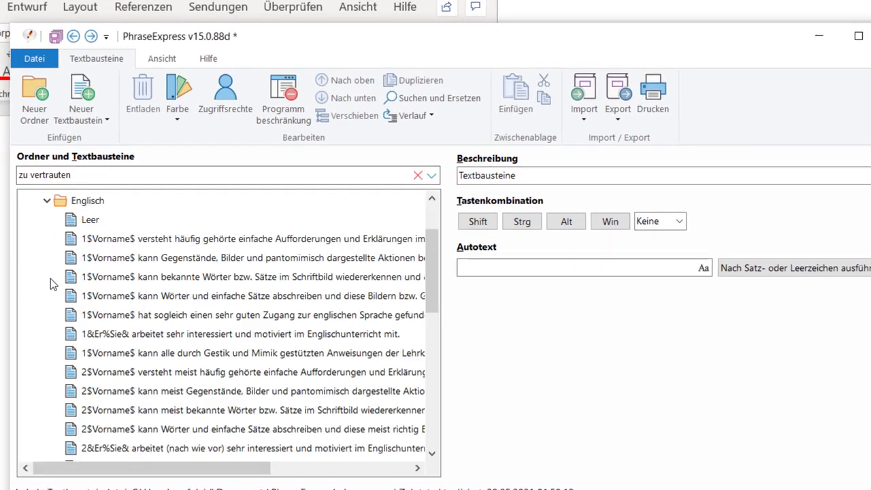
left_click_drag(435, 262, 431, 235)
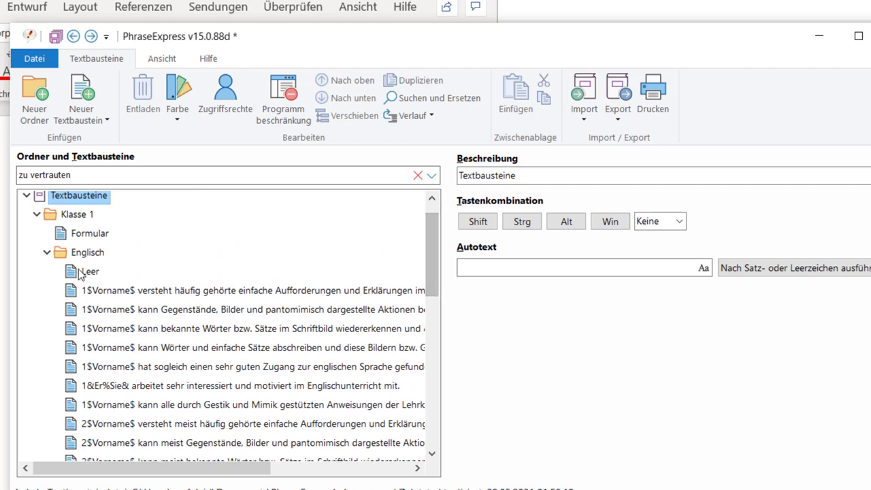
left_click(206, 298)
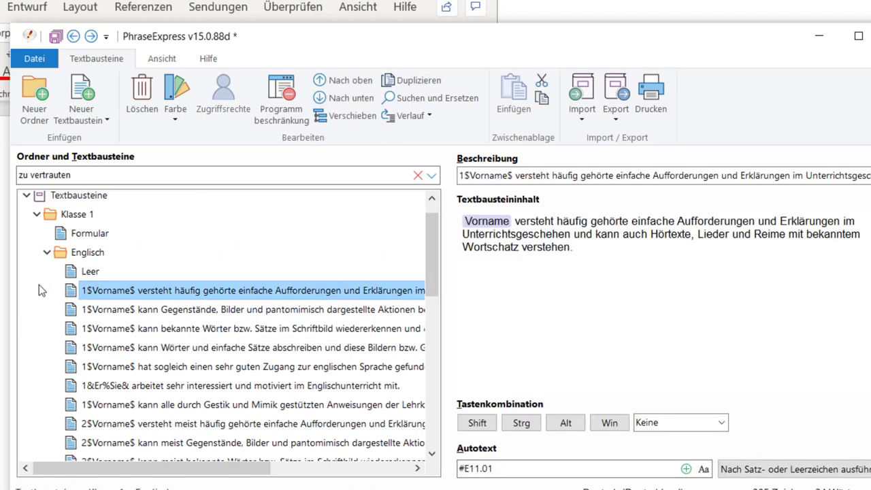
left_click(51, 260)
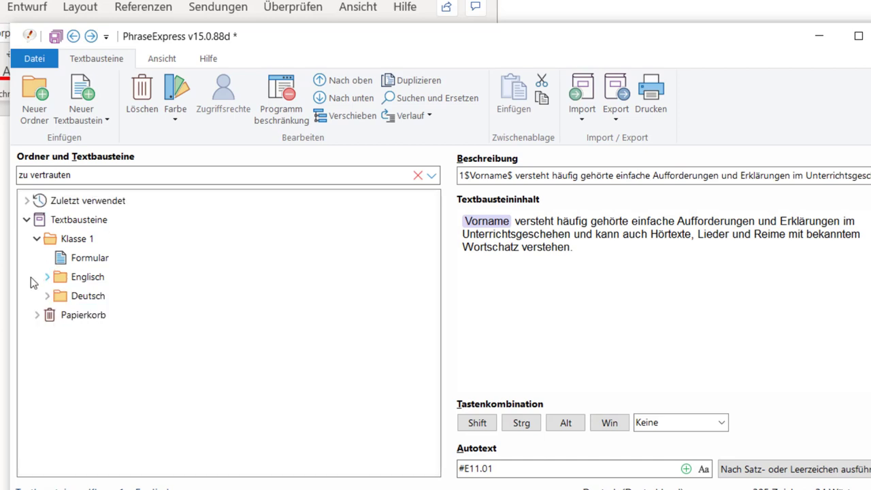
Step: Switch to the blank Word document, maximize it, and open the PhraseExpress form with Geschlecht set to M
key("alt+Tab")
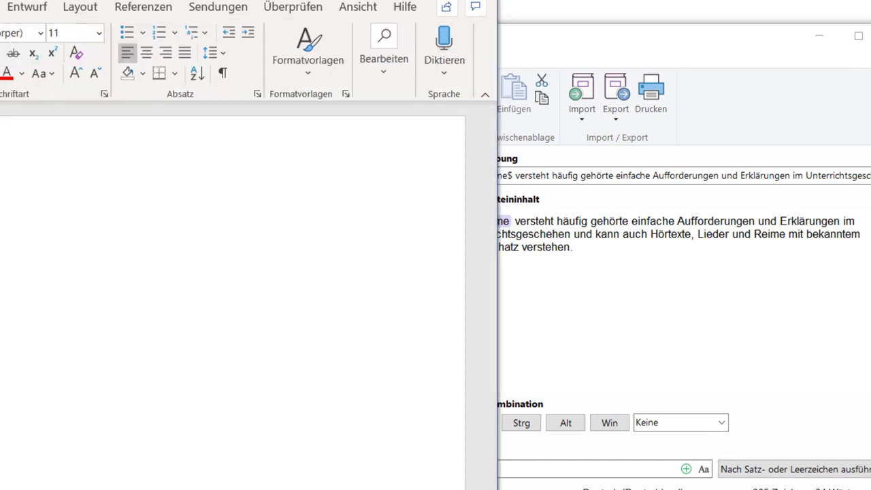
key("super+Up")
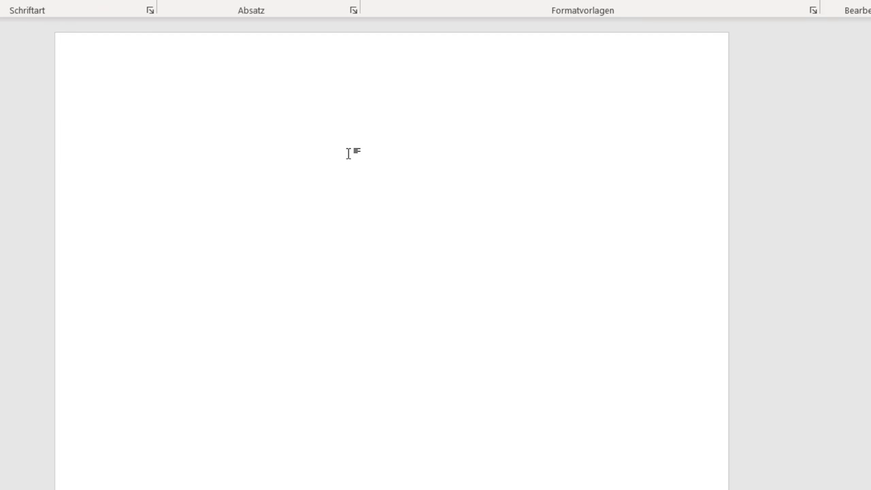
key("ctrl+alt+f")
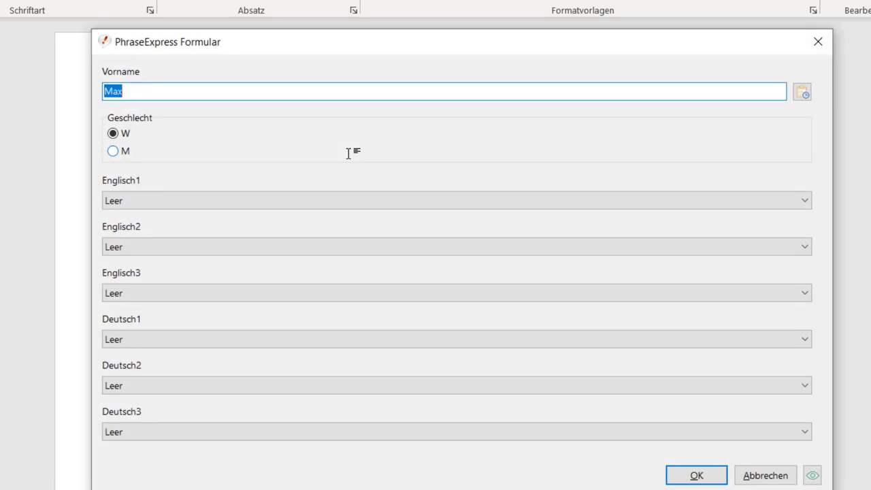
left_click(128, 156)
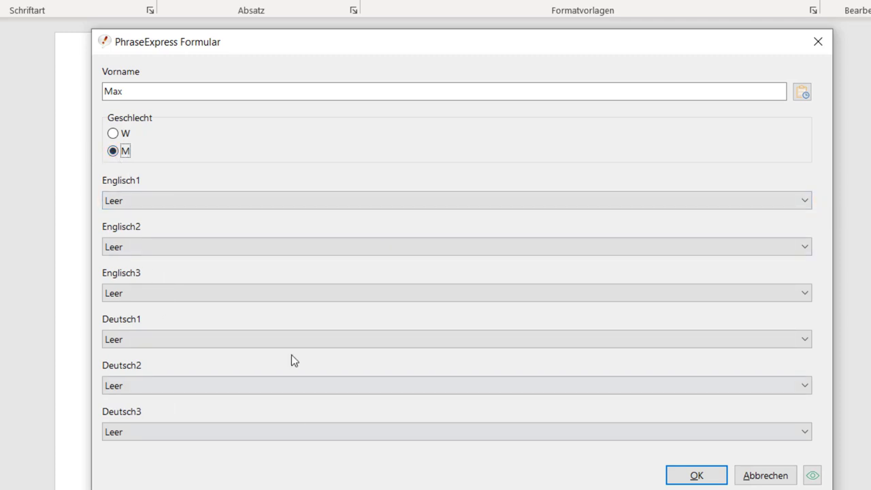
Step: Set Englisch1 to "4$Vorname$ zeigt eigenständige Versuche, mit der englischen Sprache zu experimentieren."
left_click(245, 197)
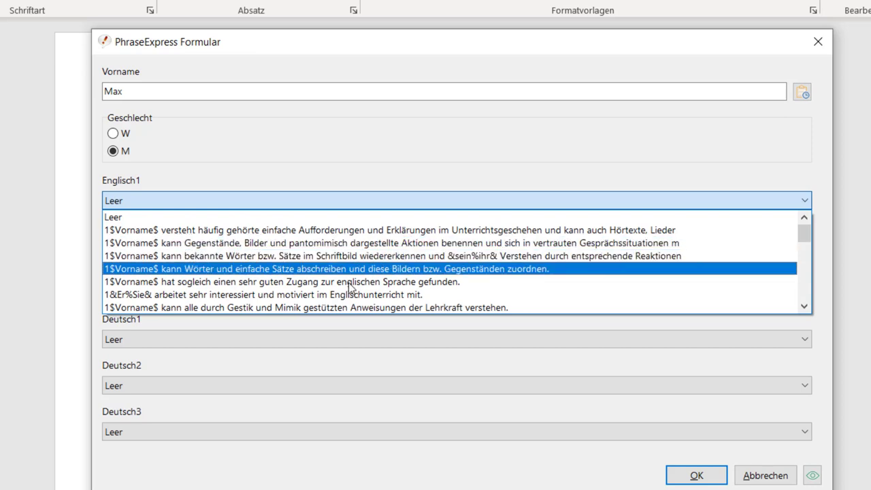
scroll(352, 289, "down", 5)
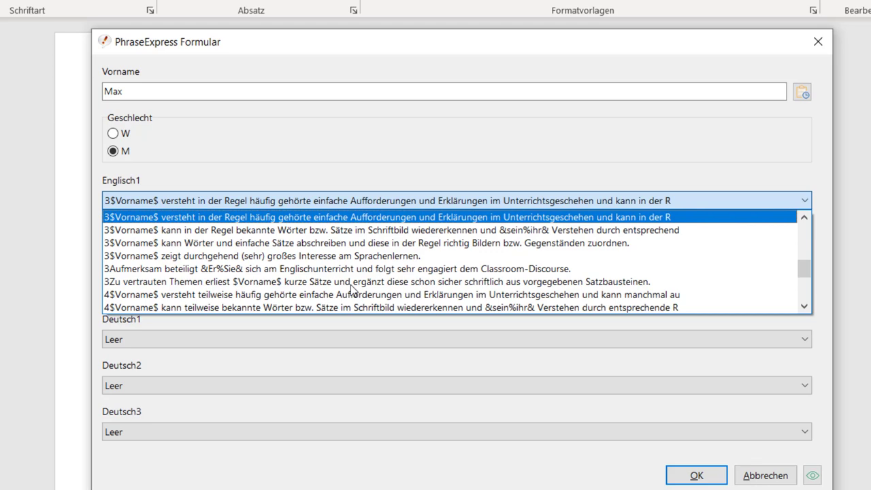
scroll(372, 259, "up", 1)
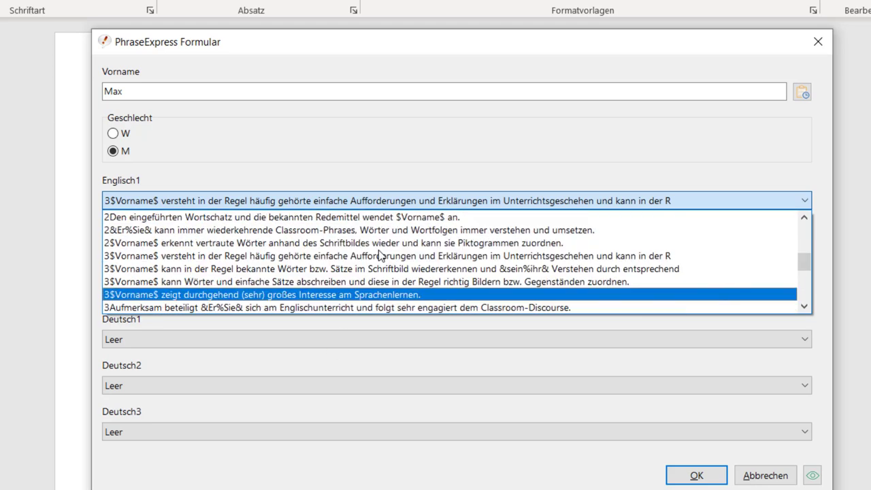
scroll(348, 258, "down", 1)
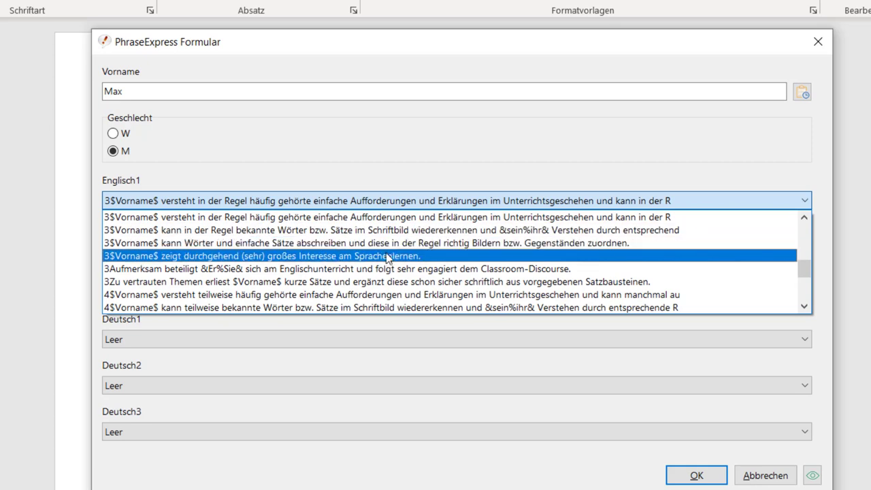
scroll(391, 260, "down", 3)
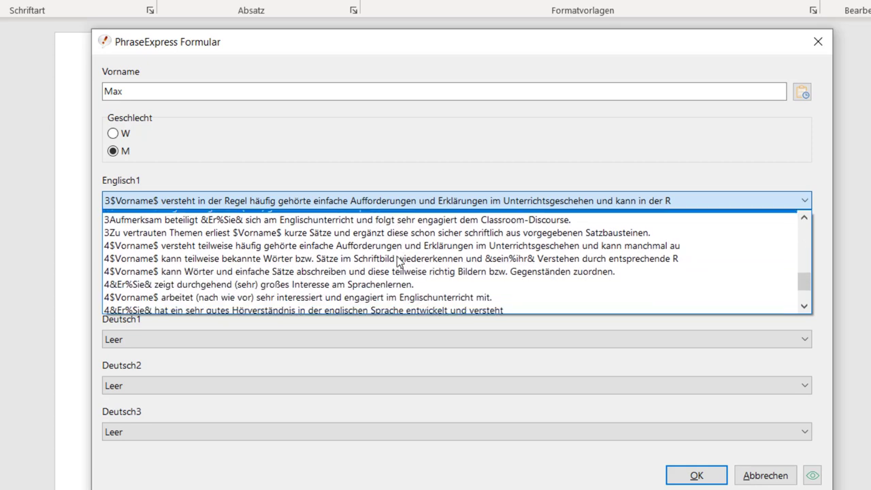
scroll(396, 256, "down", 1)
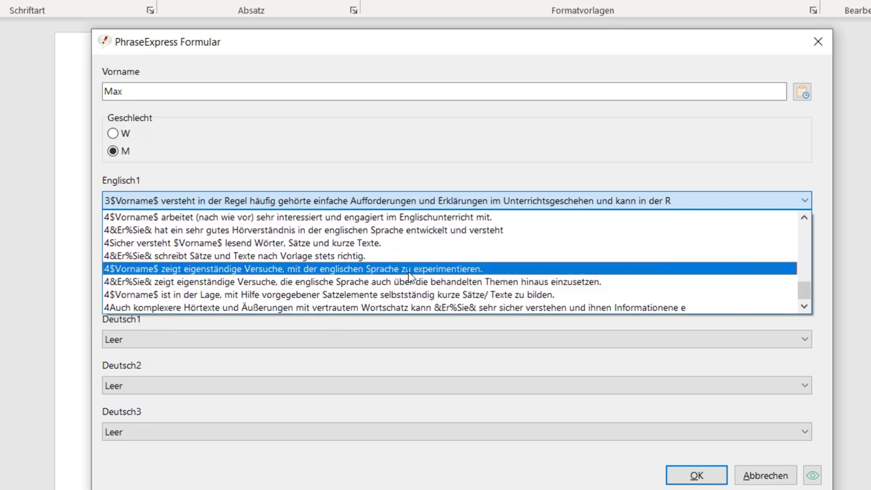
left_click(430, 269)
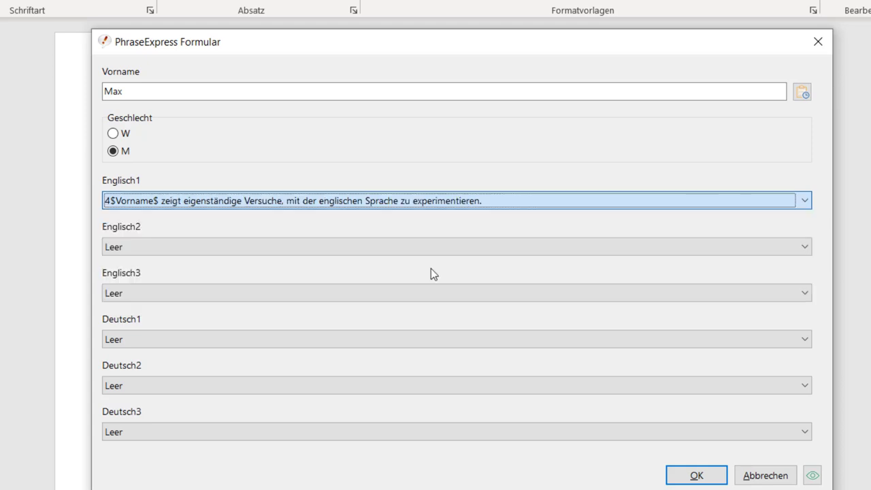
Step: Set Englisch2 to "1&Er%Sie& arbeitet sehr interessiert und motiviert im Englischunterricht mit." and keep Englisch3 at Leer
left_click(446, 250)
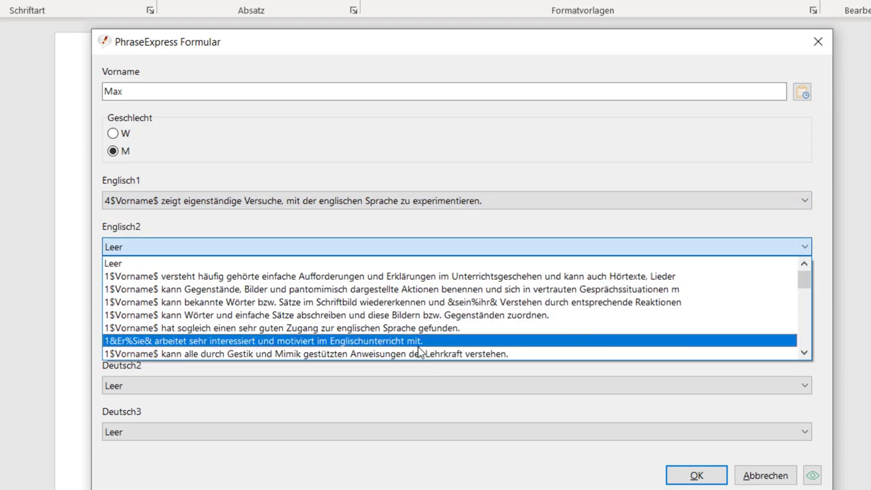
left_click(416, 341)
left_click(335, 293)
left_click(302, 309)
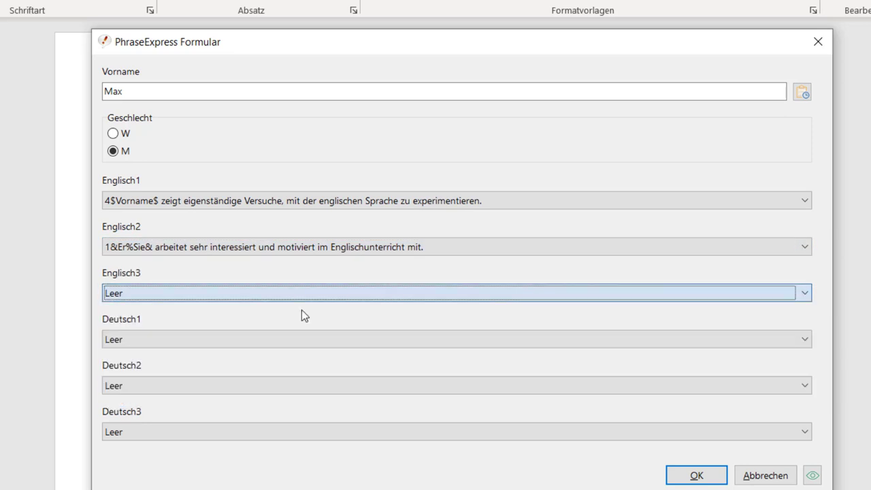
Step: Fill Deutsch1 to Deutsch3 with the level-1 phrases on reading unbekannte Texte, answering Fragen zum Text and Lese- Malaufträge, and submit the form
left_click(297, 346)
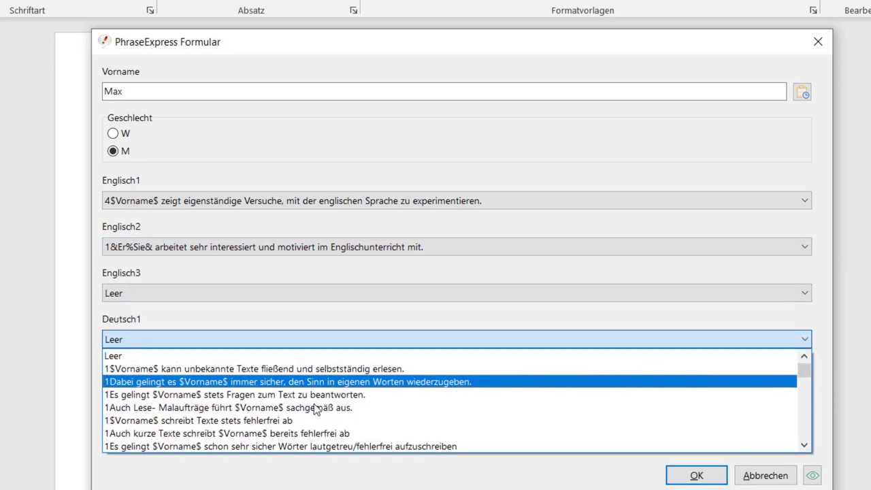
left_click(389, 368)
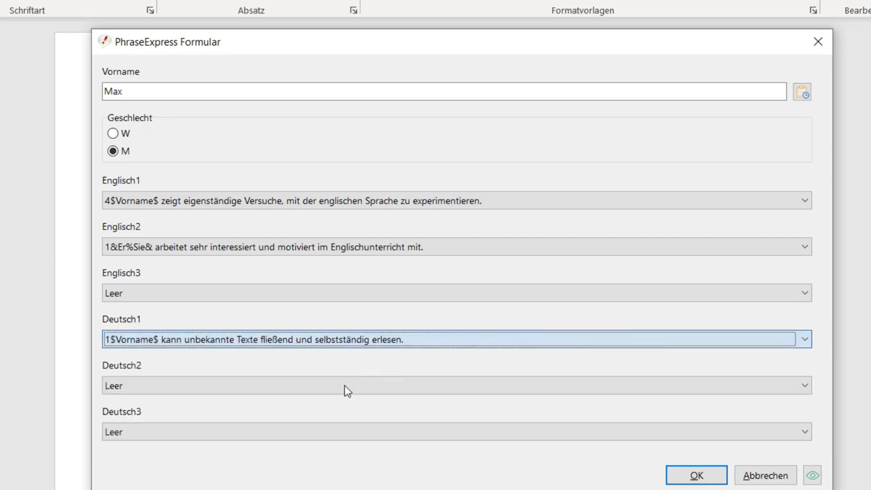
left_click(288, 385)
left_click(286, 440)
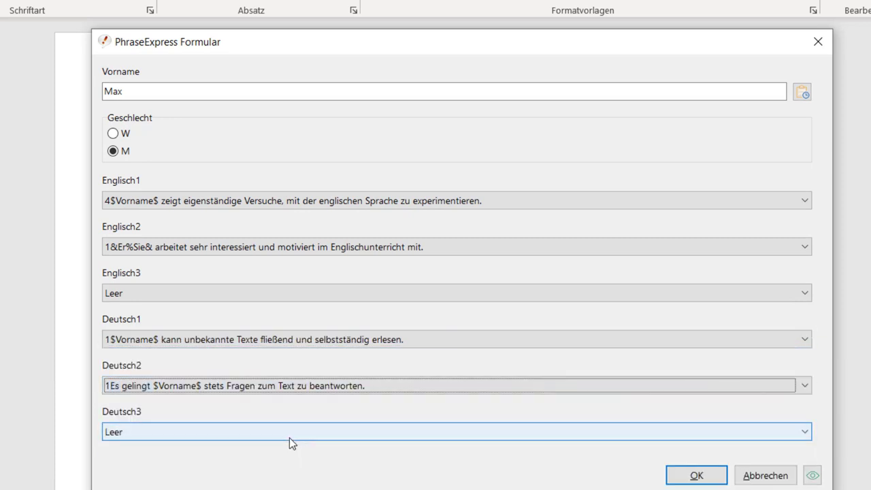
left_click(288, 434)
left_click(286, 489)
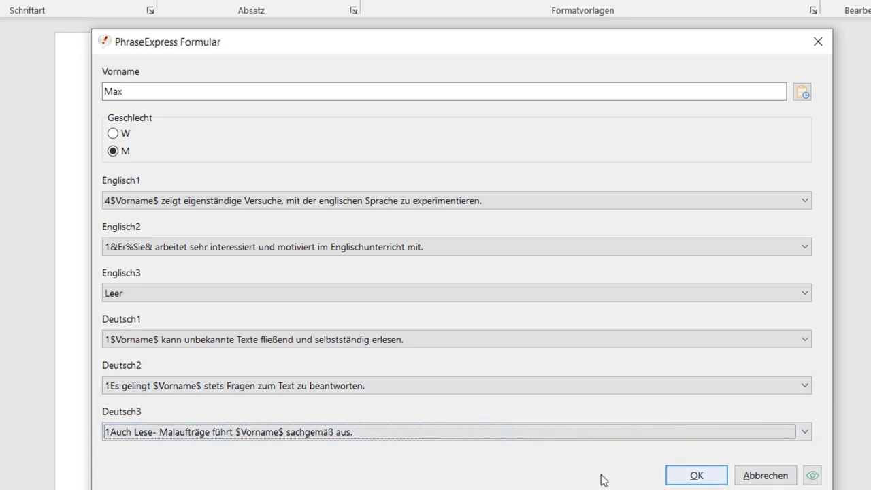
left_click(674, 476)
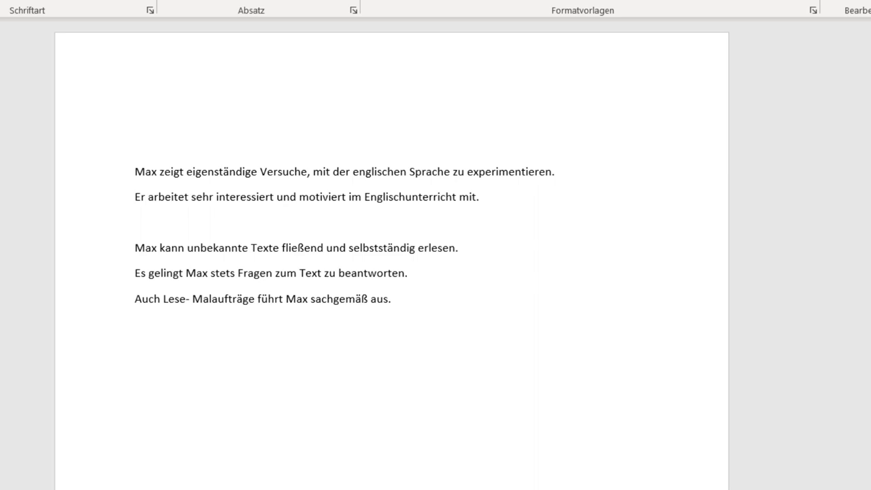
Step: Delete the empty paragraph between the English and German sentences in the document
left_click_drag(136, 171, 155, 173)
left_click(251, 272)
left_click(139, 198)
double_click(144, 199)
left_click(382, 320)
left_click(527, 227)
left_click(543, 213)
left_click(424, 214)
key("BackSpace")
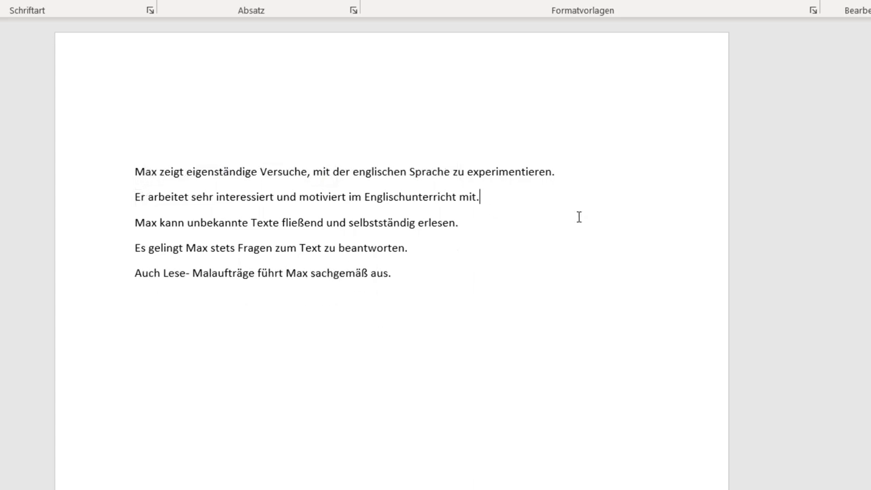
Step: Delete the empty lines above the first sentence of the document
left_click(195, 45)
key("Delete")
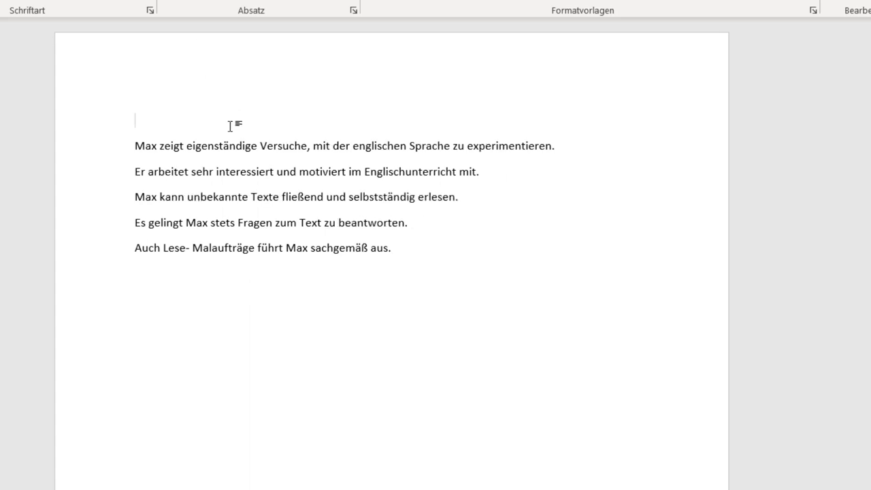
key("Delete")
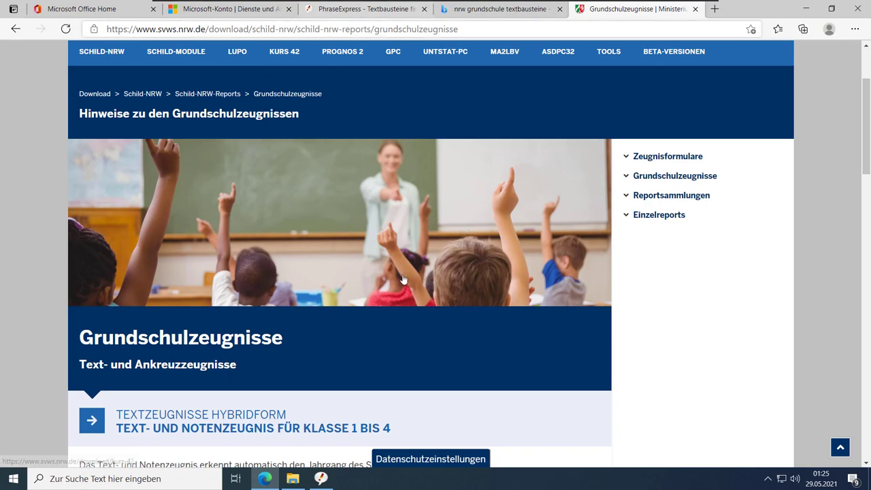
Step: Locate the "Beispiele für Textbausteine" section with the GS Textbausteine ZIP on the Grundschulzeugnisse web page
scroll(403, 278, "down", 12)
scroll(403, 279, "down", 4)
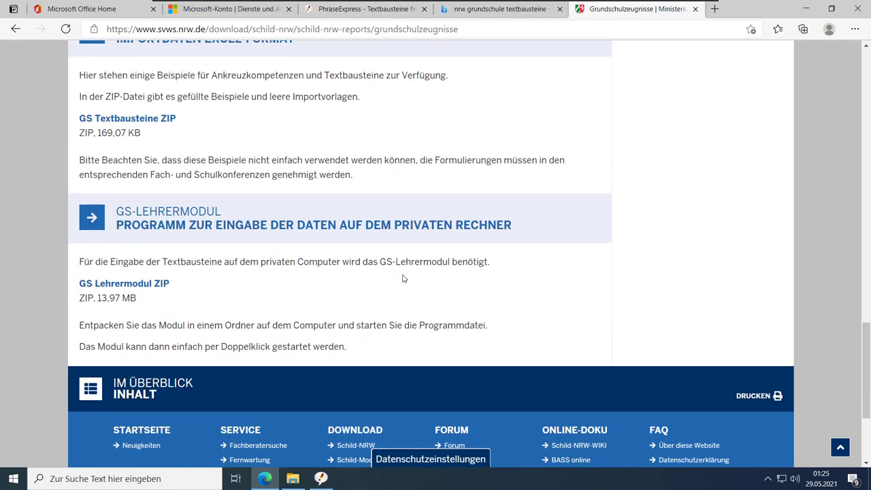
scroll(402, 279, "up", 4)
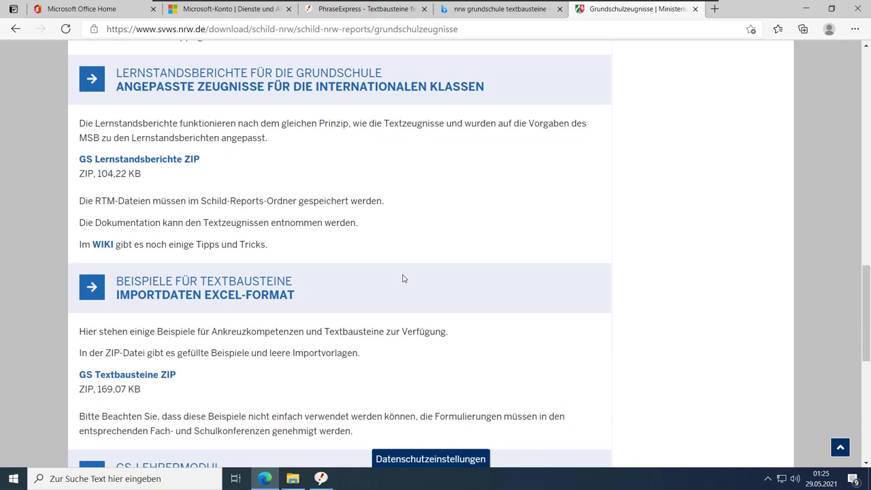
left_click_drag(113, 283, 341, 329)
left_click(339, 344)
Step: Extract the Textbausteine_2020_12_08 archive in Downloads and select the Textbausteine-Beispiel_2020_12_08 workbook in the extracted folder
left_click(293, 479)
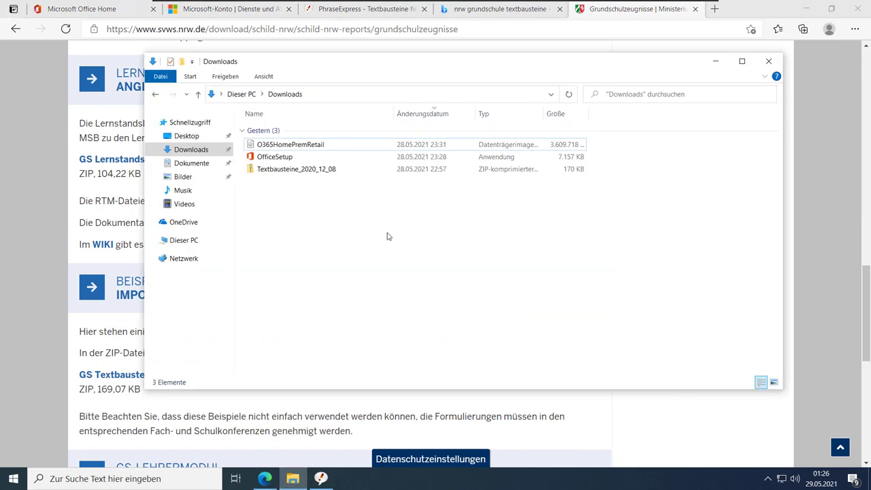
left_click(335, 174)
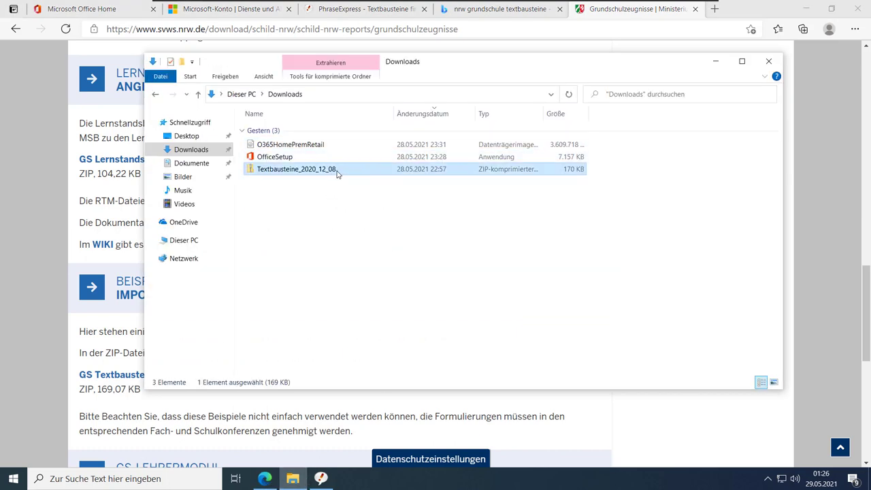
right_click(337, 174)
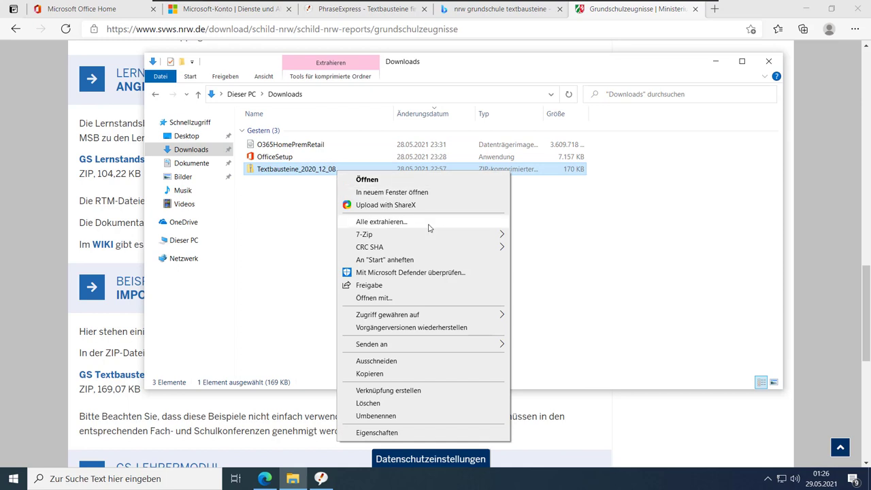
mouse_move(431, 235)
left_click(586, 286)
double_click(286, 145)
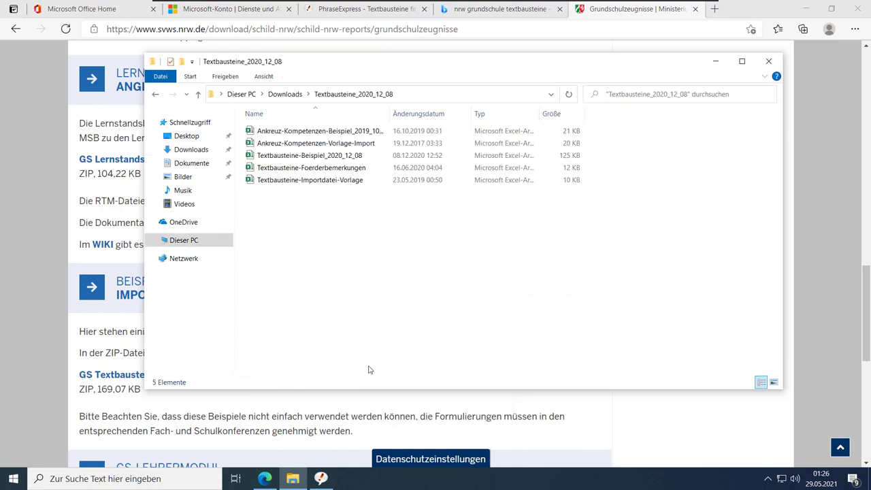
left_click(422, 156)
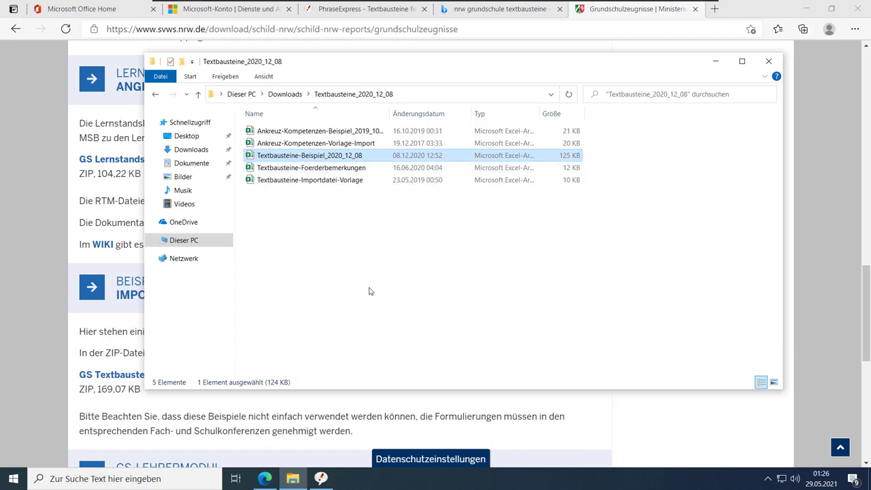
Step: Search the web for "phrase express" in the browser and open the PhraseExpress Shop page
left_click(332, 480)
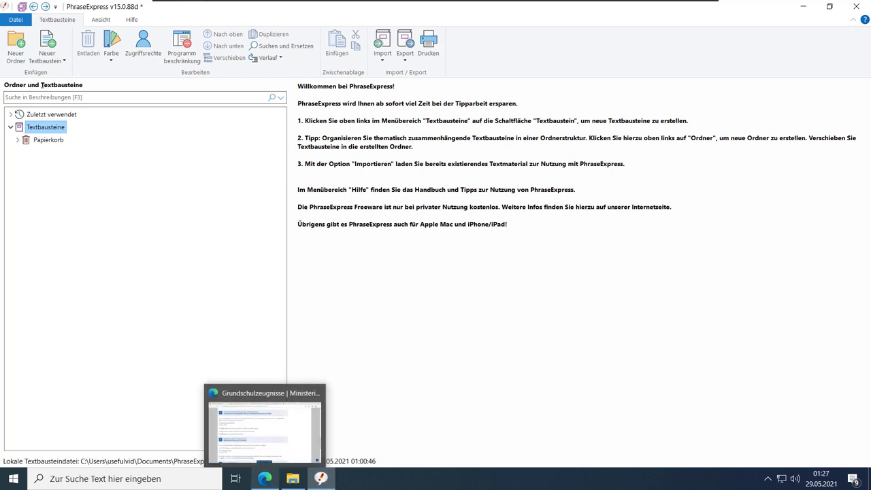
left_click(265, 479)
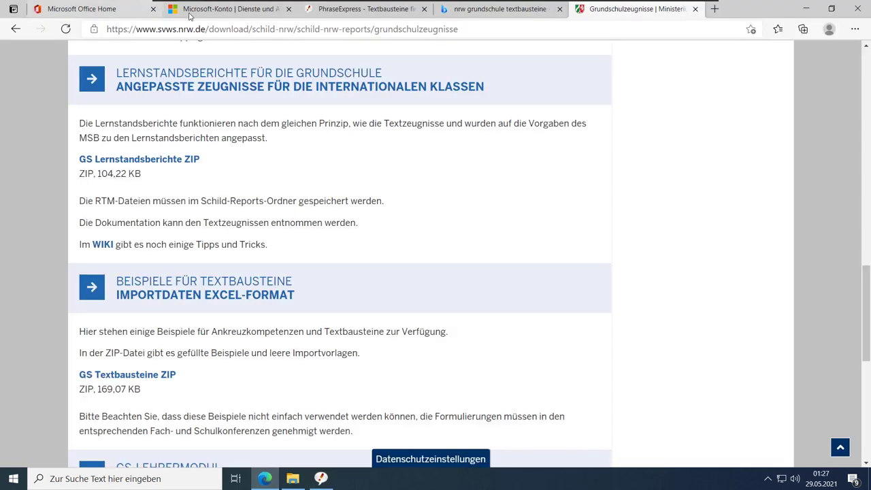
left_click(228, 9)
left_click(225, 28)
type("phrase express")
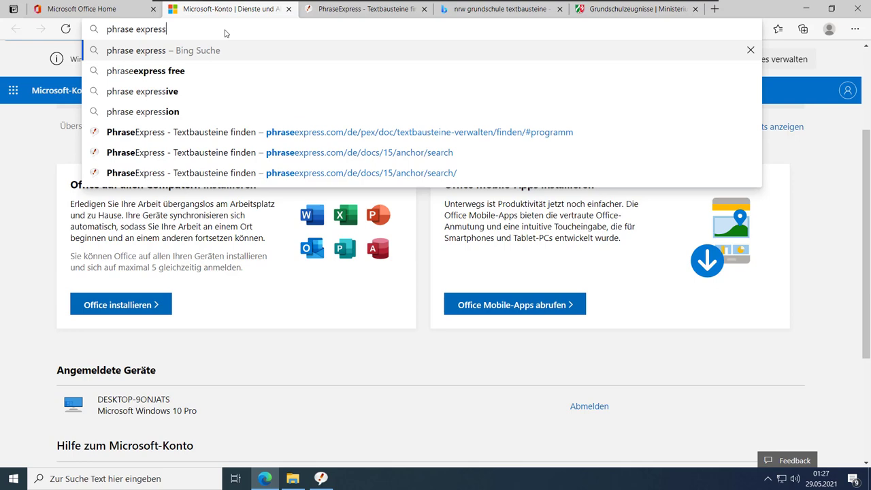
key("Return")
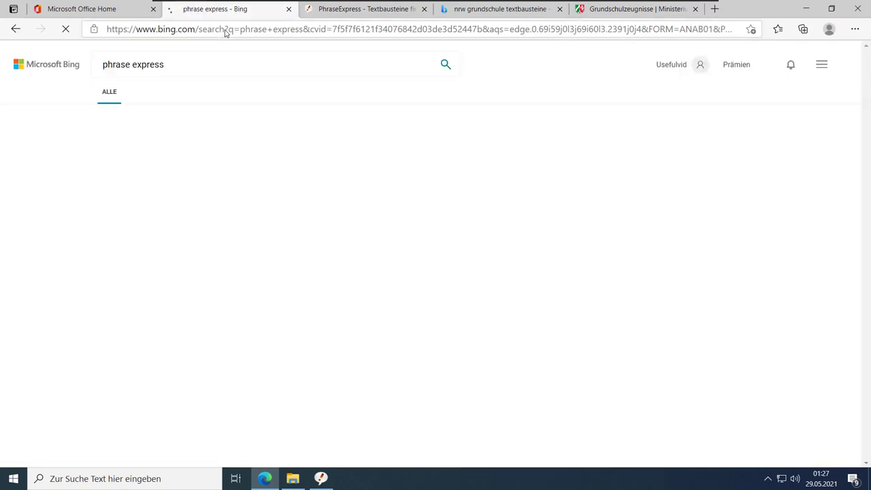
left_click(129, 313)
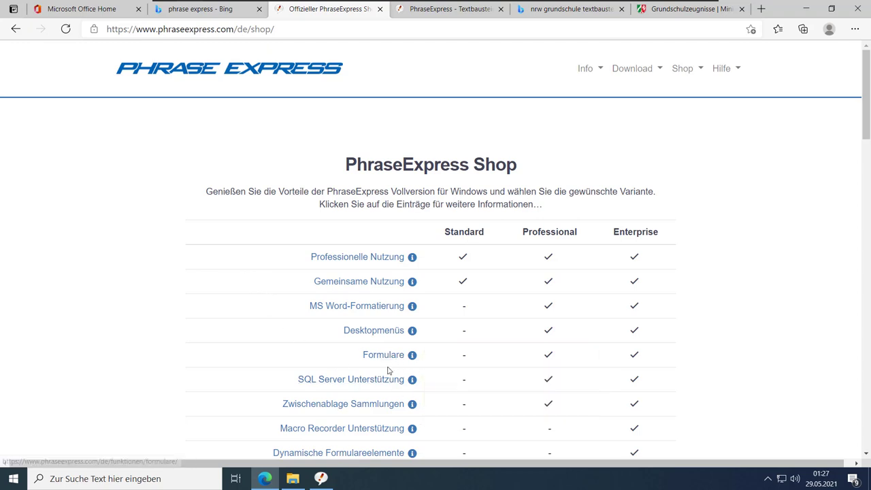
Step: Compare the features of the PhraseExpress editions on the shop page, including Formulare, and briefly view the PhraseExpress program window
mouse_move(399, 361)
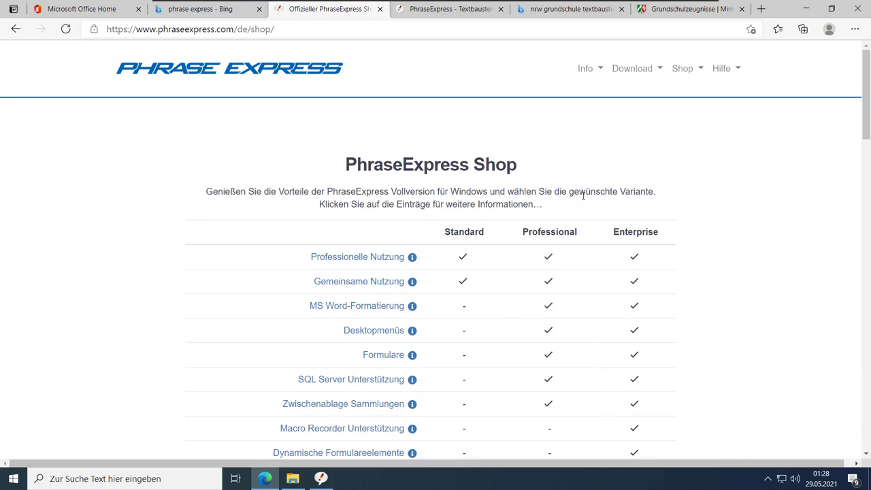
scroll(582, 198, "down", 7)
scroll(583, 197, "up", 3)
scroll(583, 197, "up", 3)
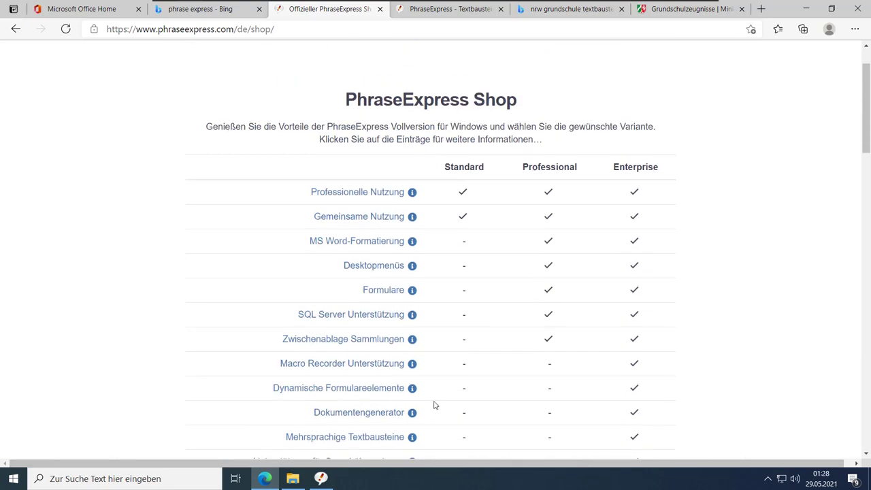
mouse_move(323, 481)
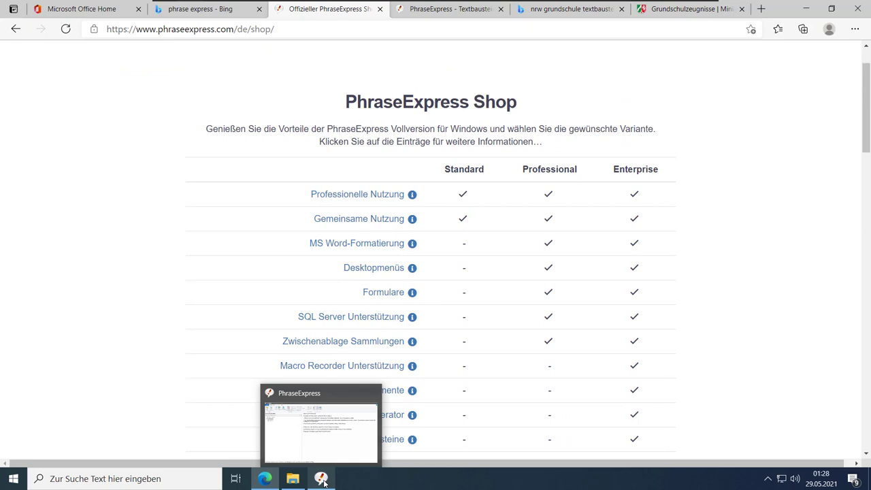
left_click(323, 481)
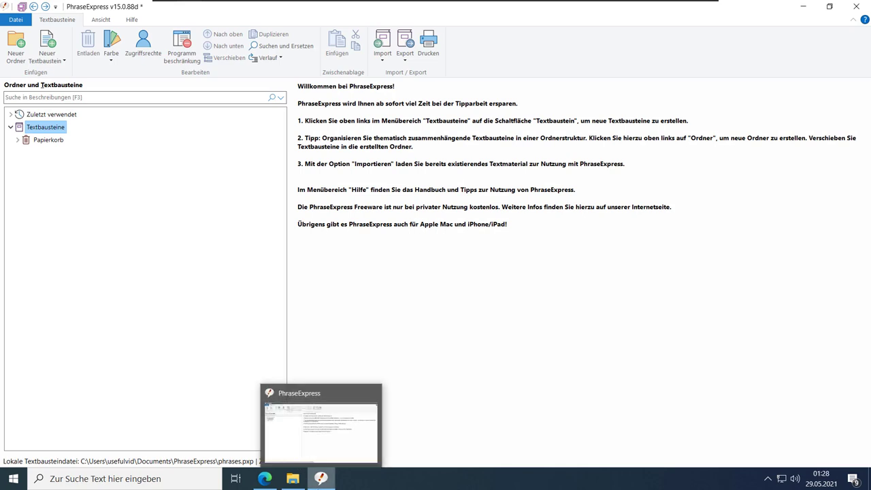
left_click(322, 481)
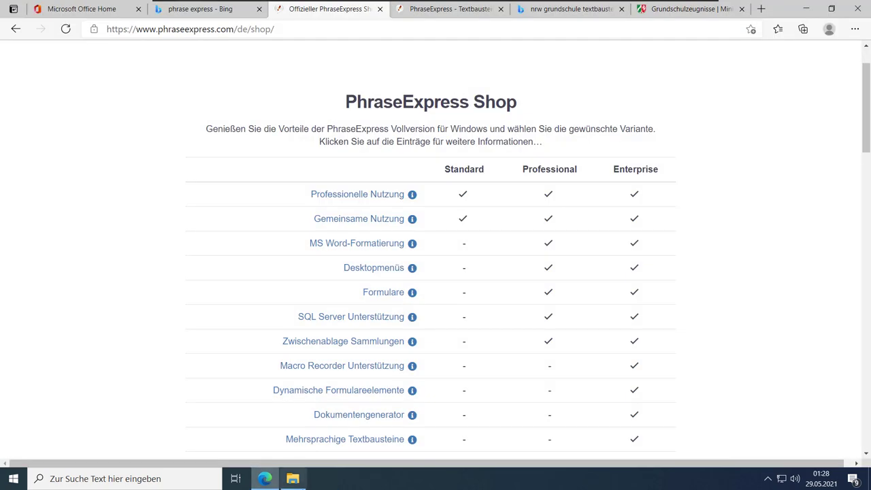
Step: Open the Textbausteine-Beispiel_2020_12_08 workbook from the extracted folder and look through its text modules down to the last row
left_click(293, 478)
left_click(389, 237)
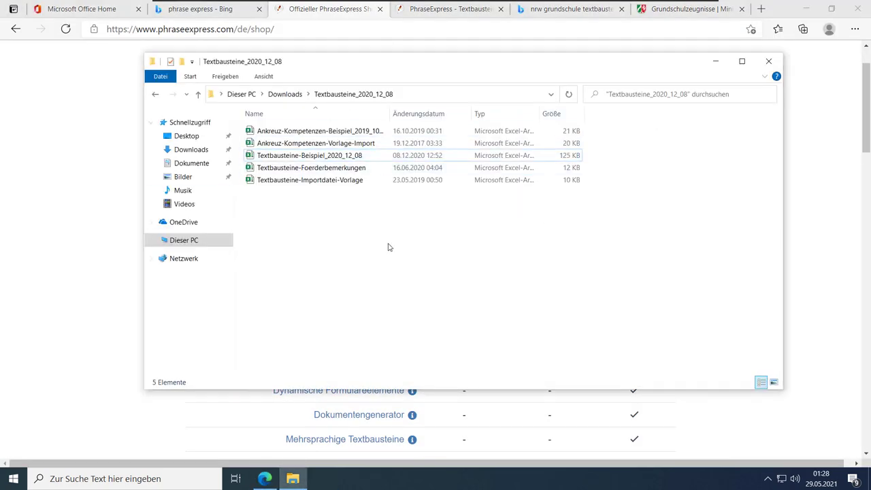
left_click(364, 161)
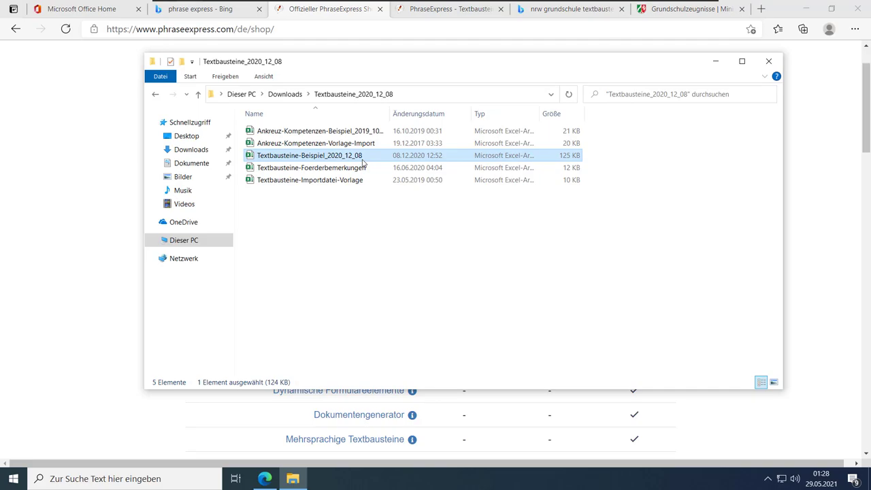
double_click(363, 162)
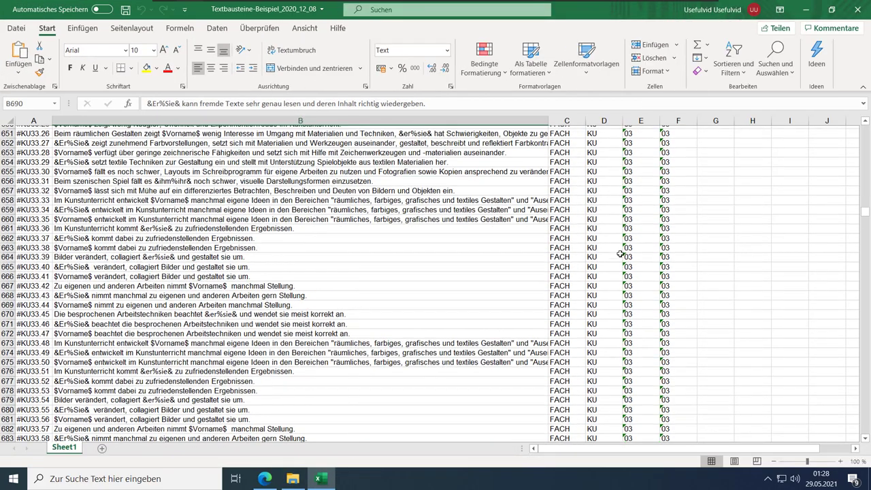
scroll(620, 254, "up", 5)
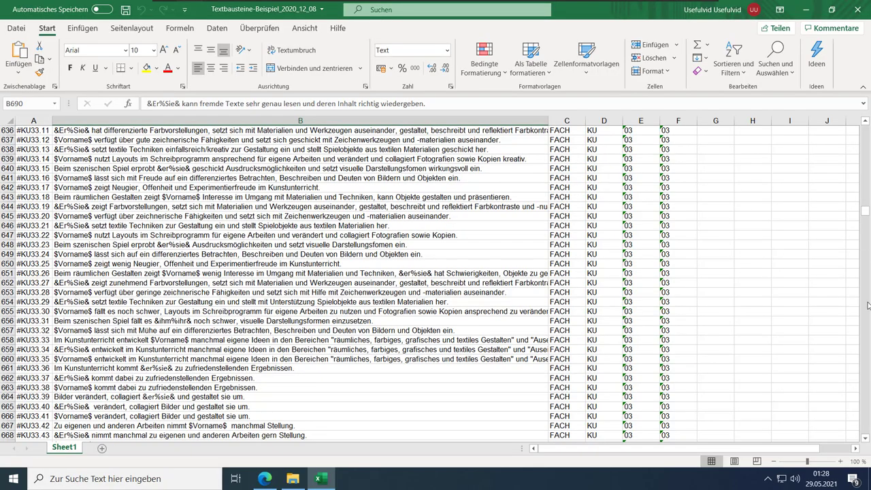
left_click_drag(868, 306, 860, 440)
scroll(367, 386, "down", 11)
scroll(25, 264, "up", 5)
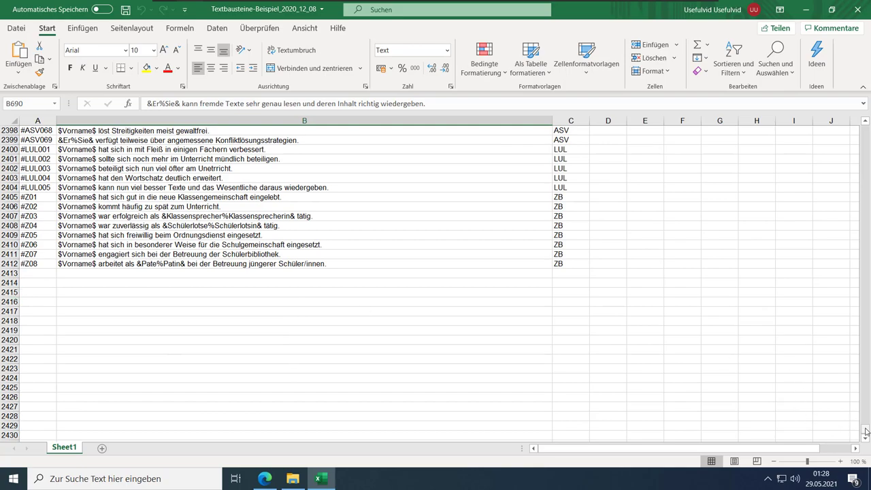
Step: Delete the yellow instruction rows 1 to 10 above the column headings in the worksheet
left_click_drag(865, 431, 827, 128)
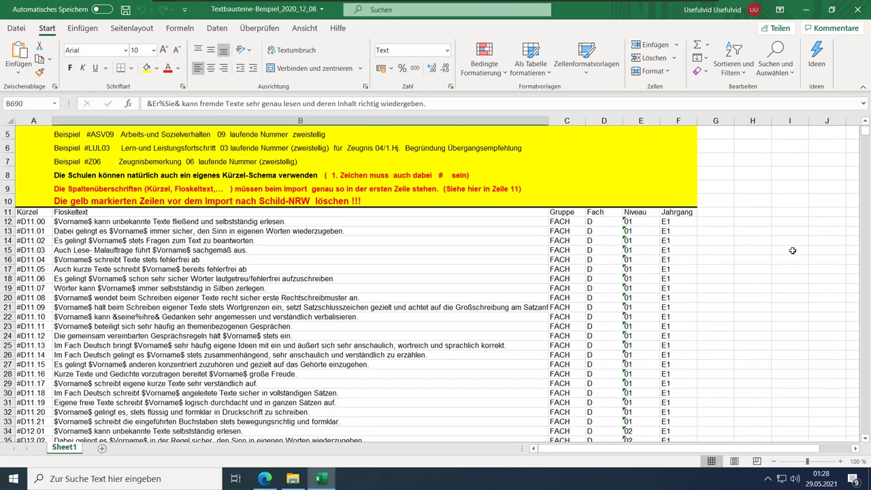
left_click(8, 136)
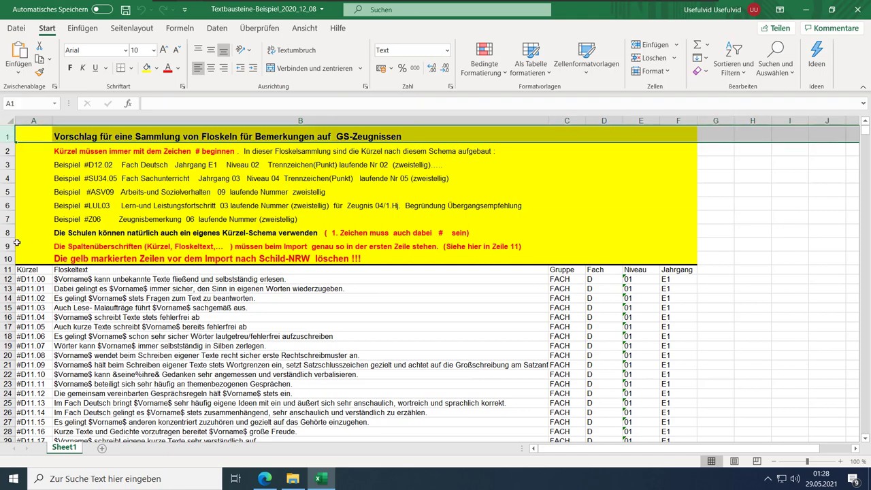
left_click(8, 259, "shift")
right_click(9, 260)
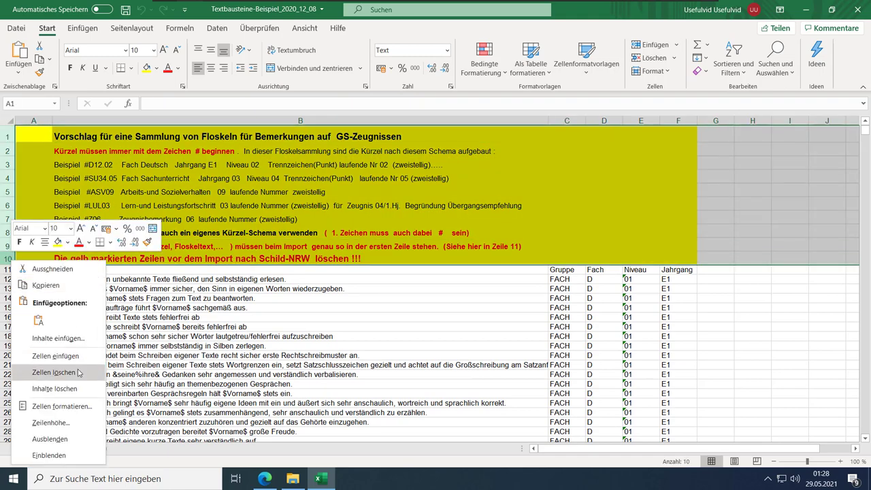
left_click(54, 373)
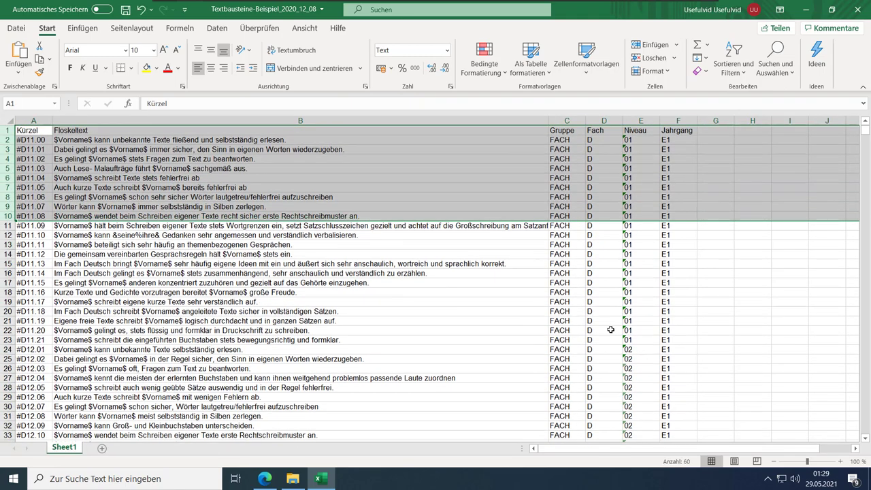
left_click(605, 331)
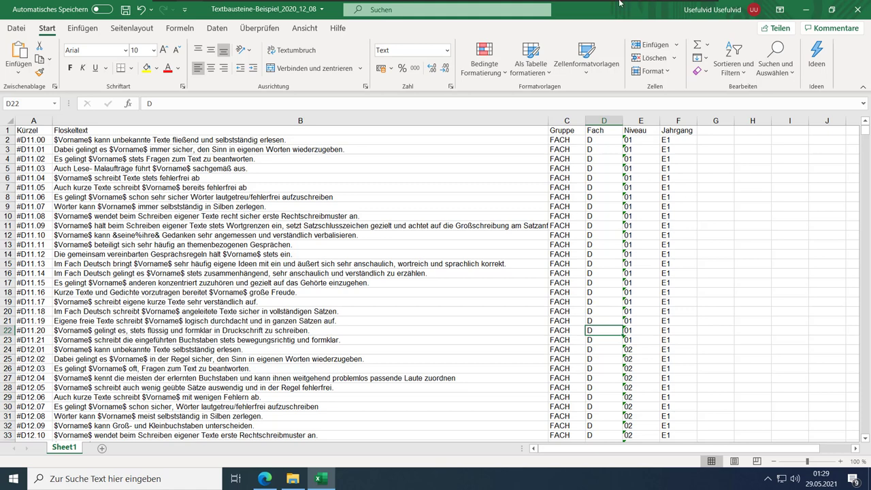
Step: Remove every 0 from the Niveau column by replacing all occurrences of 0 with nothing
left_click(648, 121)
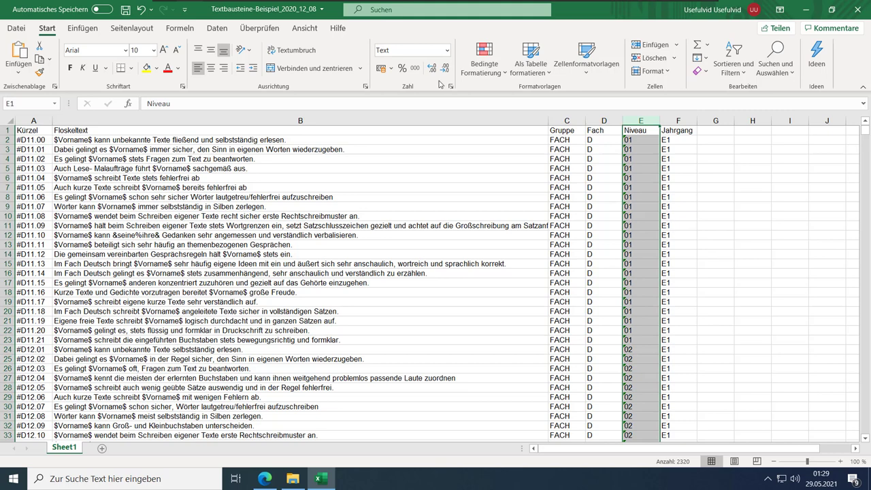
key("ctrl+f")
left_click_drag(156, 211, 543, 252)
left_click(523, 251)
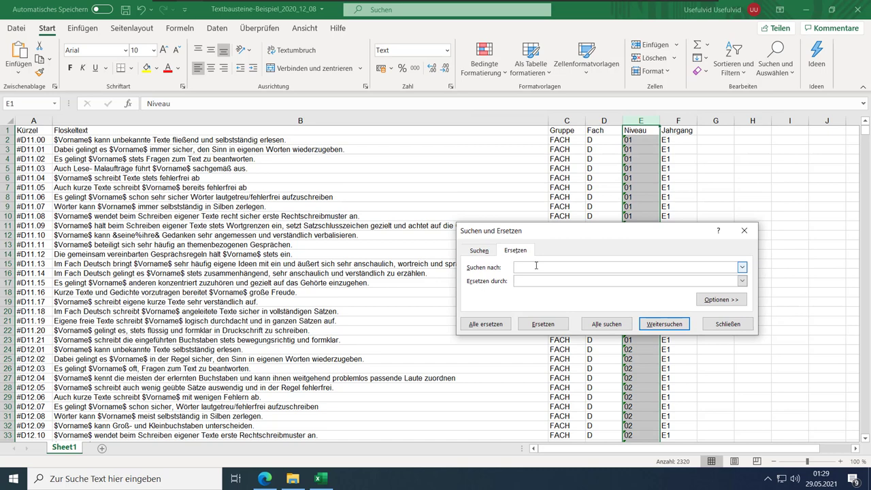
left_click(542, 282)
left_click(485, 325)
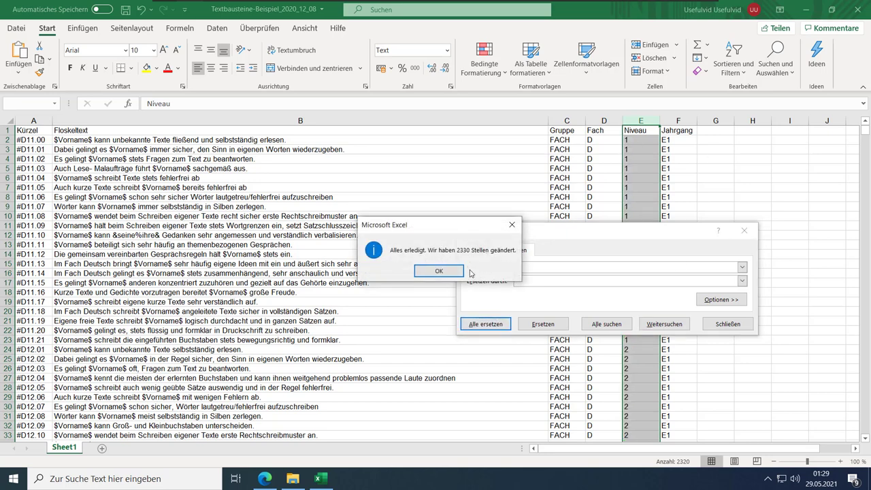
left_click(455, 271)
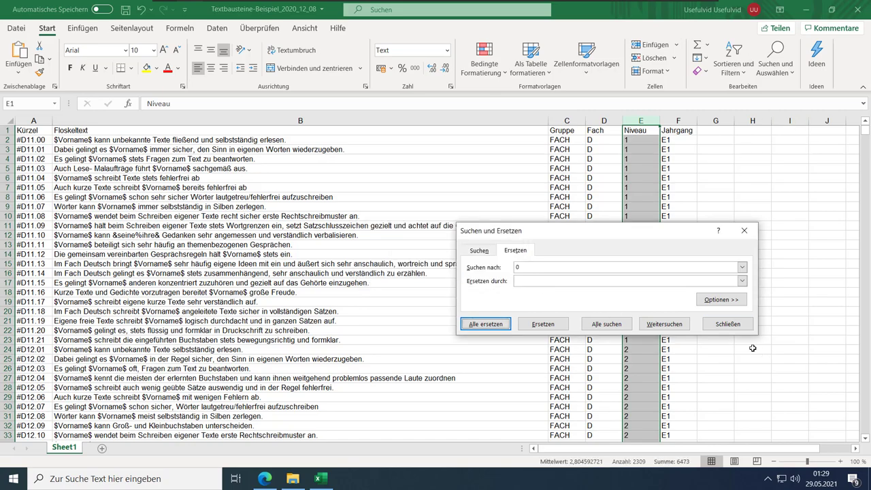
left_click(744, 327)
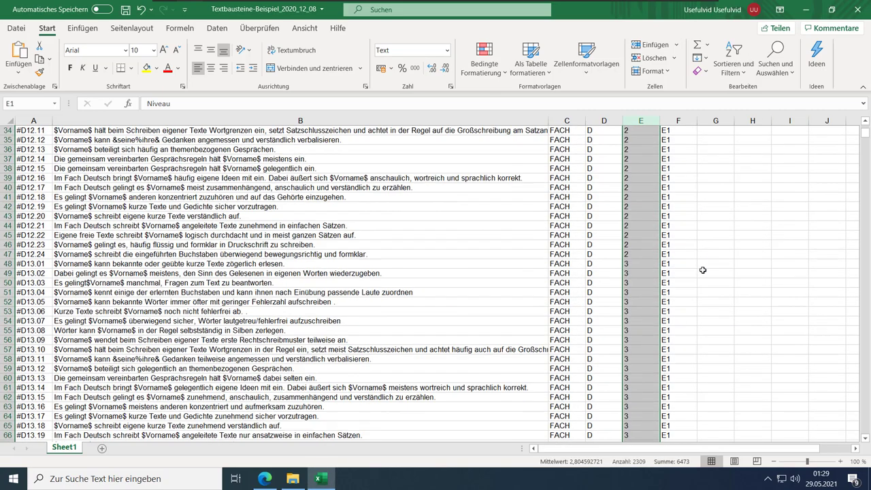
left_click(700, 266)
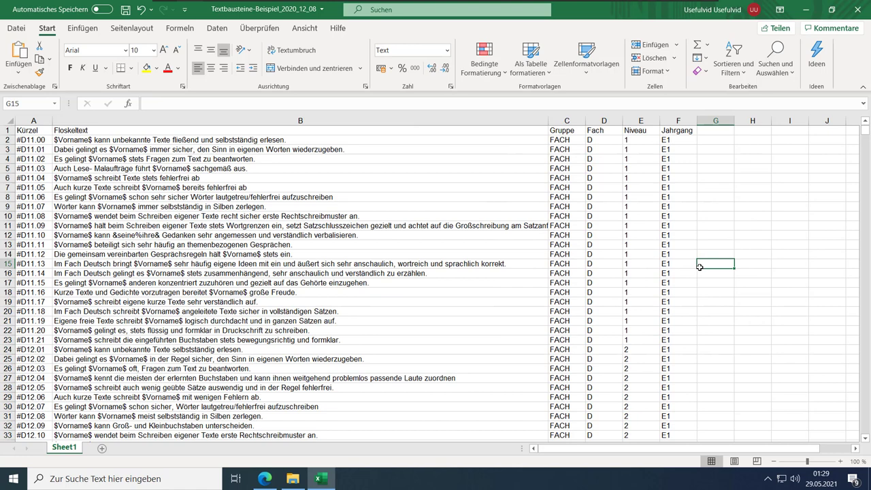
Step: Examine how the text modules are classified in the Fach, Niveau and Jahrgang columns across the rows
left_click(679, 142)
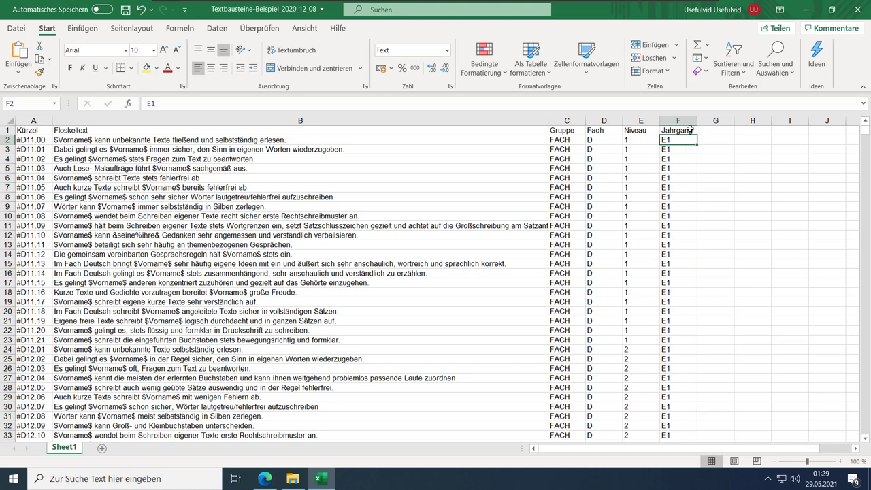
left_click(689, 130)
scroll(713, 212, "down", 11)
scroll(722, 218, "down", 20)
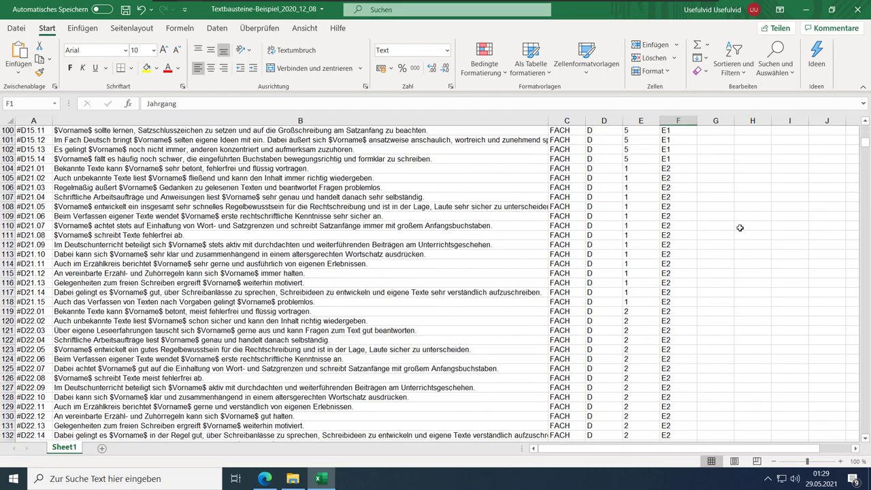
left_click(703, 330)
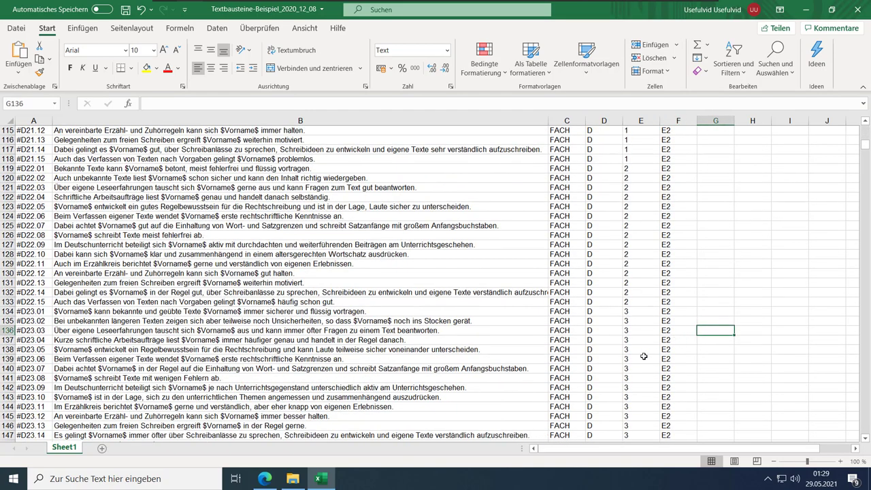
left_click_drag(641, 235, 641, 273)
left_click_drag(604, 209, 604, 254)
left_click_drag(678, 206, 678, 254)
left_click(742, 311)
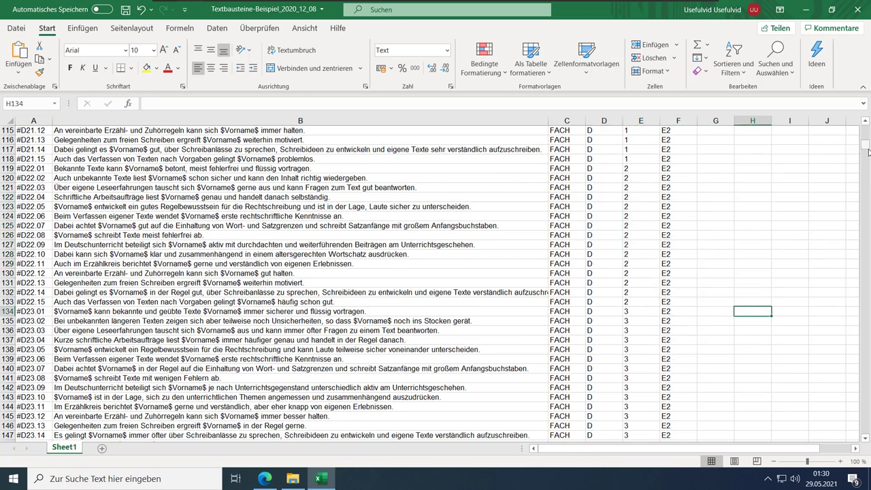
Step: Add filters to the column headings from Kürzel to Jahrgang in row 1
left_click_drag(868, 152, 867, 138)
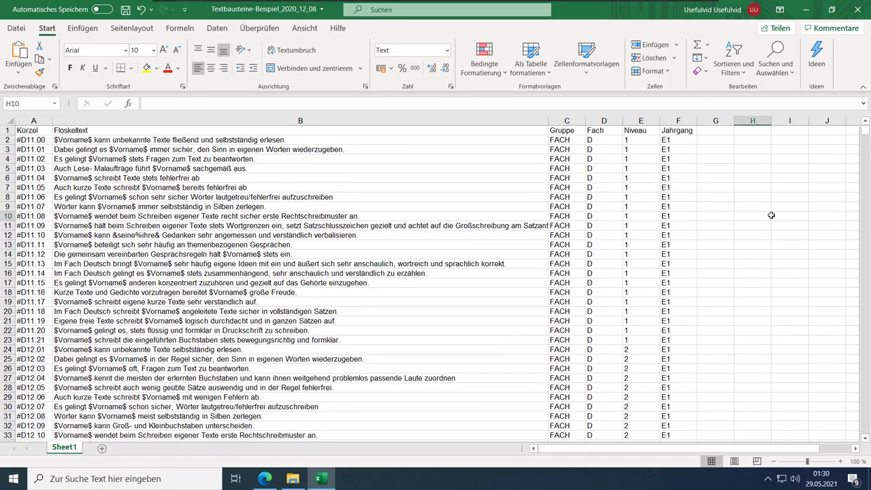
left_click(41, 130)
left_click_drag(41, 130, 697, 129)
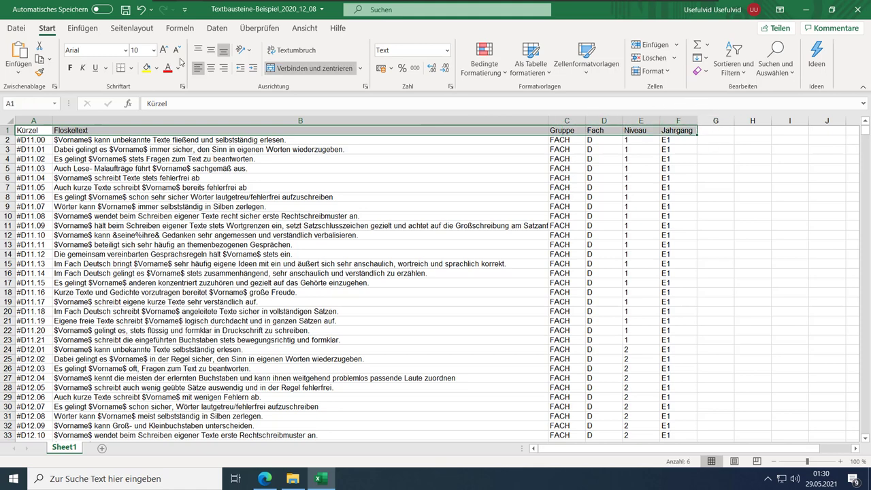
left_click(216, 28)
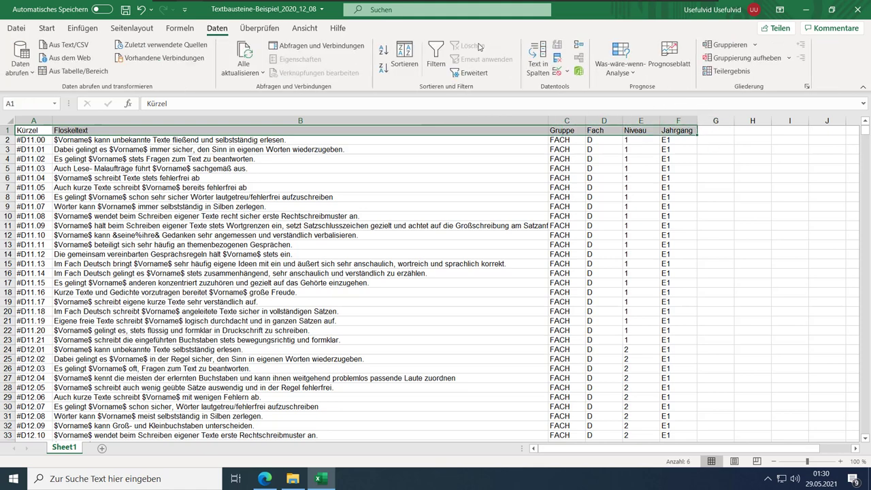
left_click(435, 58)
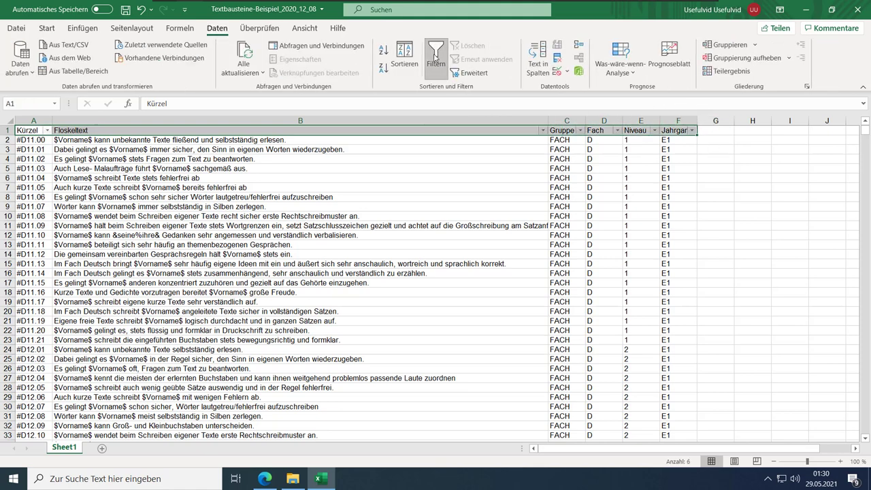
Step: Filter the text modules to only D in the Fach column and only E1 in the Jahrgang column
left_click(617, 131)
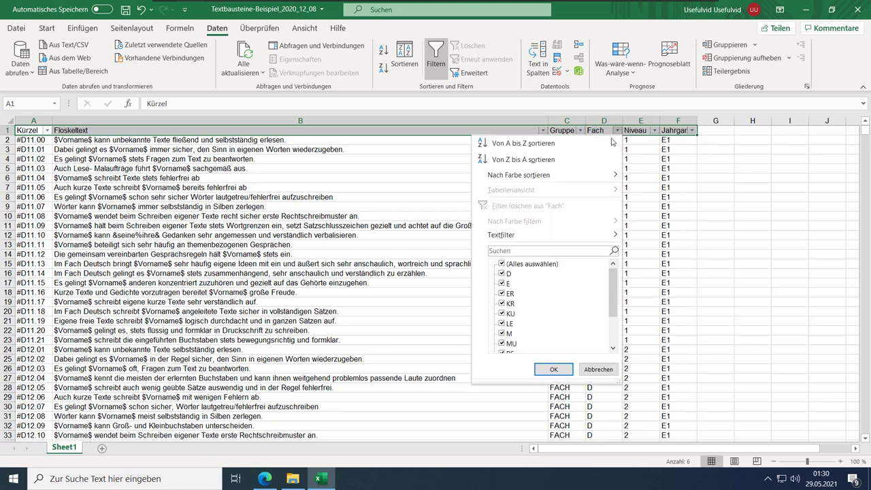
left_click(503, 263)
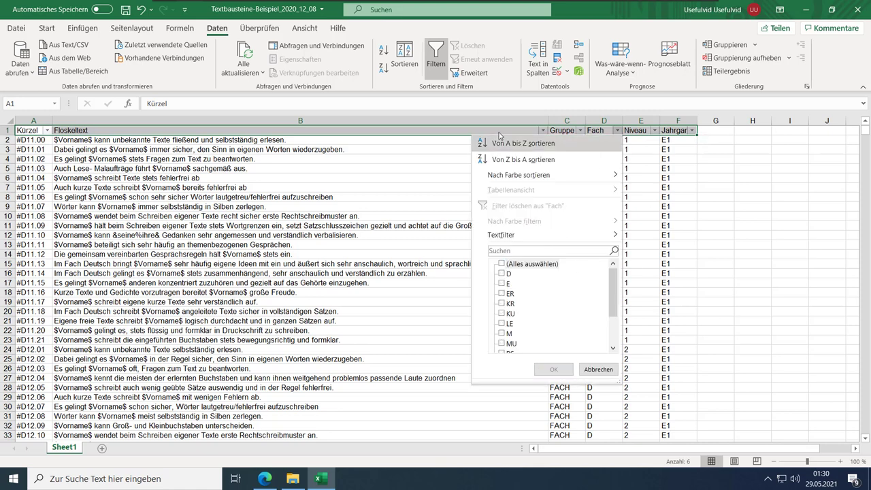
left_click(508, 273)
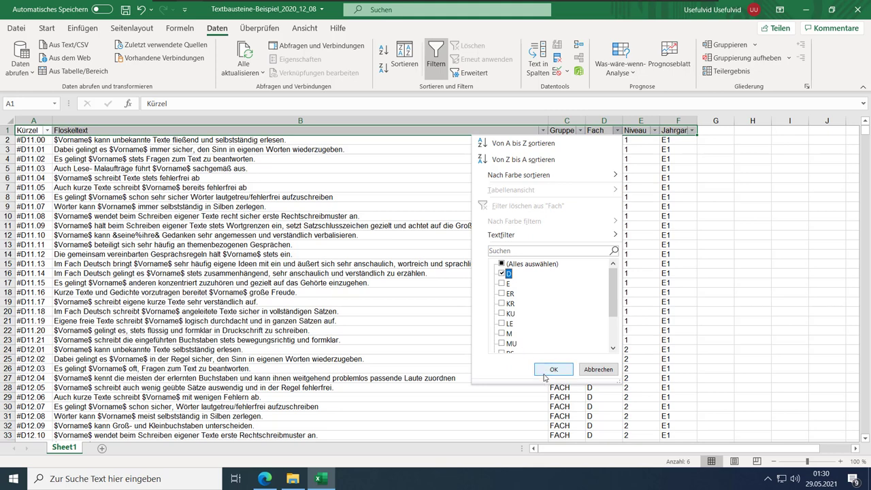
left_click(552, 370)
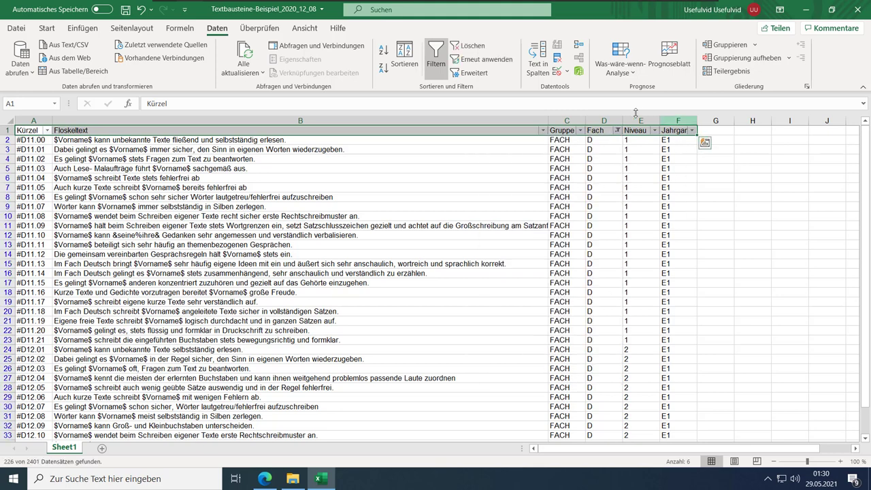
left_click(692, 131)
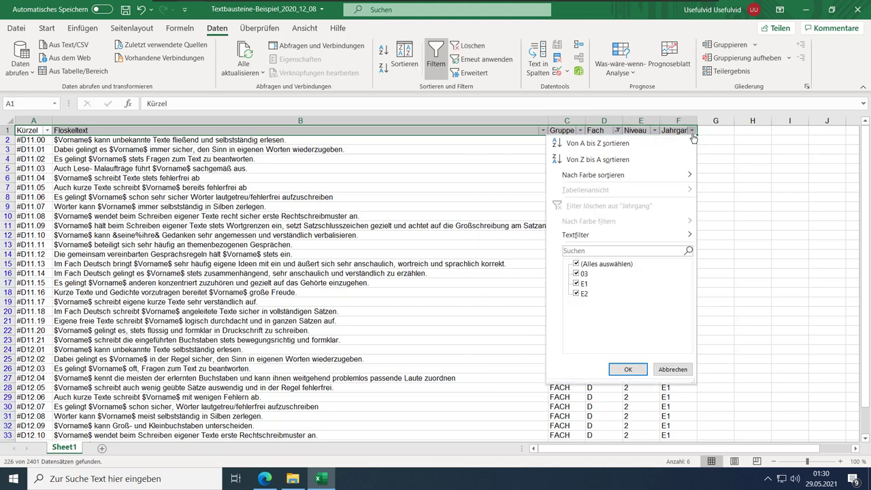
left_click(576, 265)
left_click(576, 283)
left_click(627, 369)
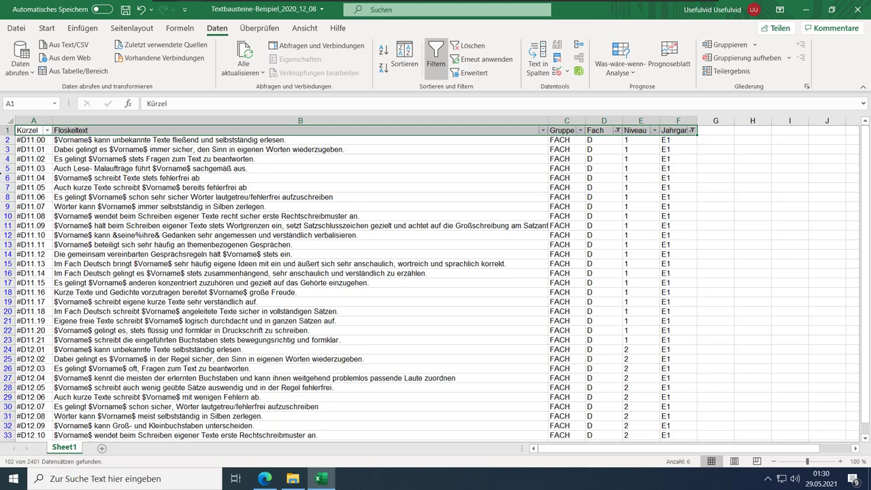
Step: Copy all filtered German E1 rows without the heading row and paste them into a new blank workbook at A1
left_click(43, 140)
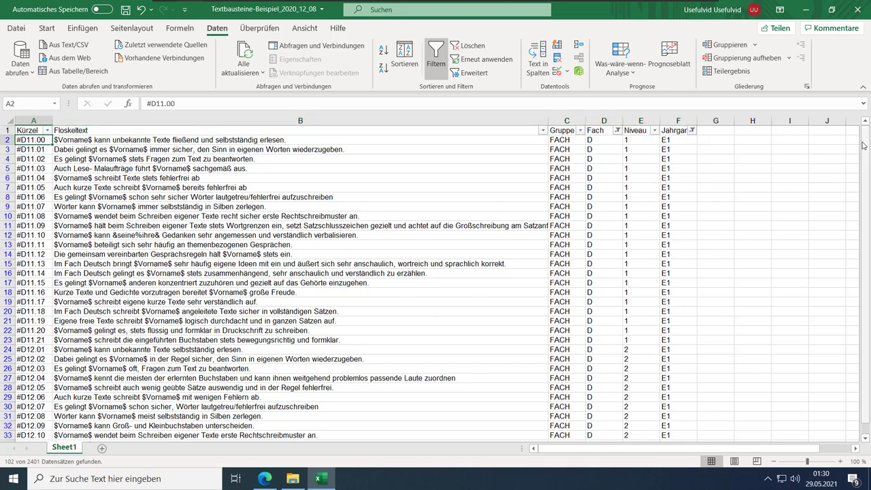
left_click_drag(866, 145, 865, 258)
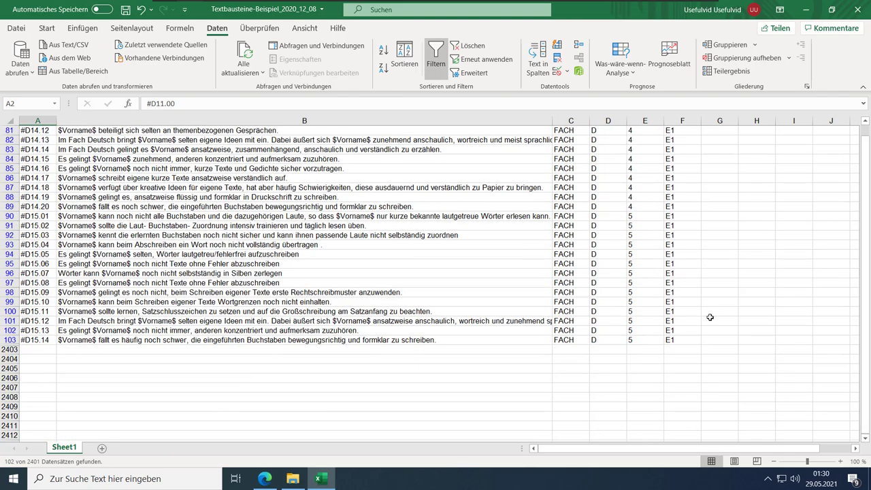
left_click(670, 339, "shift")
scroll(683, 320, "up", 20)
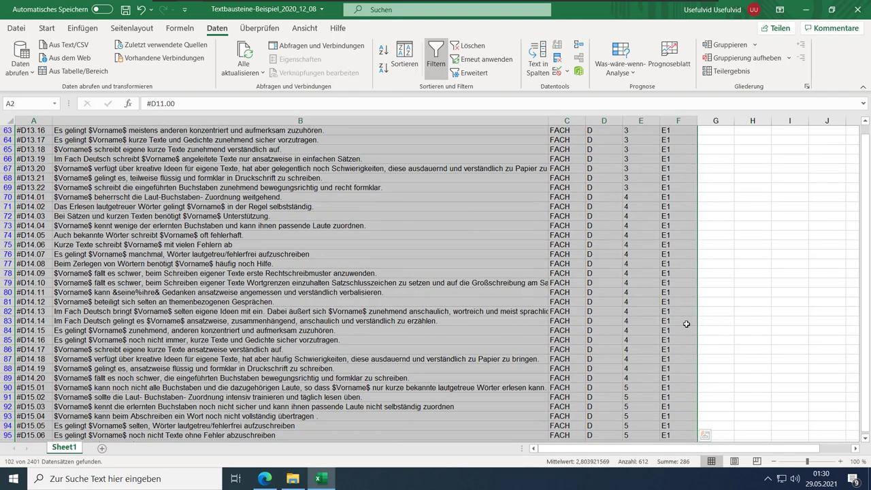
scroll(681, 316, "up", 2)
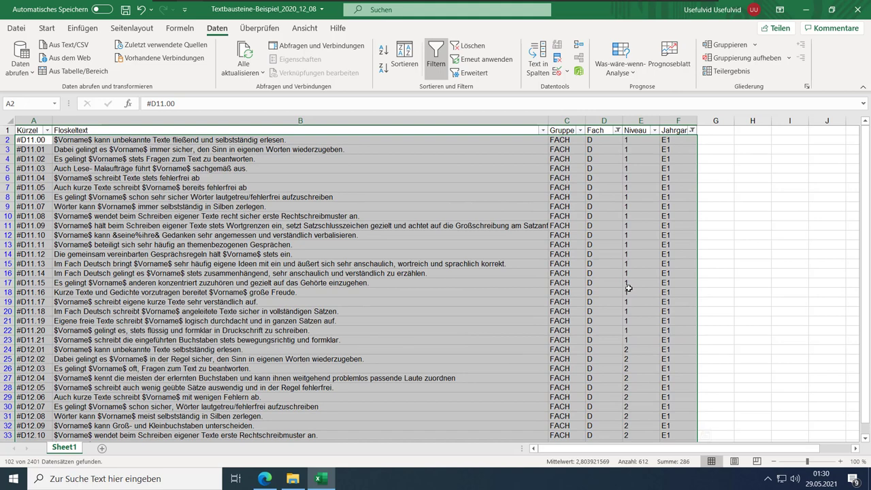
key("ctrl+c")
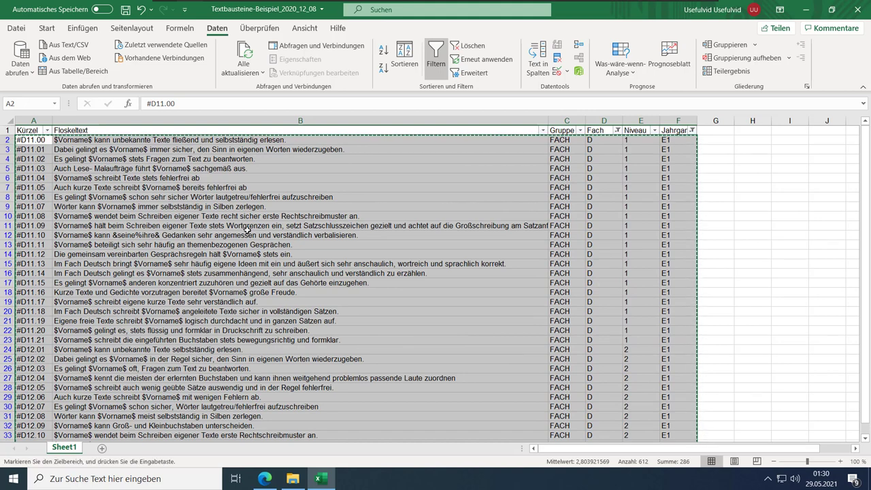
key("ctrl+n")
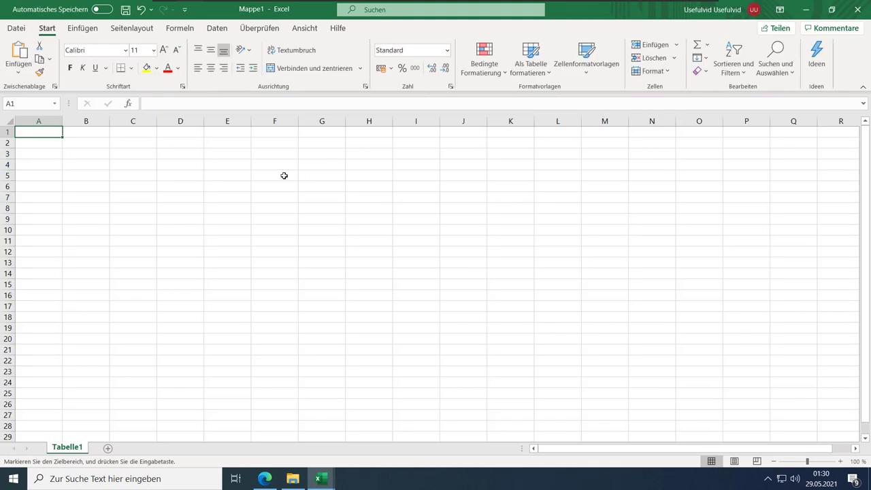
key("ctrl+v")
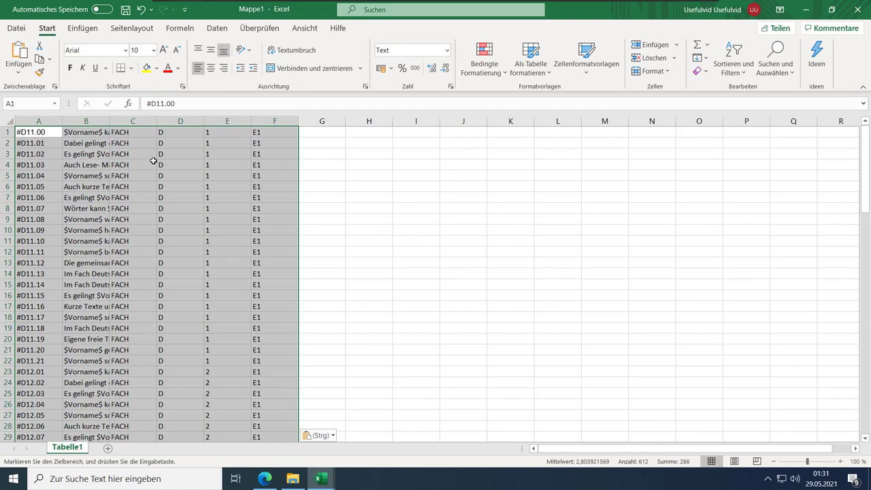
Step: Save the new workbook in the Downloads folder as an Excel workbook named Deutsch Klasse 1
left_click(15, 28)
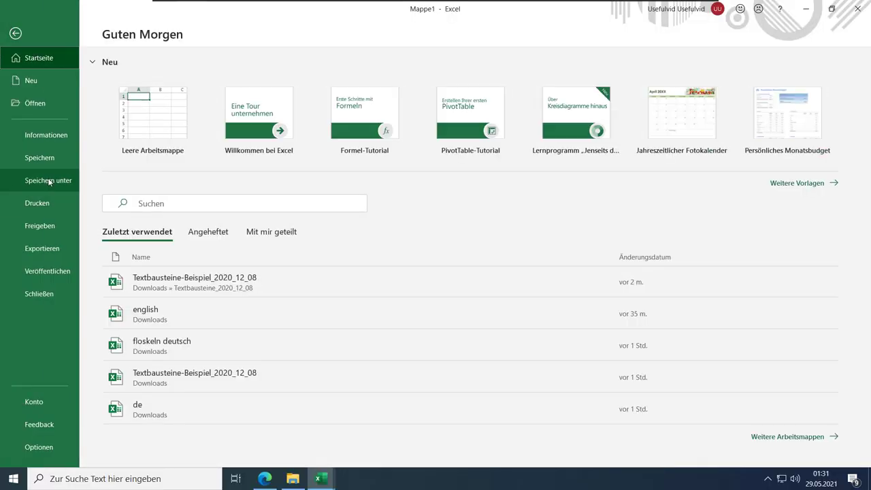
left_click(49, 181)
left_click(147, 176)
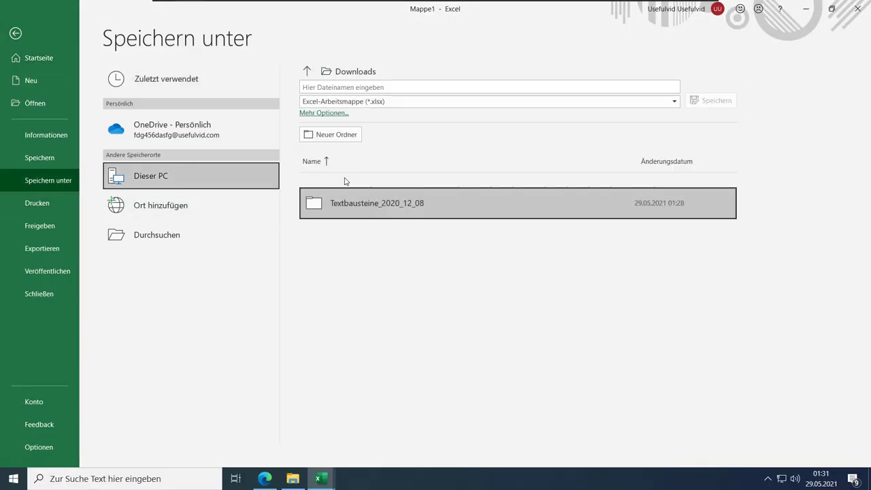
left_click(395, 87)
type("Deutsch Klasse 1")
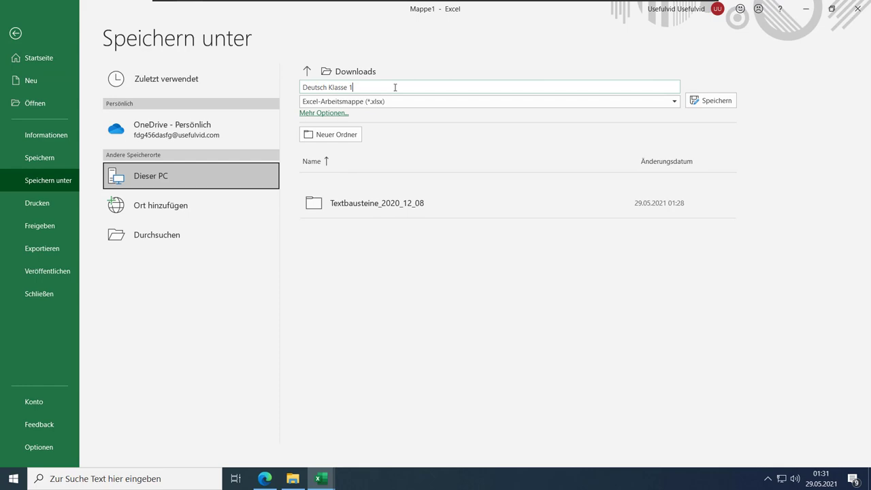
left_click(723, 102)
Step: Return to the Textbausteine-Beispiel_2020_12_08 workbook and change the Fach filter to show only E
mouse_move(323, 483)
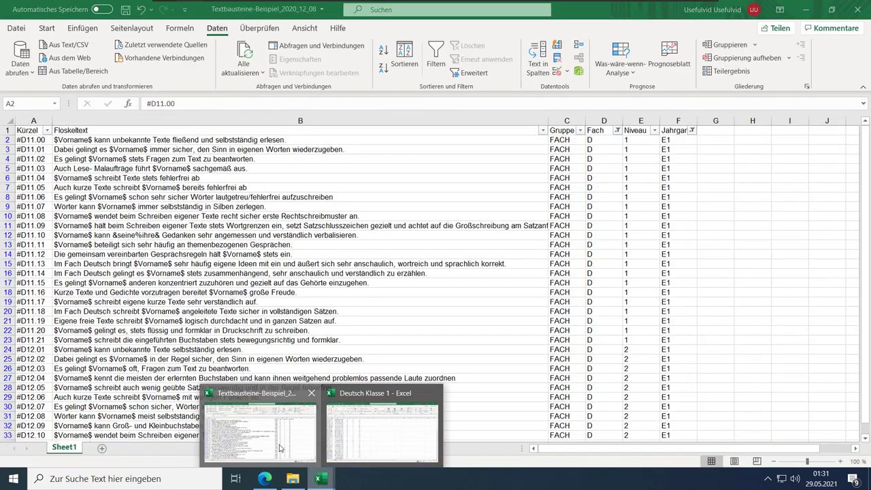
left_click(261, 429)
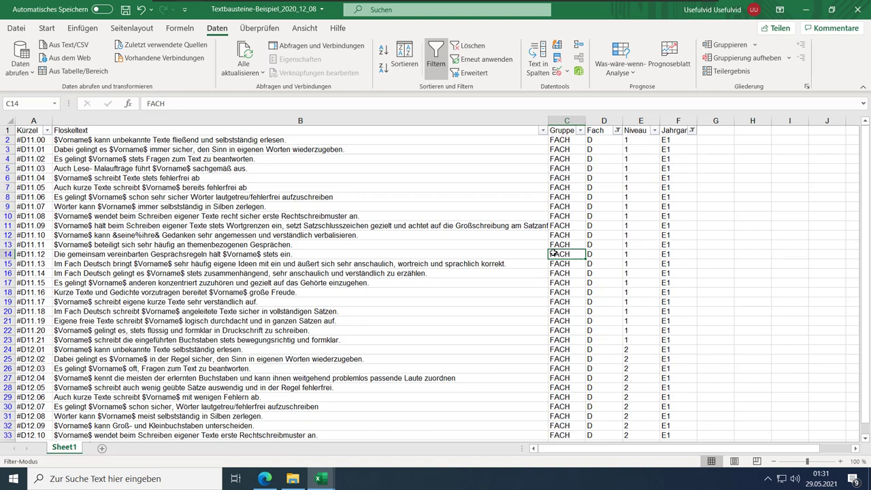
left_click(618, 130)
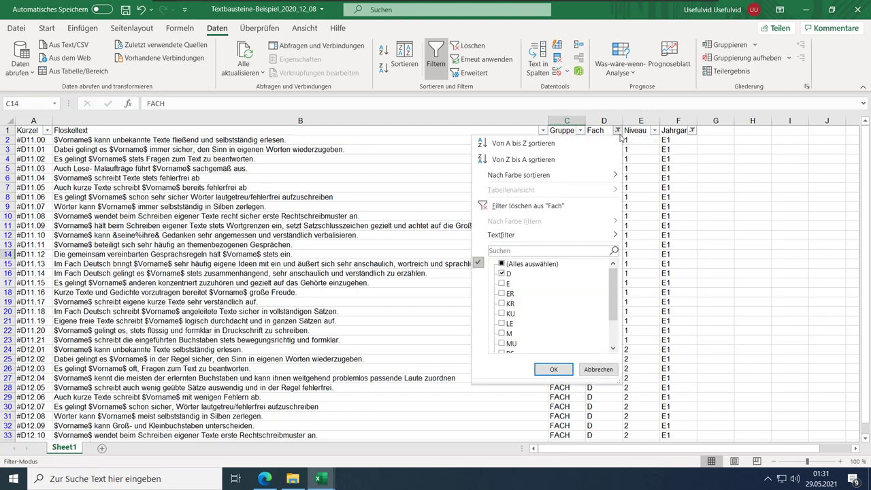
left_click(503, 274)
left_click(503, 283)
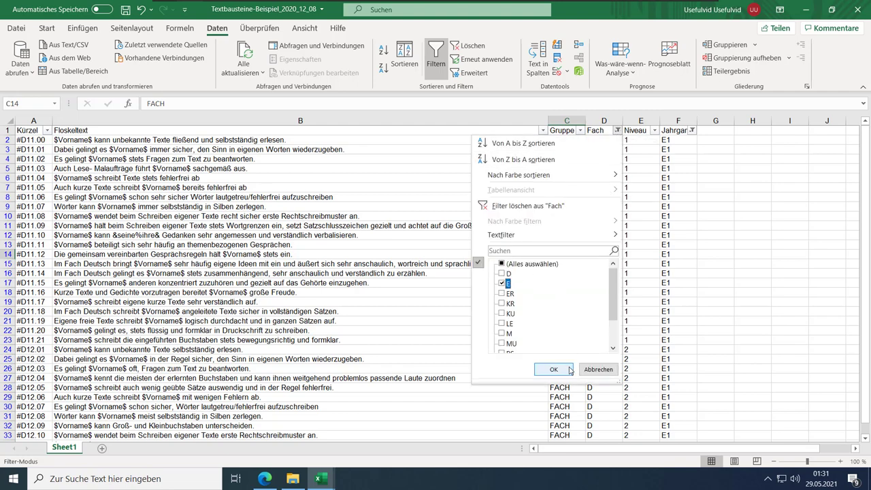
left_click(553, 369)
Step: Copy all filtered English E1 rows, #E11.01 to #E14.12, and paste them into a new blank workbook at A1
scroll(570, 348, "down", 15)
scroll(571, 347, "up", 4)
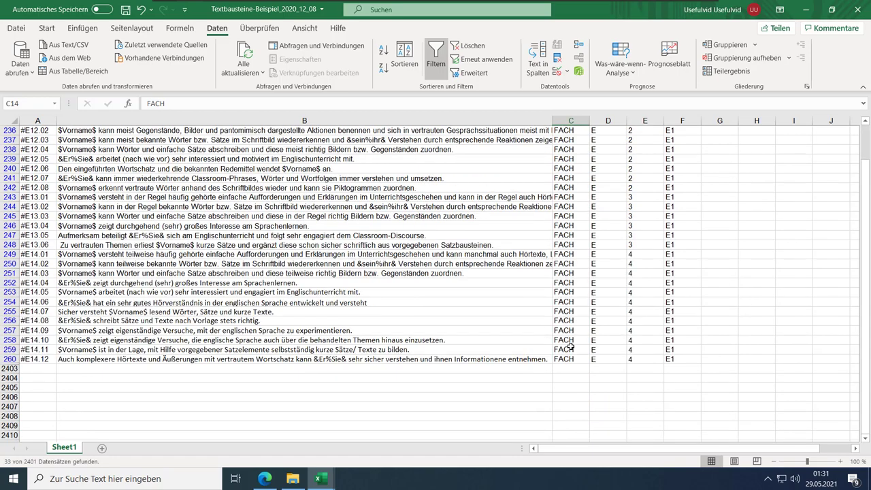
scroll(570, 347, "up", 3)
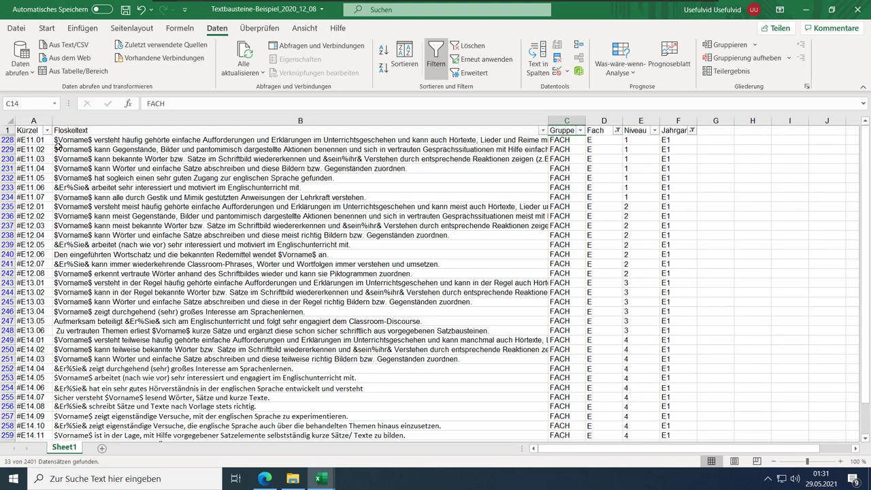
left_click_drag(43, 140, 688, 426)
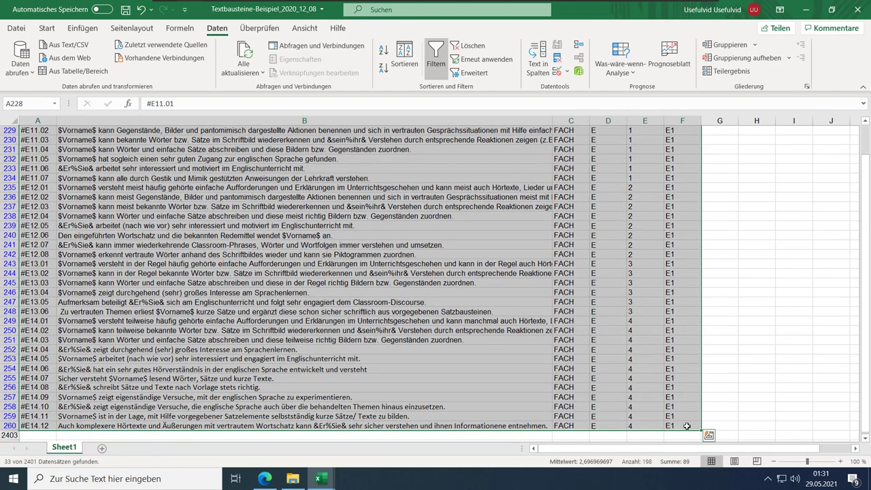
key("ctrl+c")
key("ctrl+n")
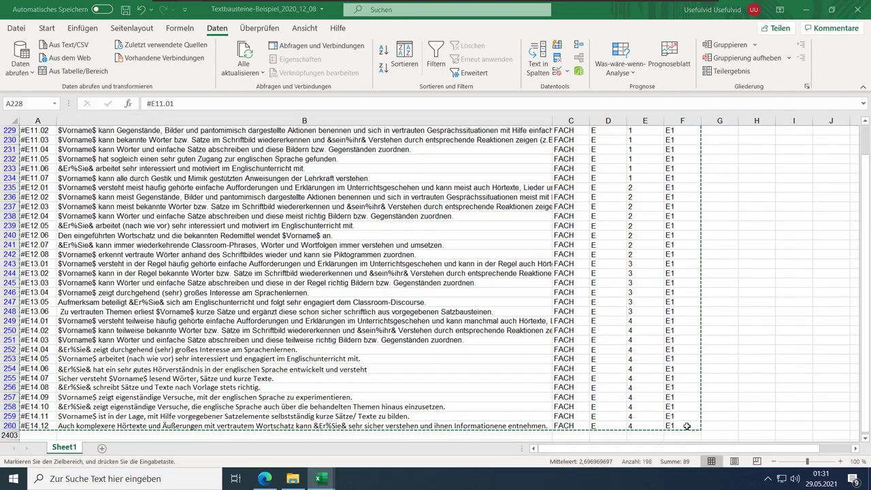
key("ctrl+v")
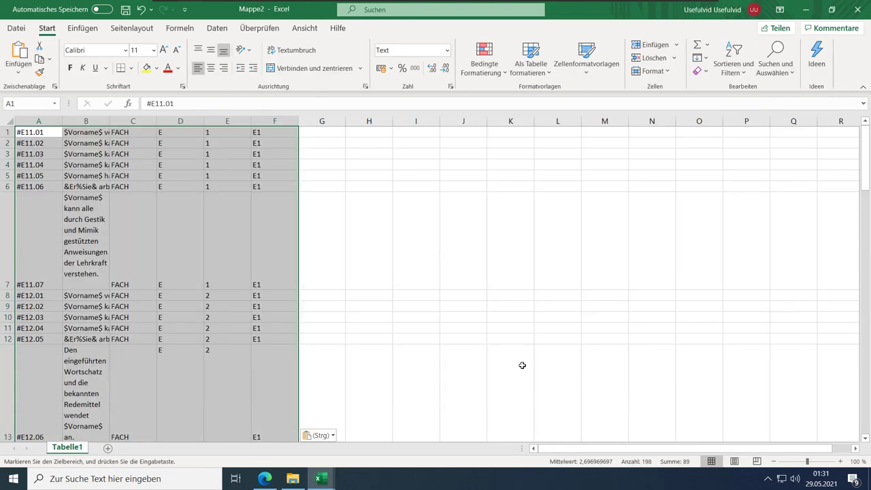
Step: Save the new workbook in the Downloads folder as Englisch Klasse 1 and minimize it to return to the source workbook
key("ctrl+s")
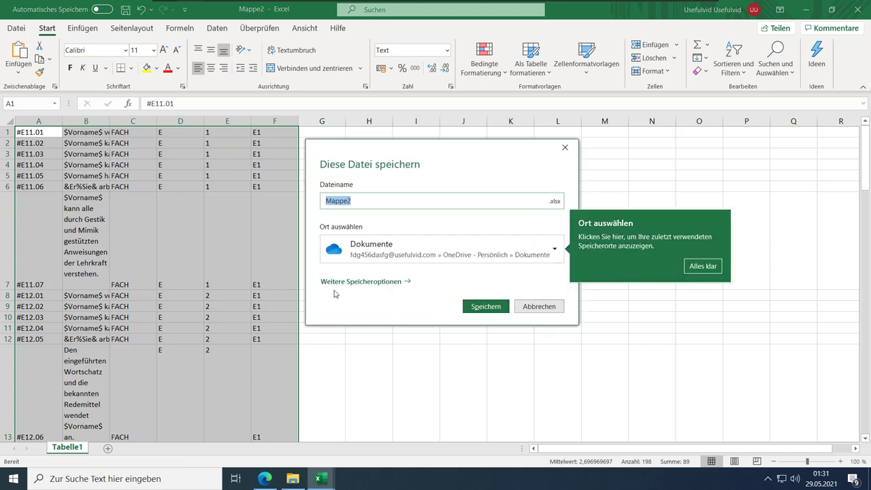
left_click(339, 282)
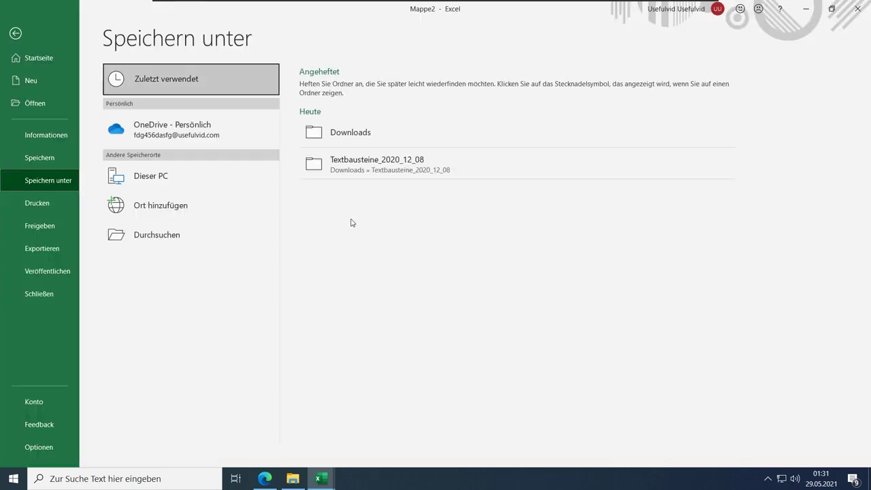
left_click(351, 132)
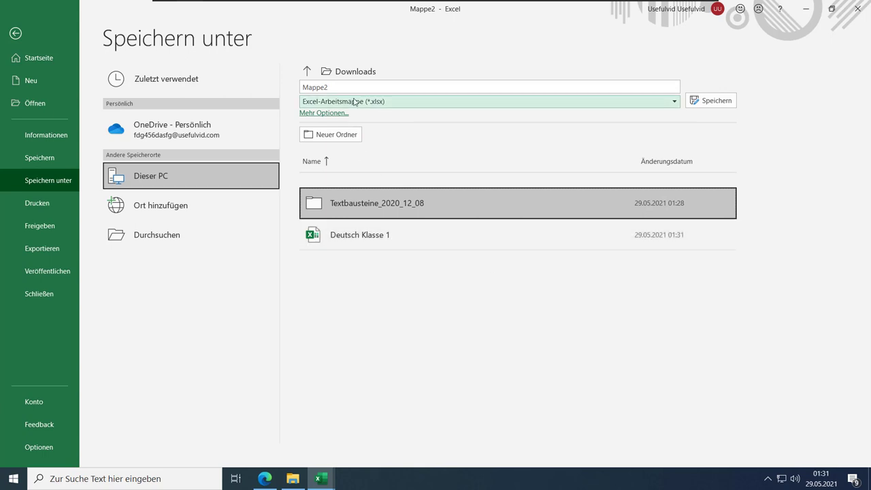
left_click(364, 83)
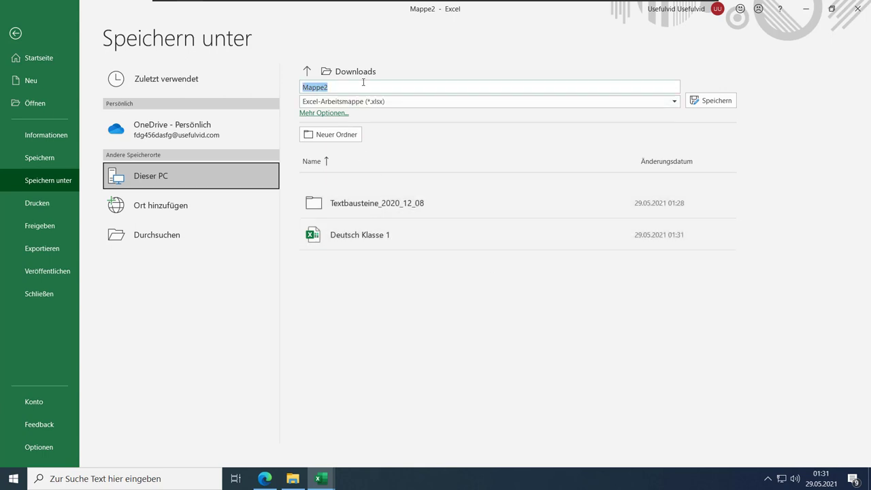
type("Englisch Klasse 1")
left_click(712, 100)
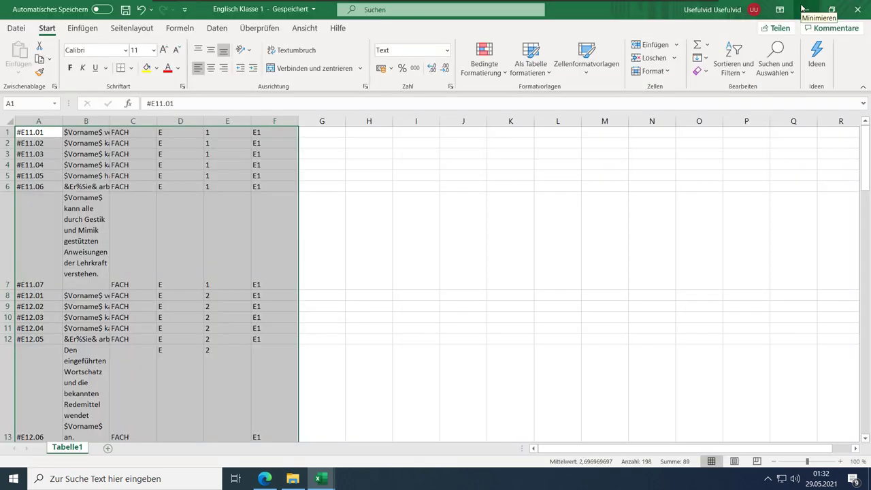
left_click(804, 8)
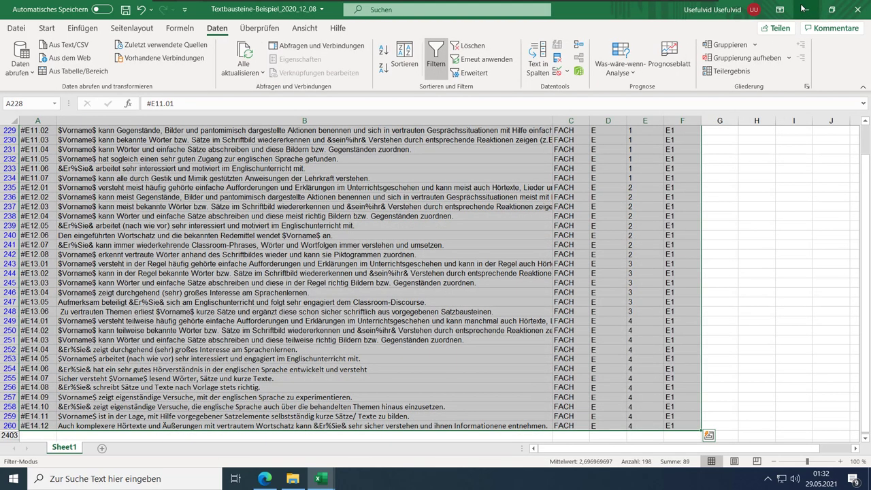
Step: Minimize the Excel workbooks and turn on the PhraseExpress icon in the Windows taskbar notification area settings
left_click(804, 8)
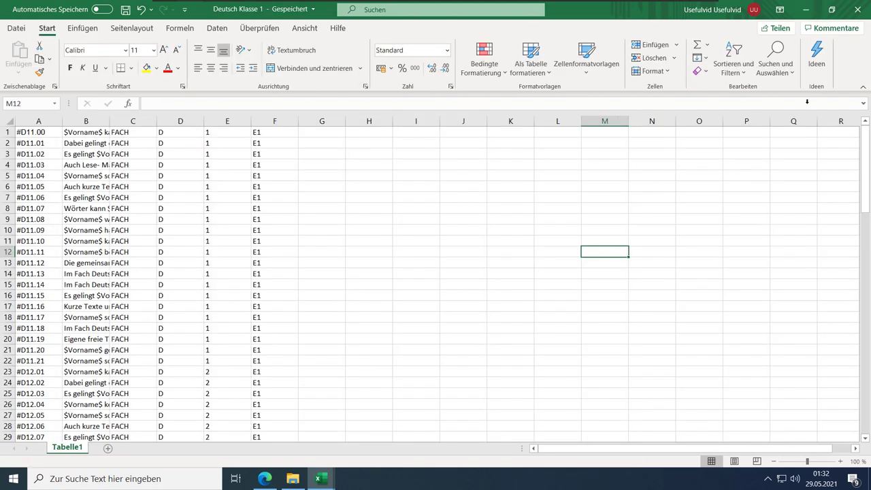
left_click(803, 8)
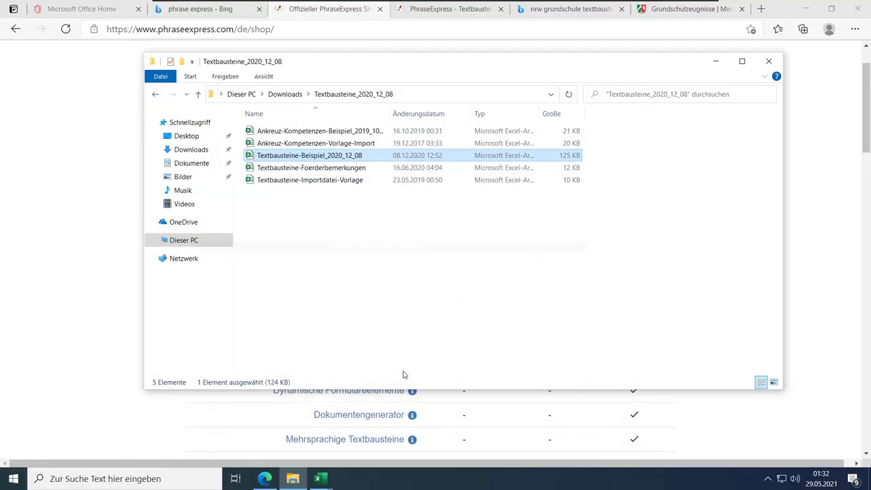
left_click(768, 478)
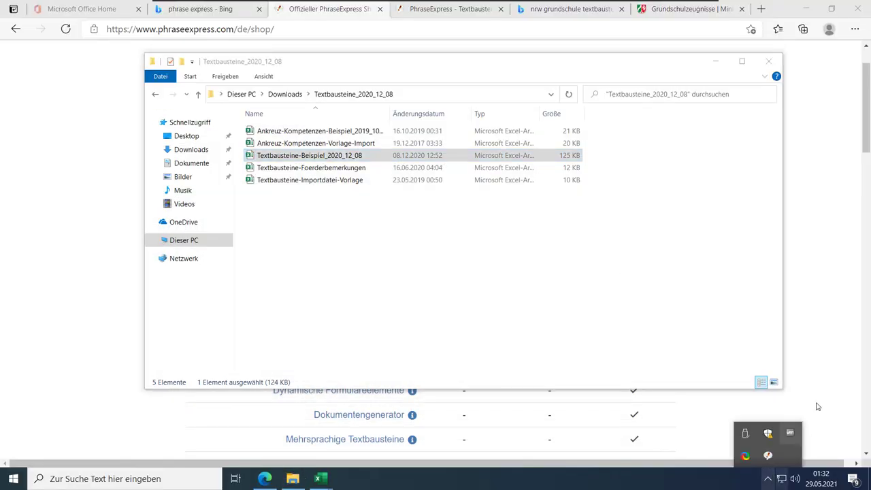
right_click(770, 476)
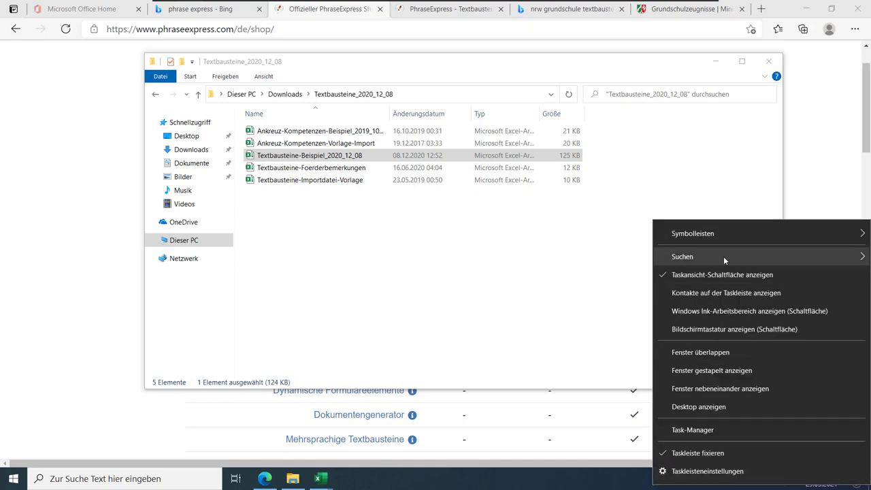
left_click(708, 471)
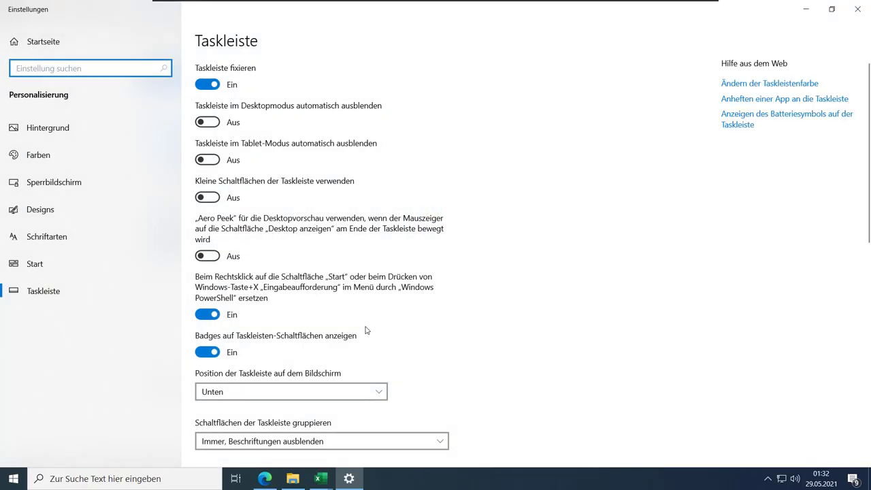
scroll(363, 329, "down", 5)
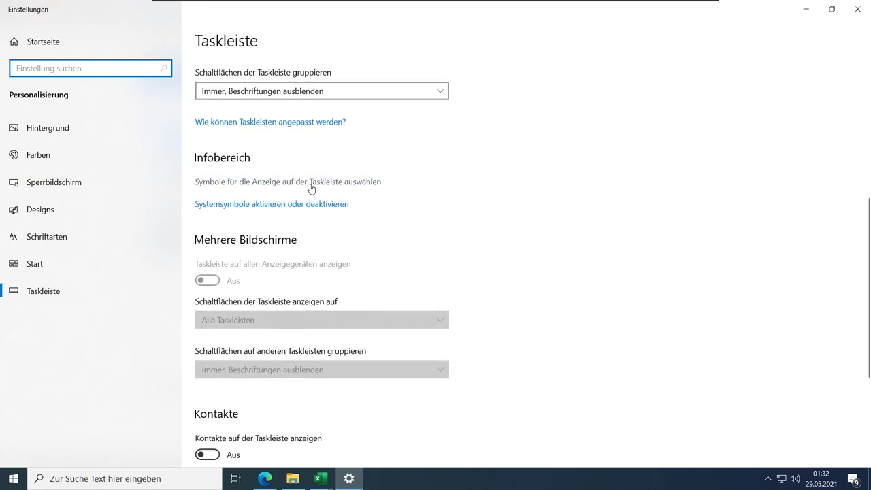
left_click(357, 181)
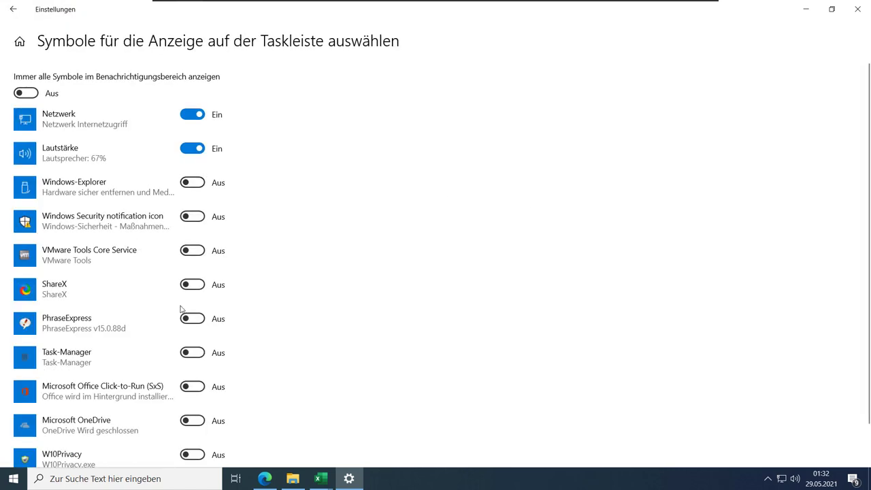
left_click(203, 320)
left_click(805, 8)
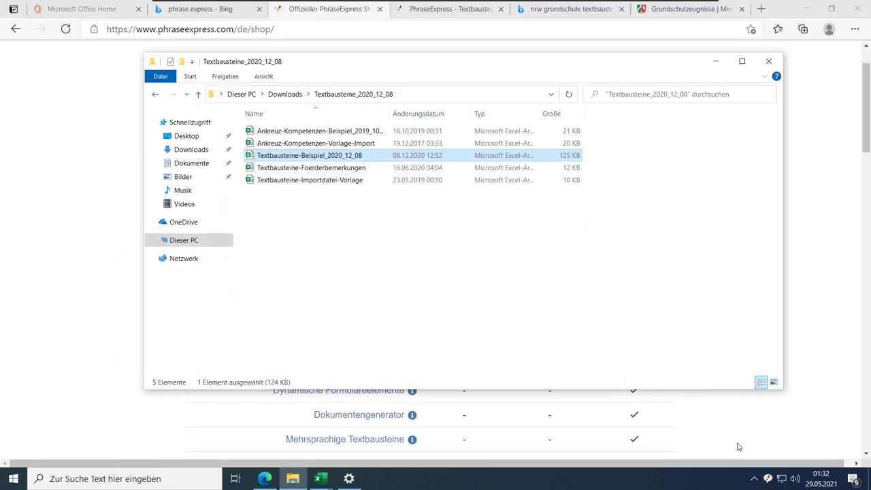
Step: Switch to PhraseExpress and create a new folder named Klasse 1 under Textbausteine
left_click(768, 479)
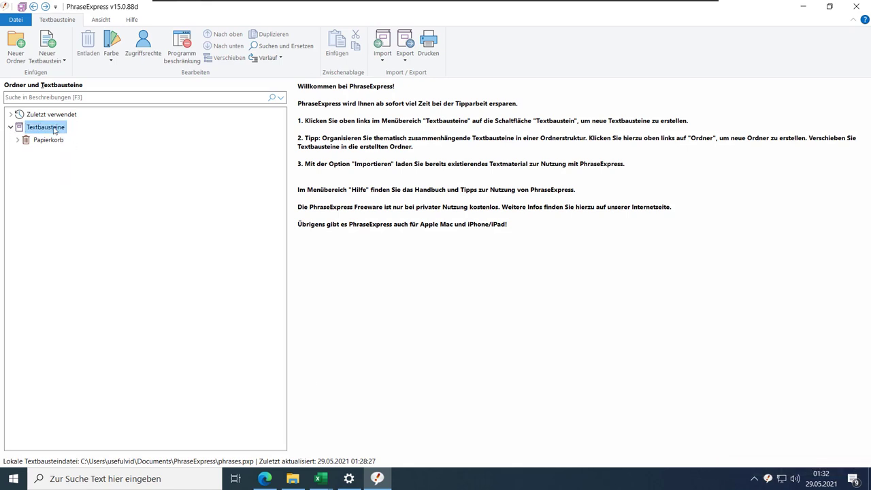
left_click(16, 49)
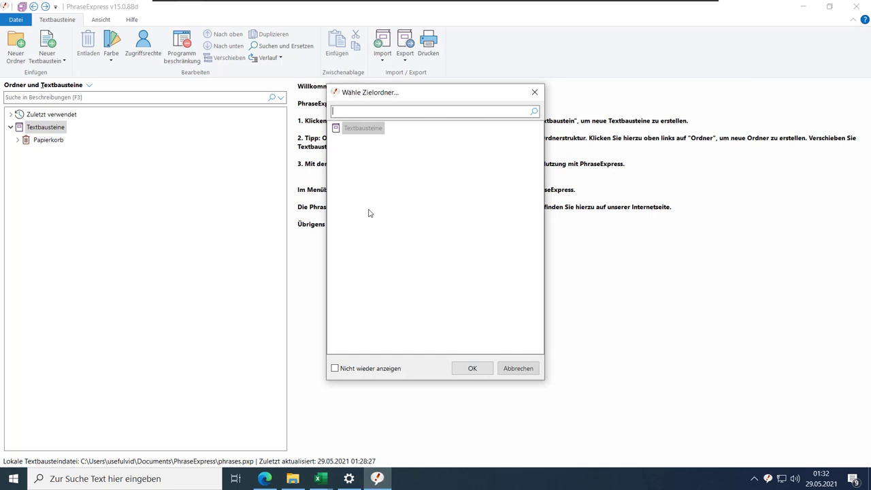
left_click(472, 368)
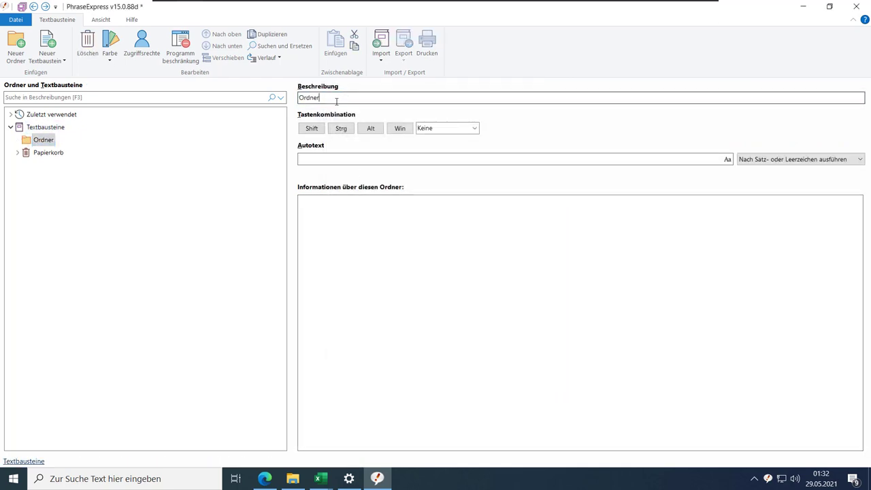
type("Klasse 1")
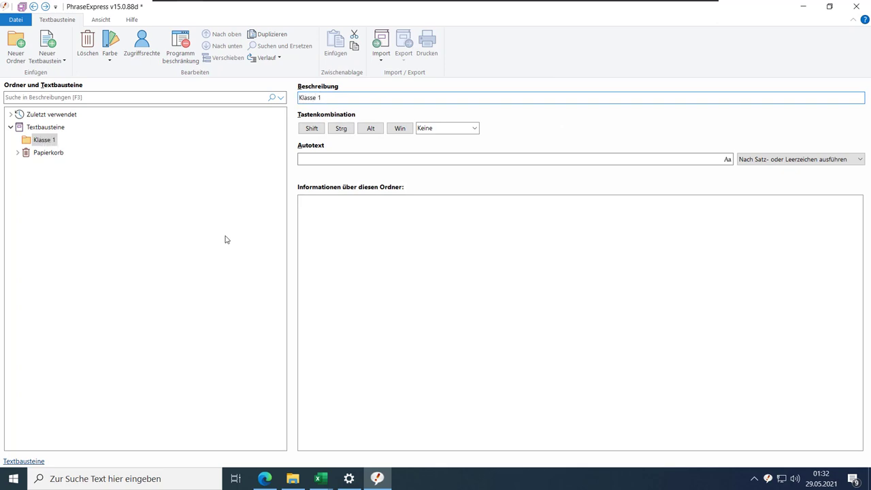
Step: Create a subfolder named Deutsch inside the Klasse 1 folder
left_click(15, 45)
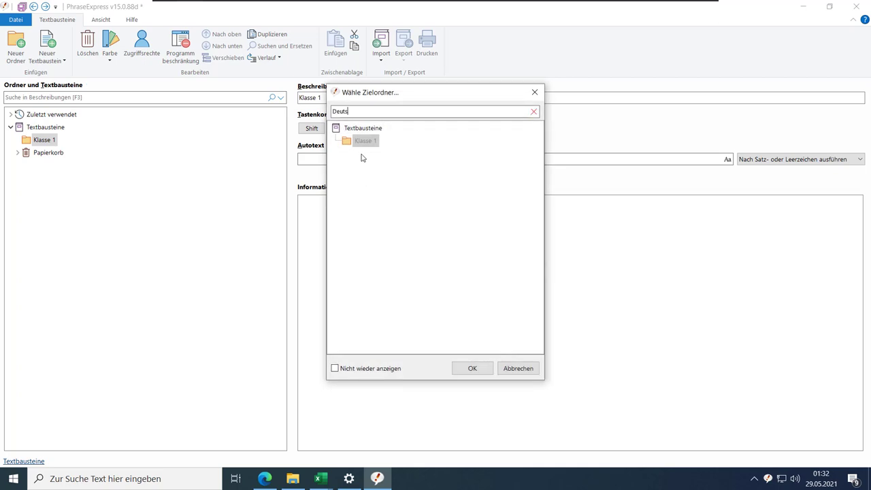
key("Return")
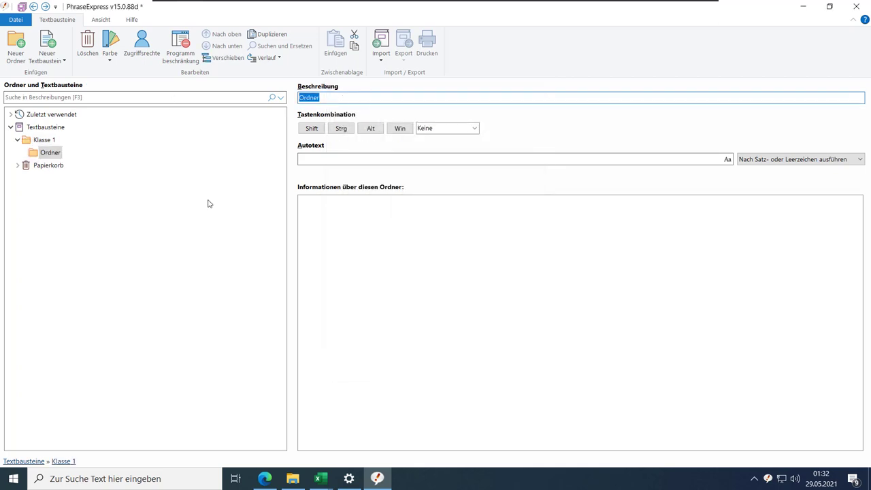
type("Deutsch")
key("Return")
Step: Create a second subfolder named Englisch inside the Klasse 1 folder
left_click(52, 141)
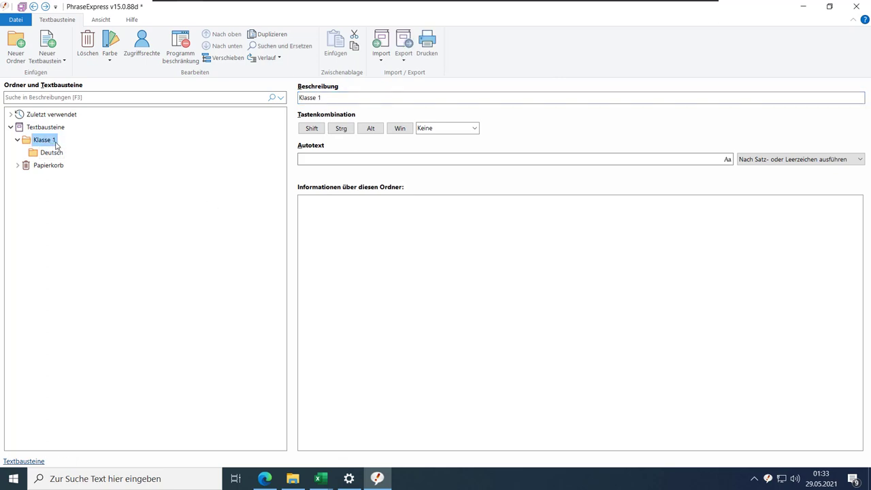
left_click(16, 45)
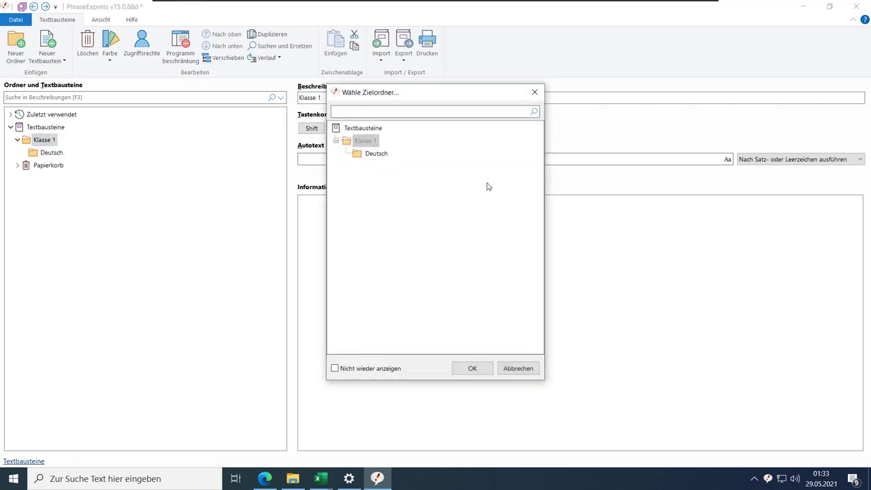
left_click(376, 141)
left_click(482, 369)
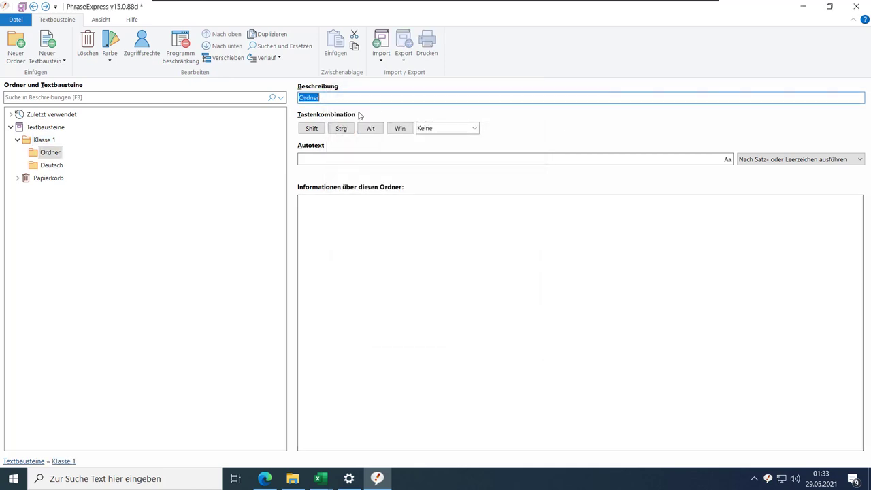
left_click(358, 97)
left_click_drag(358, 98, 285, 104)
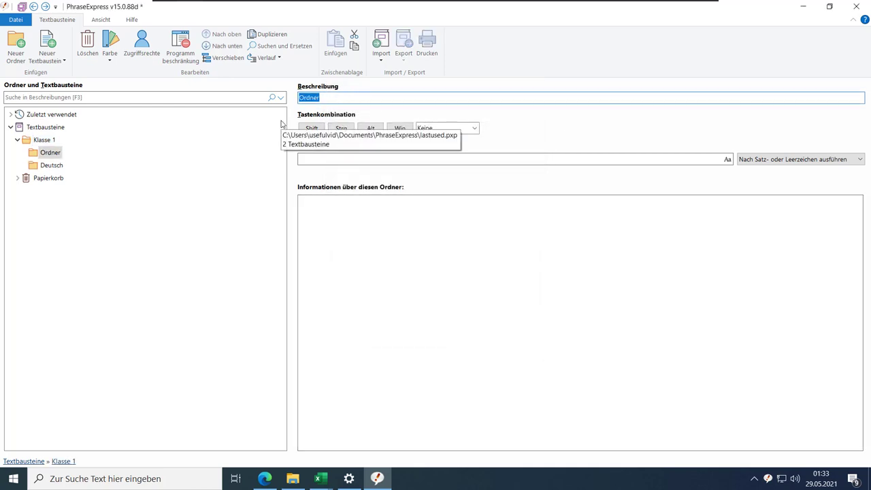
type("Englisch")
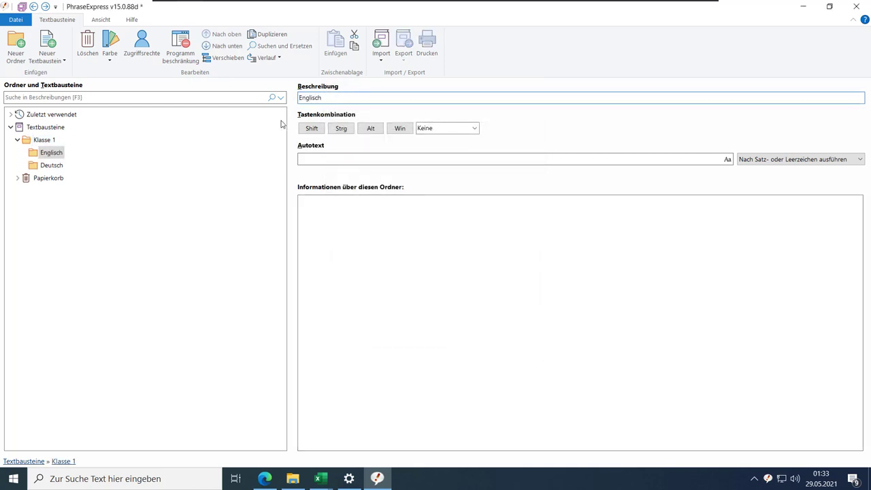
left_click(68, 184)
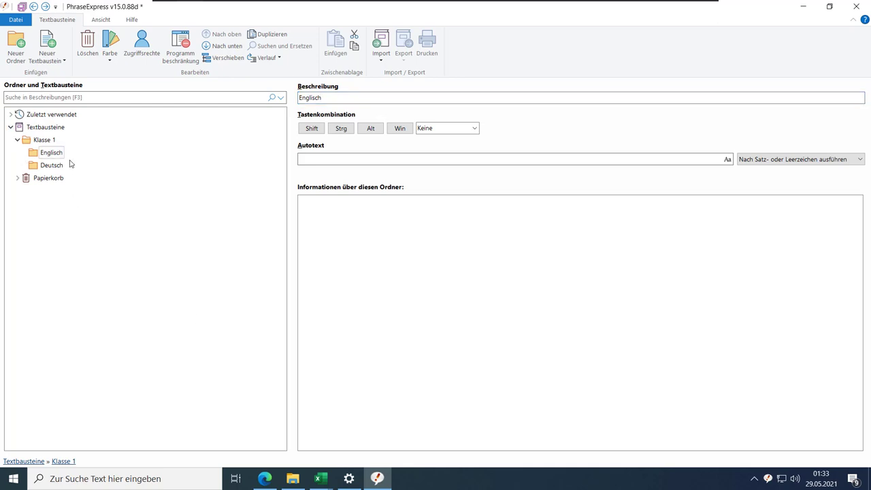
Step: Import the Deutsch Klasse 1 workbook from Downloads into the Deutsch folder, choosing to import it row by row as separate text modules
left_click(53, 154)
left_click(54, 167)
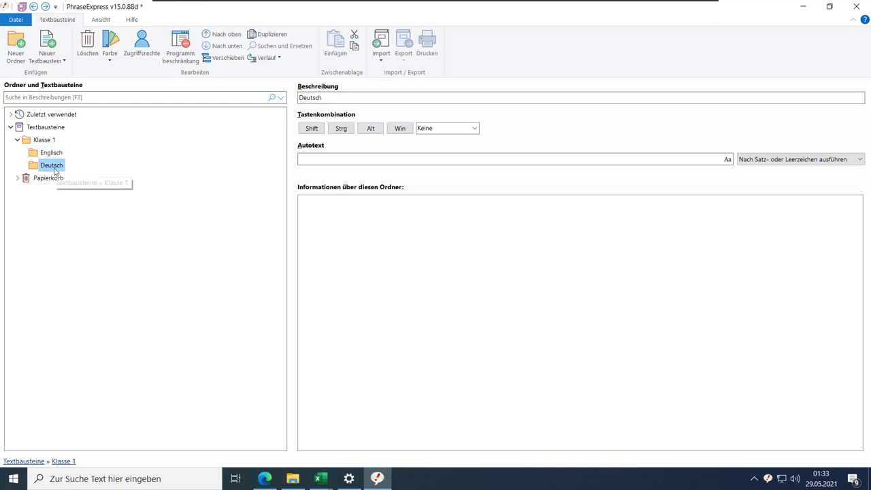
left_click(383, 50)
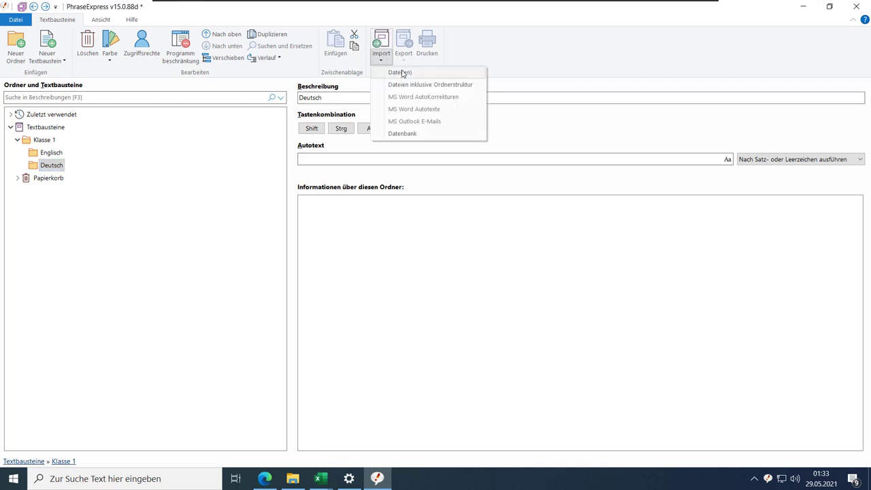
left_click(463, 76)
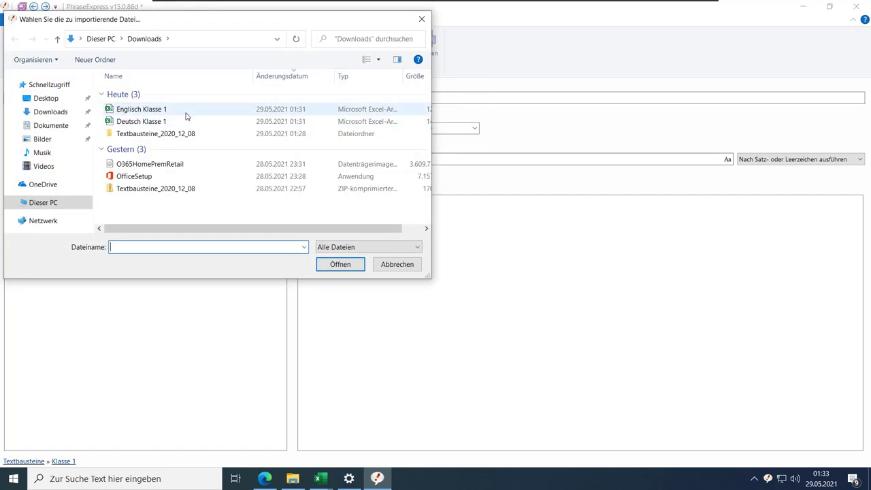
left_click_drag(198, 16, 211, 62)
double_click(165, 164)
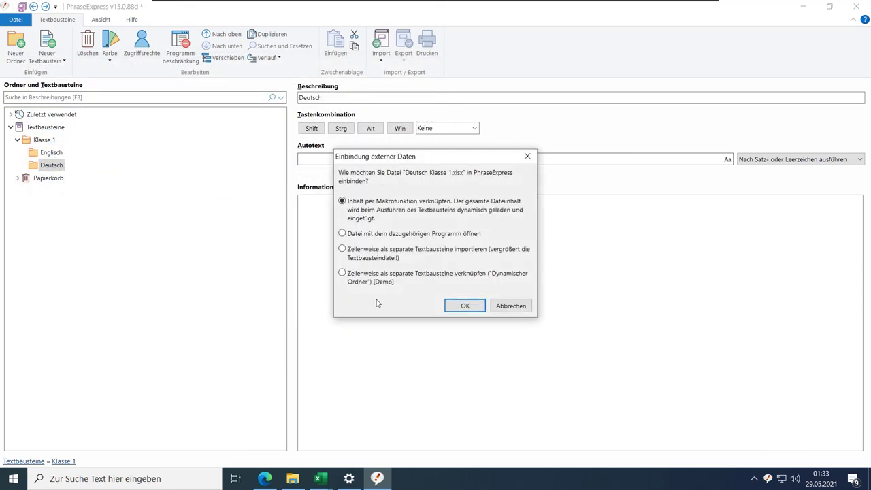
left_click(395, 260)
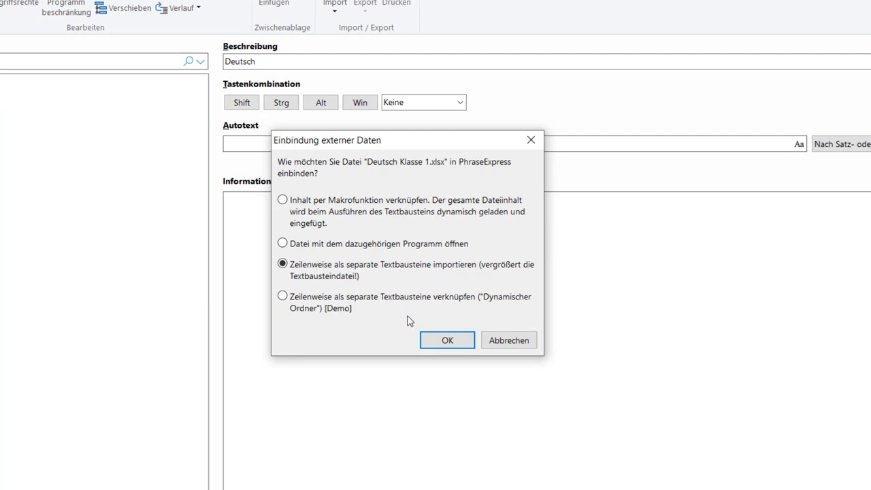
left_click(435, 340)
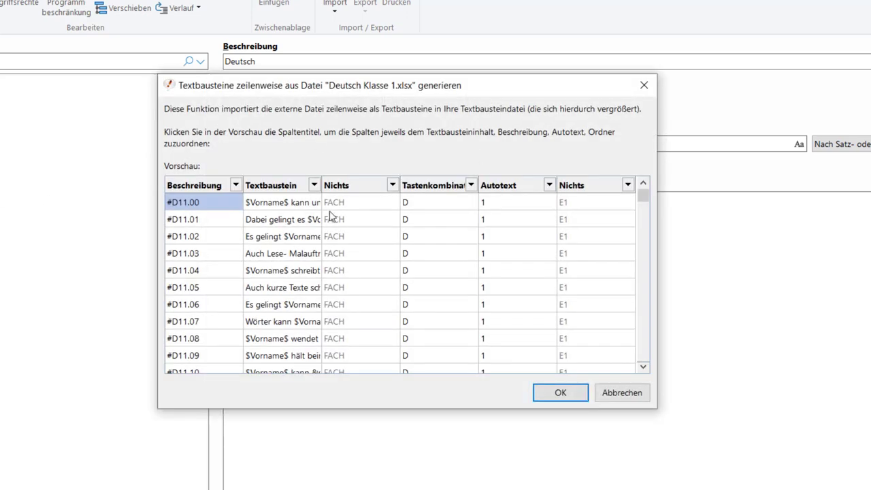
Step: Assign the #D11 code column to Autotext and the subject letter column to Nichts, and run the import
left_click(235, 189)
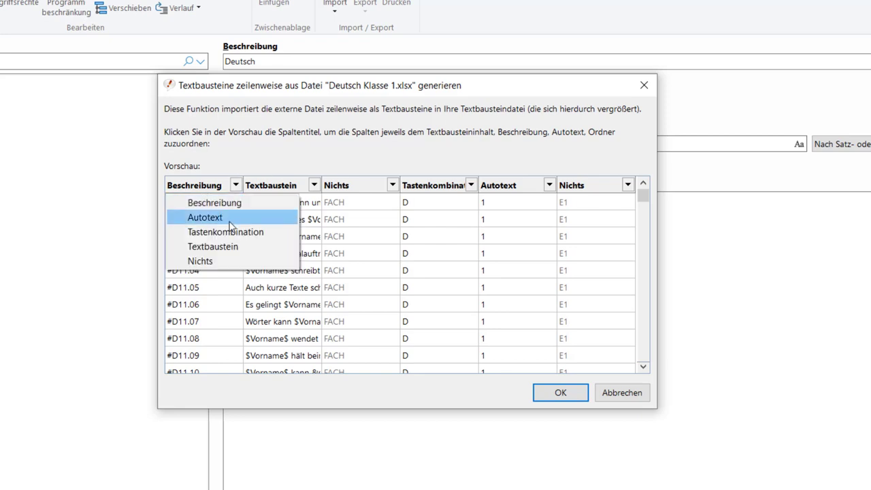
left_click(218, 218)
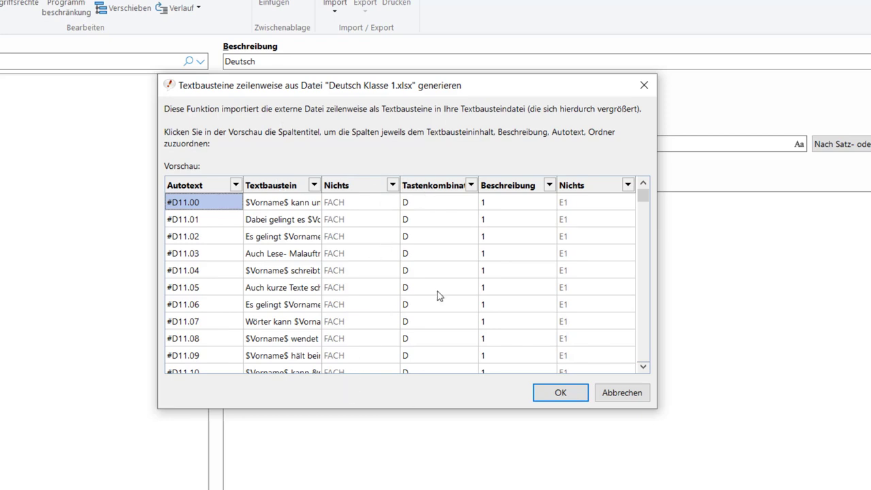
left_click(471, 185)
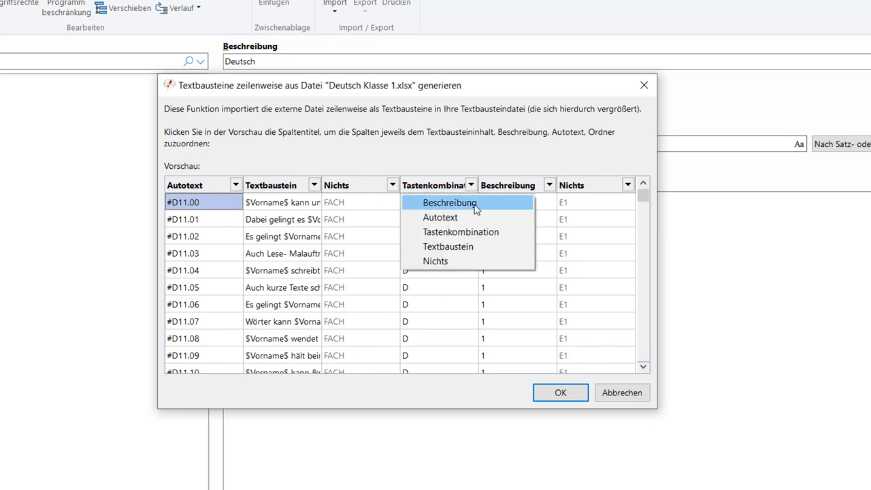
left_click(456, 259)
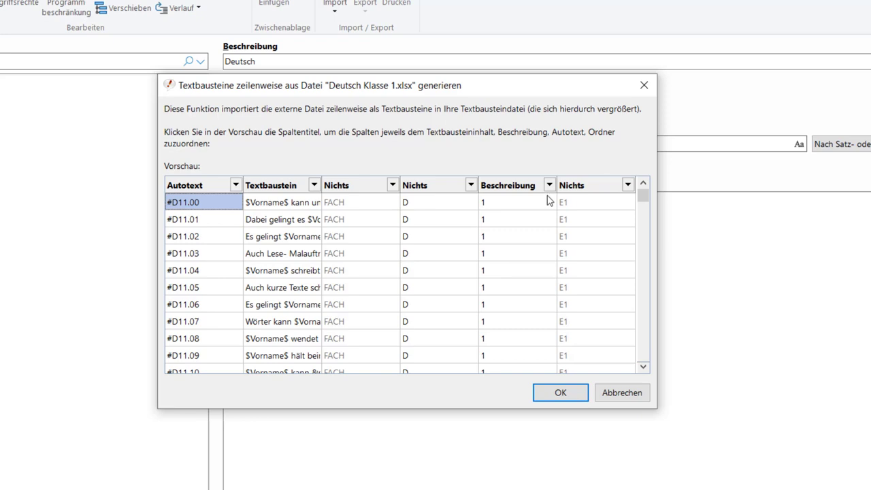
mouse_move(643, 196)
left_mouse_down()
mouse_move(651, 344)
mouse_move(643, 194)
left_mouse_up()
left_click(554, 397)
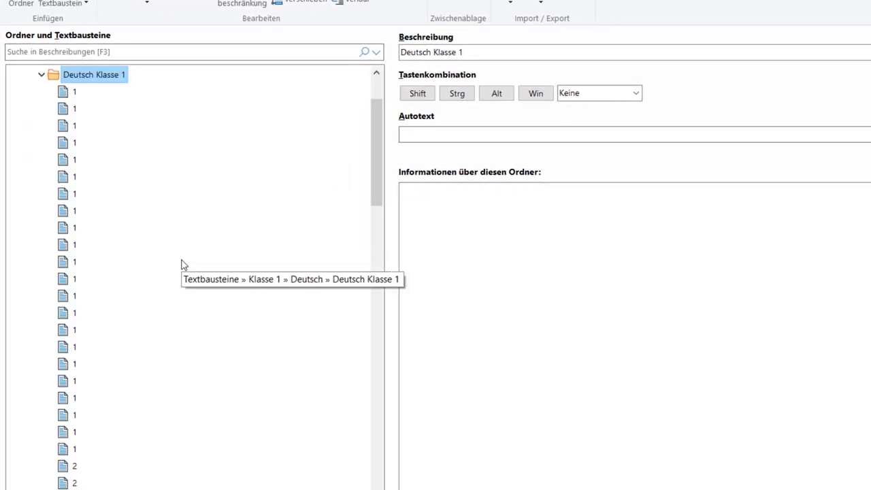
Step: Import the Englisch Klasse 1 workbook from Downloads into the Englisch folder, choosing to import it row by row as separate text modules
scroll(184, 307, "up", 2)
scroll(153, 296, "down", 15)
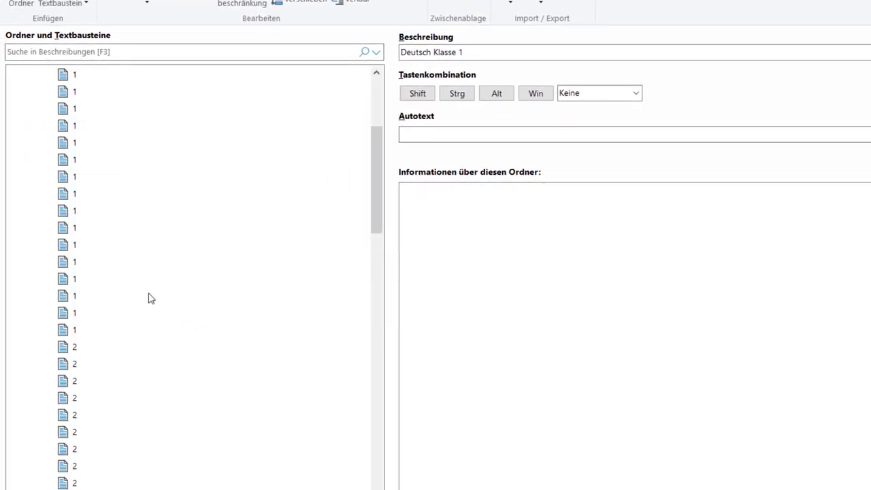
scroll(153, 295, "up", 15)
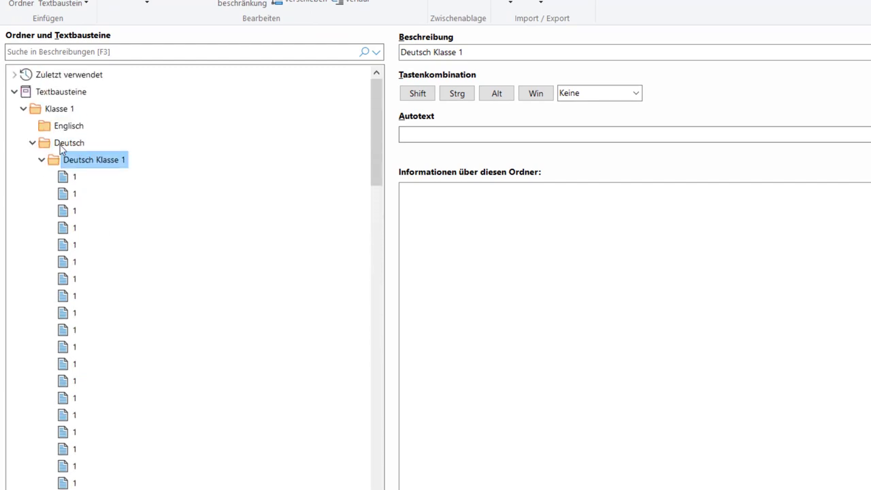
left_click(71, 127)
right_click(73, 129)
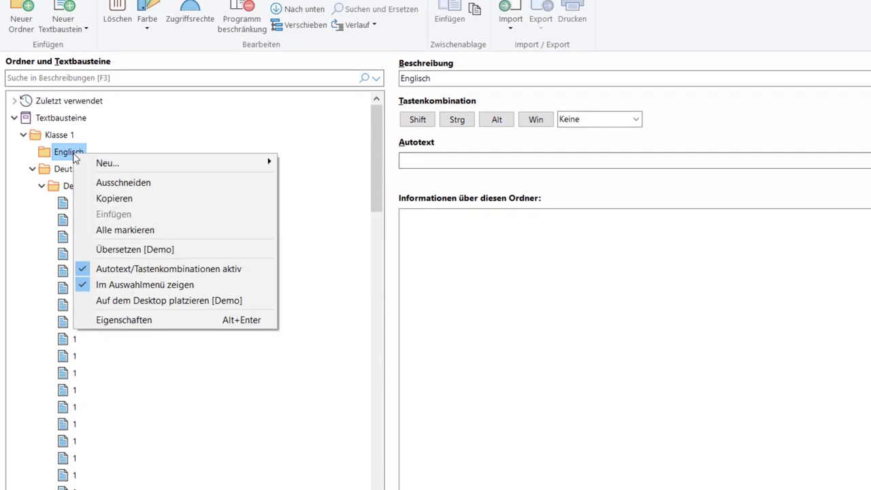
left_click(511, 23)
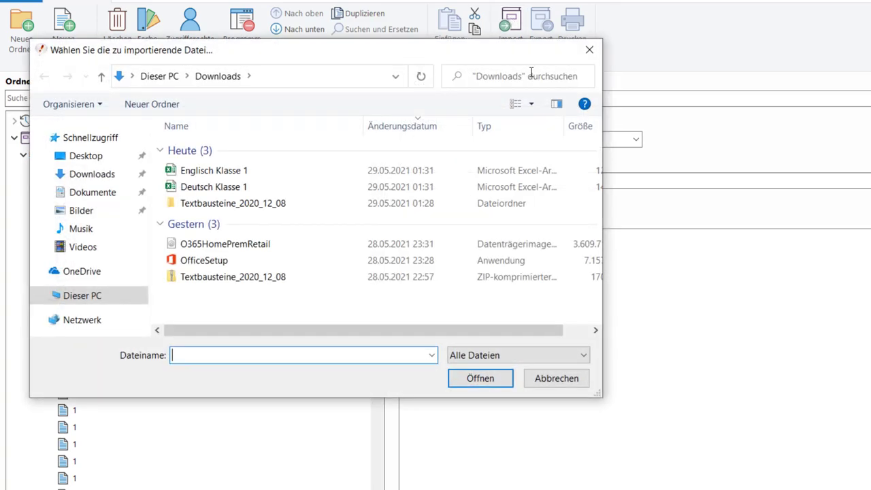
double_click(308, 174)
left_click(512, 312)
left_click(624, 377)
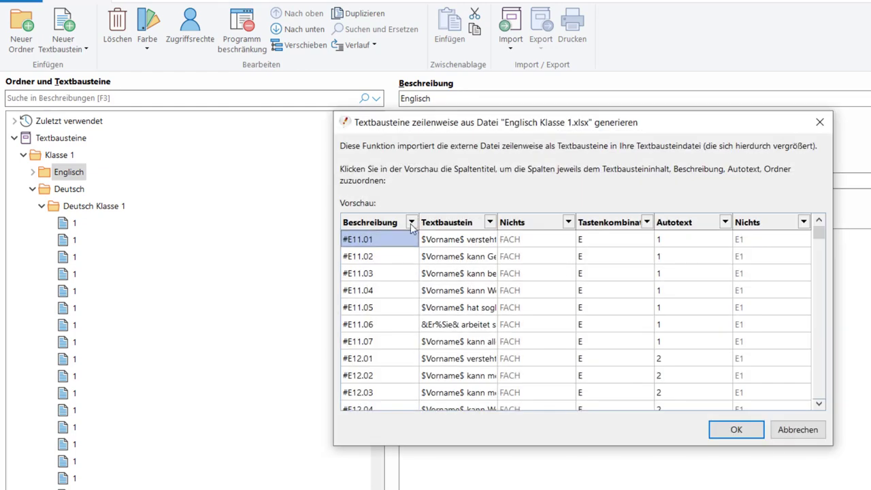
Step: Assign the #E11 code column to Autotext and the column containing E to Nichts, and run the import
left_click(412, 223)
left_click(445, 255)
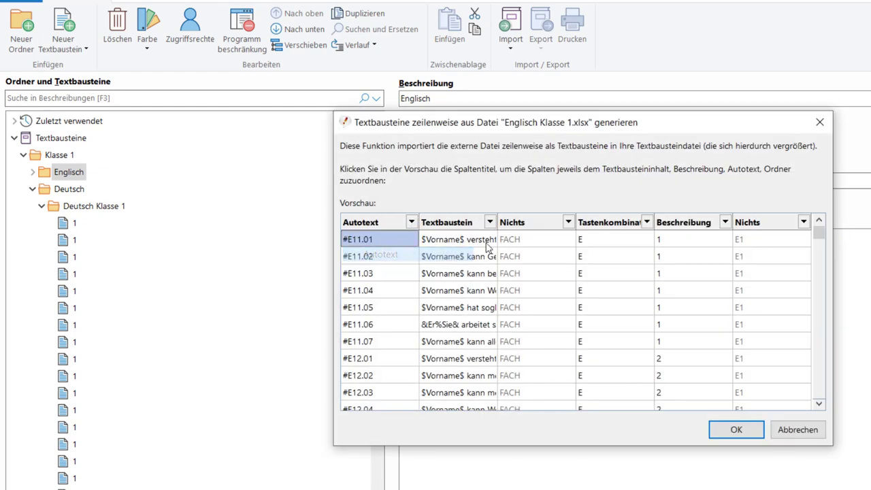
left_click(645, 223)
left_click(625, 299)
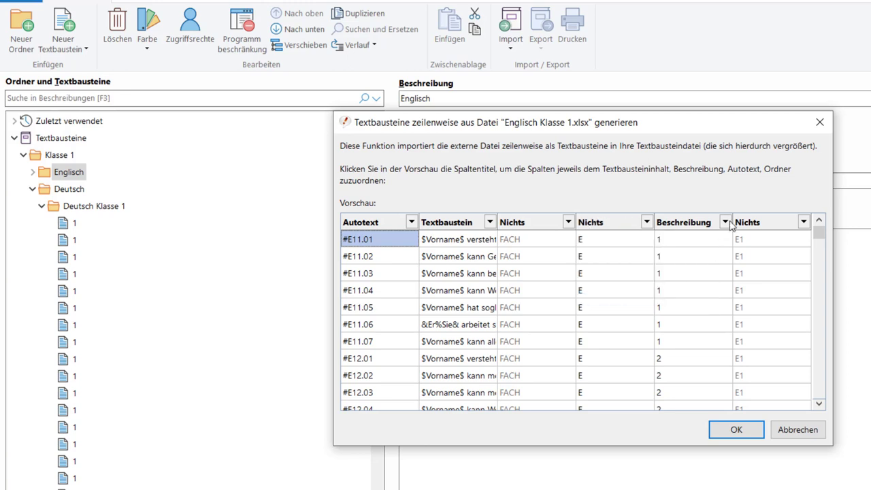
left_click(754, 429)
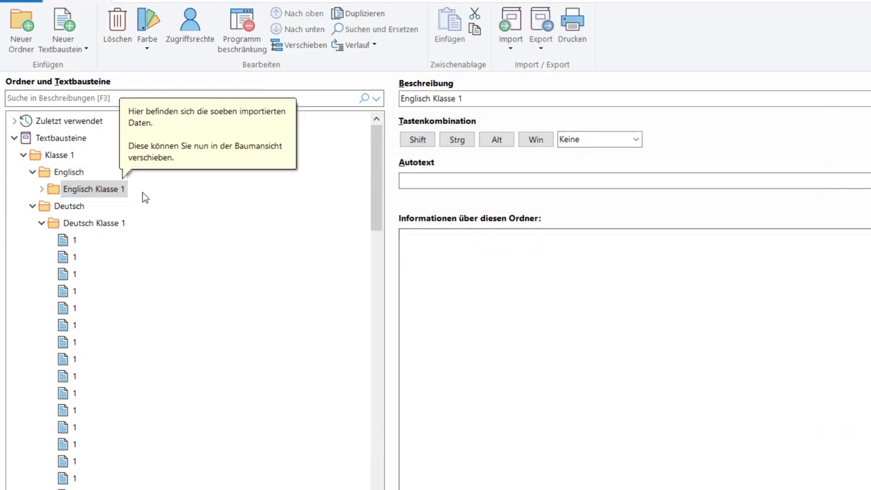
Step: Move all text modules from the Englisch Klasse 1 subfolder directly into the Englisch folder
left_click(42, 189)
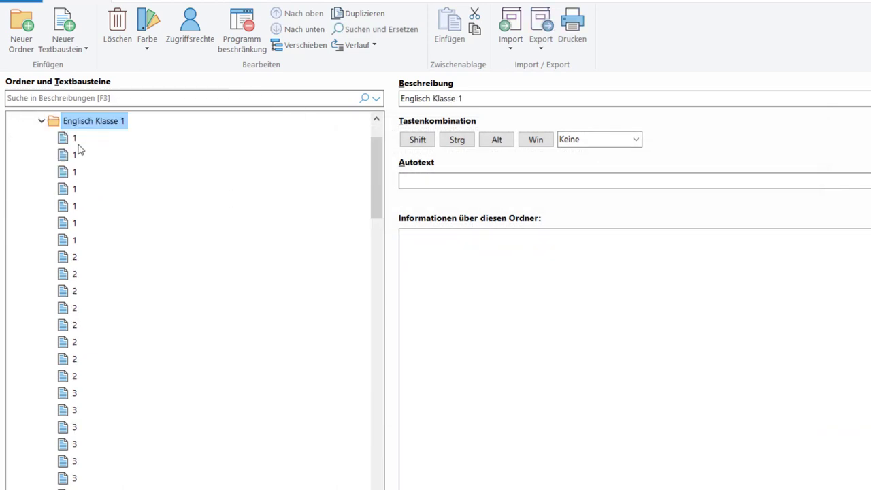
left_click(75, 138)
scroll(102, 245, "down", 15)
scroll(111, 247, "up", 8)
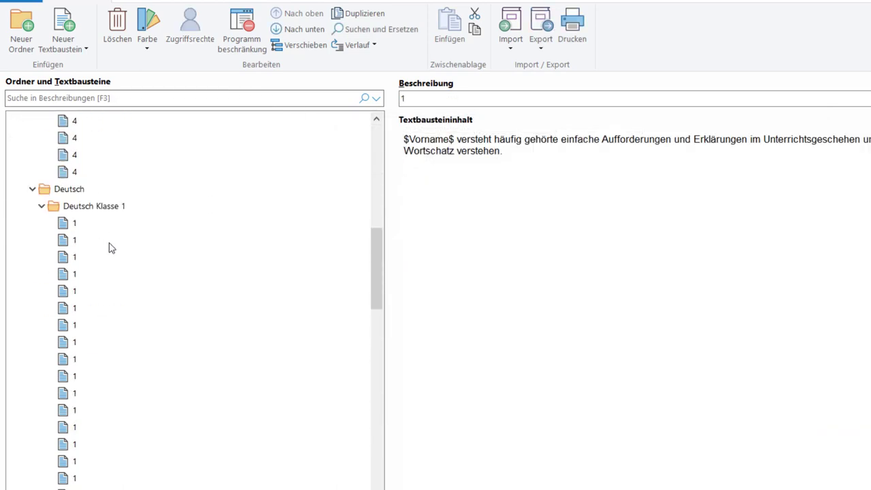
scroll(102, 299, "up", 4)
left_click(75, 374, "shift")
scroll(249, 310, "up", 6)
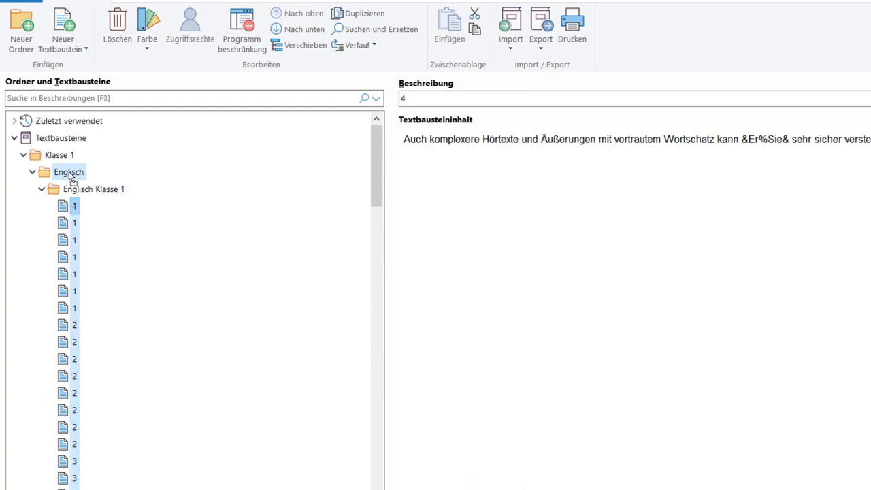
left_click_drag(70, 176, 69, 173)
left_click(619, 334)
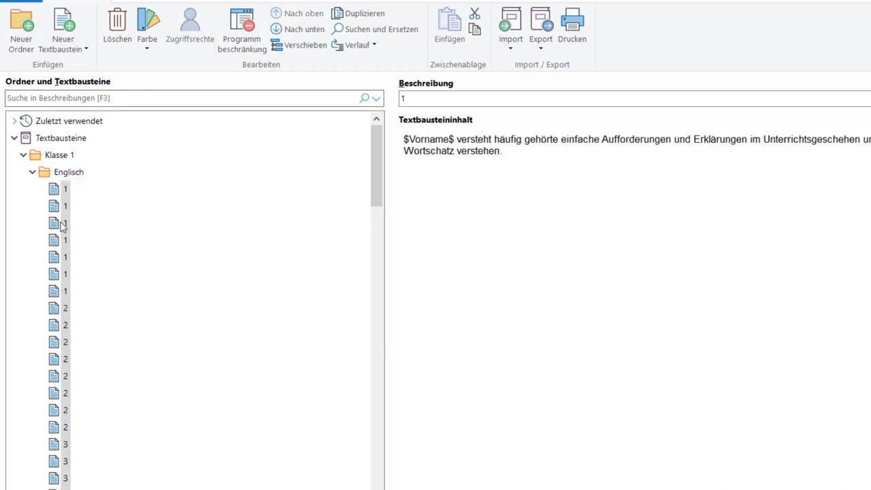
Step: Delete the emptied Englisch Klasse 1 subfolder below the English text modules
left_click(33, 171)
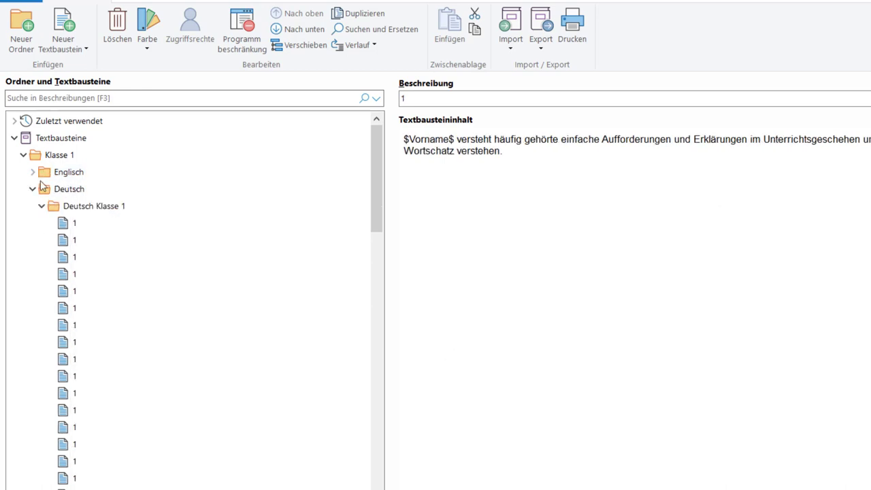
left_click(33, 172)
scroll(99, 255, "down", 12)
left_click(68, 344)
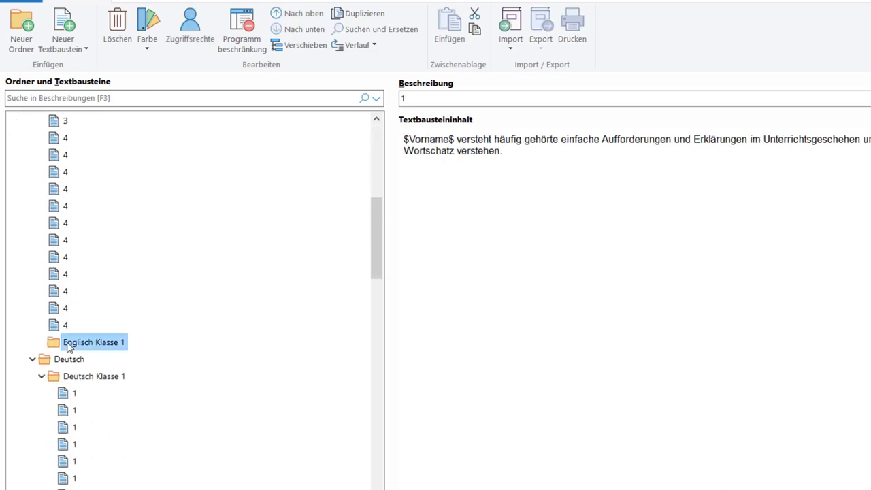
key("Delete")
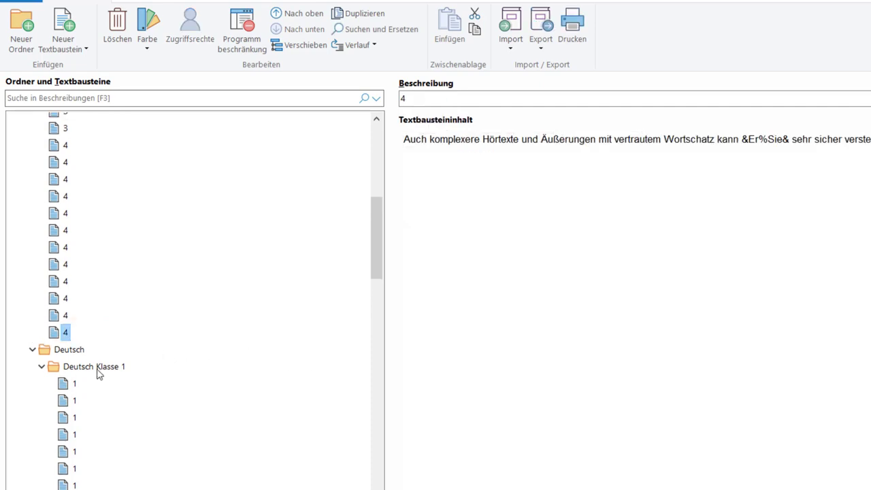
Step: Move all text modules from the Deutsch Klasse 1 subfolder directly into the Deutsch folder
left_click(70, 386)
left_click(70, 385)
scroll(77, 392, "down", 20)
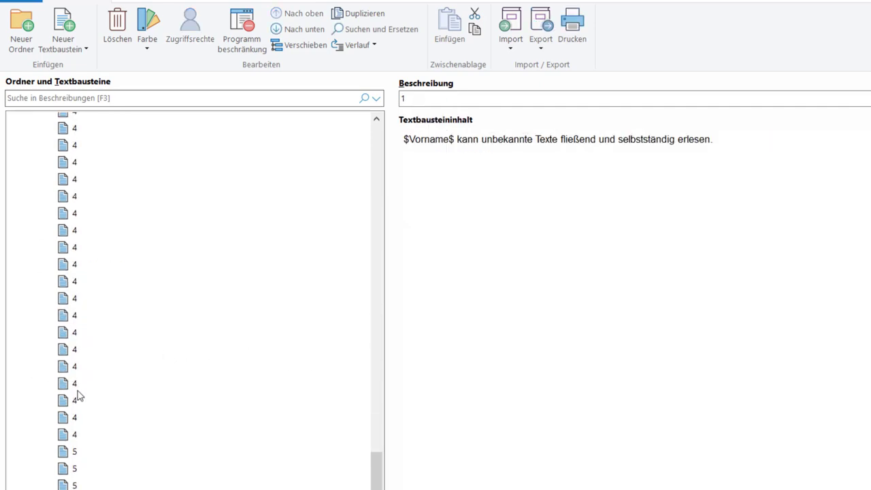
scroll(78, 395, "down", 3)
left_click(76, 392, "shift")
scroll(119, 422, "up", 20)
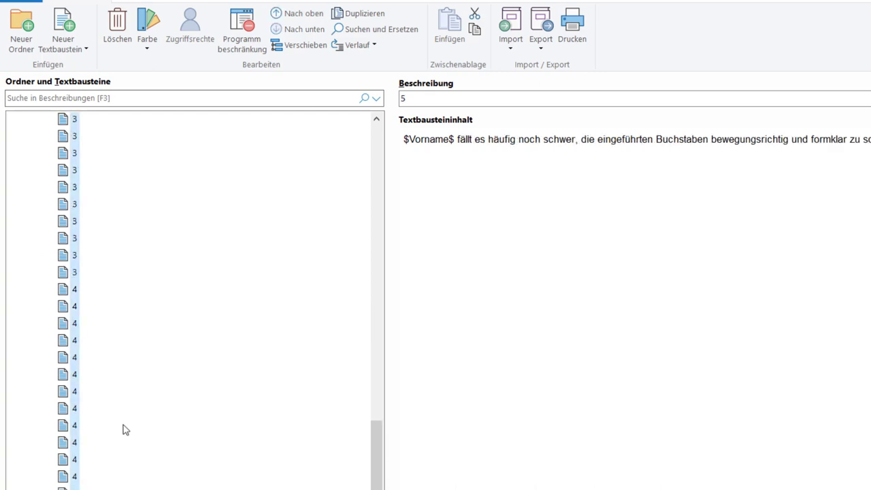
scroll(116, 419, "up", 6)
scroll(78, 455, "down", 3)
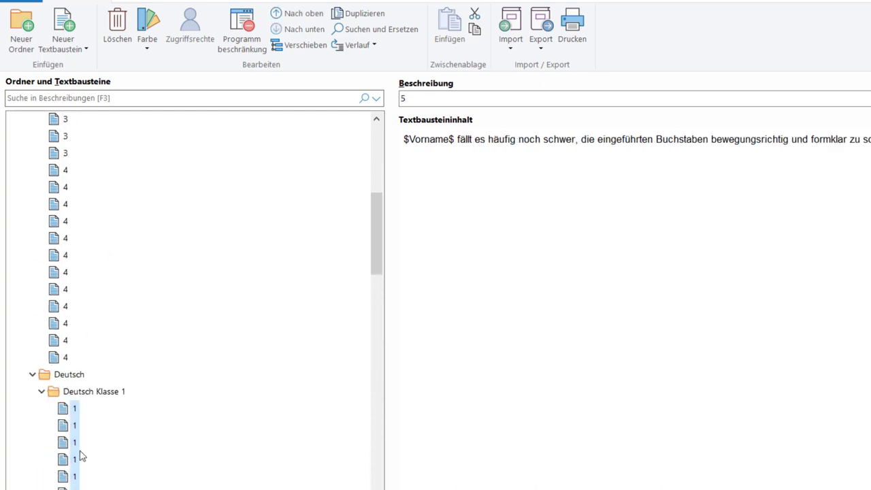
left_click_drag(77, 411, 68, 378)
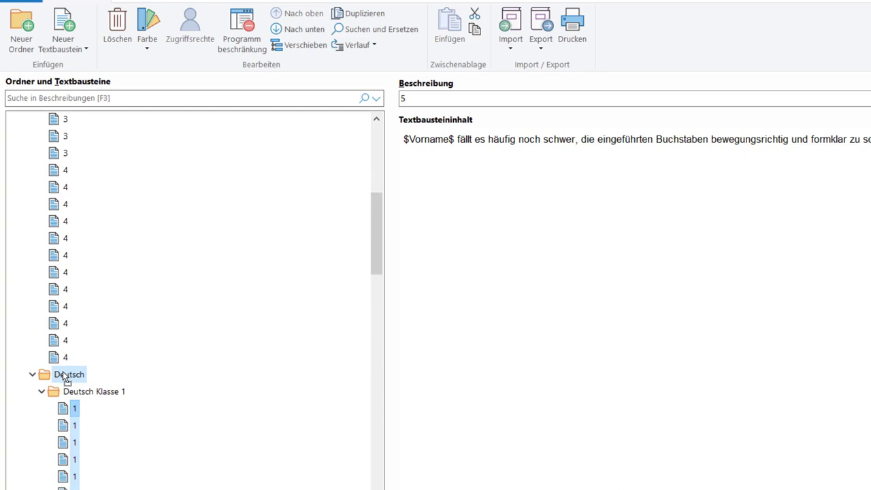
left_click(621, 336)
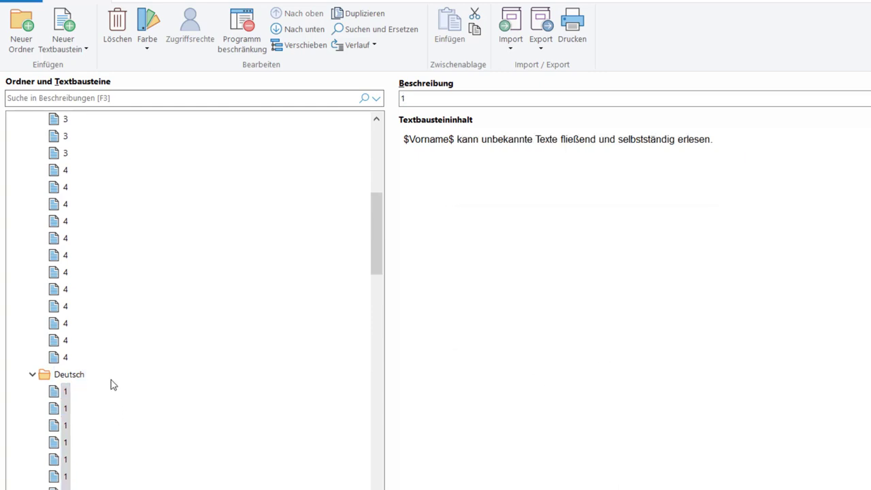
Step: Delete the emptied Deutsch Klasse 1 subfolder at the end of the Deutsch folder
scroll(72, 397, "down", 5)
scroll(64, 412, "down", 8)
left_click(65, 412)
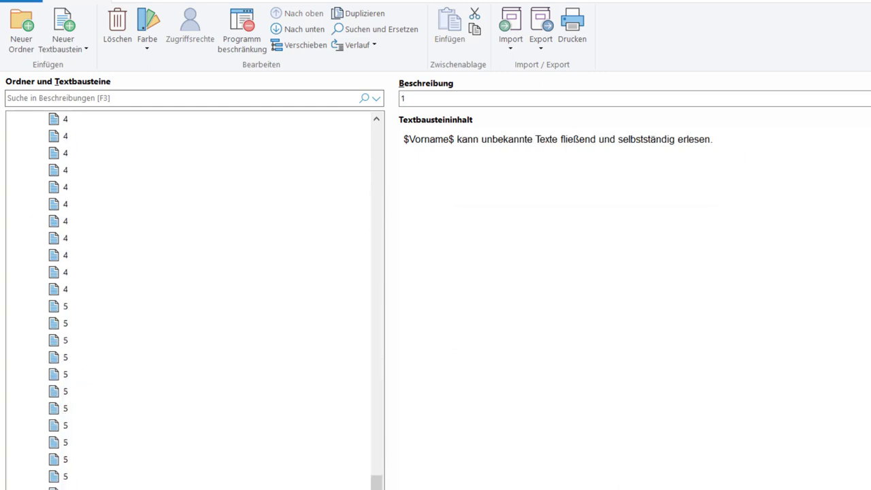
scroll(156, 438, "up", 15)
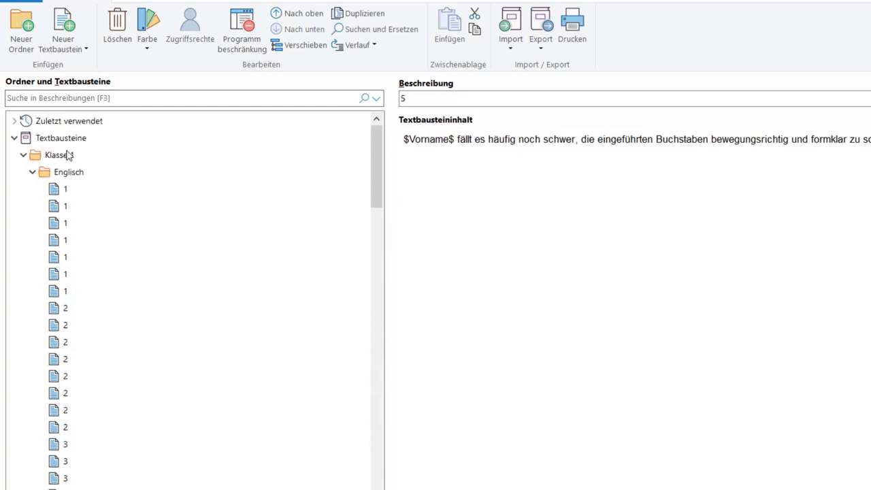
Step: Open the bulk generation of descriptions for all text modules in the Klasse 1 folder
left_click(61, 155)
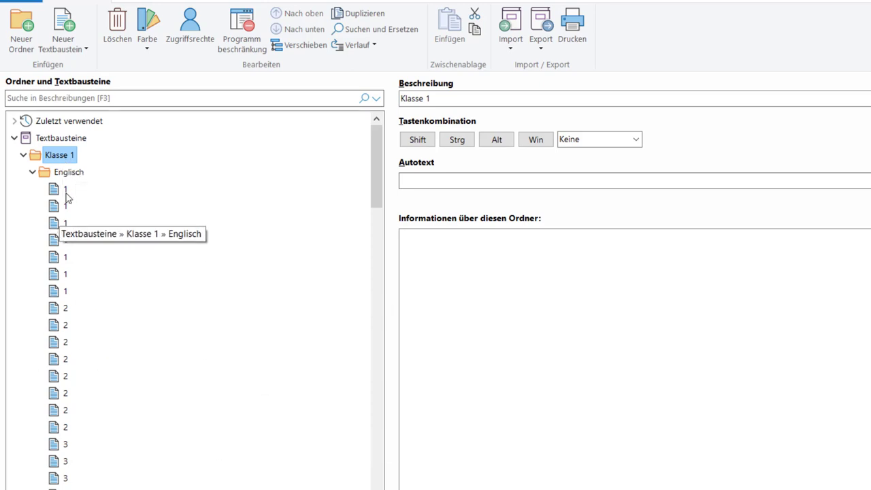
right_click(62, 155)
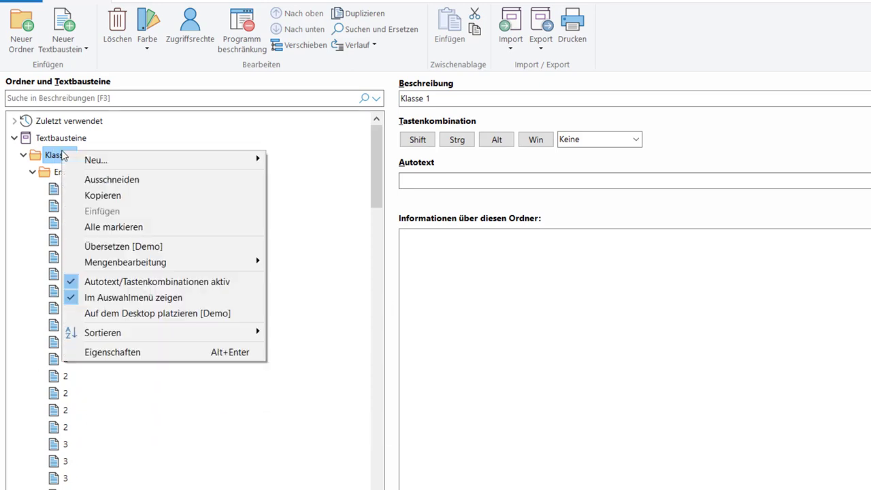
mouse_move(248, 265)
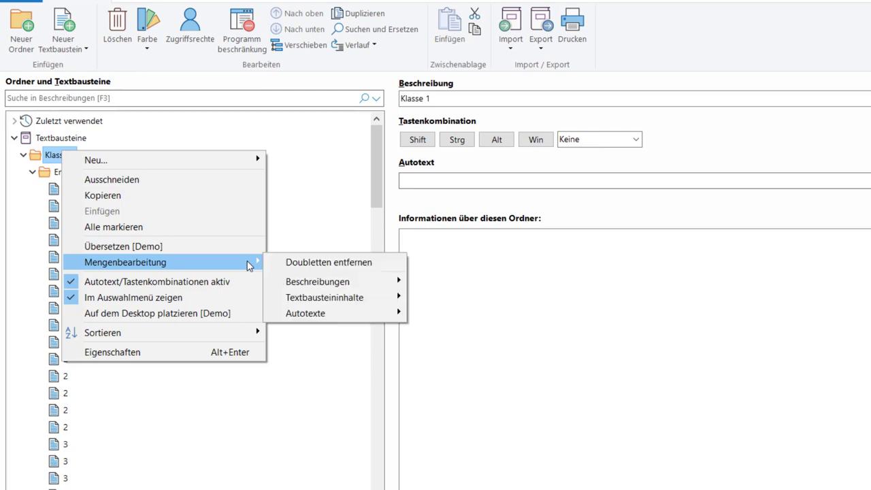
mouse_move(382, 287)
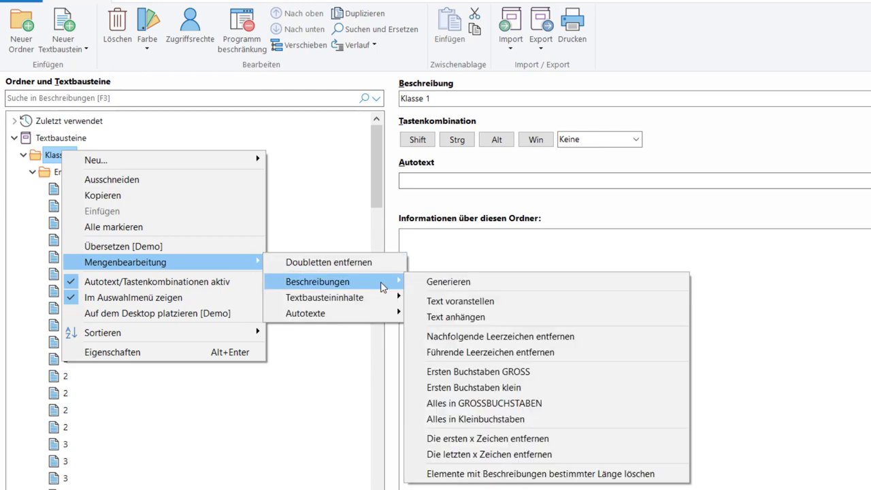
left_click(433, 282)
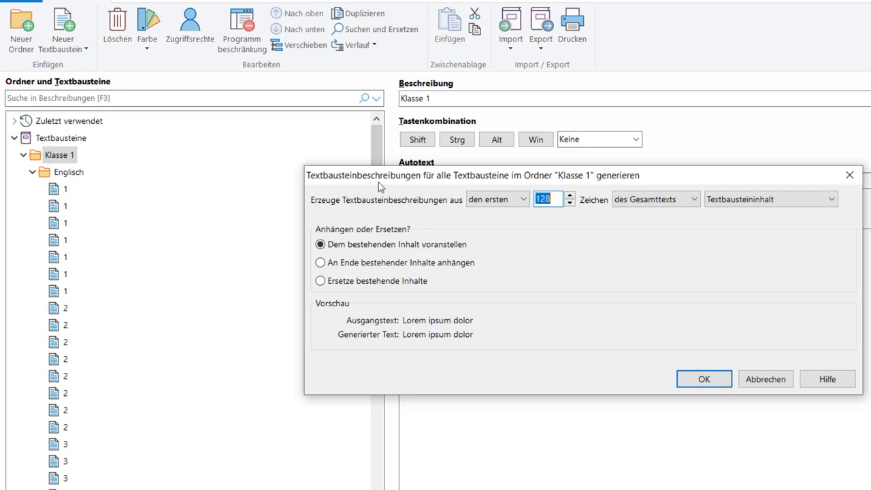
Step: Append the first 128 characters of each module's content to the end of its existing description, including subfolders, and check the resulting list
left_click_drag(379, 182, 509, 261)
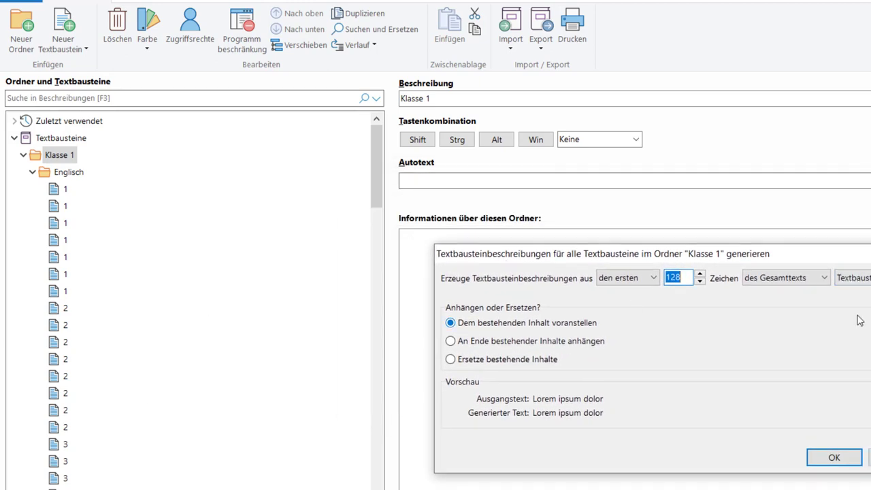
left_click(577, 344)
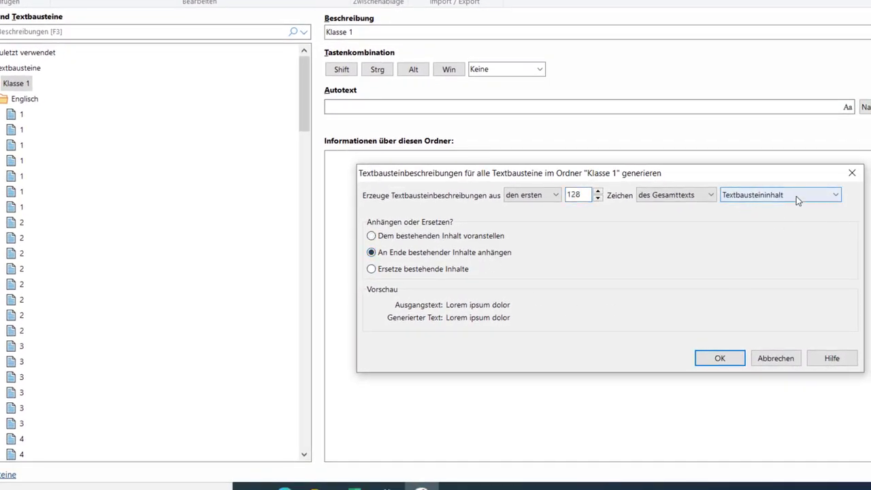
left_click_drag(683, 172, 621, 105)
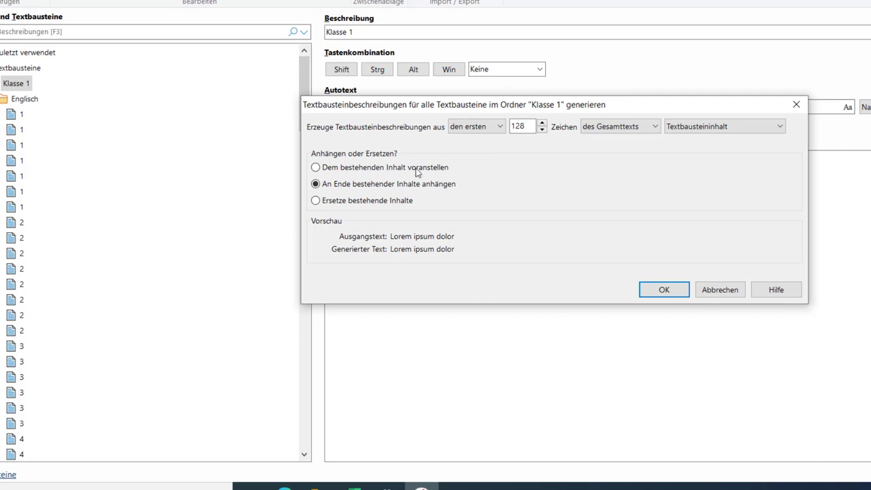
left_click(653, 288)
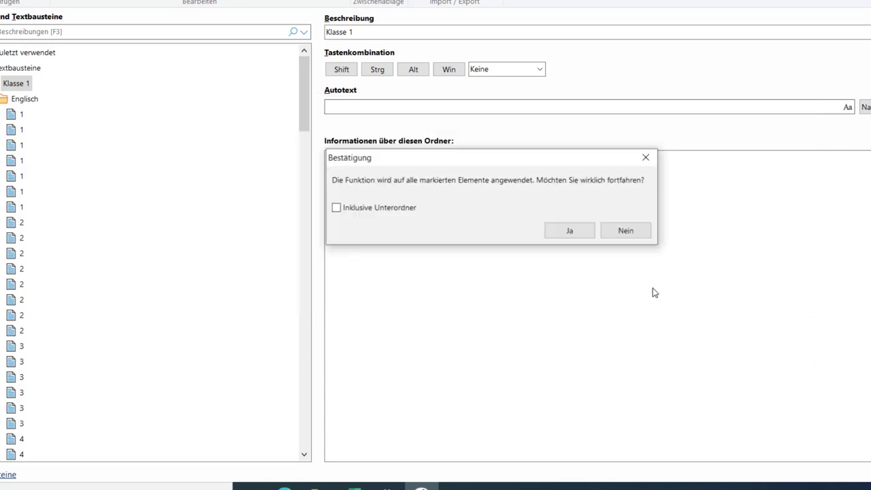
left_click(387, 208)
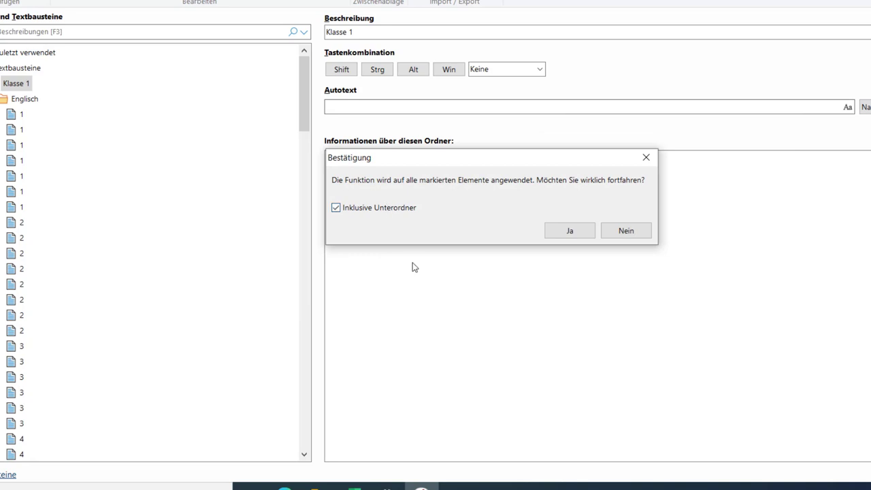
left_click(577, 237)
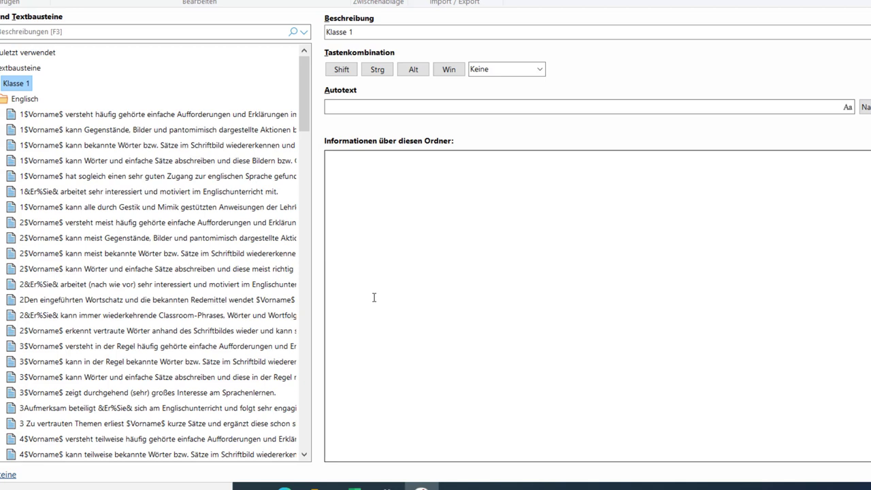
left_click(152, 120)
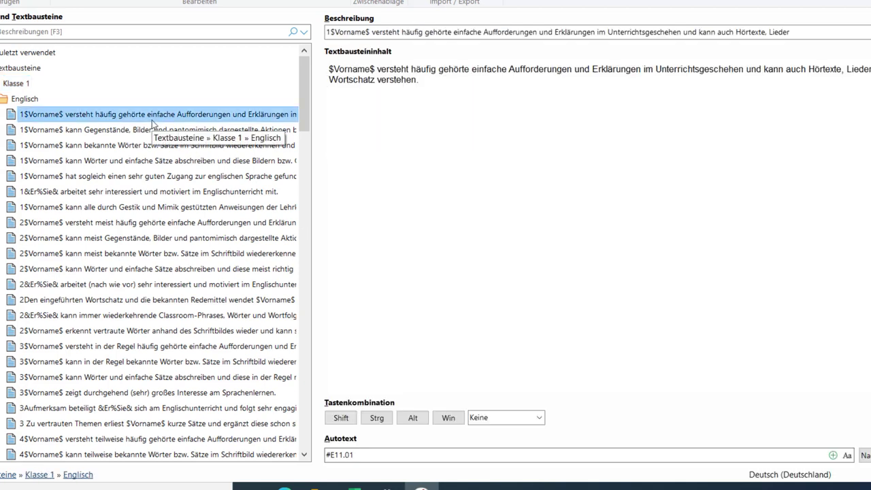
scroll(152, 120, "down", 20)
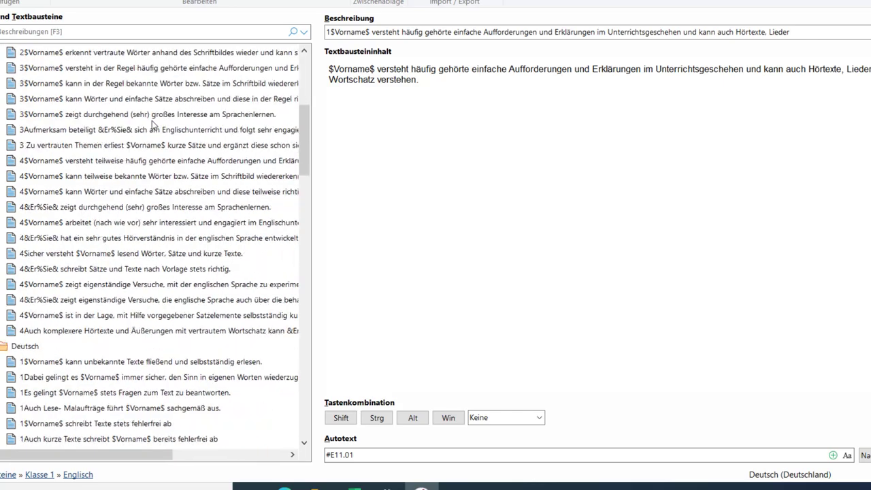
Step: Create a new text module named Formular directly in the Klasse 1 folder and clear its content
scroll(152, 121, "down", 5)
scroll(200, 282, "up", 8)
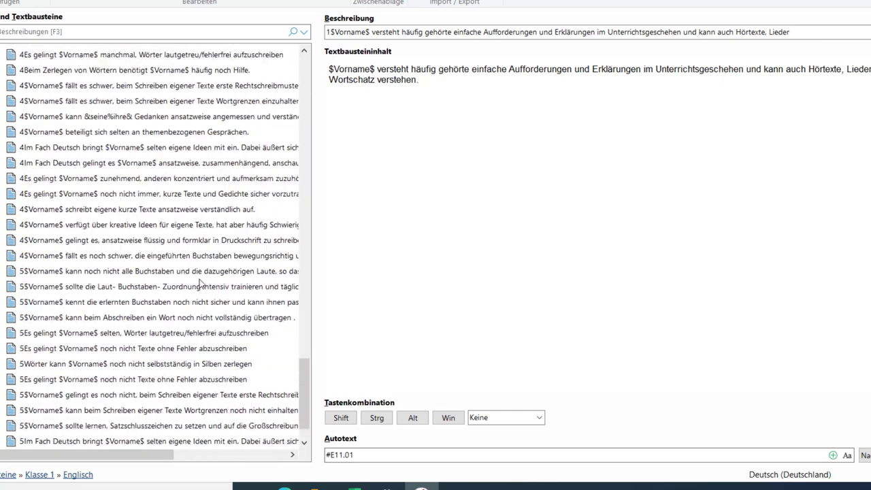
scroll(199, 282, "up", 10)
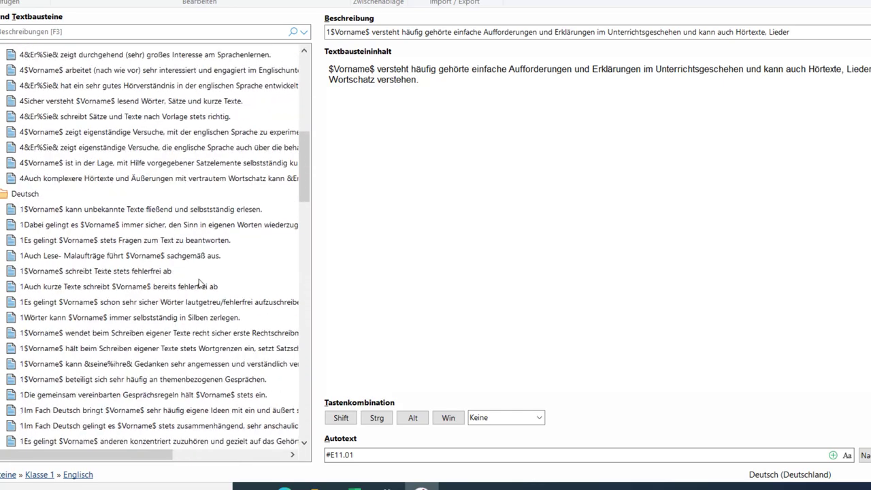
scroll(200, 281, "up", 3)
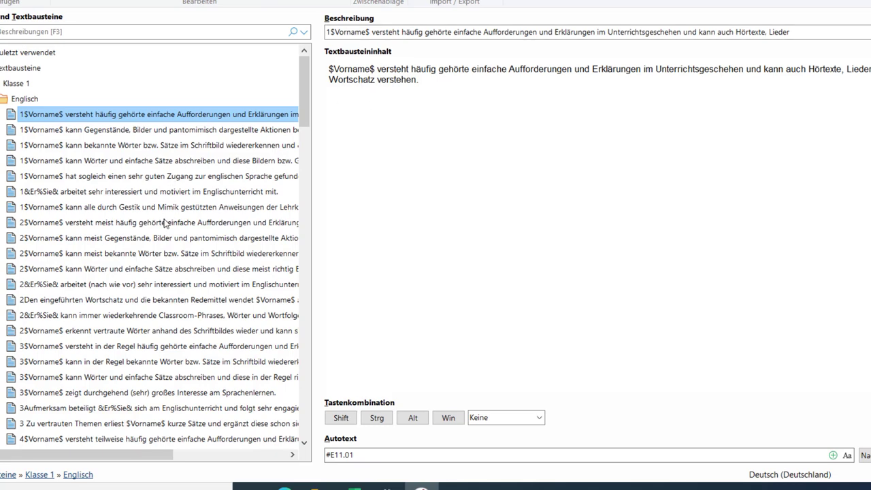
left_click(28, 84)
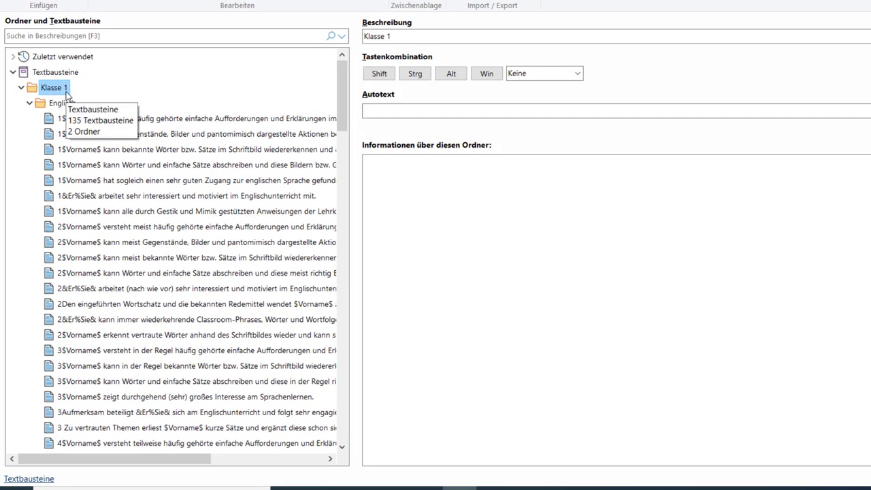
right_click(62, 89)
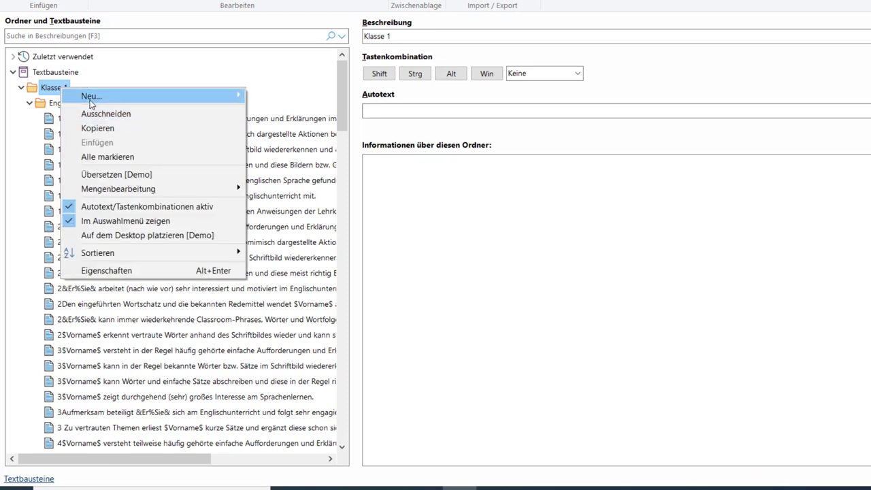
mouse_move(187, 98)
left_click(300, 96)
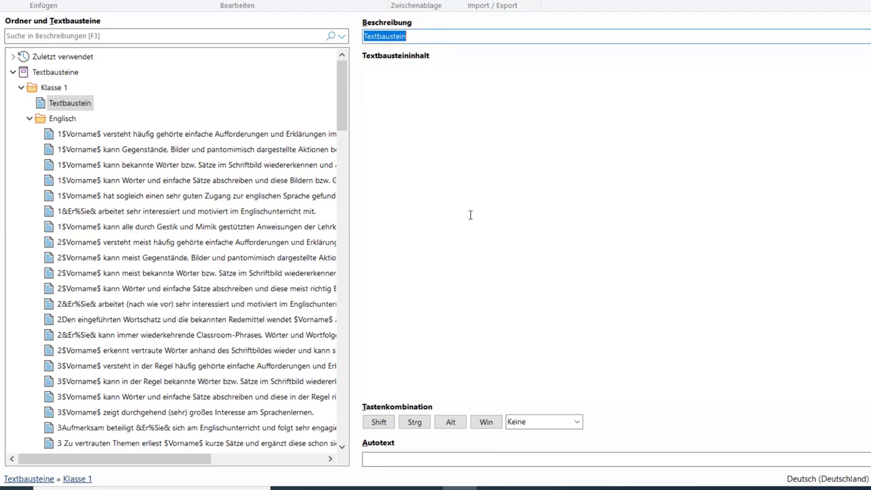
type("For")
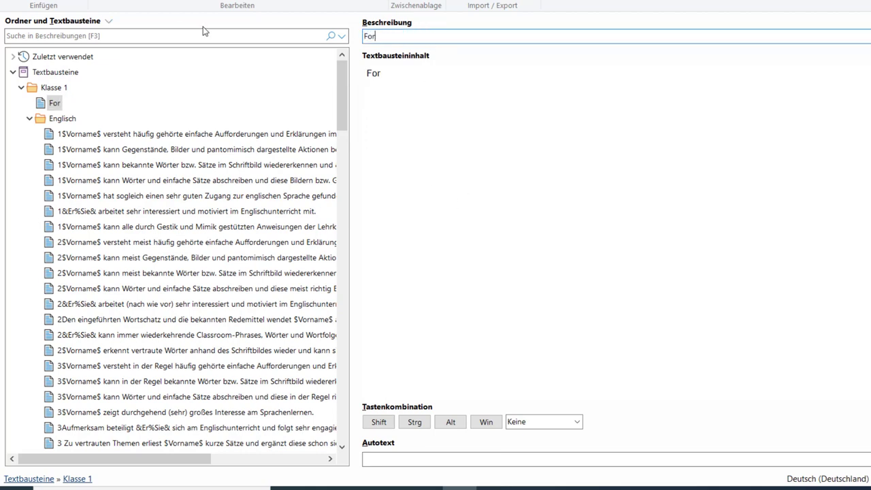
type("mular")
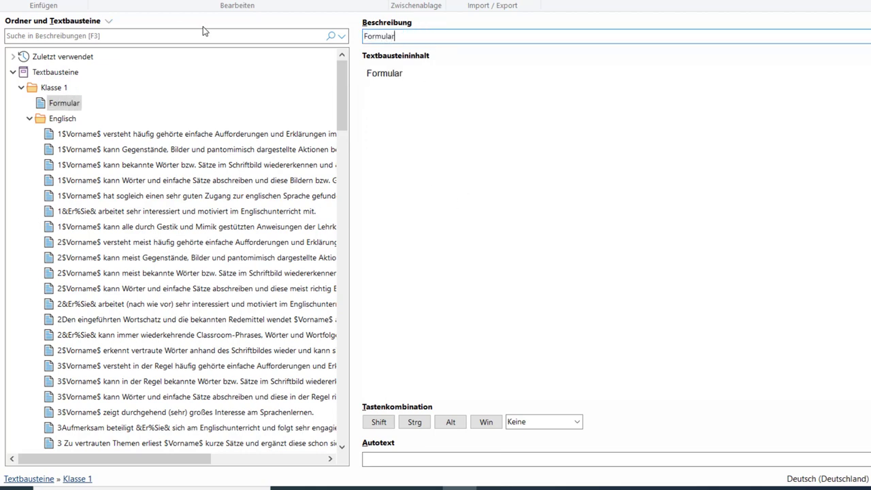
double_click(478, 74)
key("Delete")
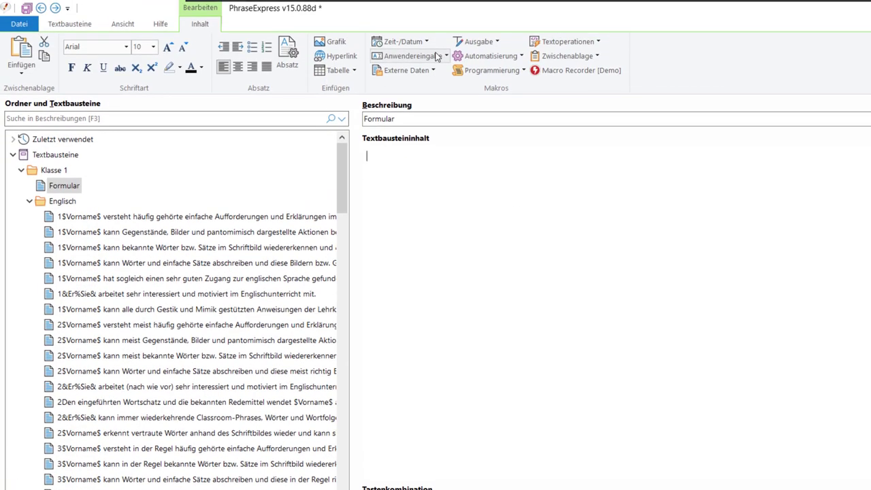
Step: Set up a single-line form input named and labelled Vorname, without syntax check and with a sample first name as default value
left_click(437, 57)
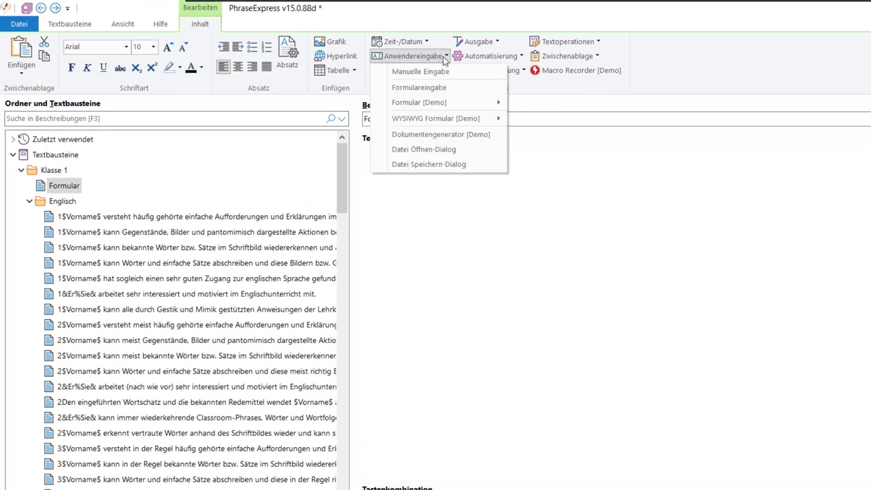
left_click(462, 89)
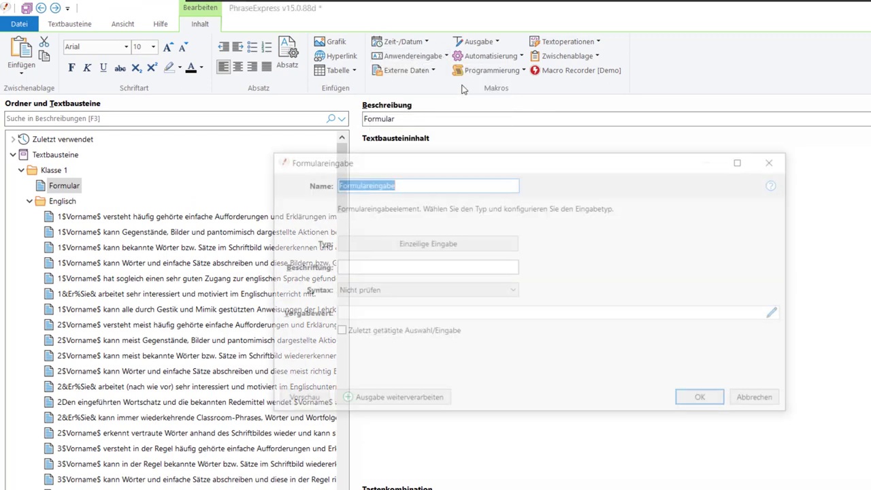
type("N")
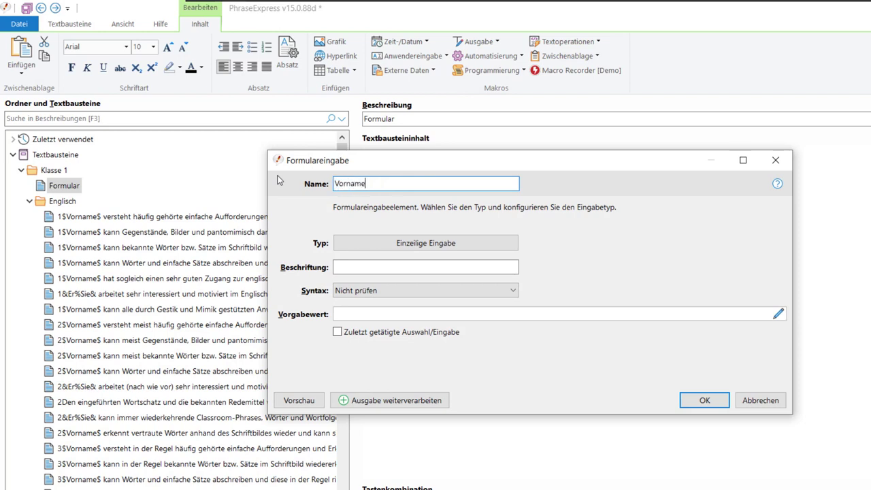
key("ctrl+a")
key("ctrl+c")
left_click(413, 267)
key("ctrl+v")
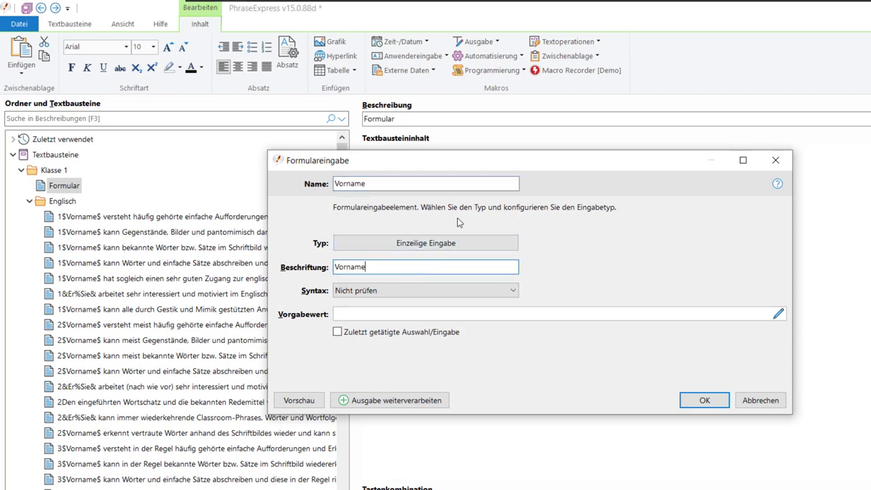
left_click(467, 291)
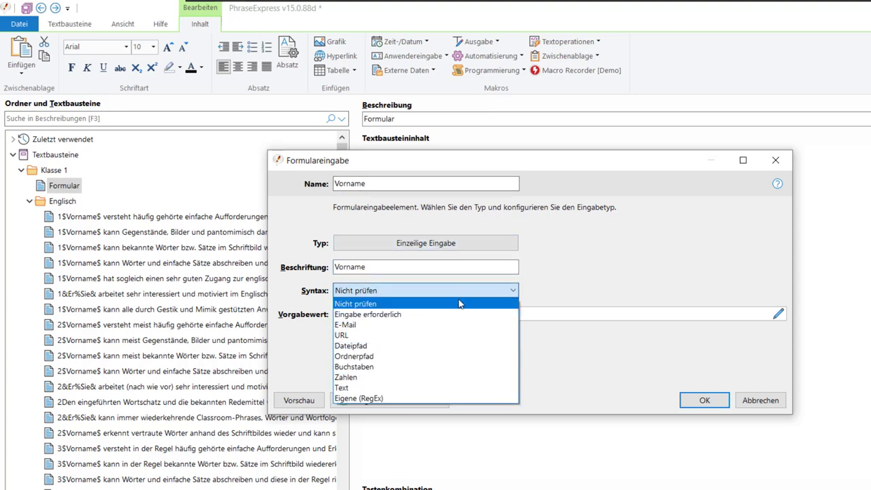
left_click(460, 307)
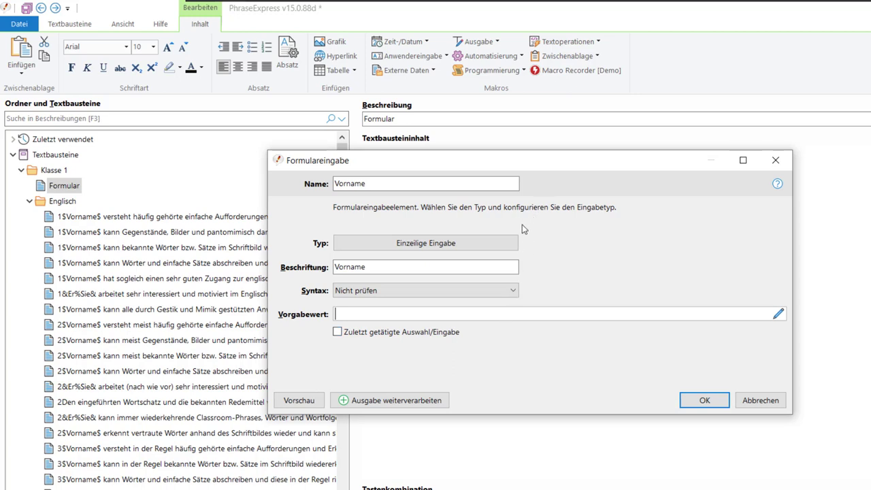
type("x")
Step: Store the form input's output in a variable named Vorname through further processing, and insert the input into the Formular module
left_click(439, 402)
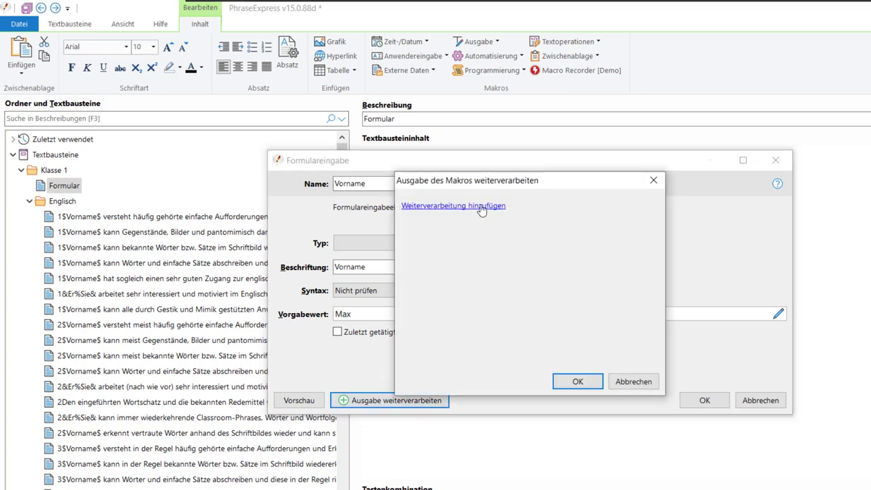
left_click(481, 206)
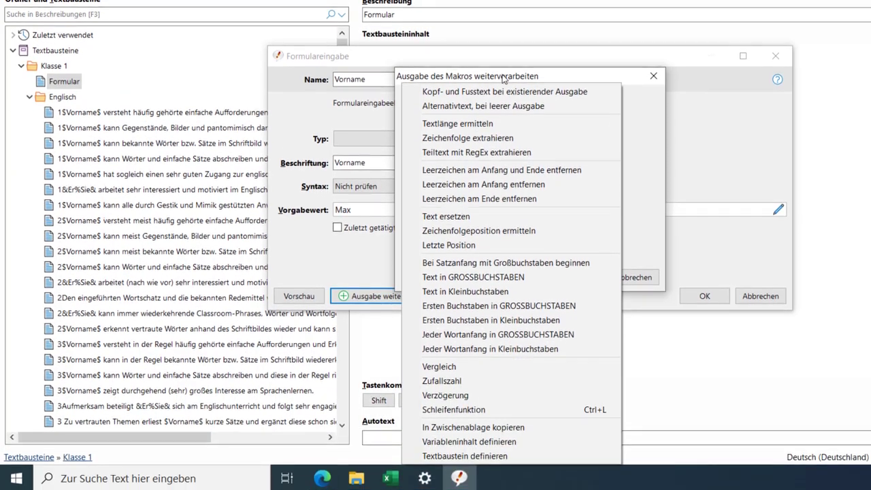
left_click(485, 440)
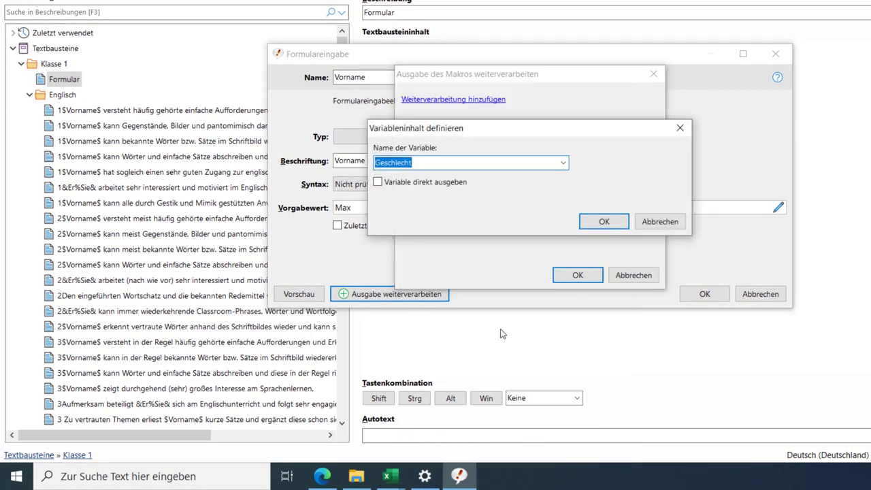
type("Vorname")
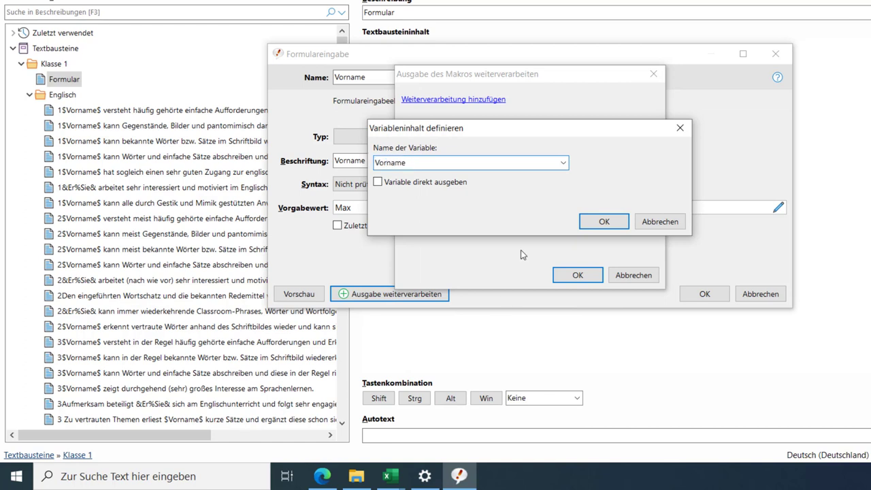
left_click(600, 223)
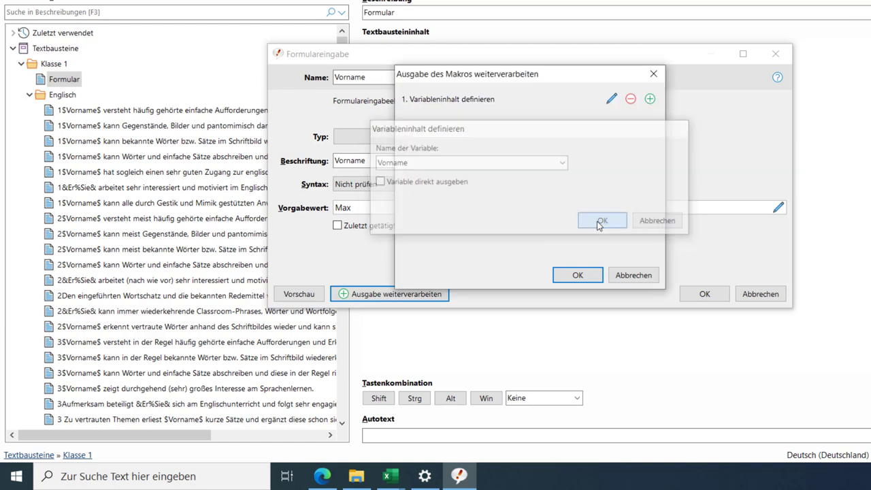
left_click(578, 275)
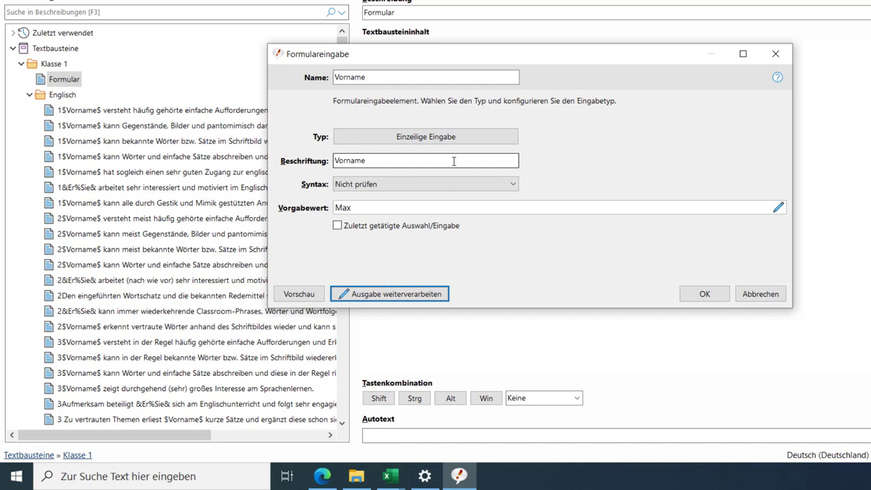
left_click(696, 294)
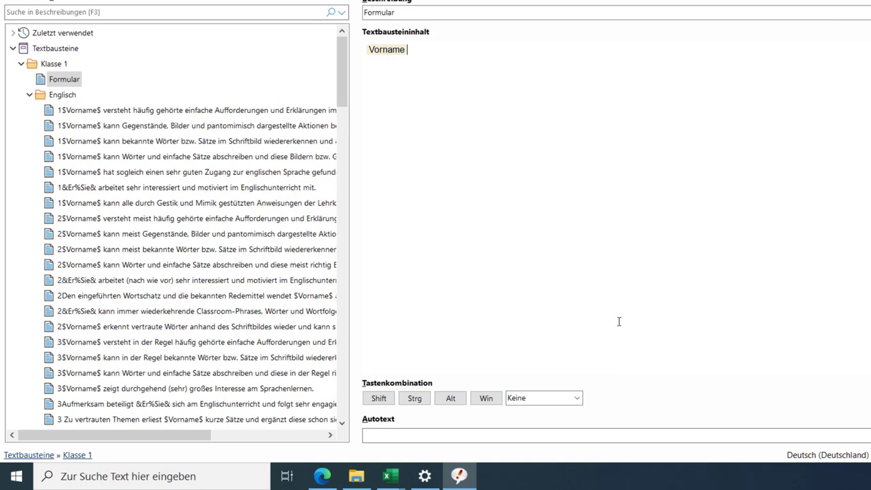
Step: Replace the $Vorname$ placeholder in the first Englisch text module with a macro that outputs the variable Vorname
left_click(94, 113)
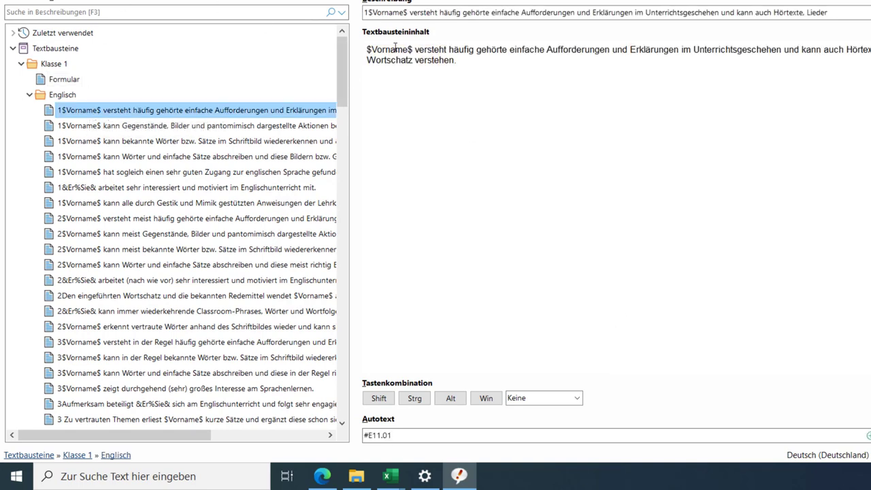
left_click_drag(414, 49, 366, 51)
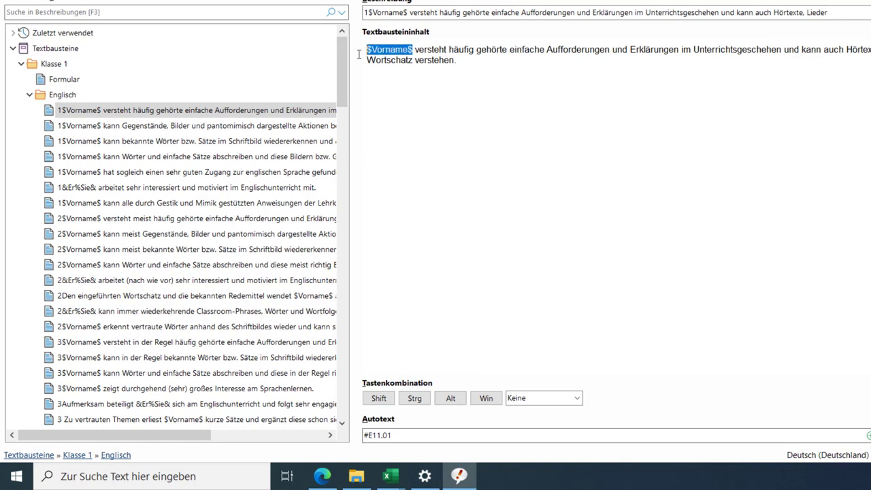
left_click(472, 111)
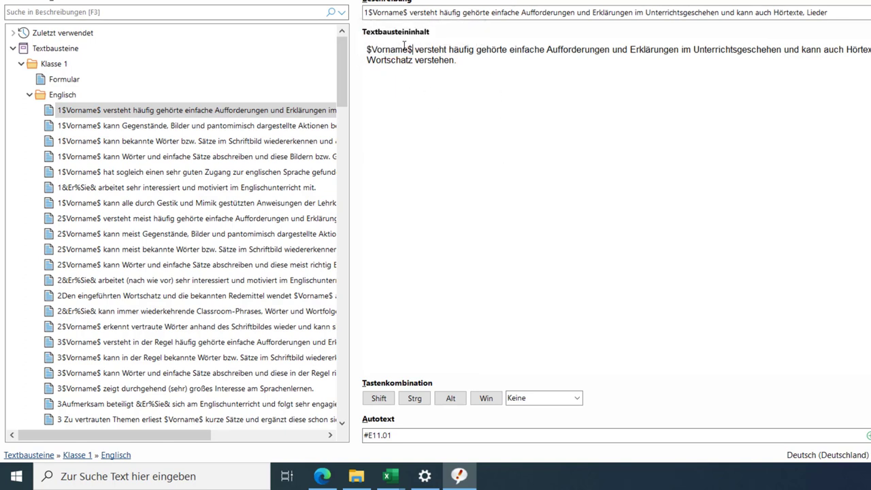
left_click_drag(412, 49, 366, 49)
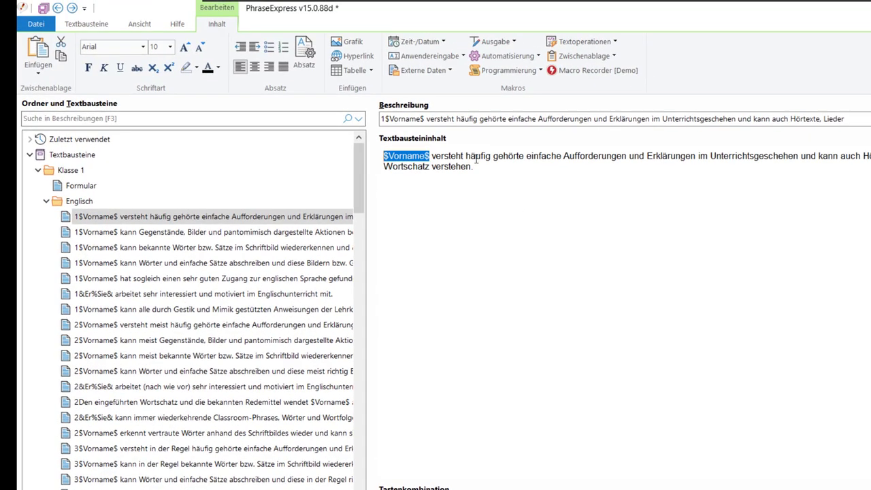
left_click(494, 201)
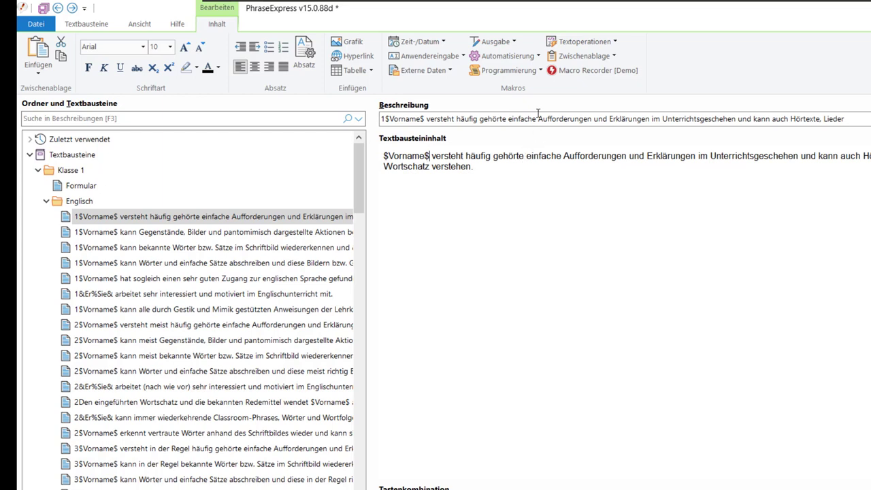
left_click(540, 71)
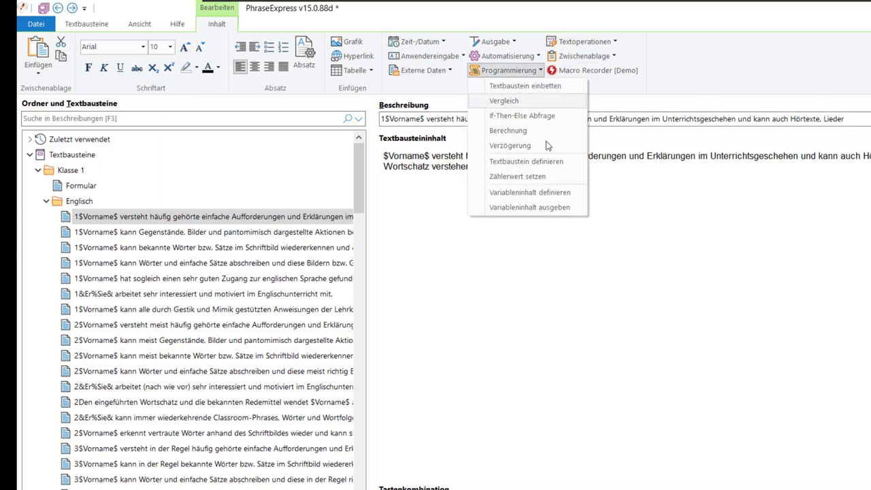
left_click(550, 207)
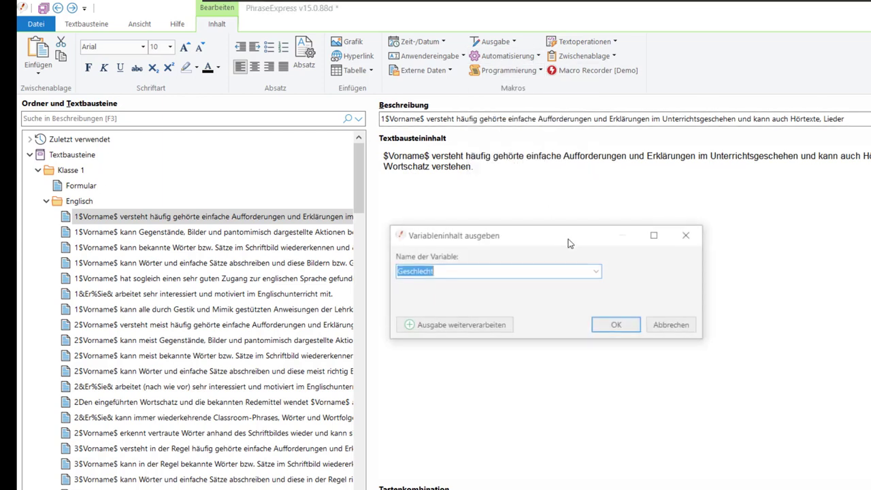
left_click(597, 273)
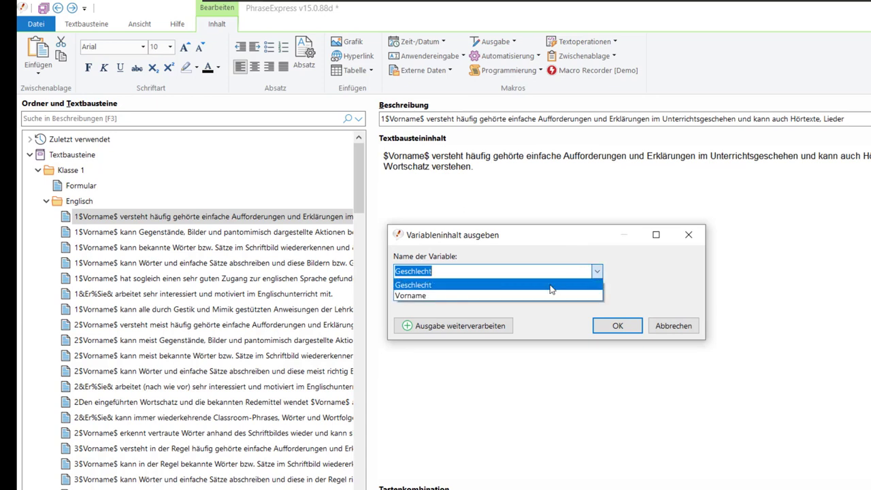
left_click(528, 296)
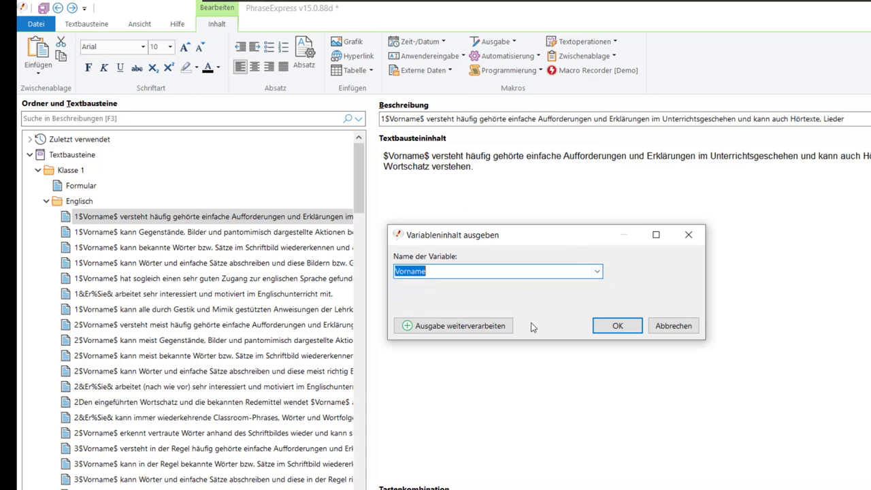
left_click(605, 328)
left_click_drag(429, 155, 383, 156)
key("BackSpace")
key("Delete")
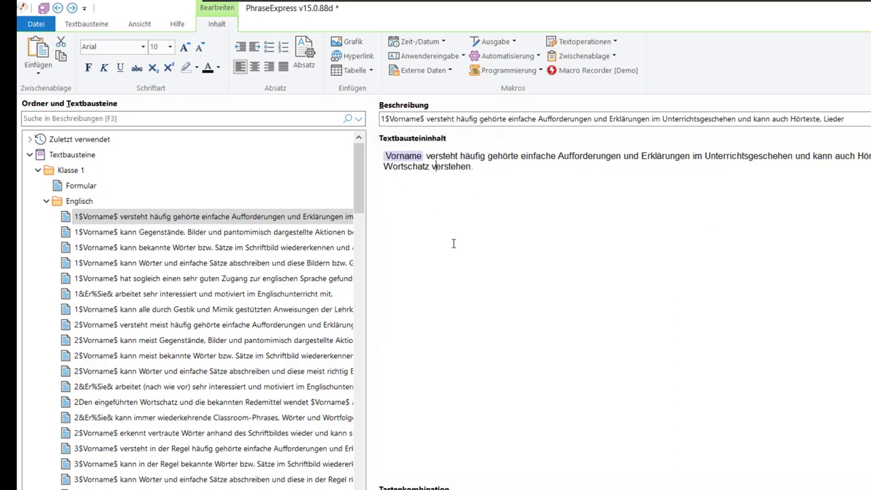
left_click_drag(473, 166, 401, 147)
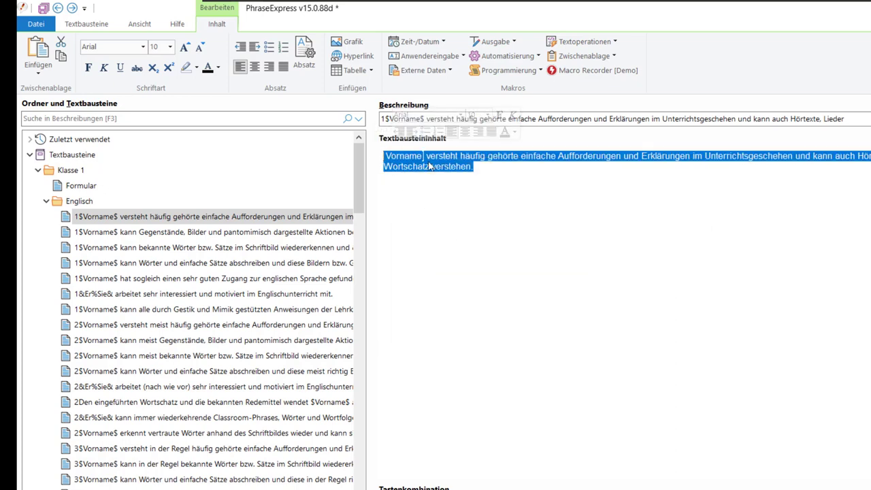
key("Right")
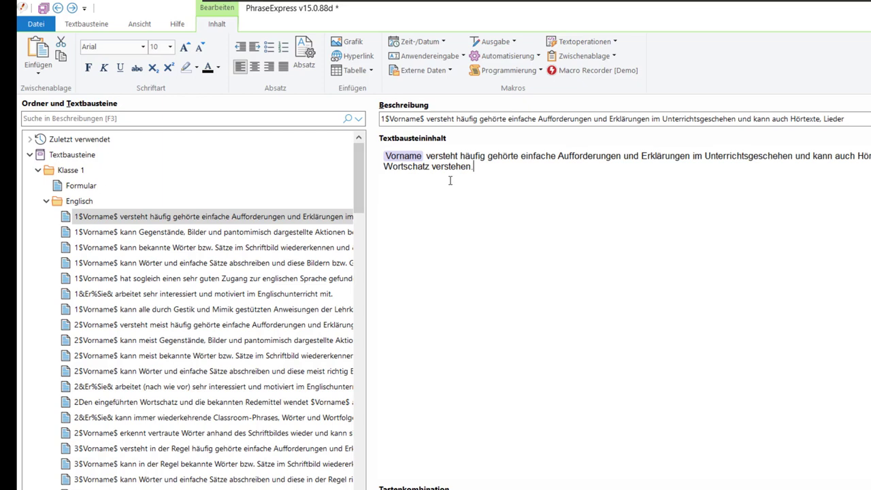
Step: Assign the key combination Strg+Win+L to the Formular text module
left_click(91, 190)
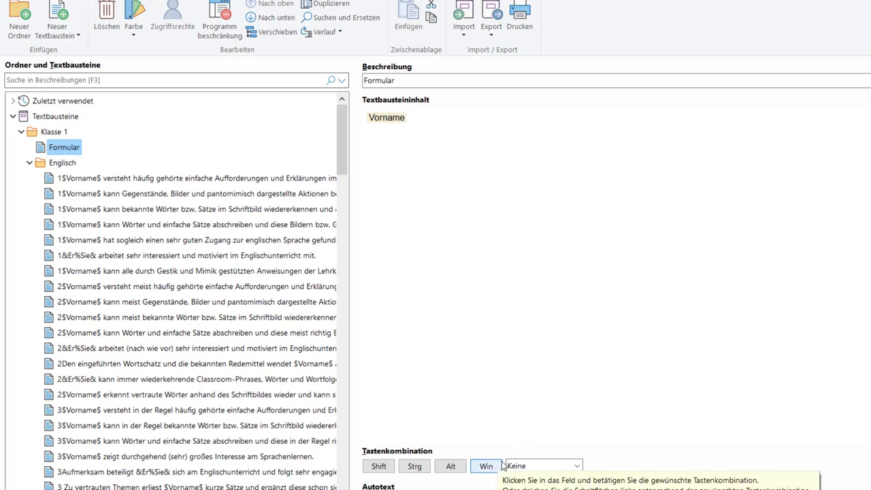
left_click(536, 466)
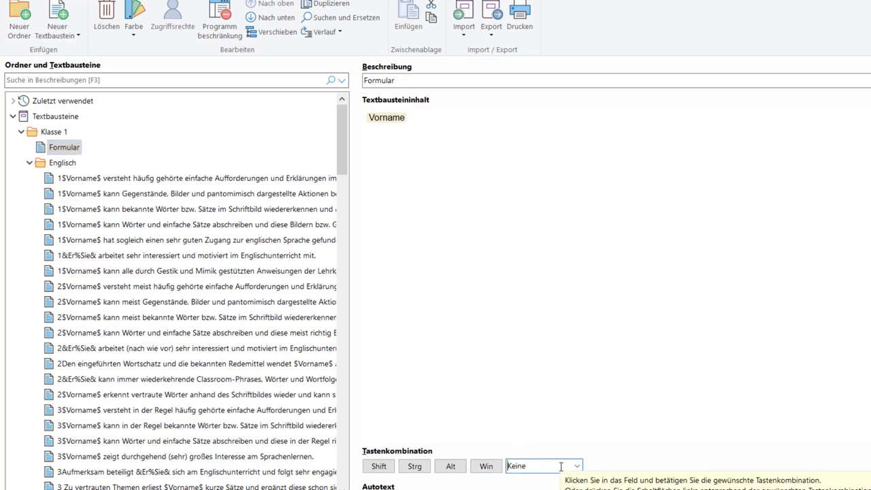
key("ctrl+super")
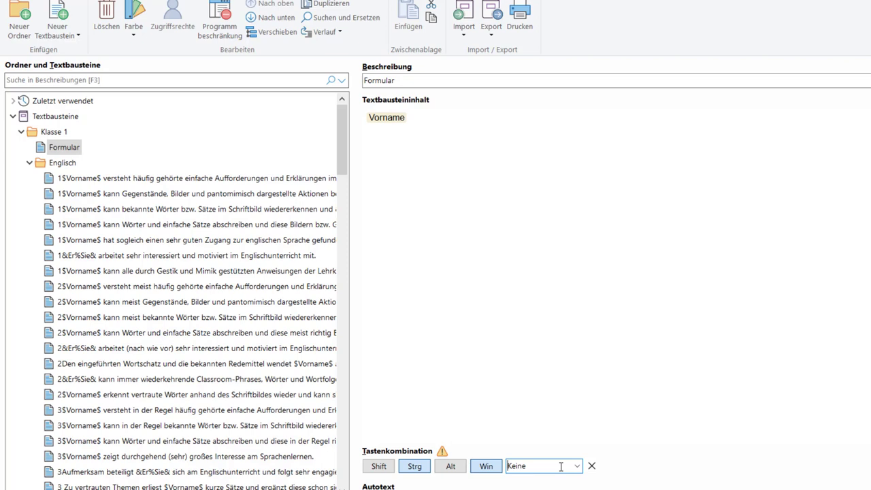
key("ctrl+super+l")
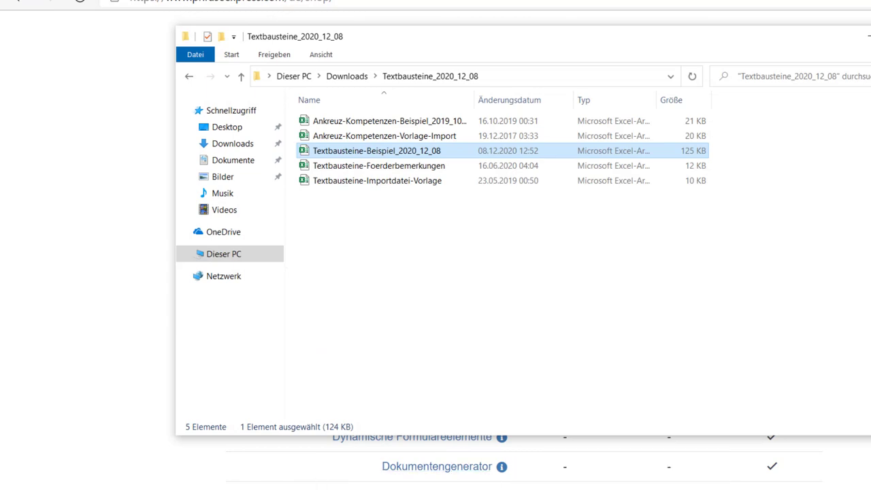
Step: Switch to a blank Word document, call up the form there and submit it with Usefulvid as Vorname
key("super")
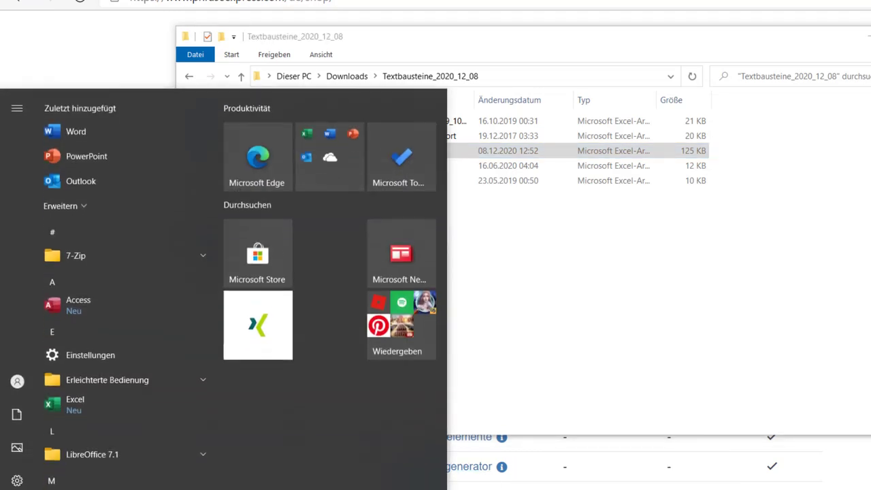
left_click(76, 131)
left_click(186, 138)
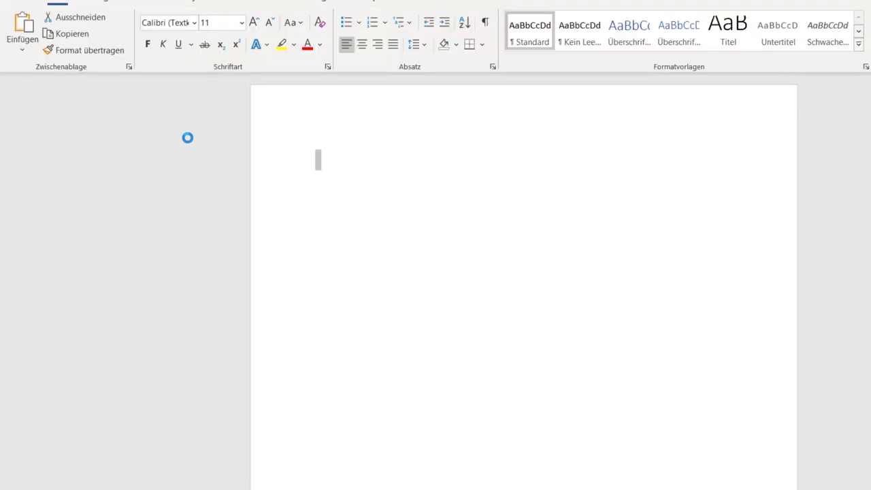
key("ctrl+alt+v")
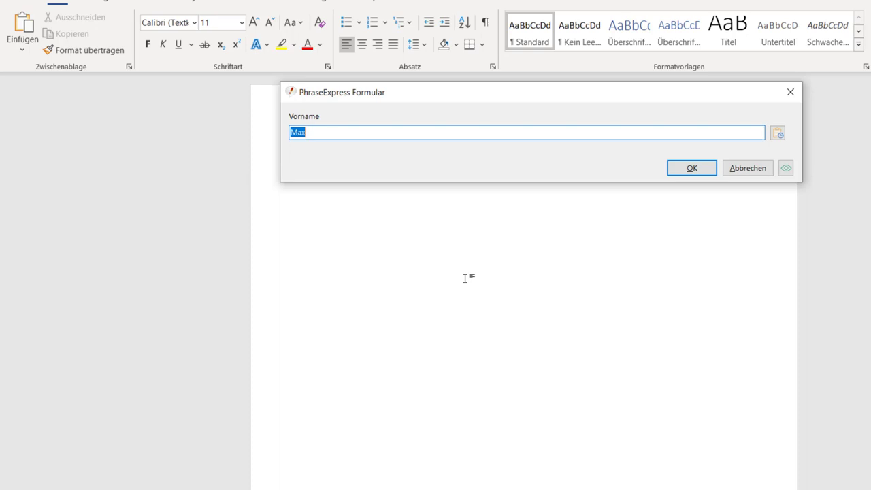
type("Usefulvid")
left_click(693, 169)
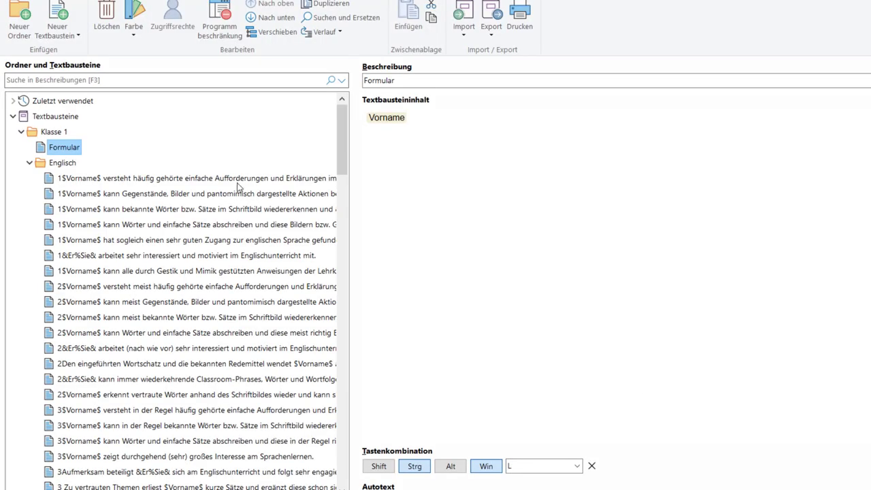
Step: Select the first Englisch text module to check it, and insert it into the Word document through its autotext #E11.01
left_click(239, 178)
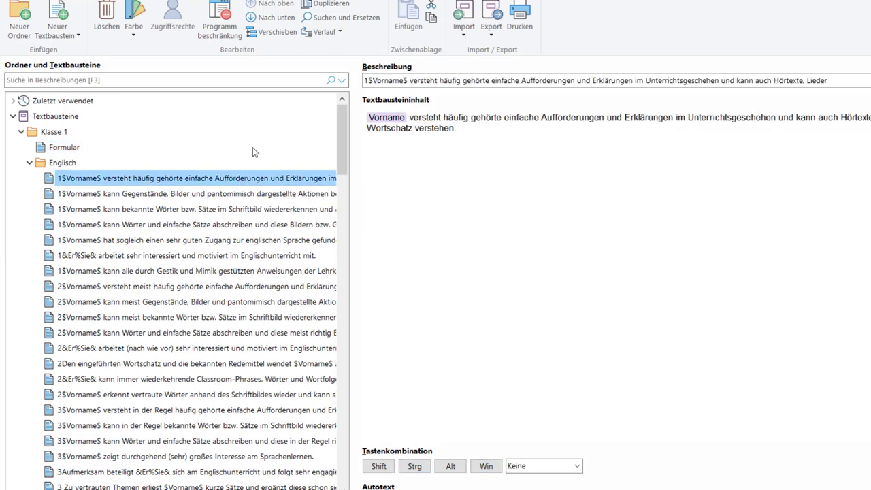
mouse_move(397, 107)
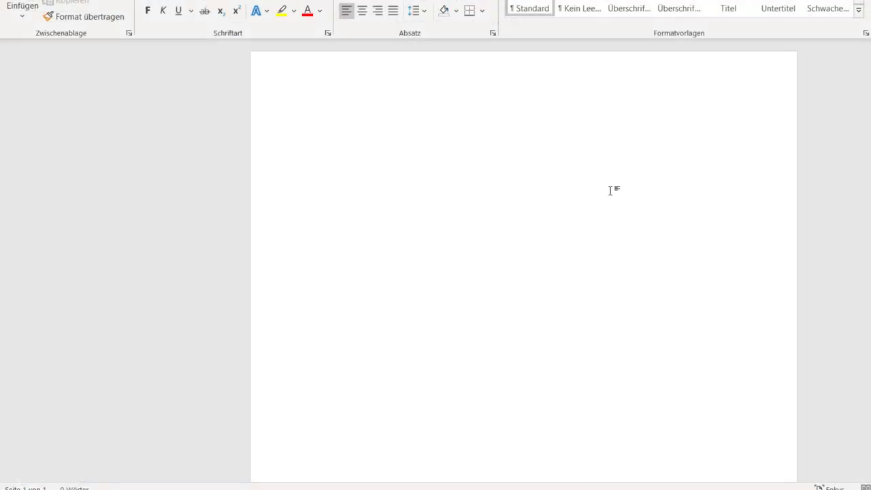
type("#E11.01")
key("Return")
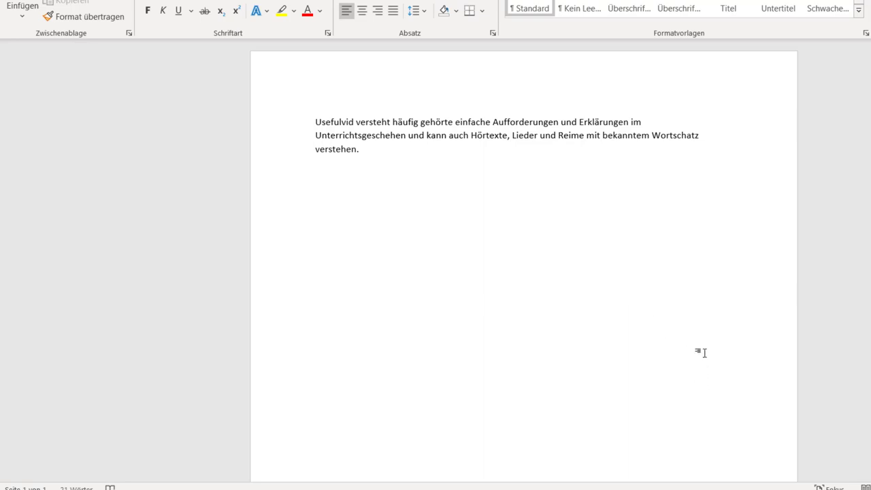
Step: Call up the form again, accept its default first name, and insert the #E11.01 module in a new paragraph
key("ctrl+alt+m")
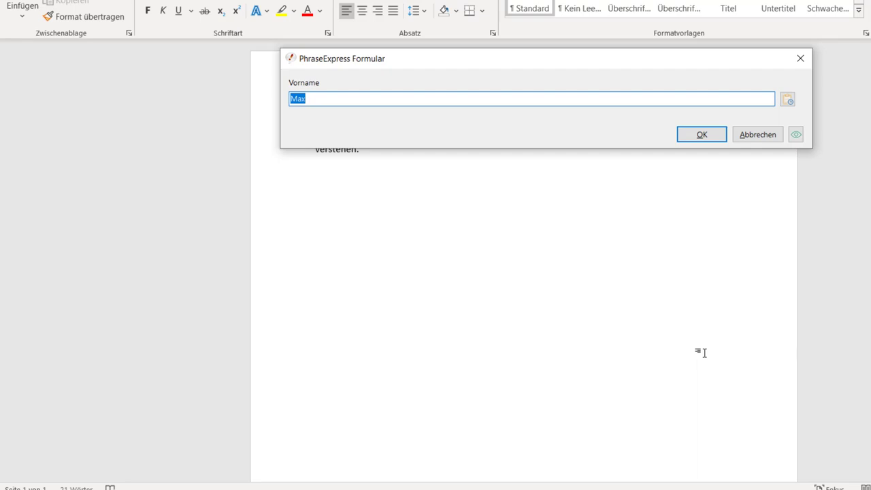
type("Usefulvid")
key("Return")
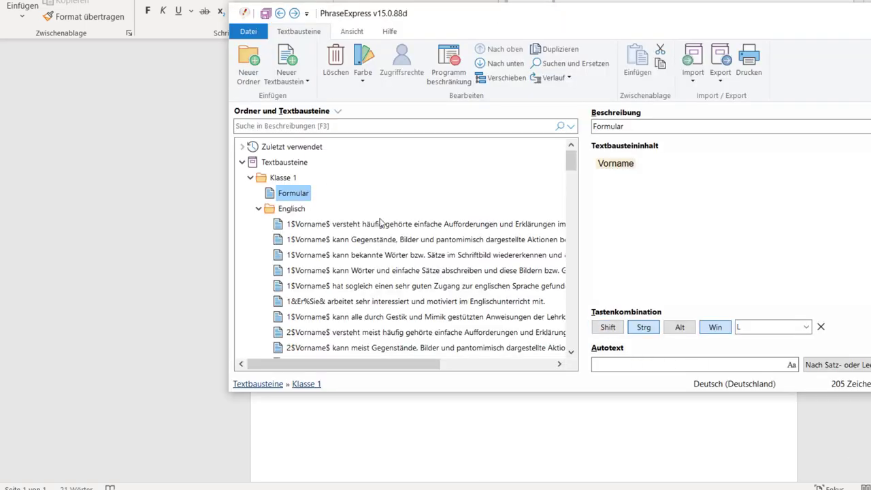
left_click(364, 224)
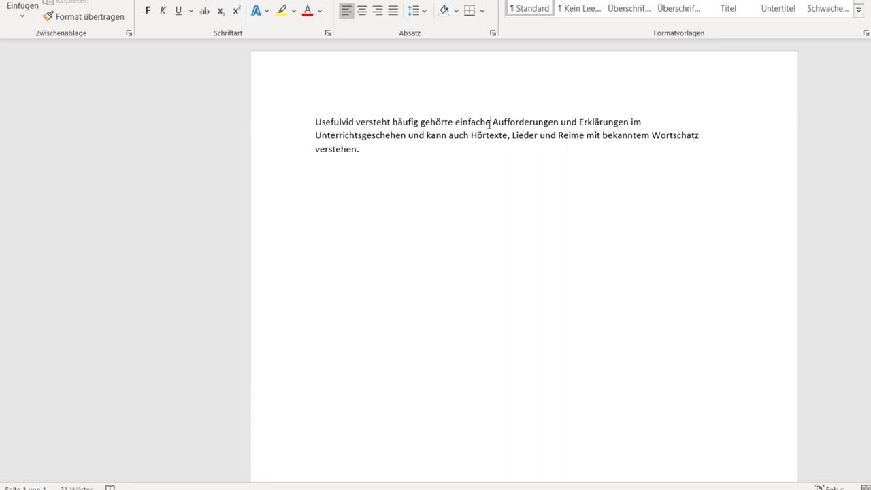
key("Return")
type("#E11.01")
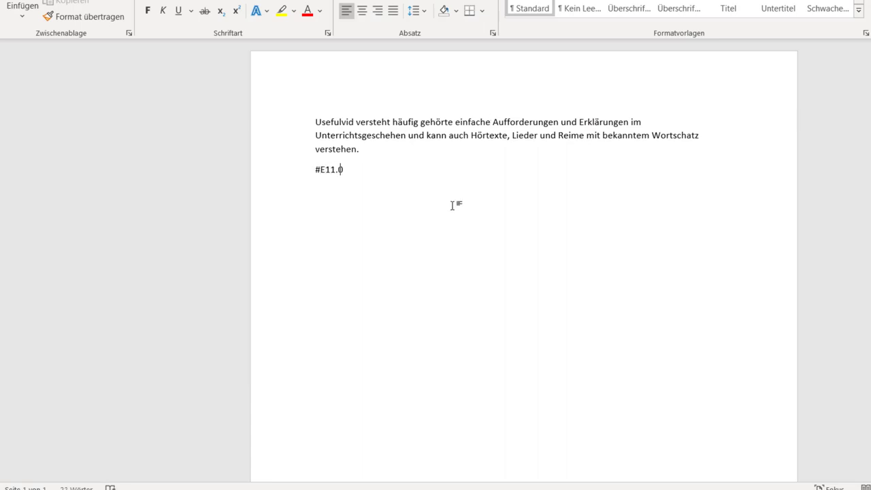
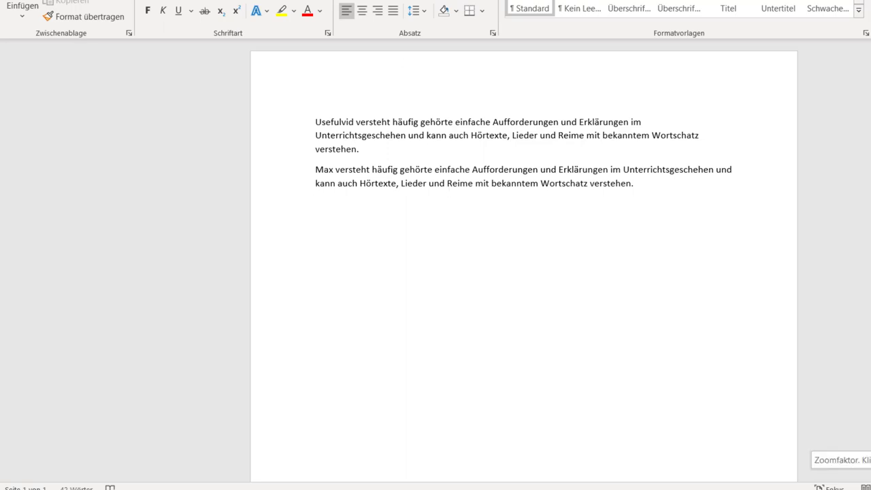
Step: Return to PhraseExpress and copy the Vorname variable macro from the content of the first Englisch text module
key("ctrl+alt+p")
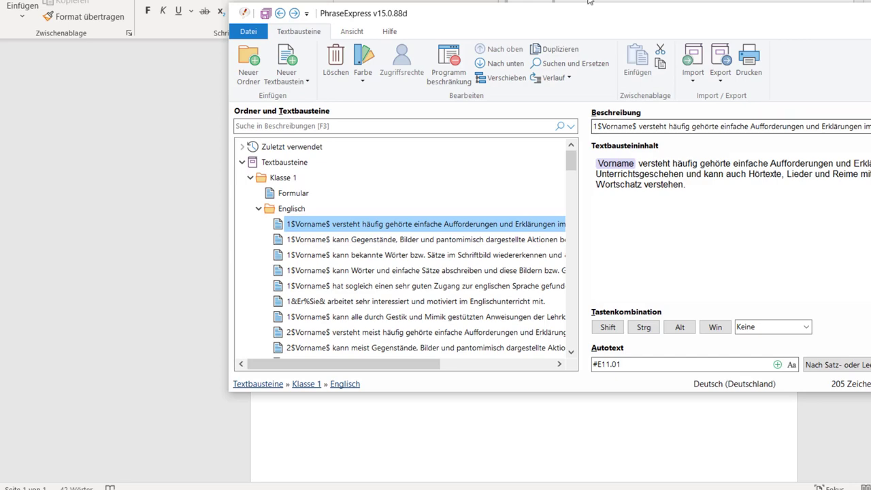
left_click_drag(727, 20, 630, 15)
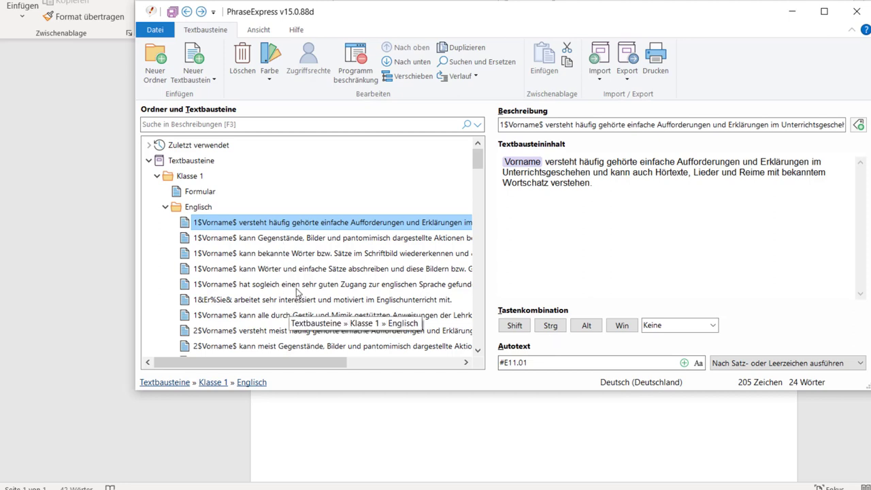
left_click(515, 172)
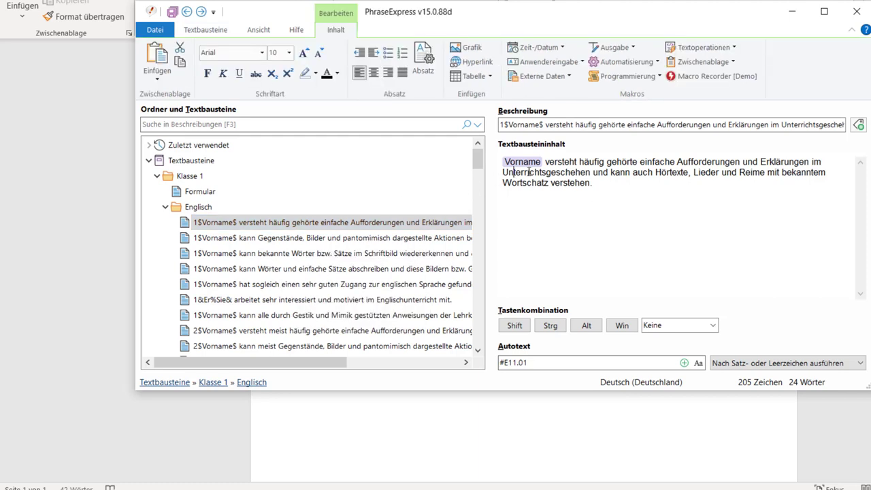
left_click(541, 164)
key("ctrl+c")
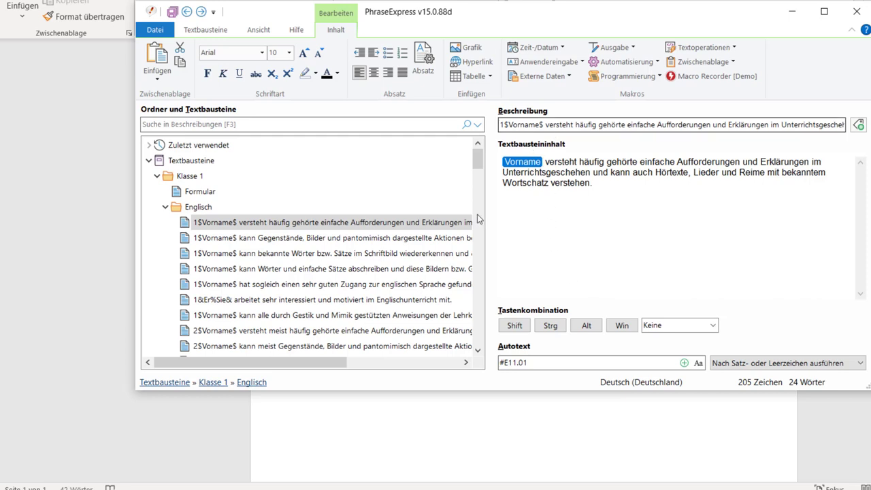
Step: Start a search and replace for the Klasse 1 folder, clear both old terms, and set the copied Vorname macro as replacement
left_click(192, 177)
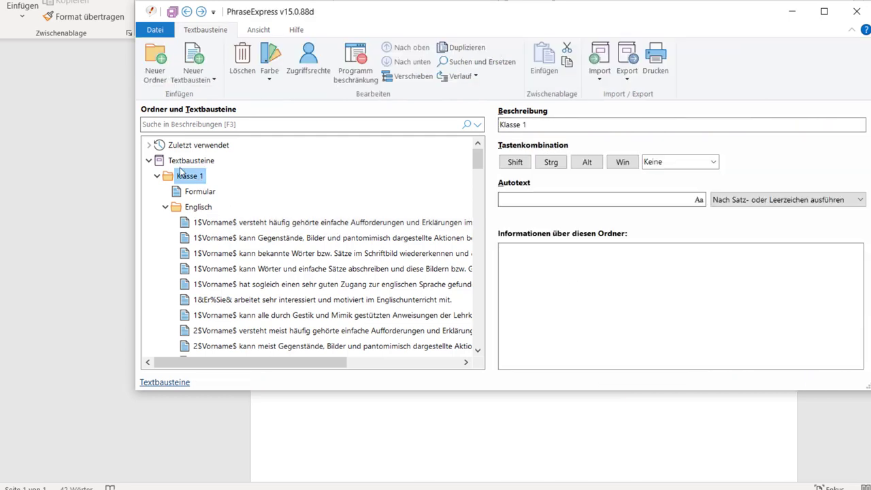
left_click(481, 61)
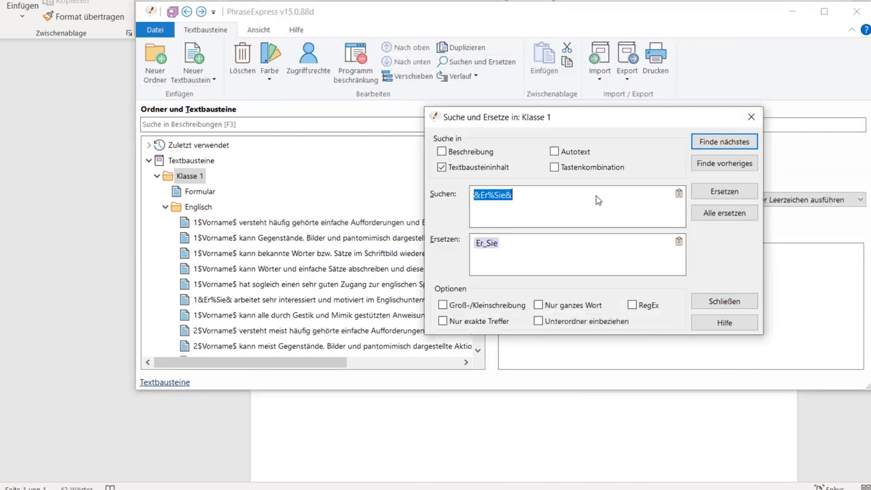
left_click(485, 152)
left_click(484, 153)
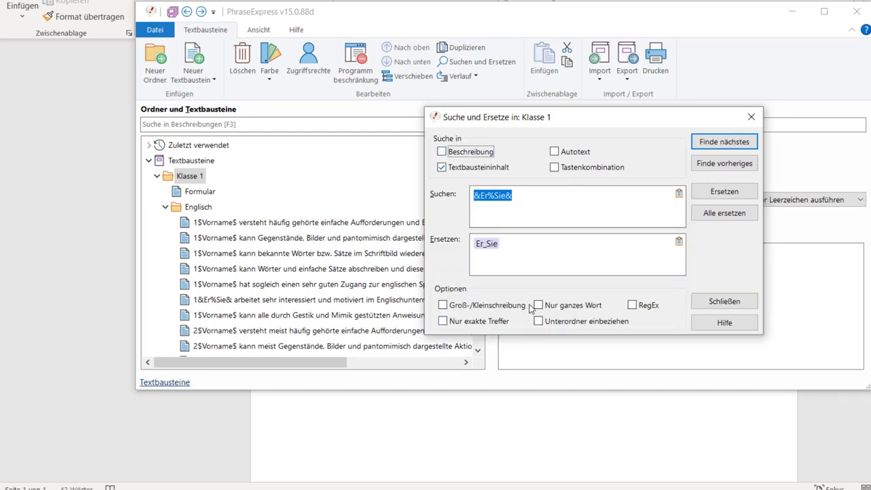
left_click(570, 205)
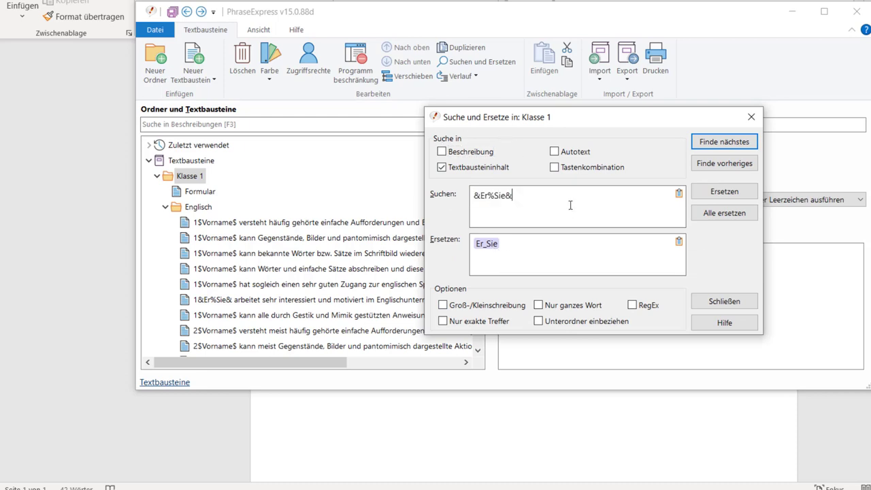
key("ctrl+a")
key("Delete")
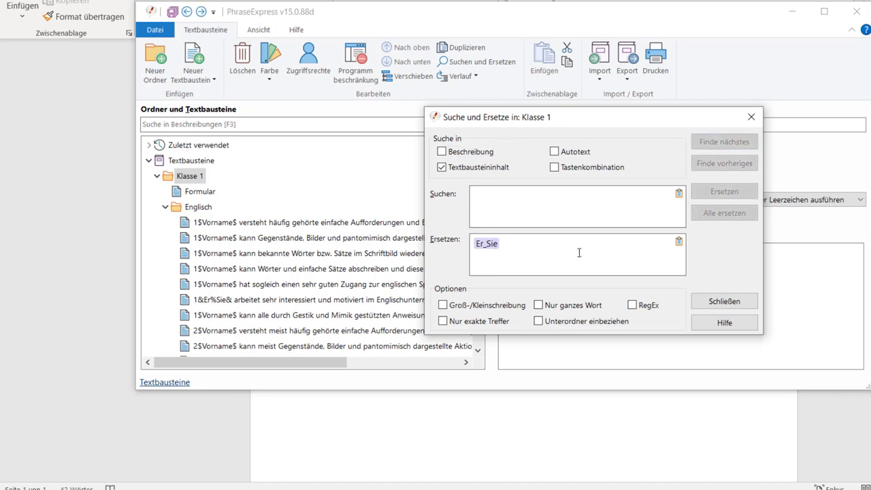
key("Tab")
key("Delete")
left_click(545, 204)
left_click(544, 249)
key("ctrl+v")
left_click(564, 193)
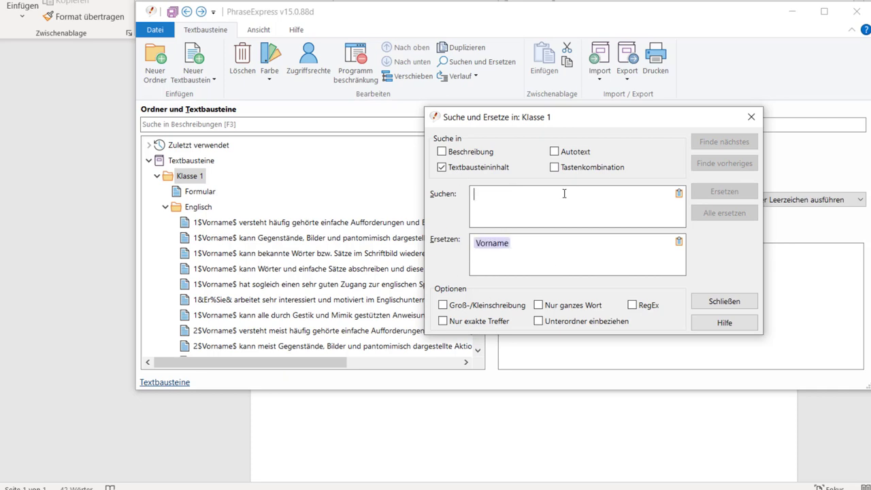
right_click(559, 240)
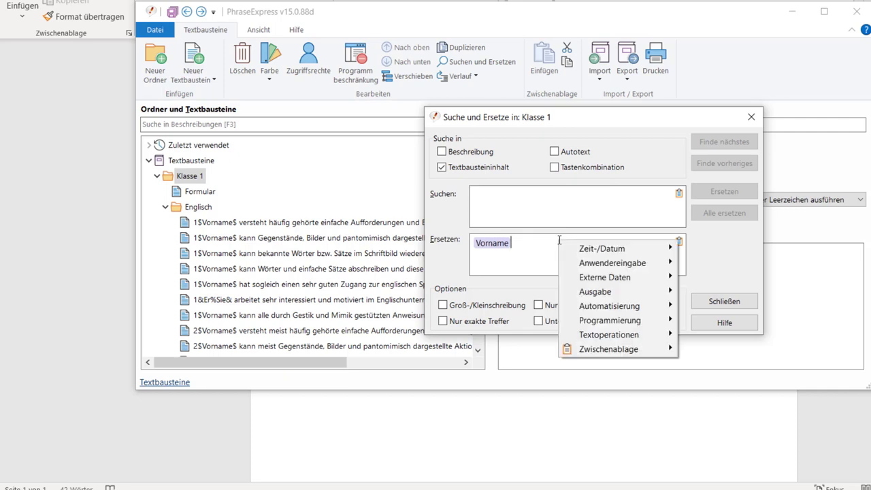
mouse_move(637, 341)
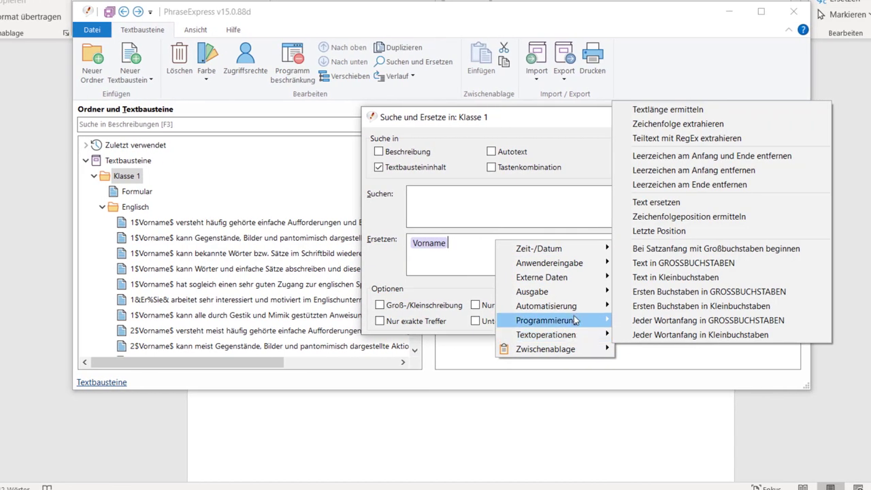
mouse_move(579, 320)
mouse_move(698, 429)
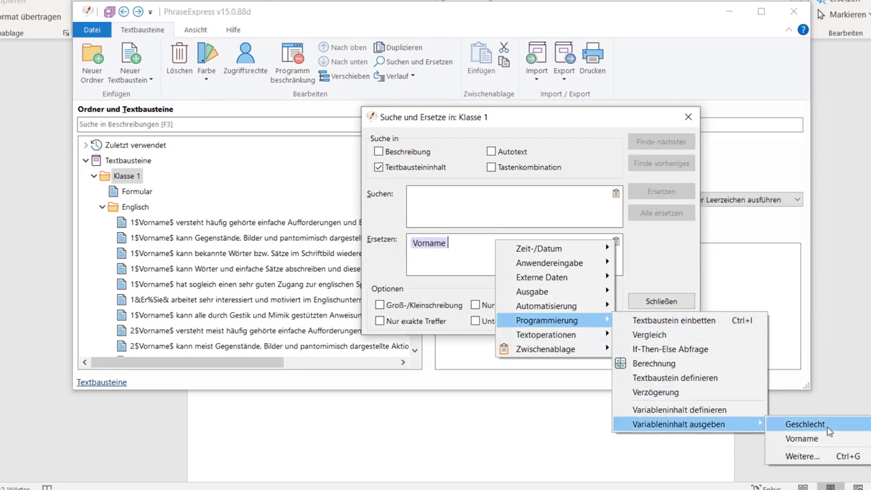
Step: Set $Vorname$ as the search term and include subfolders in the search
left_click(510, 215)
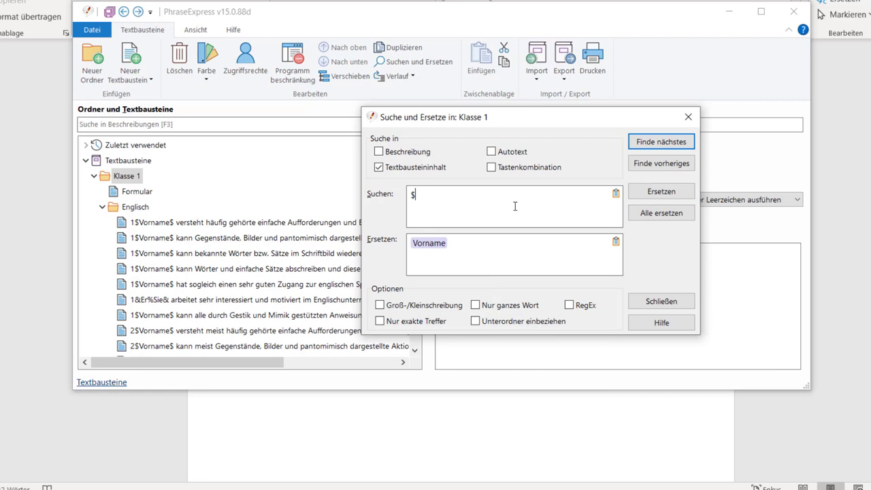
type("$Vorname$")
left_click_drag(474, 127, 503, 151)
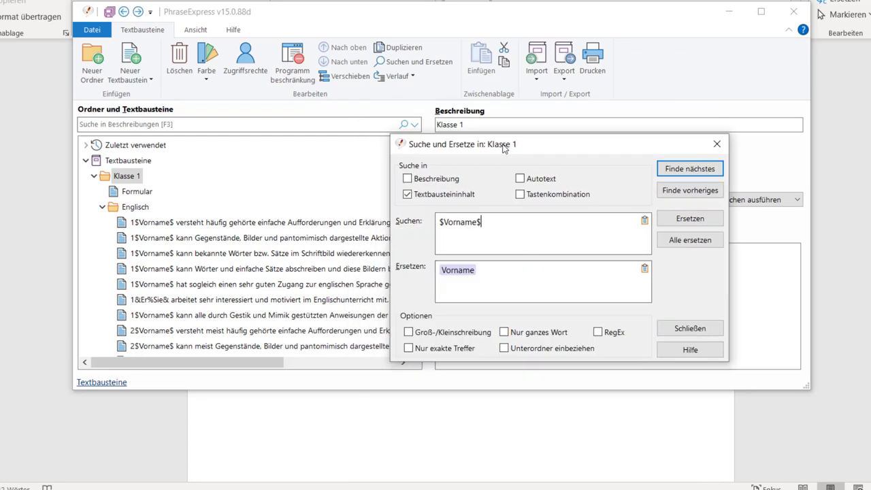
left_click_drag(489, 223, 419, 213)
left_click(475, 235)
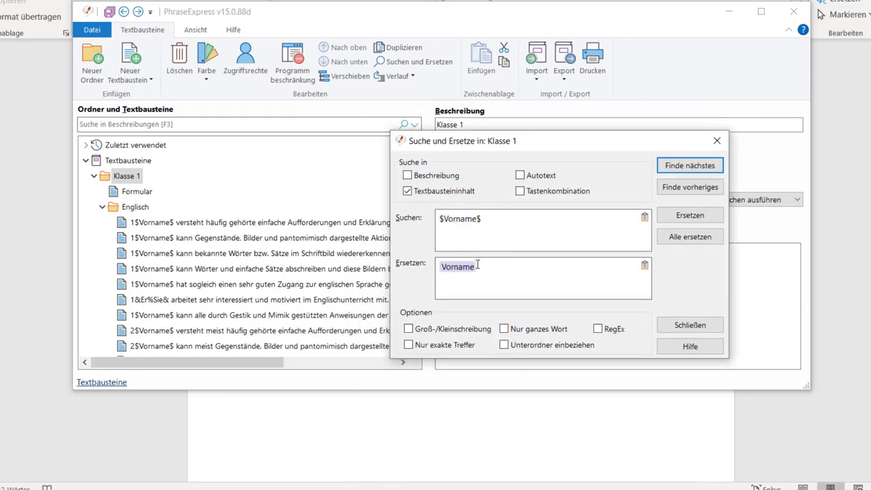
mouse_move(475, 267)
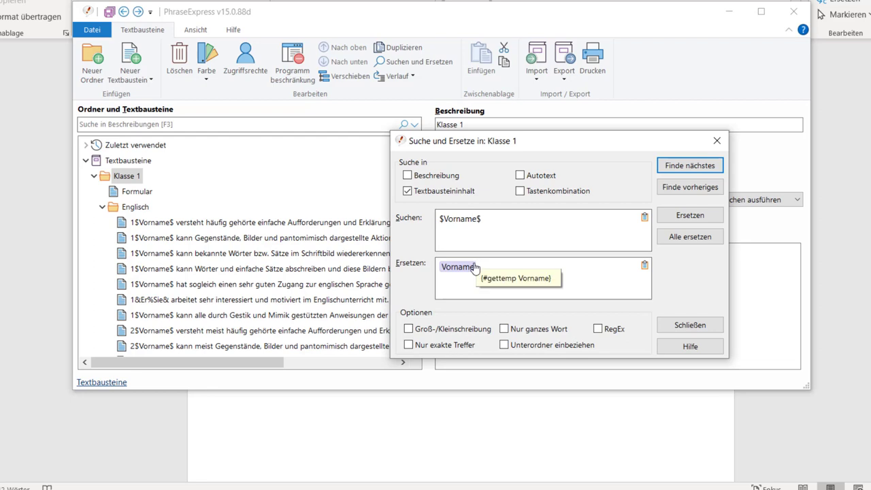
left_click(550, 346)
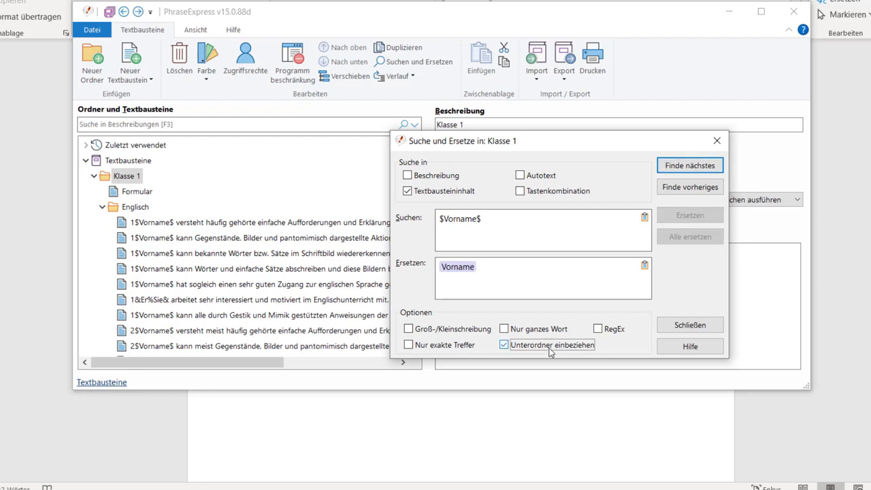
left_click(562, 236)
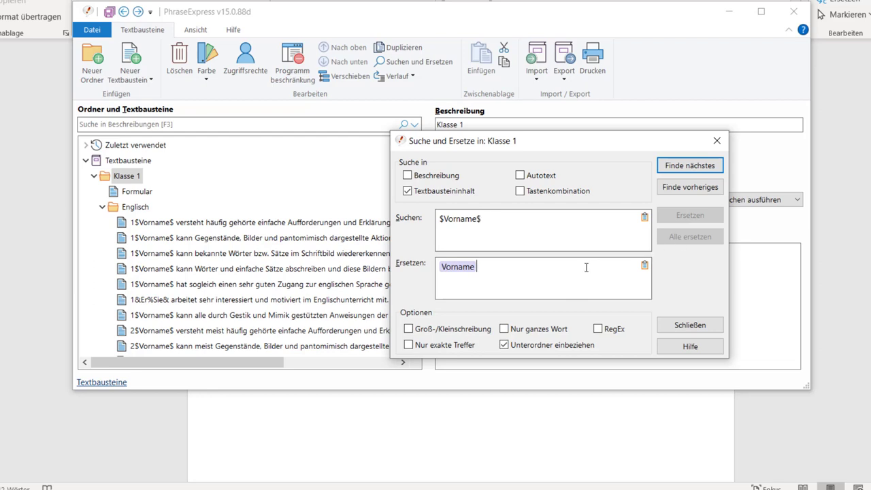
Step: Find the next $Vorname$ match and replace all matches in the Klasse 1 folder with the Vorname macro
left_click(689, 167)
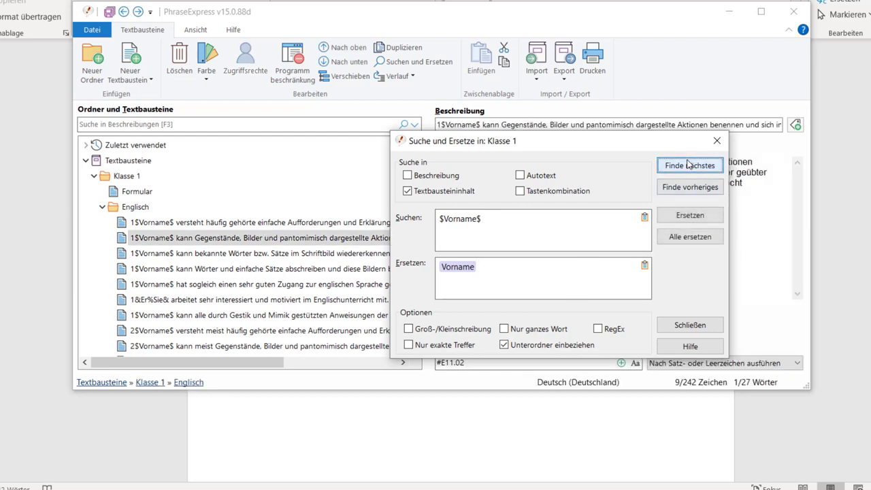
left_click(704, 241)
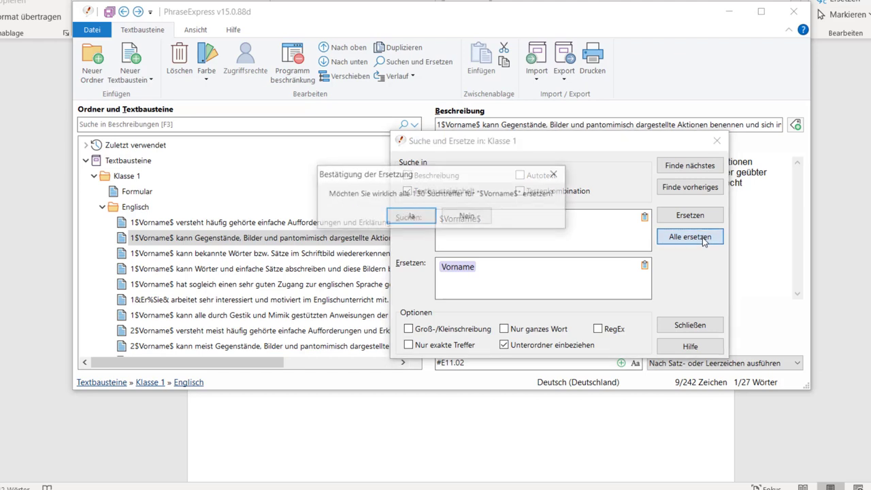
left_click(410, 217)
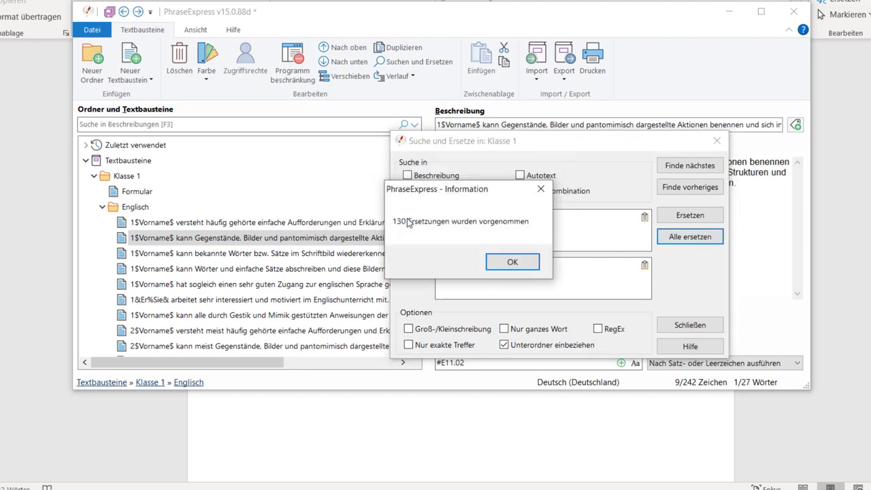
left_click(509, 264)
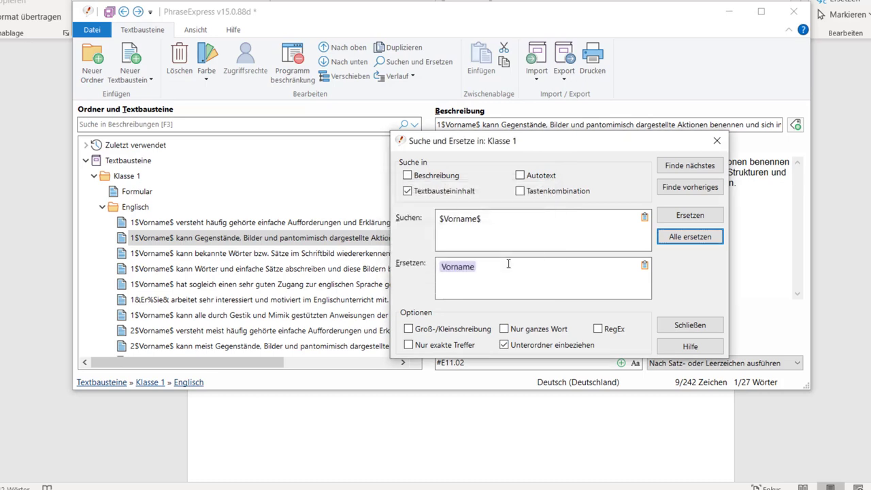
Step: Close the search-and-replace dialog and check the phrases in the Englisch and Deutsch folders for the Vorname macro and remaining &Er%Sie& placeholders
left_click(674, 327)
left_click(230, 223)
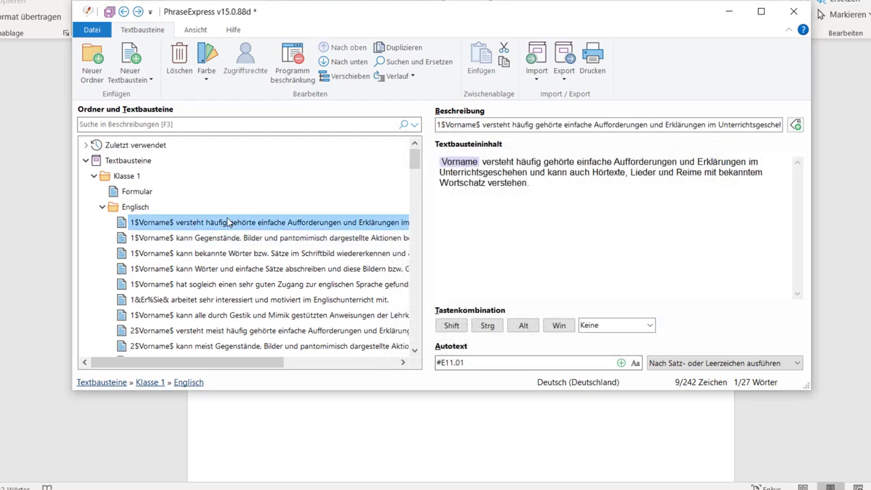
scroll(231, 231, "down", 10)
left_click(222, 238)
scroll(222, 235, "down", 20)
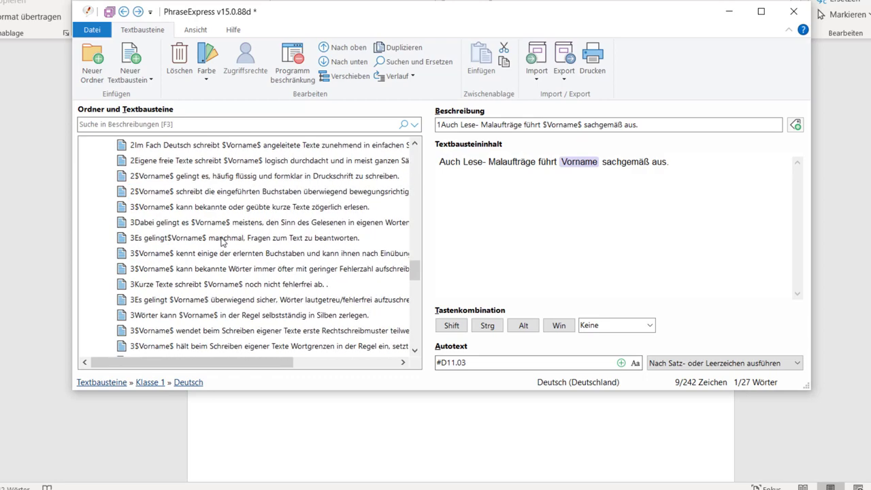
left_click(220, 225)
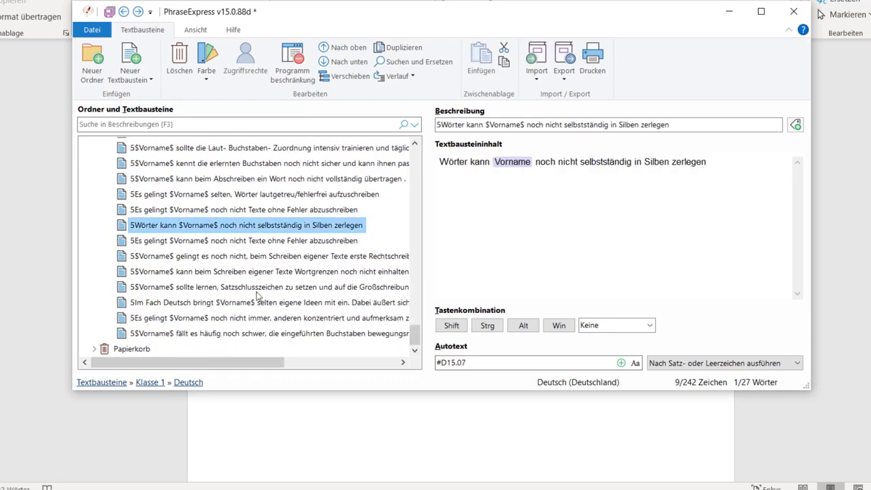
scroll(162, 308, "up", 20)
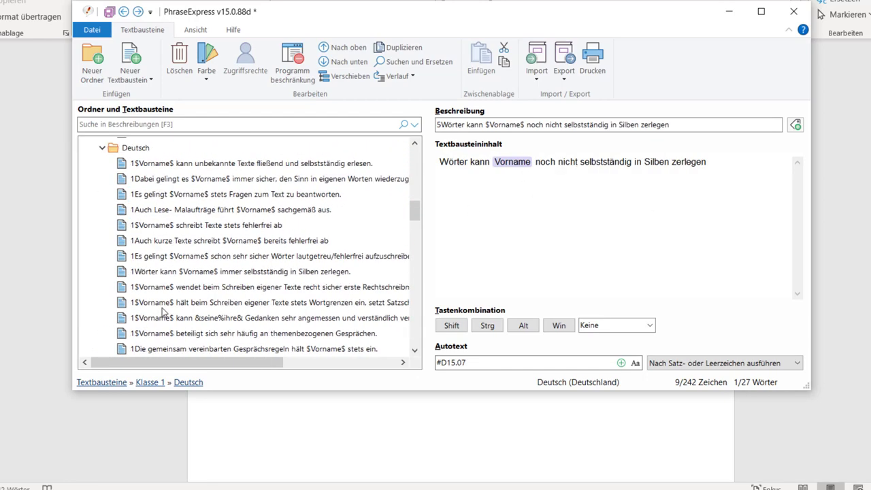
left_click(162, 307)
scroll(162, 308, "down", 5)
scroll(162, 308, "up", 5)
left_click(162, 307)
scroll(162, 307, "up", 5)
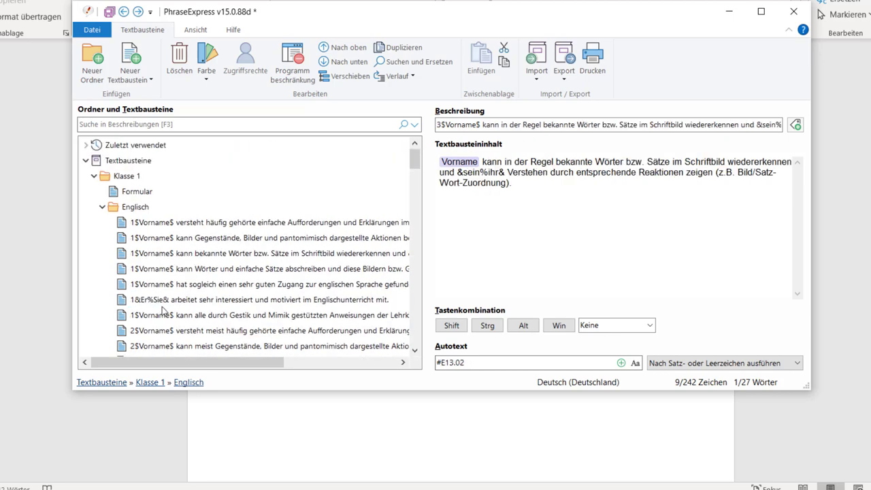
left_click(174, 271)
left_click(154, 224)
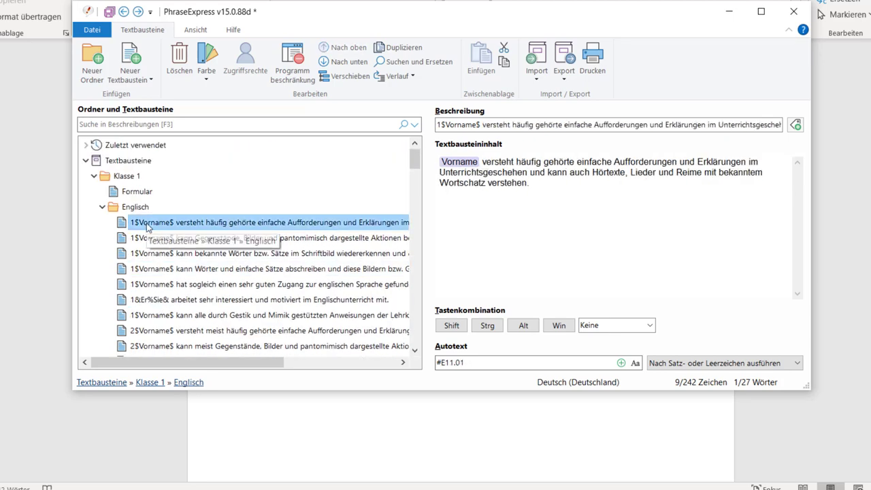
scroll(155, 235, "down", 3)
scroll(155, 237, "up", 2)
scroll(156, 245, "up", 1)
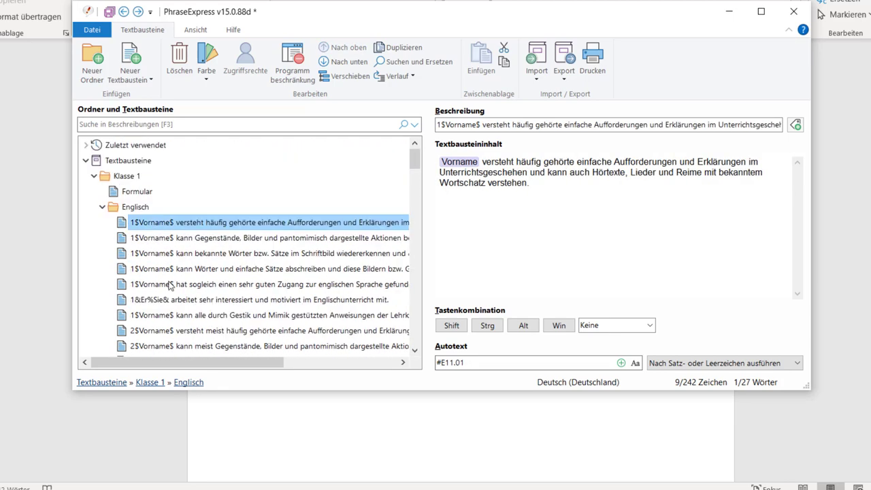
left_click(170, 301)
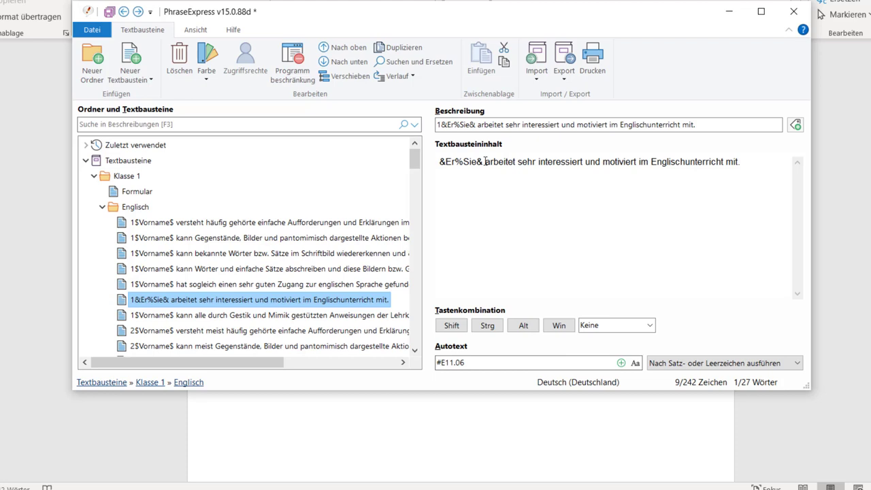
Step: Insert a form input named Geschlecht into the Formular phrase, using the Radio Button Gruppe type and the caption Geschlecht
left_click(152, 194)
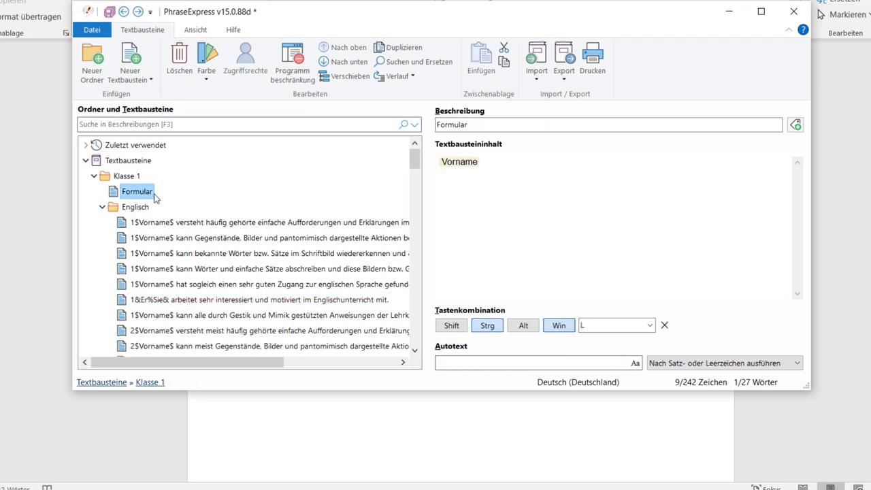
left_click(547, 182)
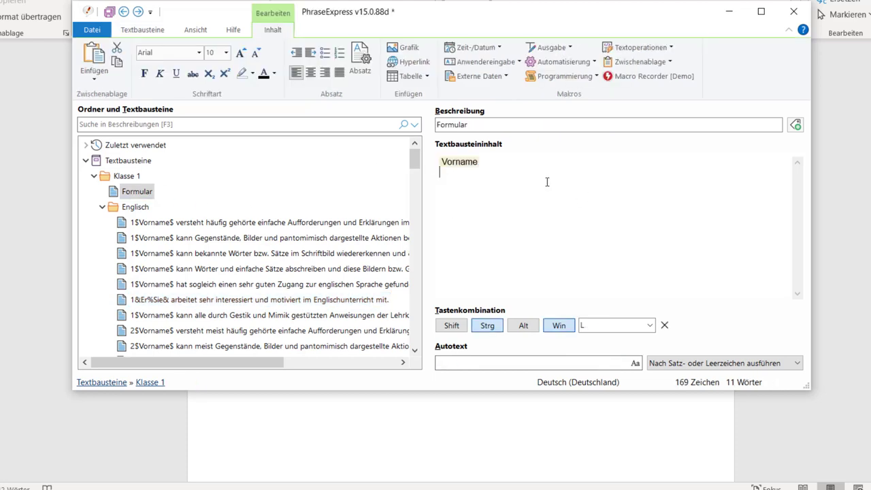
left_click(514, 63)
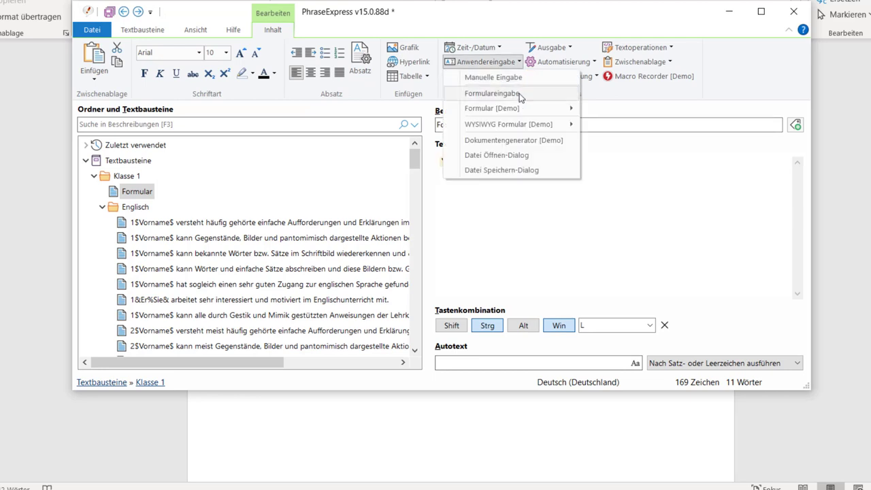
left_click(521, 96)
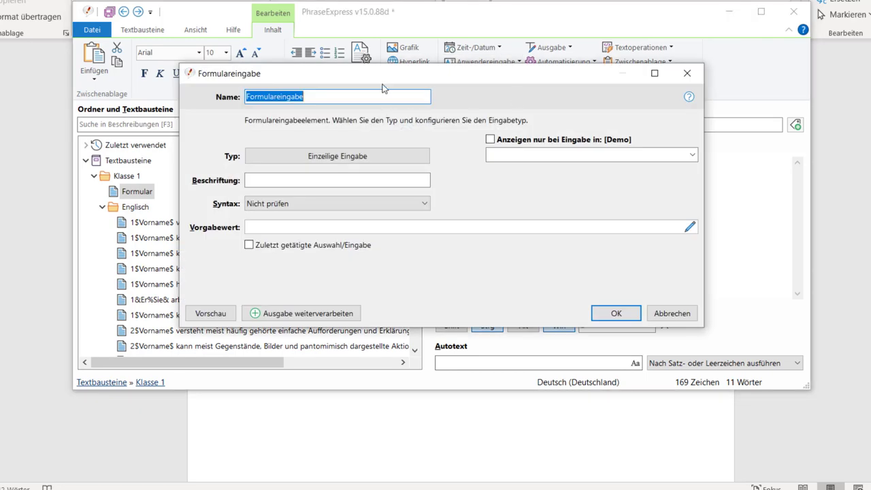
left_click(370, 99)
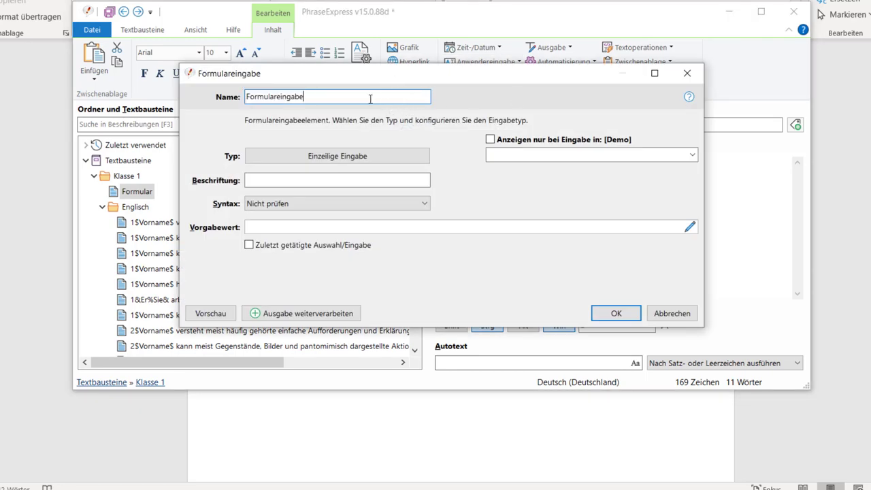
double_click(370, 99)
type("Geschlecht")
left_click(306, 161)
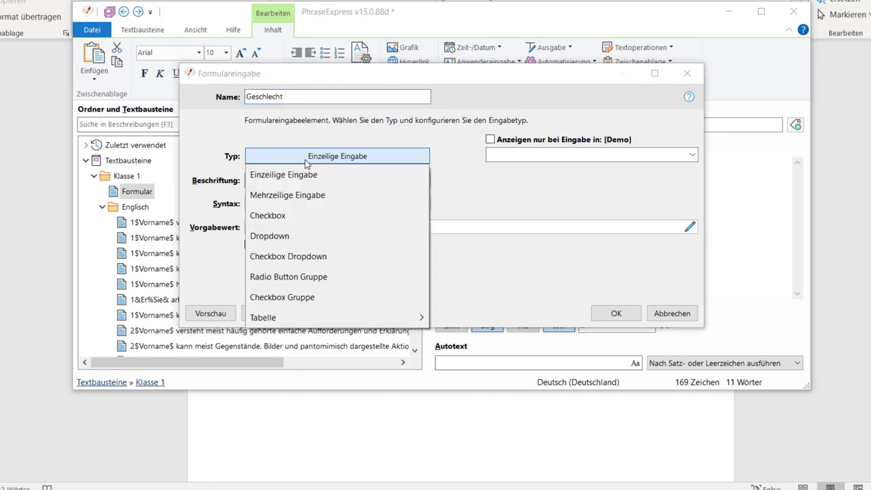
left_click(327, 275)
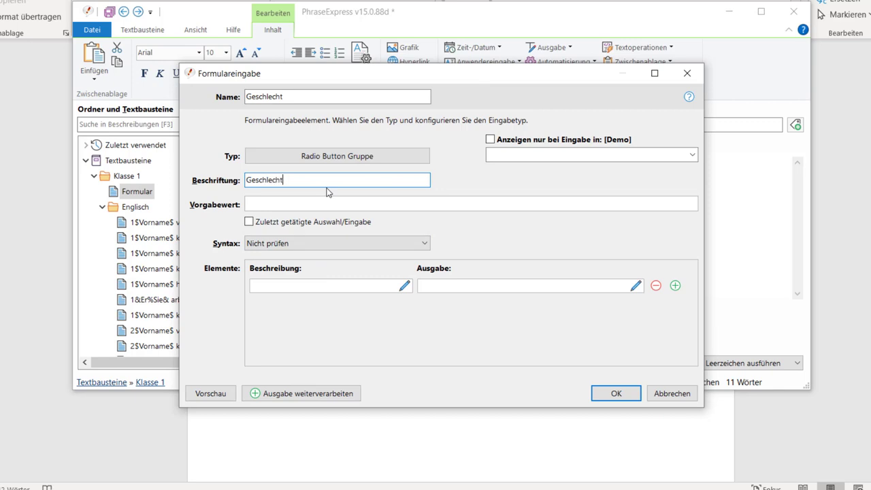
Step: Add the radio elements W and M with outputs W and M, set W as the default value, and save the form input
left_click(298, 203)
left_click(335, 286)
type("W")
left_click(457, 286)
type("W")
left_click(676, 286)
left_click(338, 305)
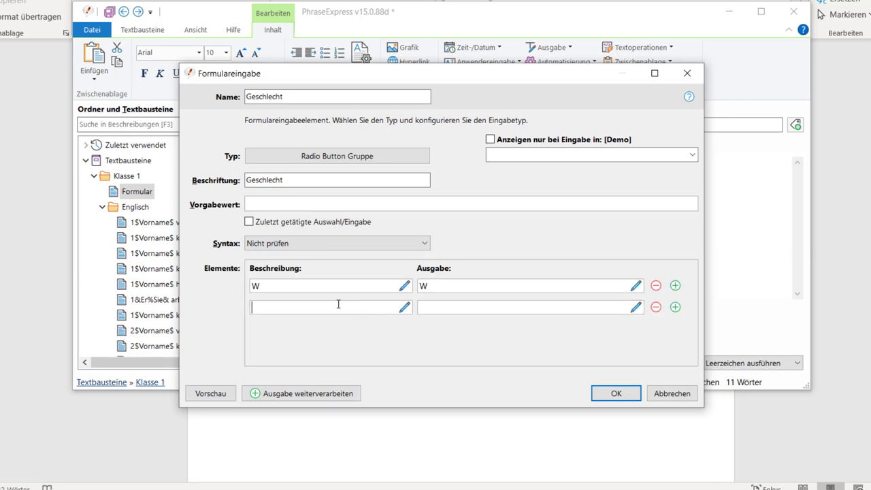
type("M")
left_click(326, 204)
type("W")
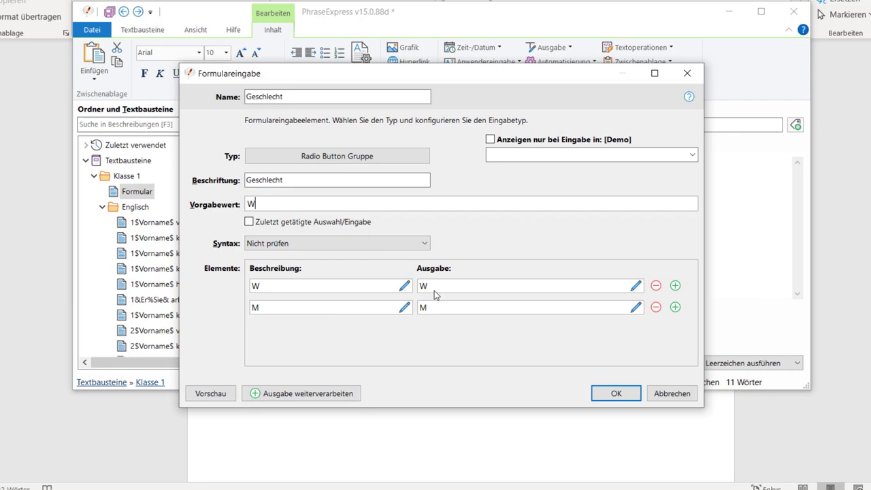
left_click(619, 396)
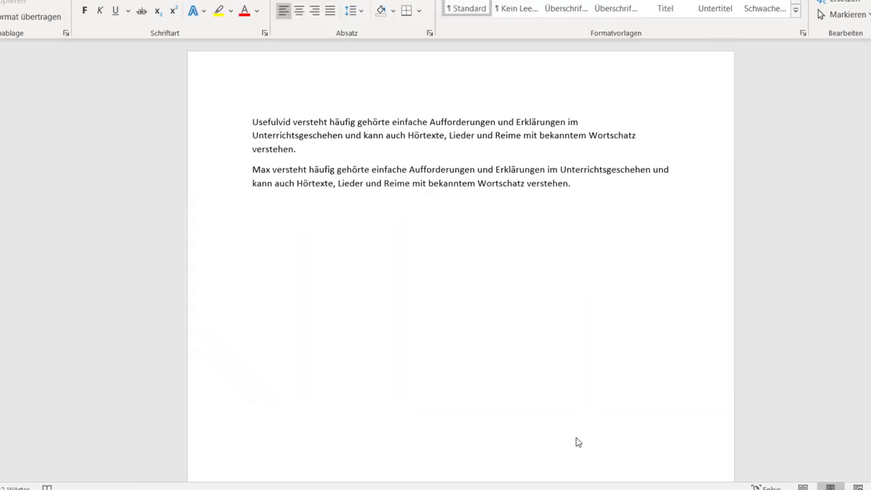
Step: Delete the sample text in the Word document and test the form's W and M gender choices, ending with a cancel
left_click_drag(607, 197, 293, 136)
key("BackSpace")
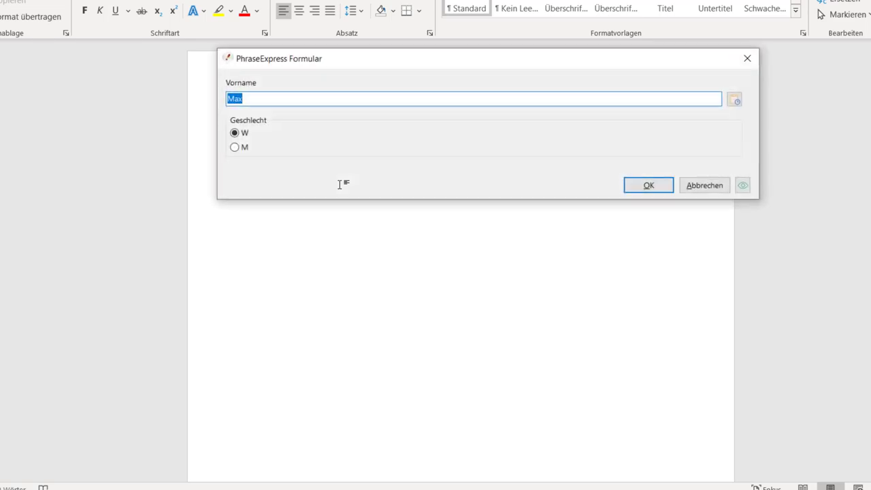
left_click(238, 147)
key("Up")
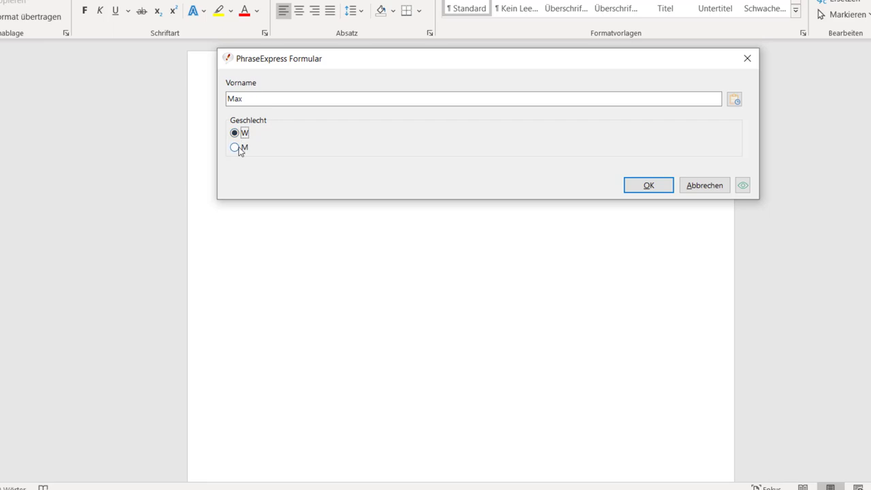
key("Down")
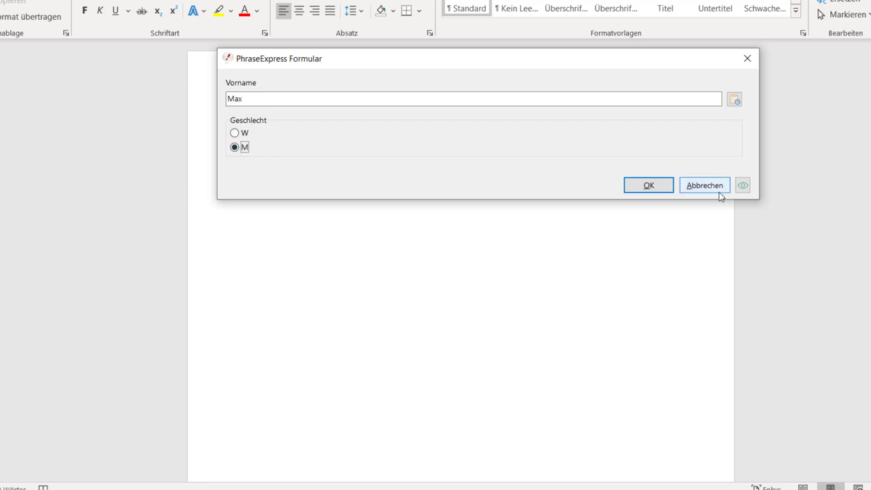
left_click(705, 188)
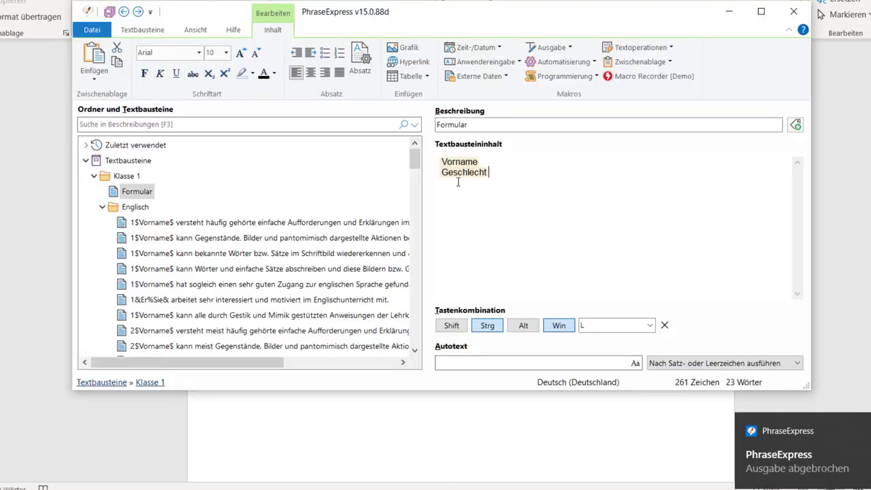
Step: Reopen the Geschlecht form input and add a Variableninhalt definieren action to process its output further
double_click(466, 173)
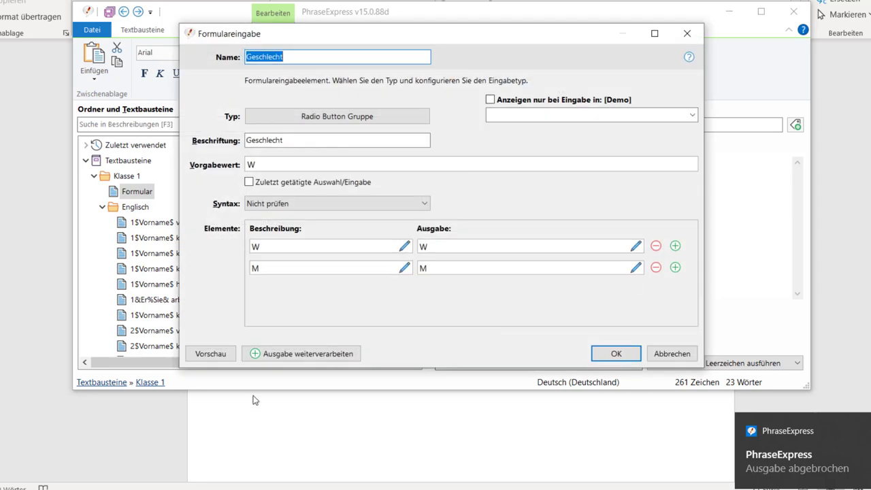
left_click(315, 354)
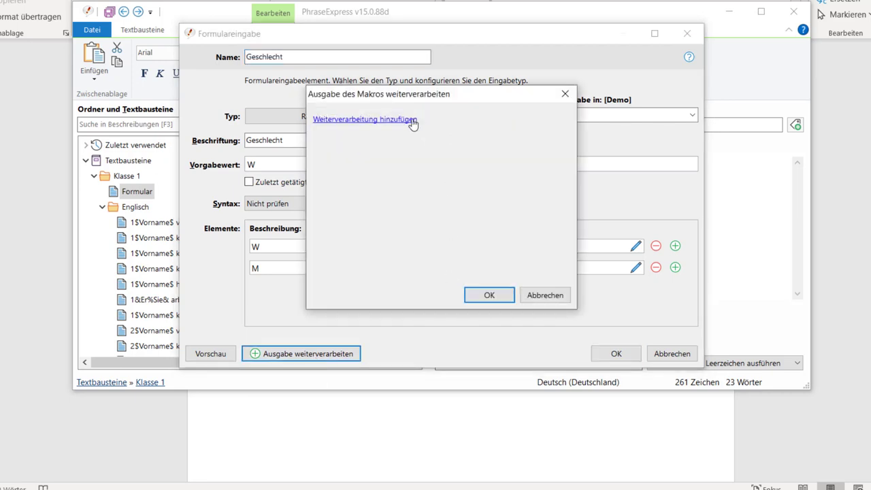
left_click(412, 123)
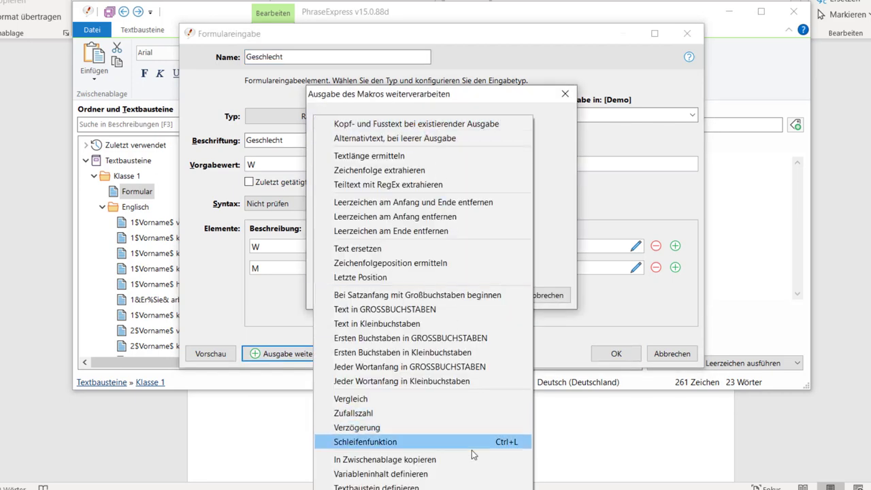
left_click(453, 477)
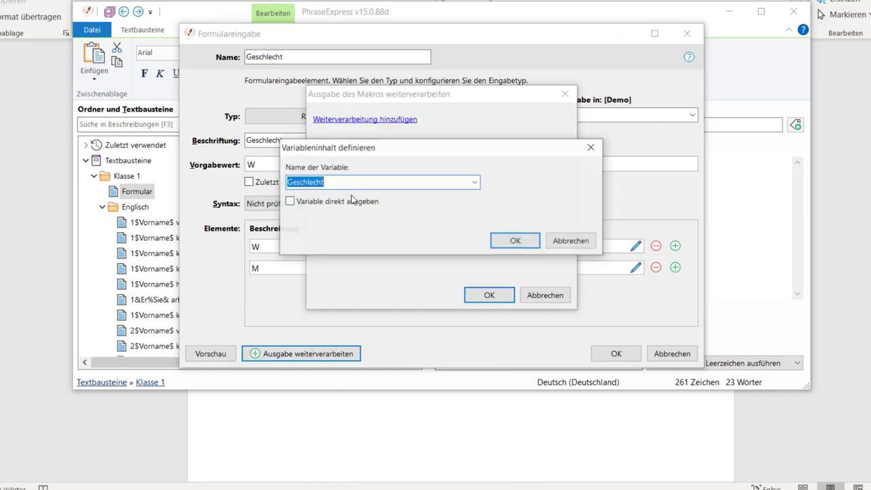
left_click(475, 182)
left_click(387, 179)
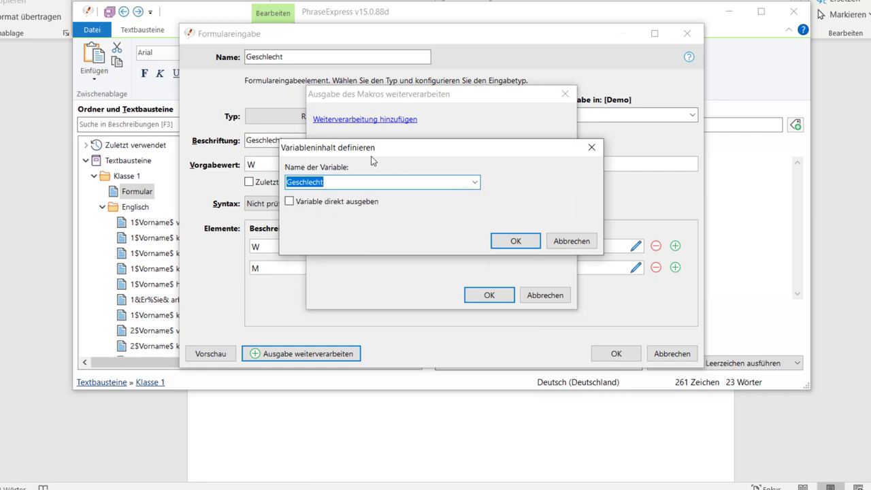
left_click(395, 182)
type("32")
key("Tab")
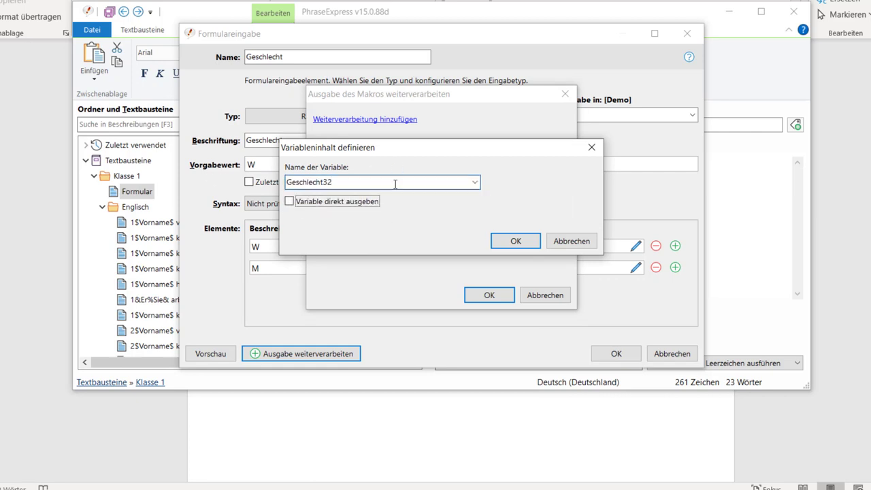
key("shift+Tab")
type("sadfasdf")
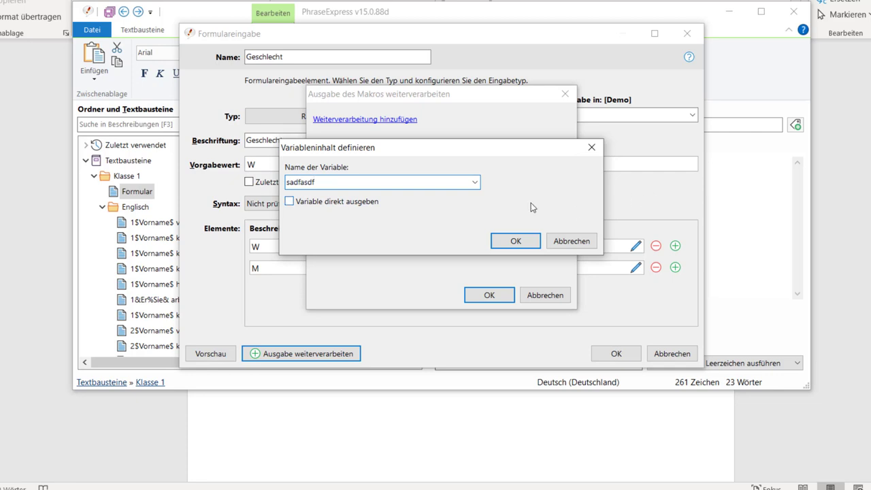
Step: Name the output variable Geschlecht and save both the further processing and the form input
key("ctrl+a")
type("Gesch")
key("End")
left_click(516, 240)
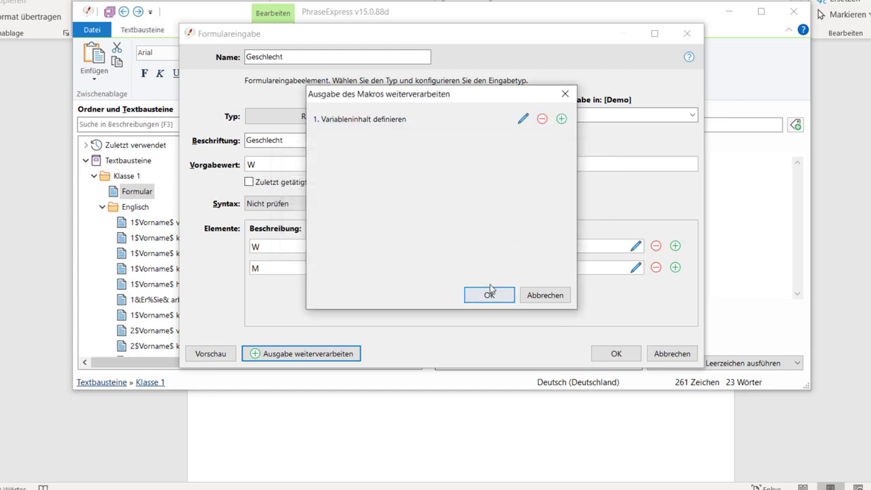
left_click(490, 291)
left_click(603, 358)
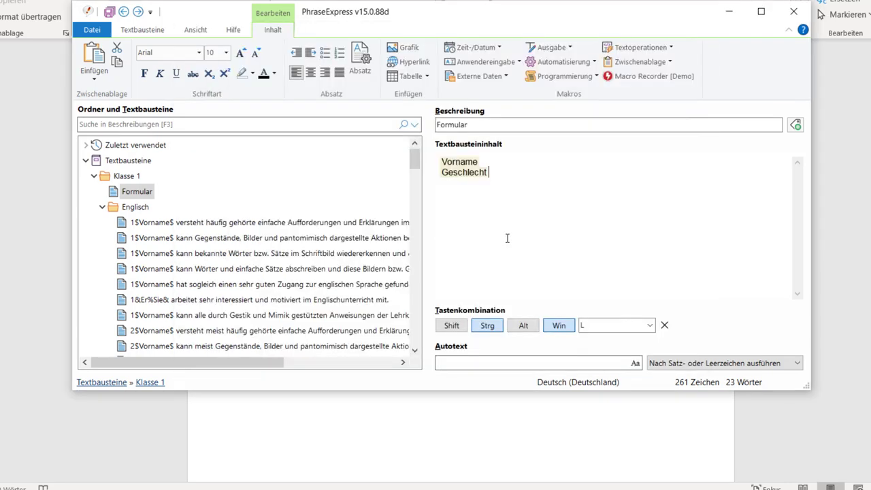
Step: Insert an If-Then-Else Abfrage named Er_Sie before "arbeitet" in the Englisch phrase "1&Er%Sie& arbeitet sehr interessiert"
scroll(222, 315, "down", 2)
scroll(170, 316, "up", 1)
left_click(148, 261)
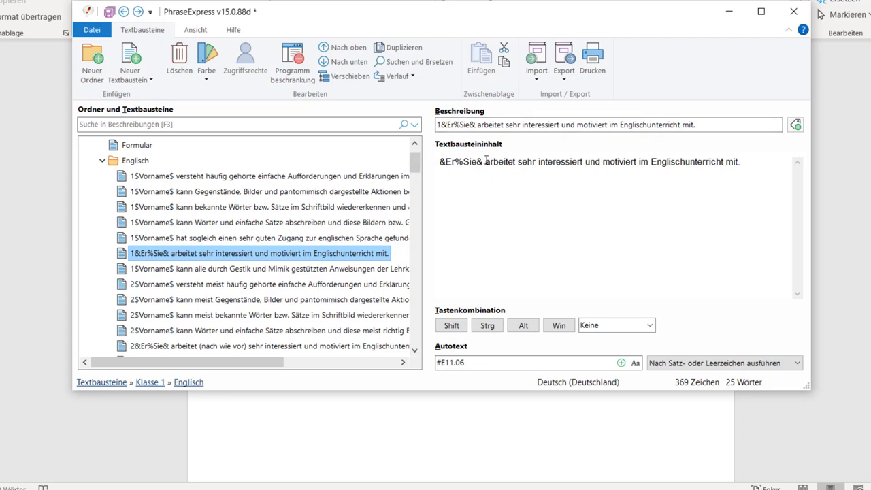
left_click(486, 161)
left_click(564, 77)
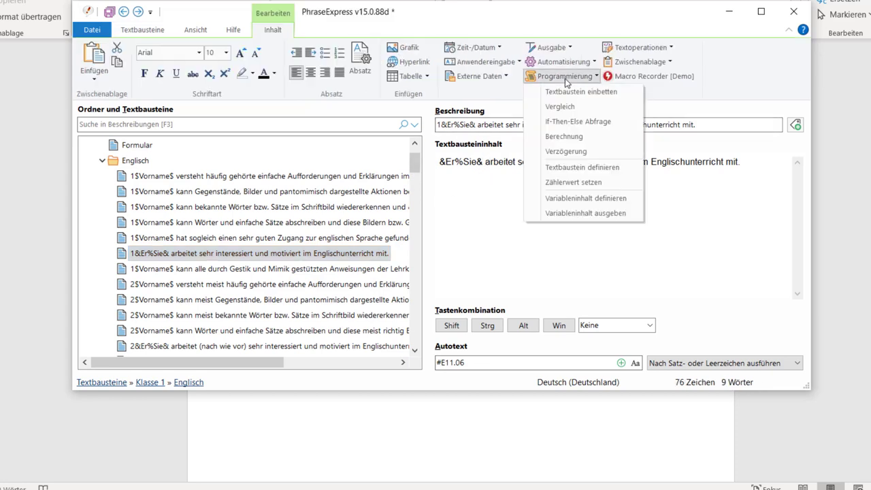
left_click(615, 127)
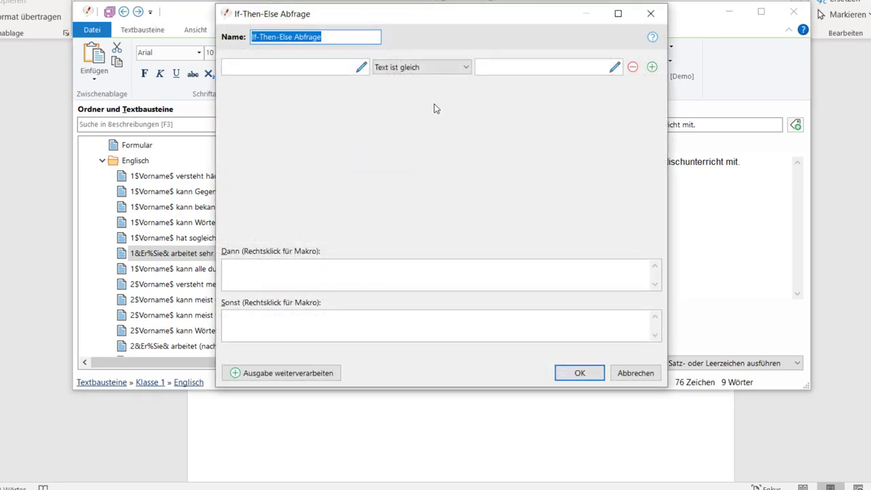
type("Gesch")
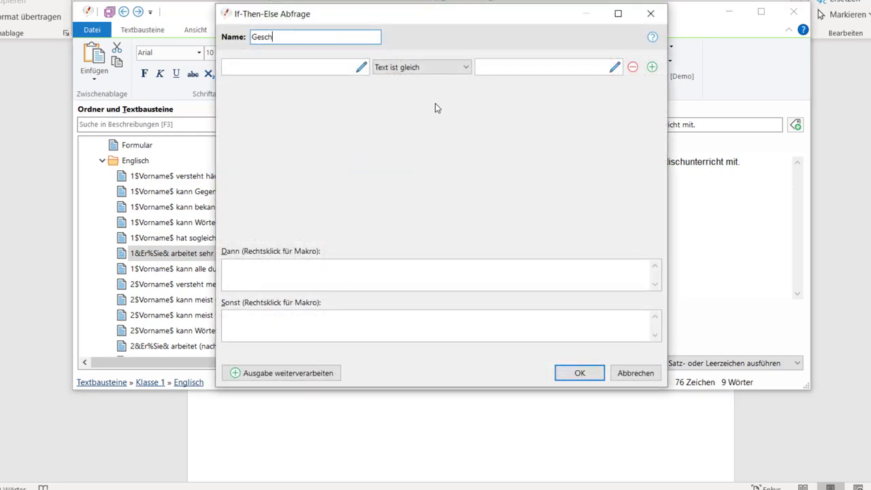
key("BackSpace")
key("BackSpace")
mouse_move(483, 21)
left_mouse_down()
mouse_move(495, 53)
mouse_move(651, 216)
mouse_move(646, 206)
left_mouse_up()
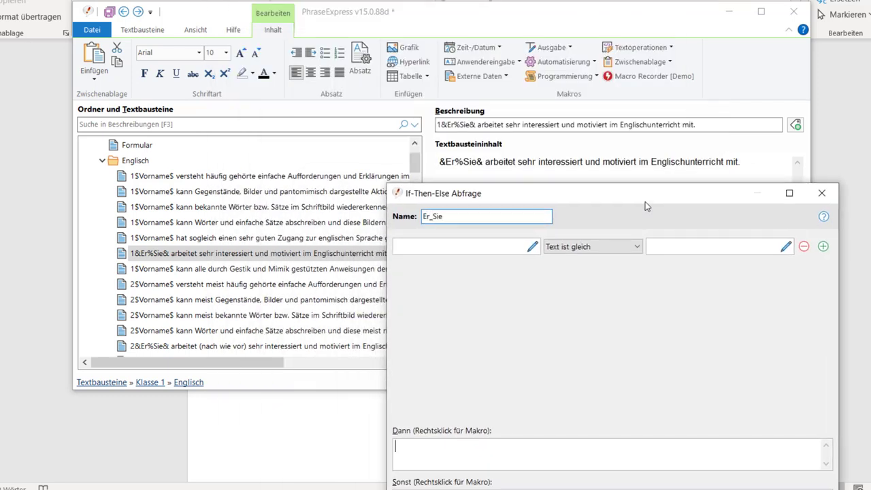
Step: Set the condition to variable Geschlecht being text-equal to W, with the output sie if true and er otherwise
left_click(495, 246)
left_click(533, 248)
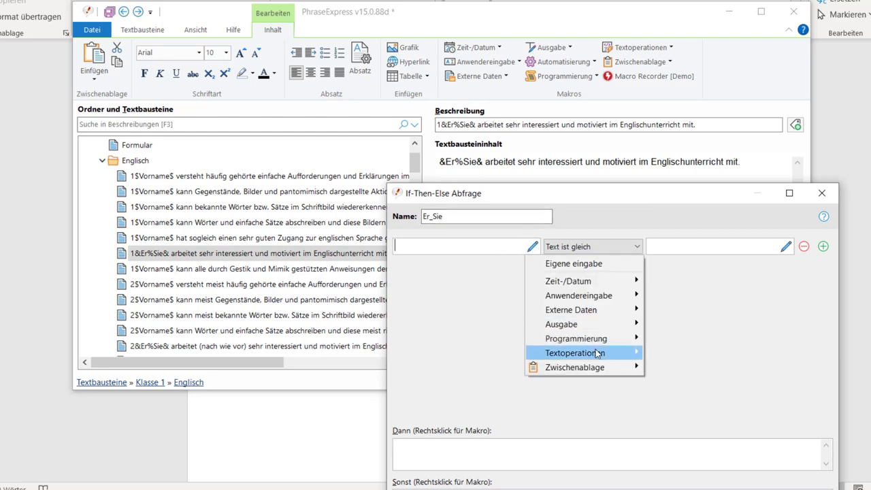
mouse_move(608, 340)
mouse_move(748, 400)
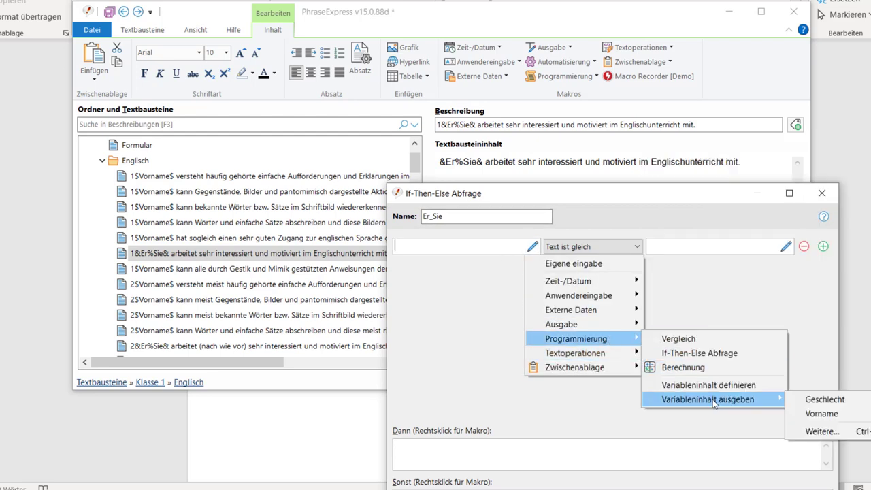
left_click(852, 400)
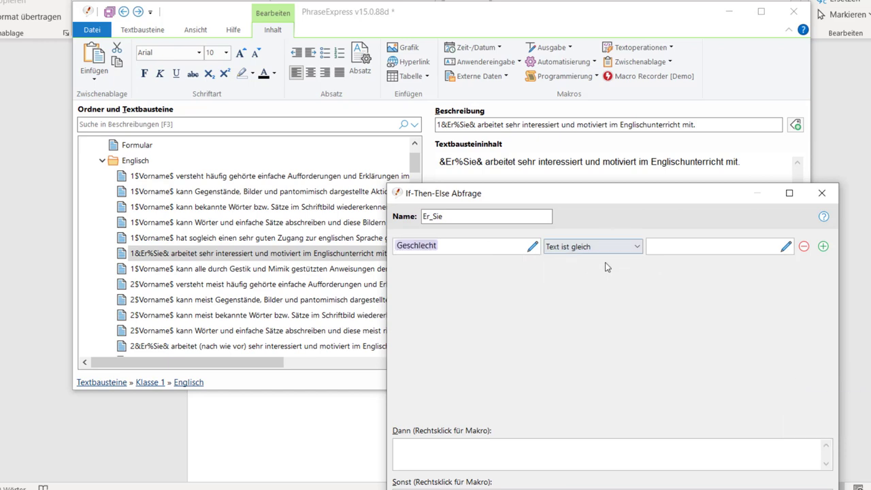
left_click(685, 244)
type("W")
left_click_drag(645, 199, 650, 136)
left_click(565, 382)
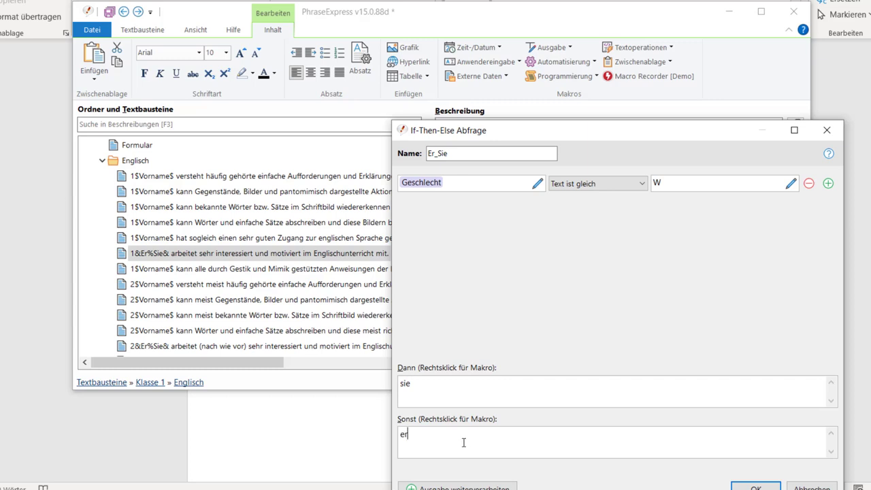
Step: Add the further processing "Bei Satzanfang mit Großbuchstaben beginnen" to the Er_Sie query's output and save the query
left_click(457, 486)
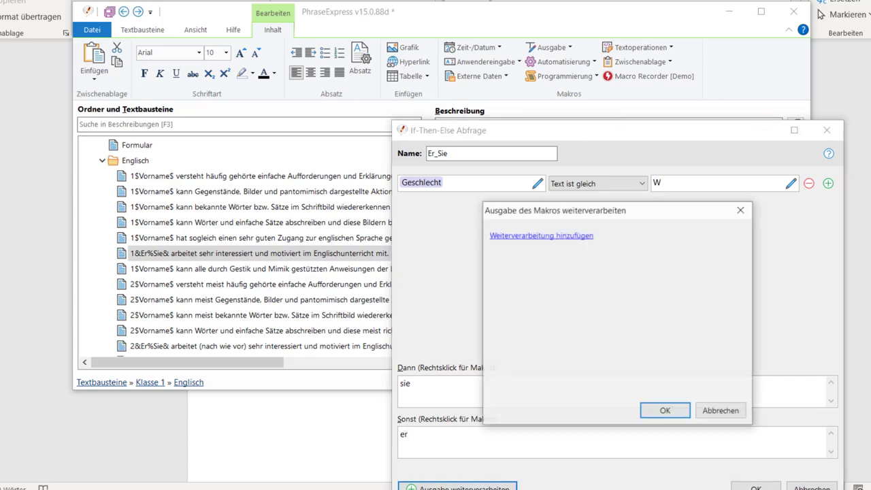
left_click(553, 236)
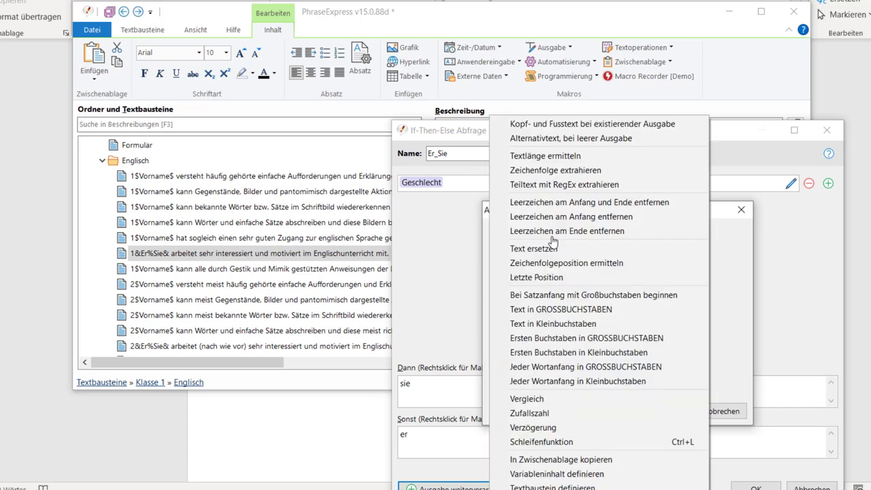
left_click(577, 296)
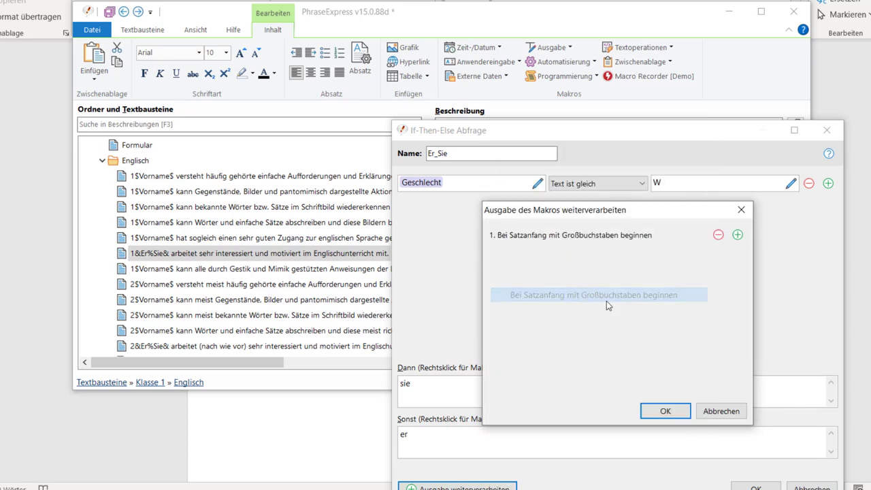
left_click(654, 414)
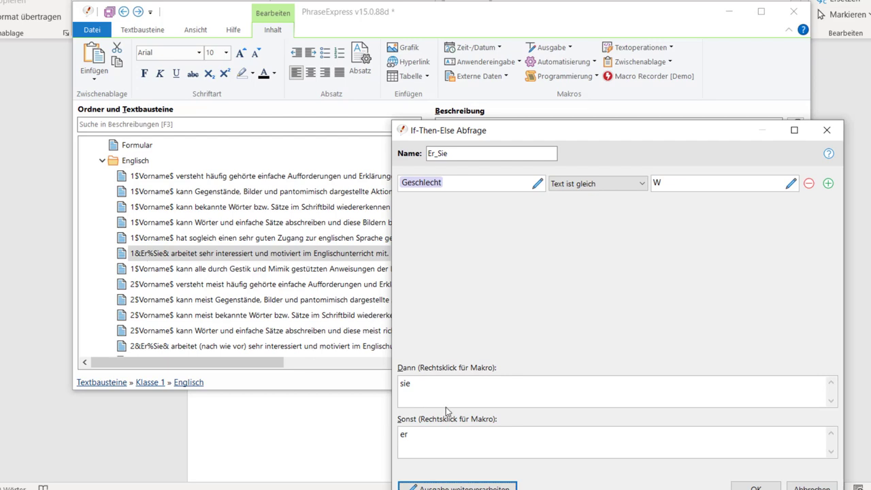
left_click_drag(580, 136, 574, 96)
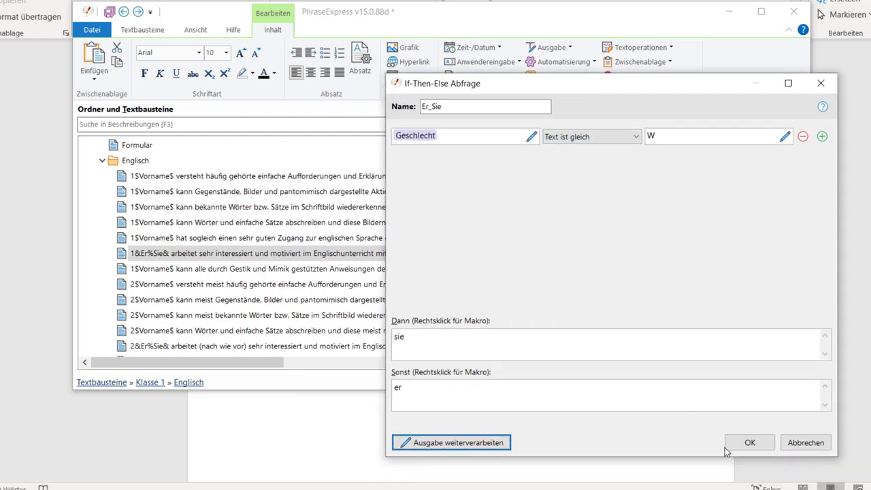
left_click(745, 443)
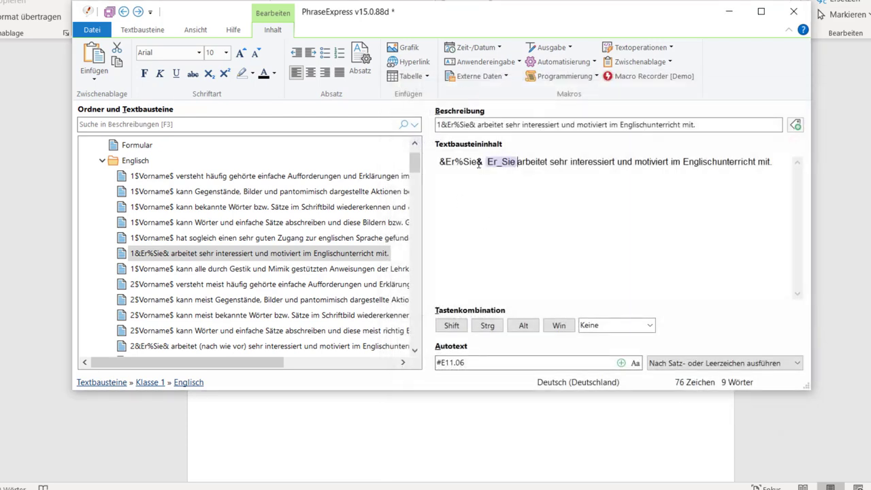
Step: Copy the placeholder &Er%Sie& from the phrase content, delete it there, and paste it into the blank Word document
left_click_drag(484, 162, 439, 165)
key("ctrl+c")
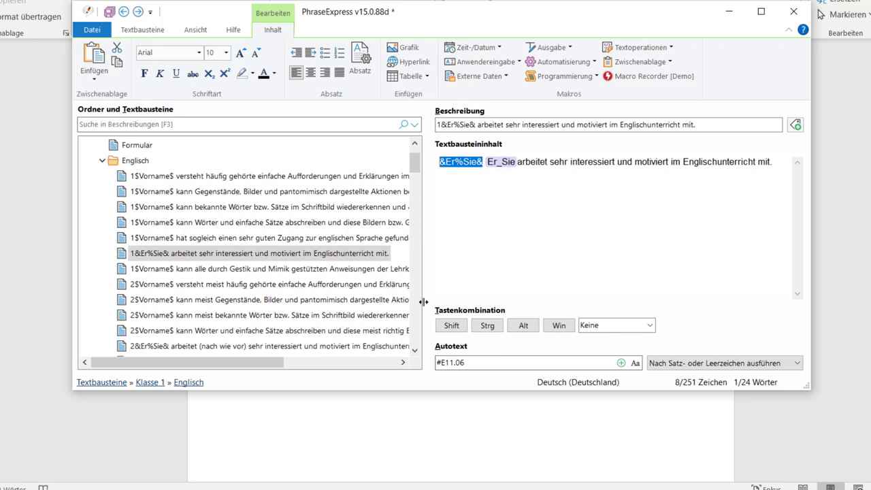
key("Delete")
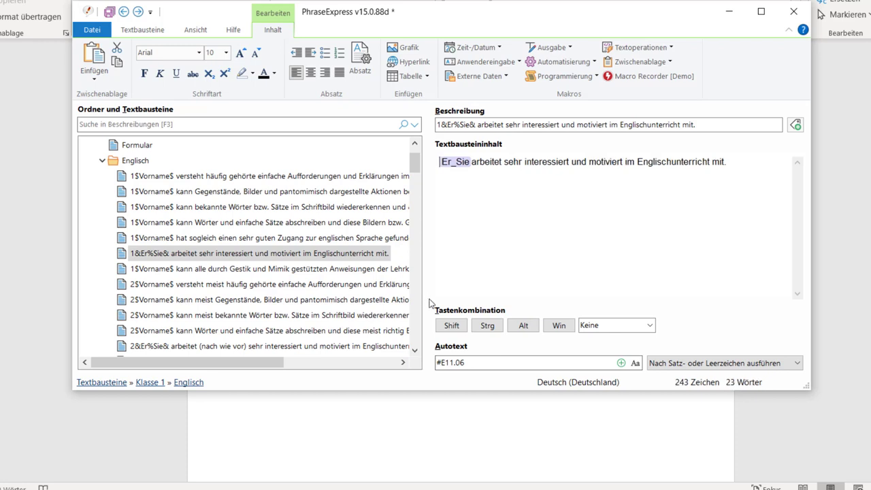
left_click(325, 420)
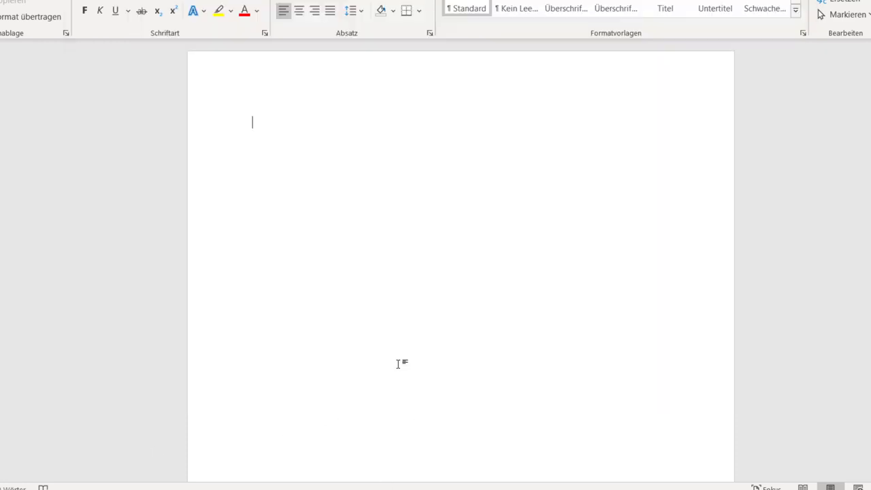
key("ctrl+v")
key("alt+Tab")
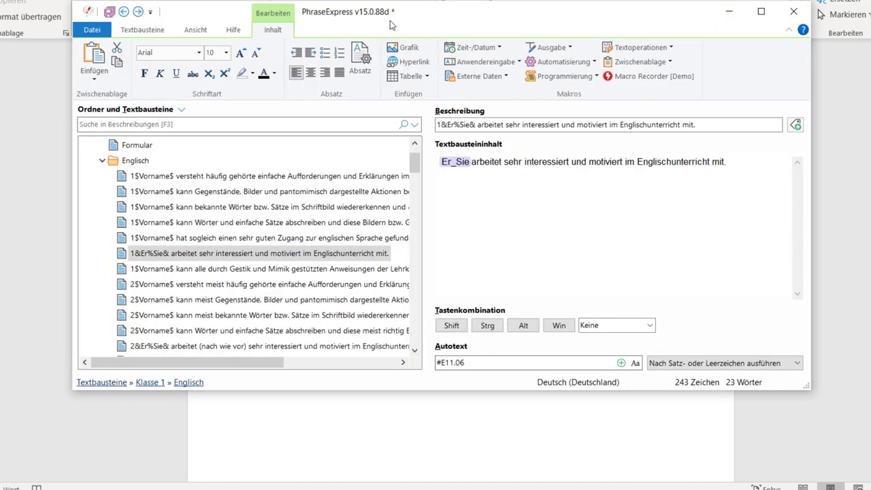
Step: Open search and replace for the Klasse 1 folder, enter &Er%Sie& as the search text, and clear the replacement
left_click_drag(392, 25, 627, 43)
scroll(393, 189, "up", 1)
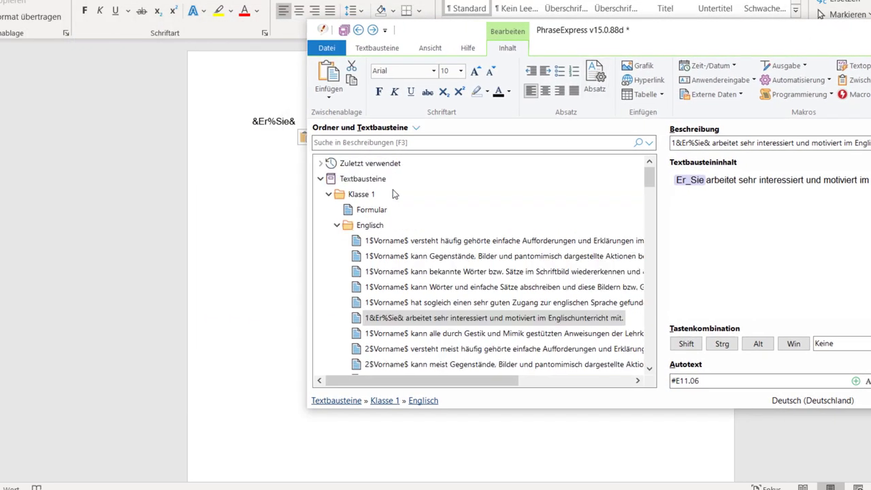
left_click(372, 196)
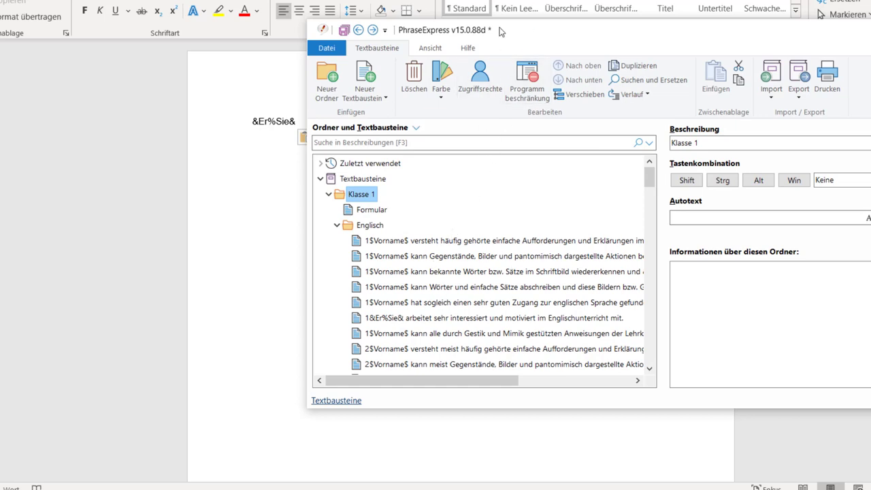
left_click_drag(501, 31, 530, 36)
key("ctrl+h")
key("ctrl+v")
key("Tab")
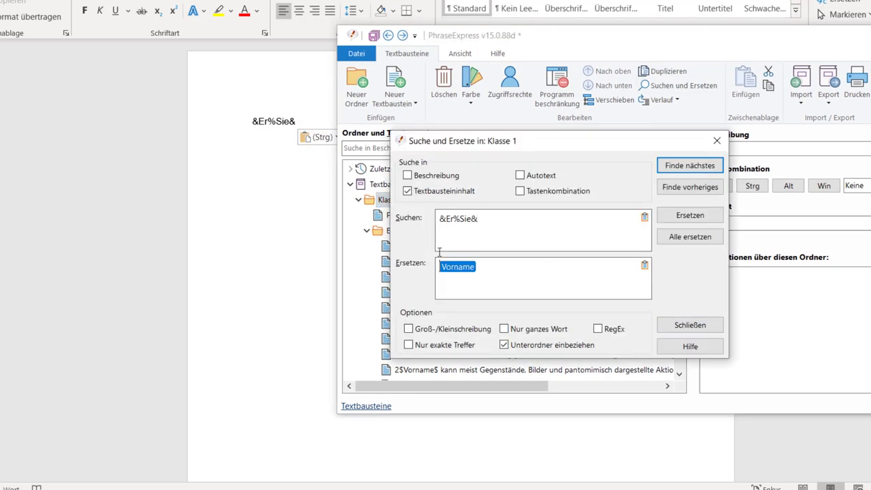
key("Delete")
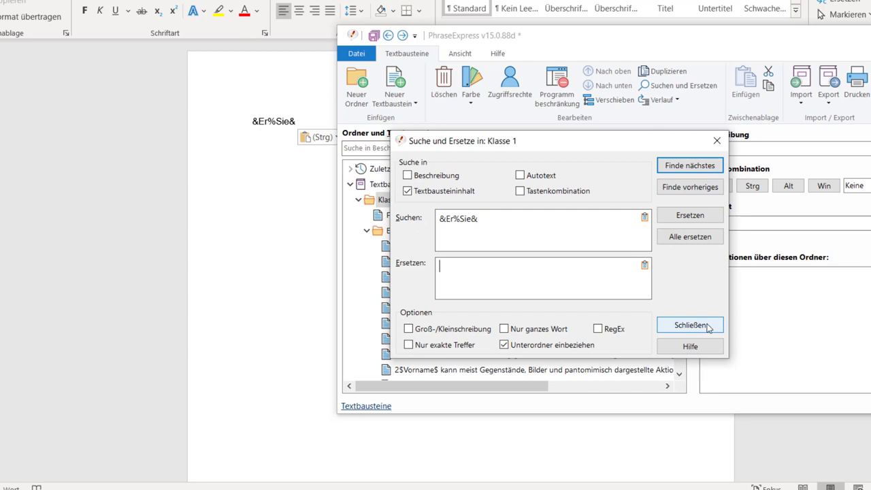
key("ctrl+v")
key("ctrl+a")
key("ctrl+c")
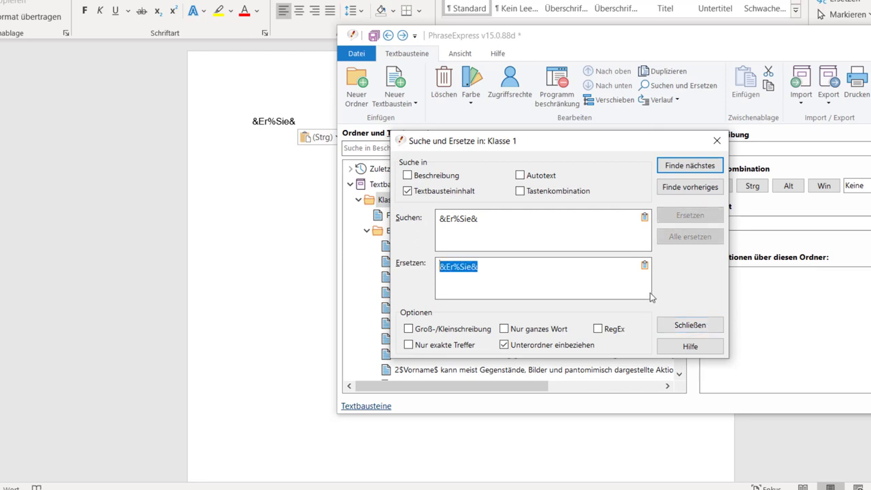
key("Delete")
key("ctrl+v")
key("ctrl+a")
key("Delete")
right_click(531, 270)
mouse_move(613, 352)
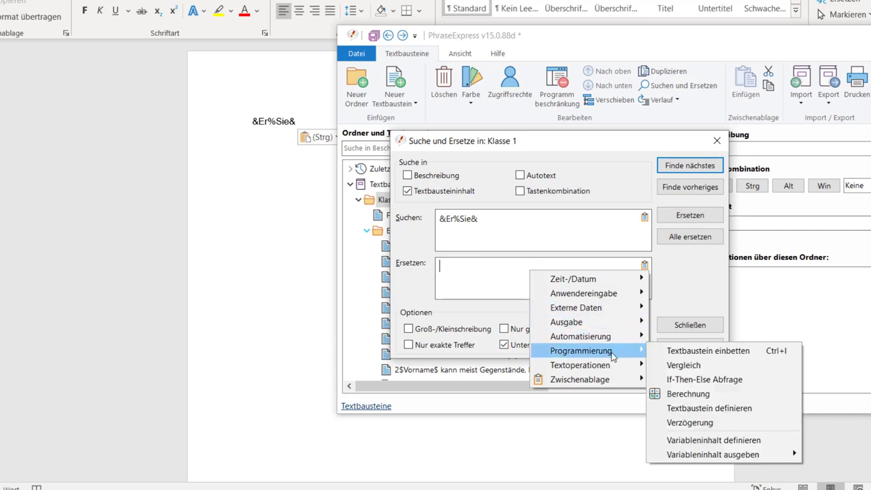
left_click(695, 386)
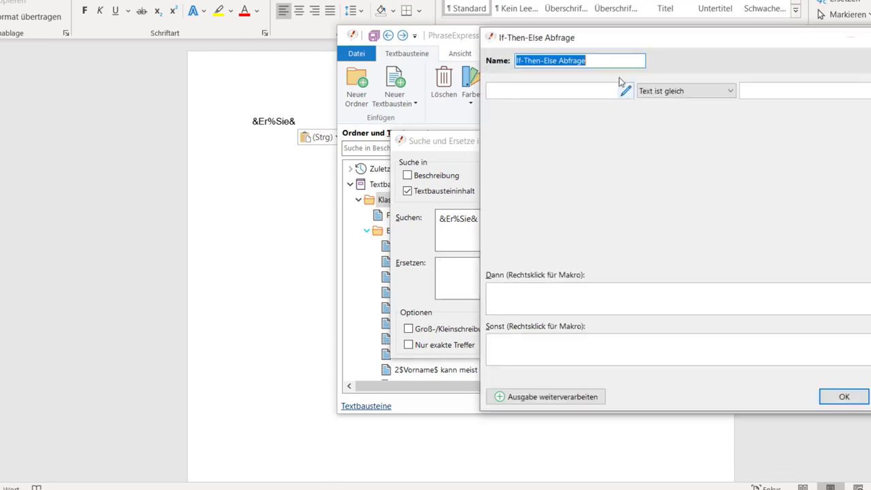
left_click(844, 397)
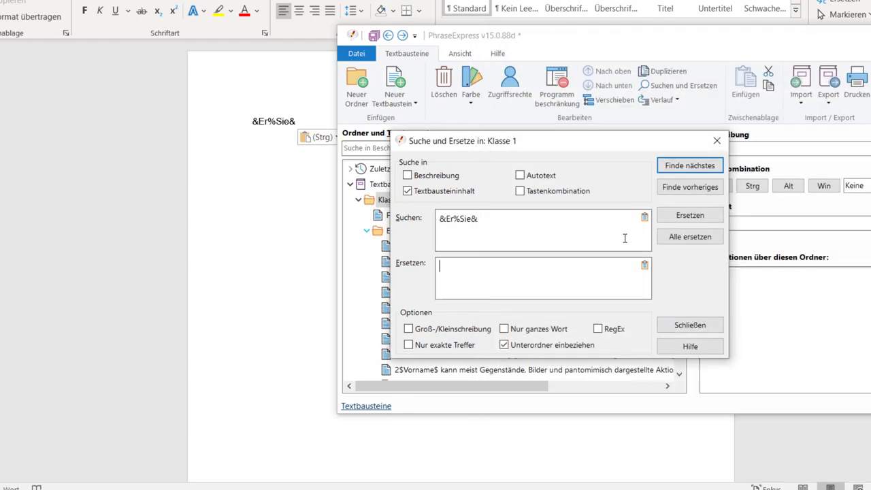
left_click(716, 141)
Step: Copy the Er_Sie macro from the content of the Englisch phrase about working with interest and motivation
left_click(414, 246)
left_click(435, 323)
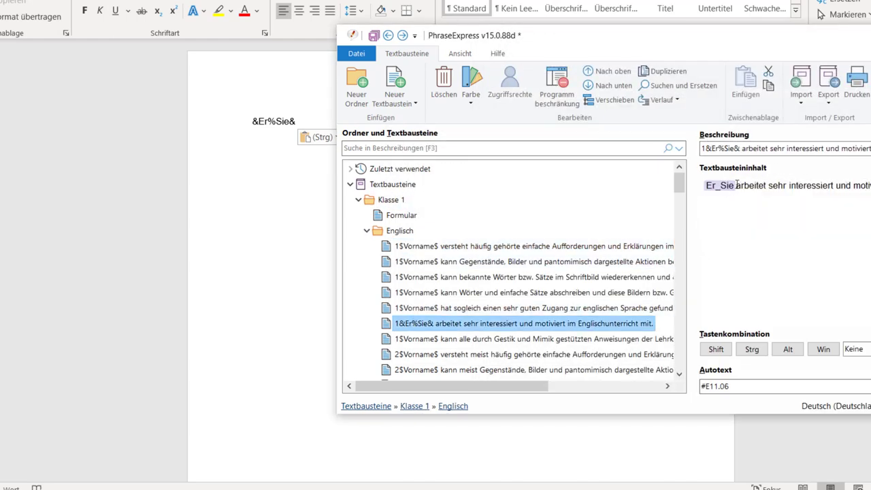
double_click(730, 186)
key("ctrl+c")
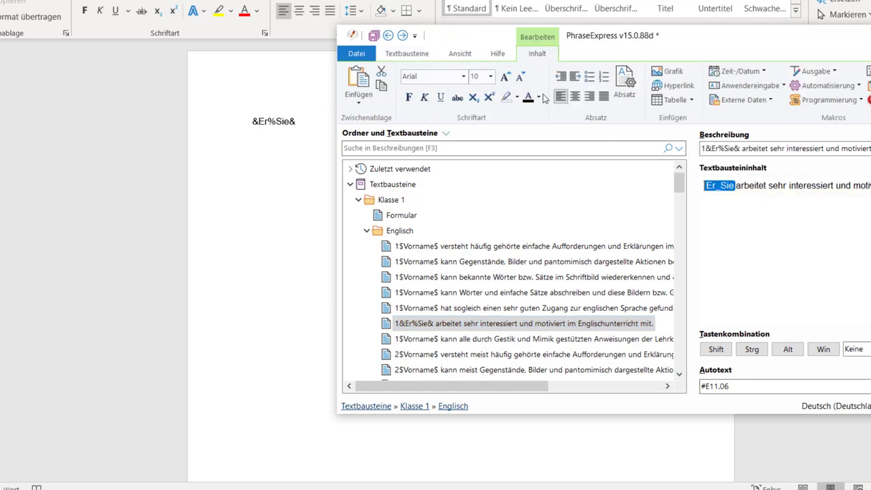
Step: Replace all occurrences of &Er%Sie& in the phrase contents of the Klasse 1 folder with the copied Er_Sie macro
left_click(400, 203)
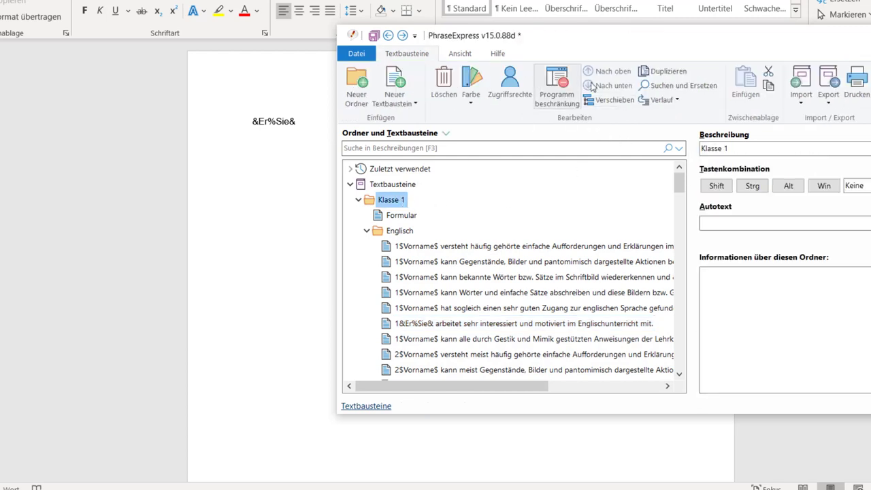
left_click(675, 85)
left_click(506, 225)
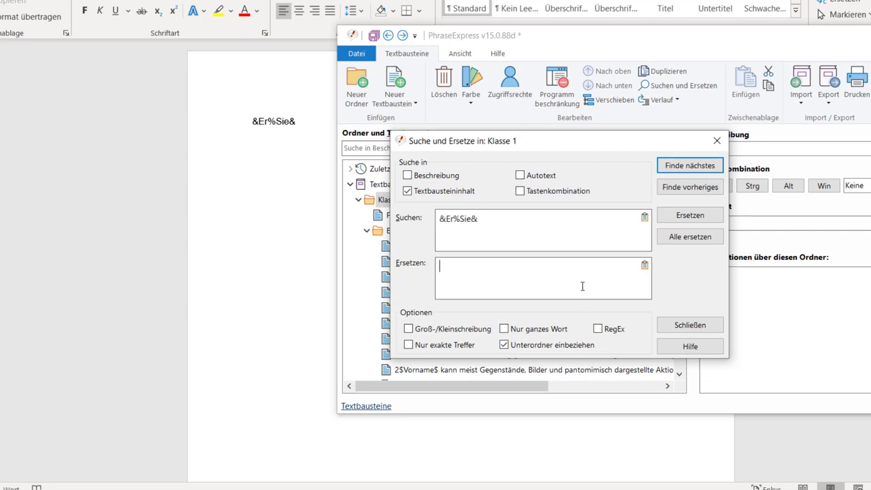
key("ctrl+v")
left_click(694, 244)
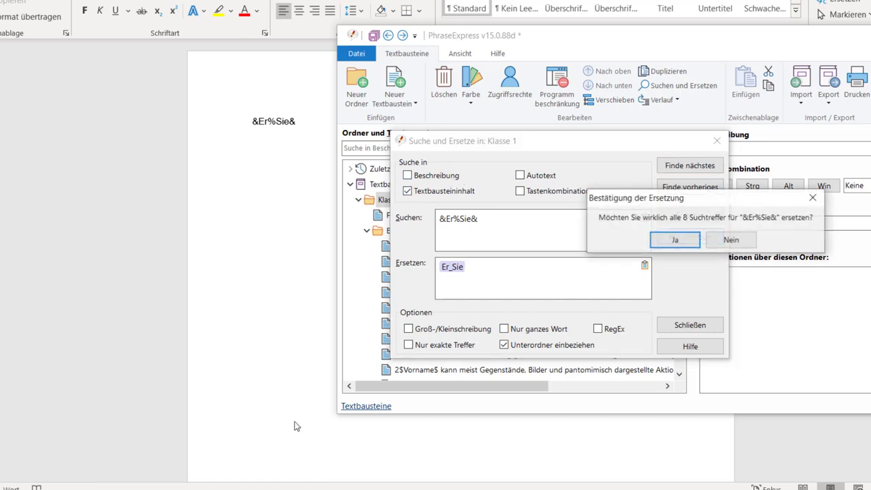
left_click(669, 239)
left_click(508, 262)
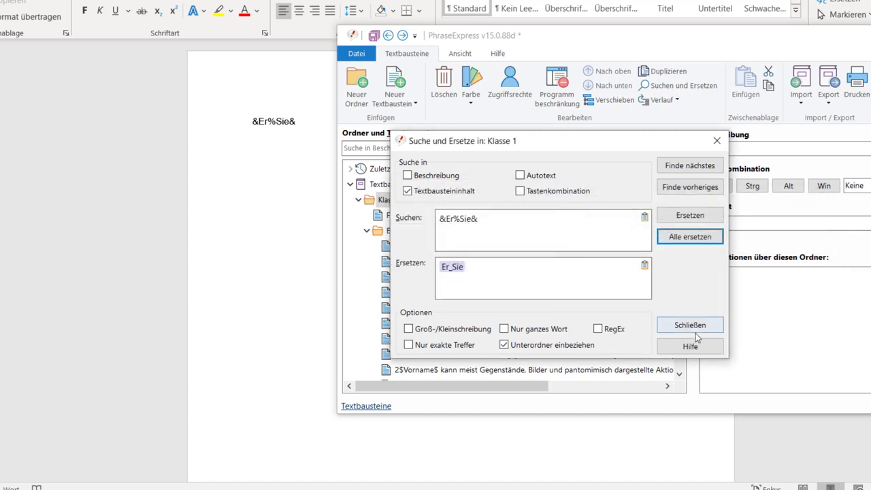
left_click(691, 325)
Step: Check the phrases in the Klasse 1 folder for the replaced Er_Sie macro, including the second-level Englisch phrase about working with interest
left_click(503, 320)
scroll(502, 320, "down", 10)
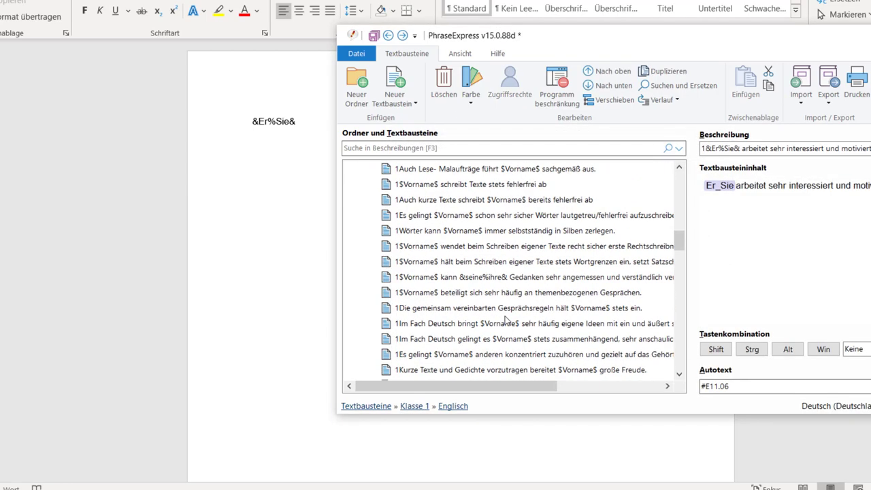
scroll(494, 341, "down", 15)
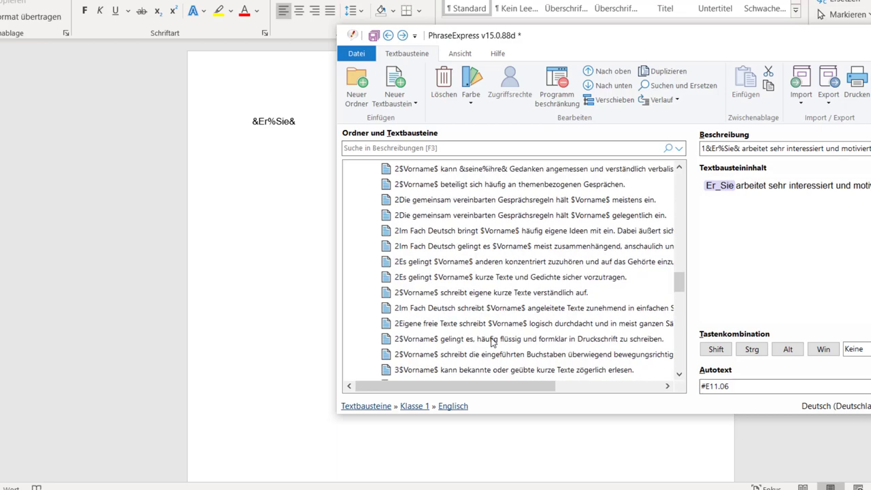
left_click_drag(681, 331, 680, 184)
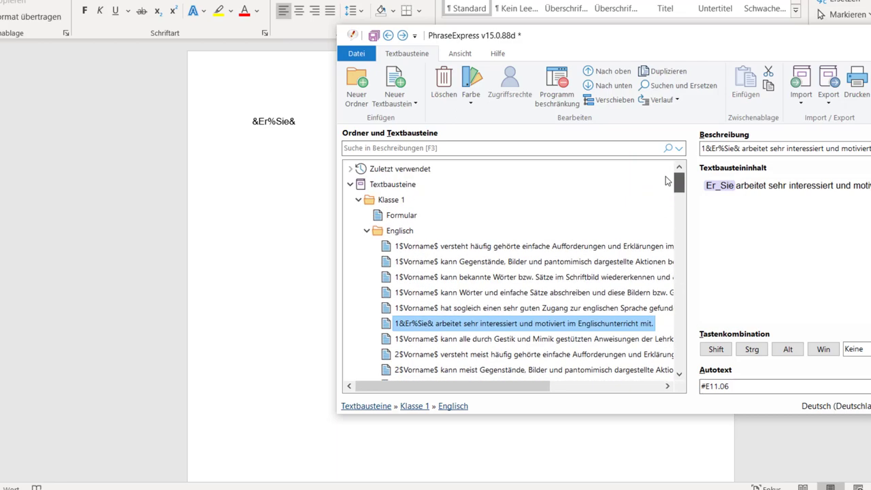
left_click(425, 231)
left_click(435, 330)
scroll(446, 302, "down", 2)
left_click(433, 326)
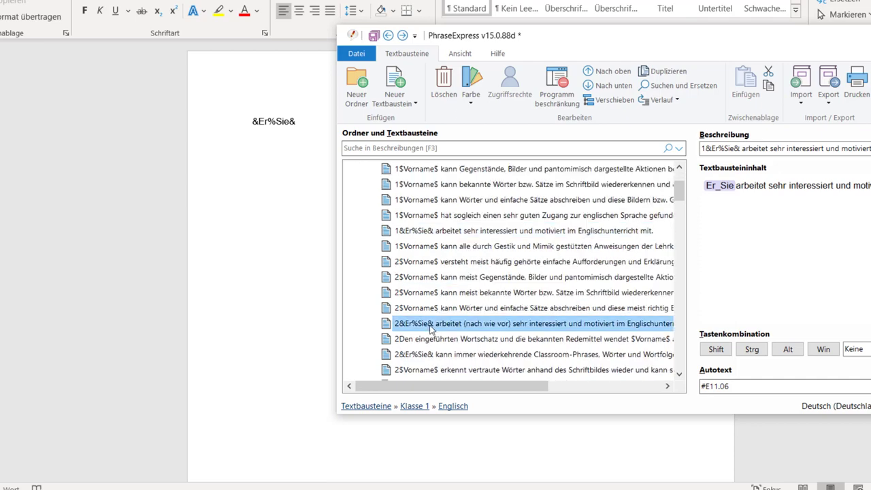
left_click(800, 215)
scroll(470, 228, "up", 2)
Step: Insert a Textbausteinauswahl (Dropdown) form macro into the content of the Formular phrase, below Geschlecht
left_click(386, 218)
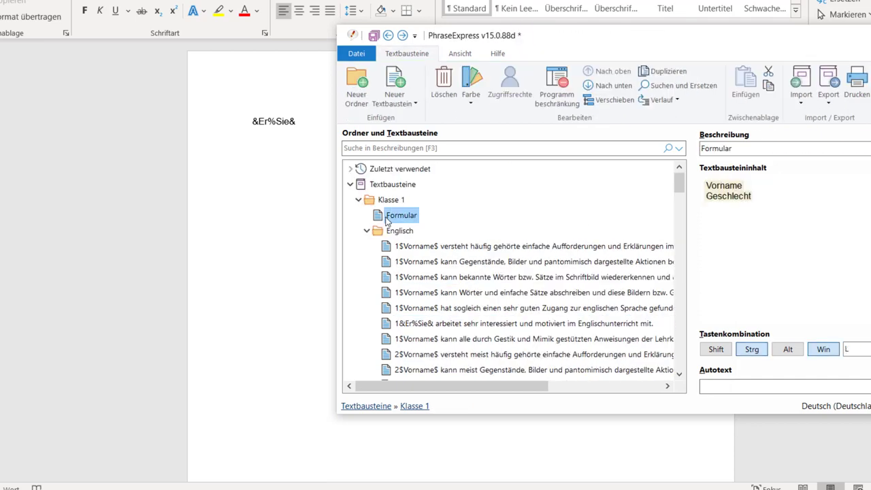
left_click(667, 194)
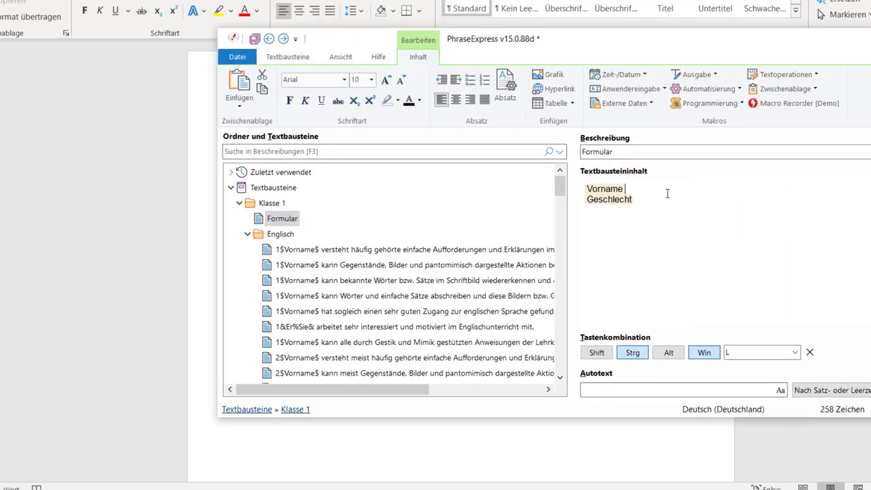
left_click(652, 90)
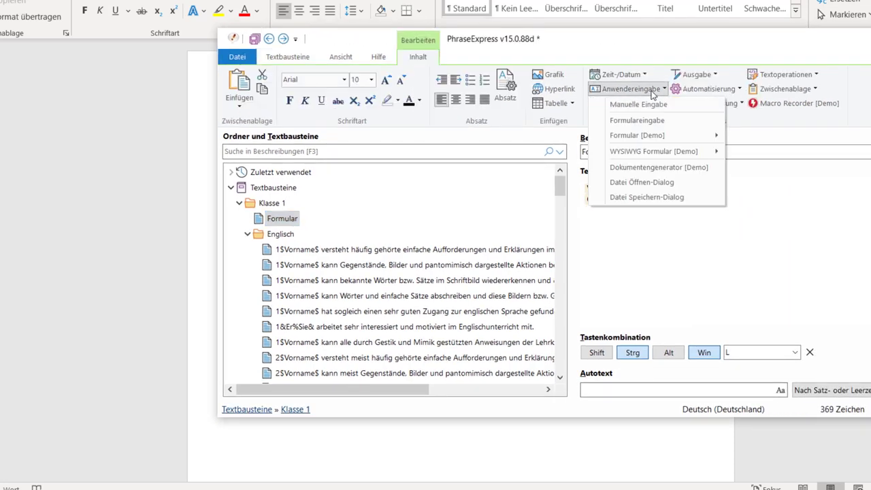
mouse_move(686, 136)
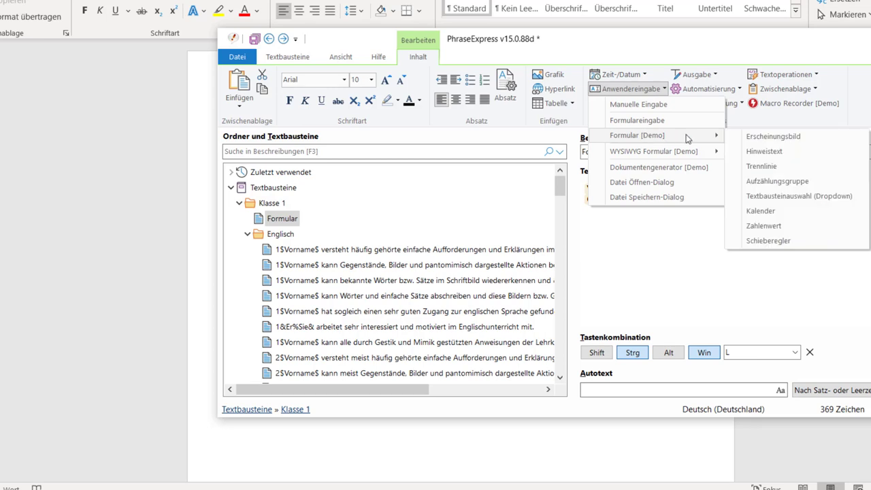
left_click(783, 196)
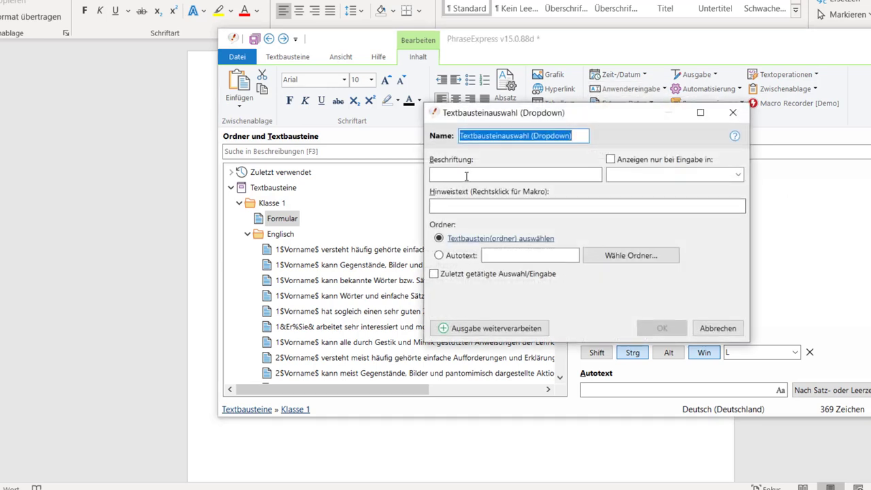
Step: Name the new dropdown Englisch1 and use the same text as its label
key("End")
key("ctrl+a")
type("D")
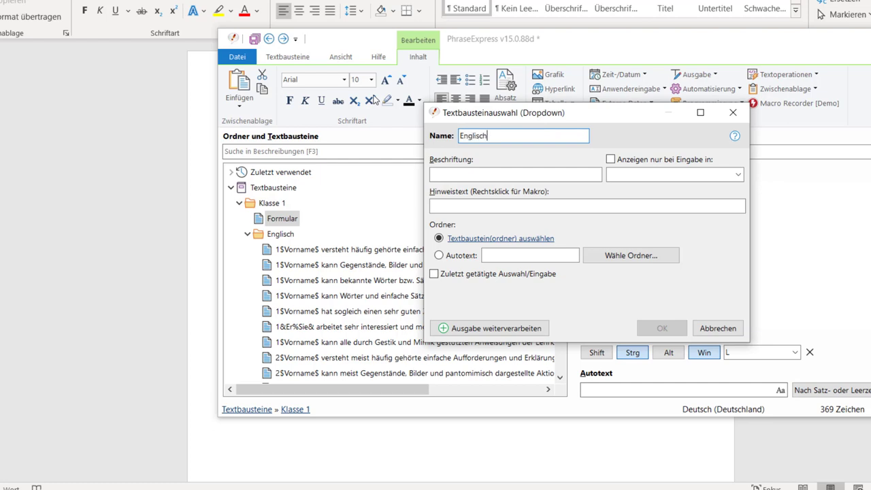
key("ctrl+a")
key("ctrl+c")
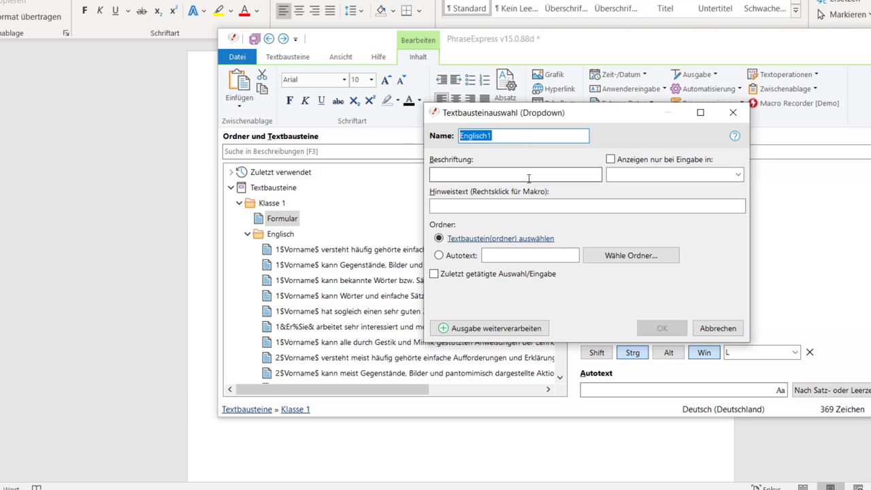
left_click(536, 175)
key("ctrl+v")
key("Tab")
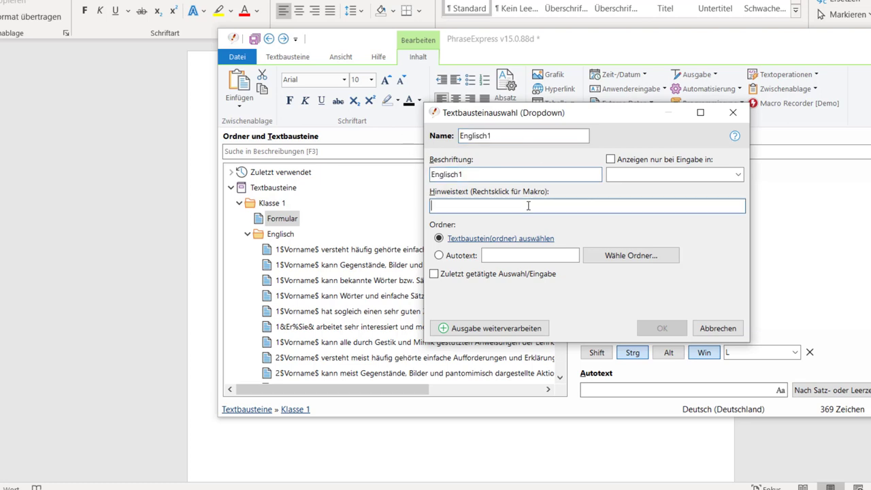
Step: Assign the Englisch folder in Klasse 1 as the dropdown's phrase source and accept the macro settings
left_click(542, 239)
left_click(531, 133)
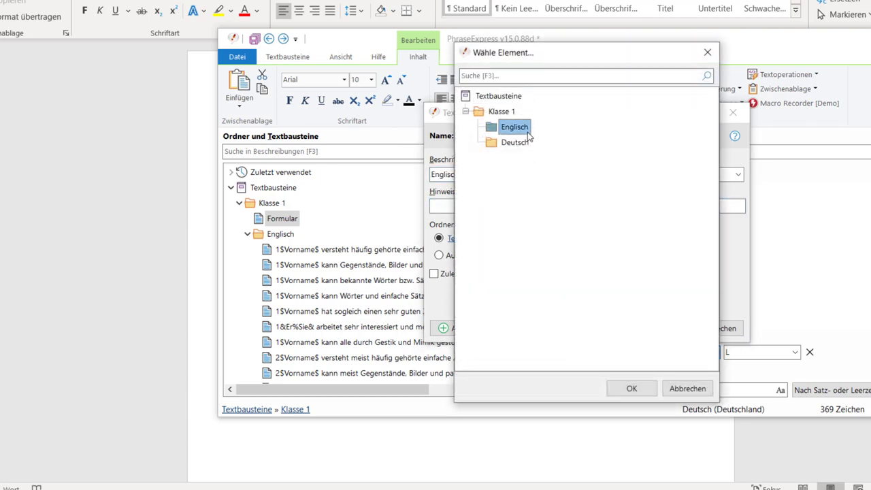
left_click(633, 389)
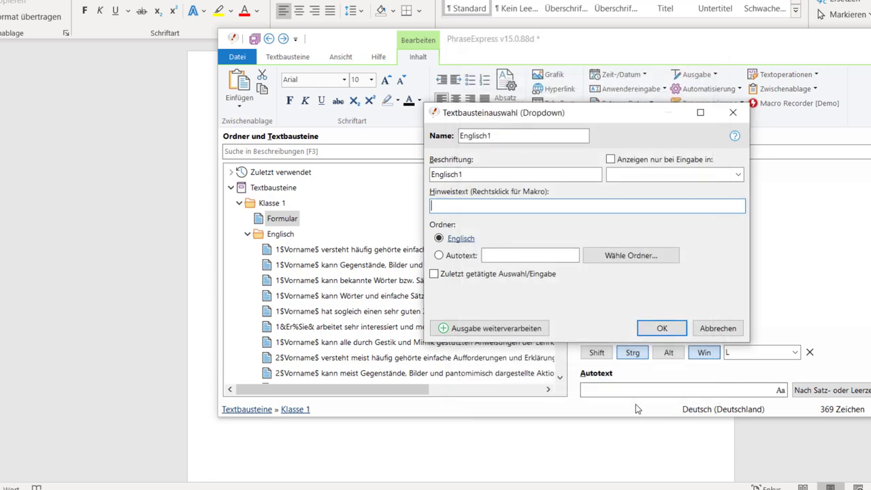
left_click(653, 328)
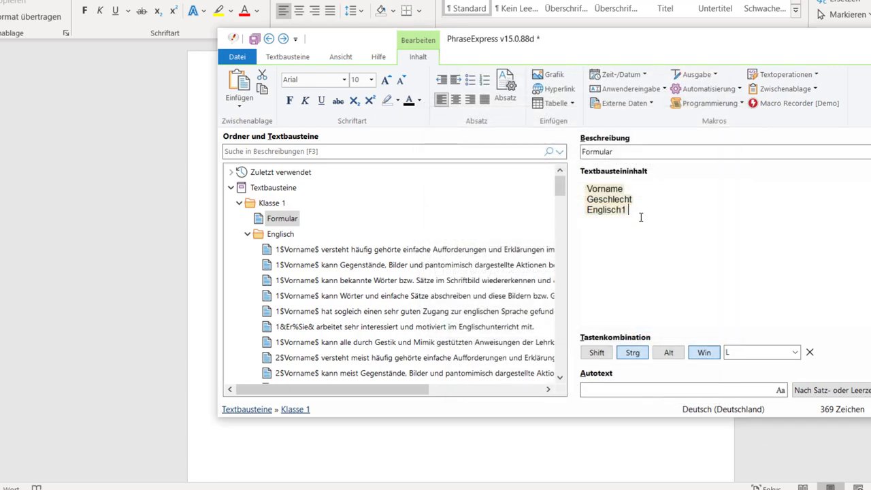
Step: Copy the Englisch1 dropdown macro and paste two duplicates below it in the Formular content
left_click(612, 211)
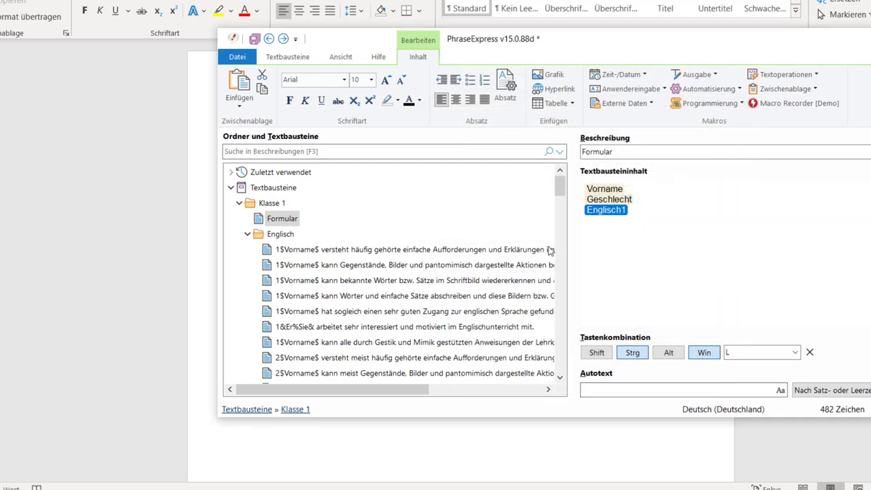
scroll(476, 252, "down", 5)
scroll(456, 255, "down", 3)
scroll(457, 249, "up", 8)
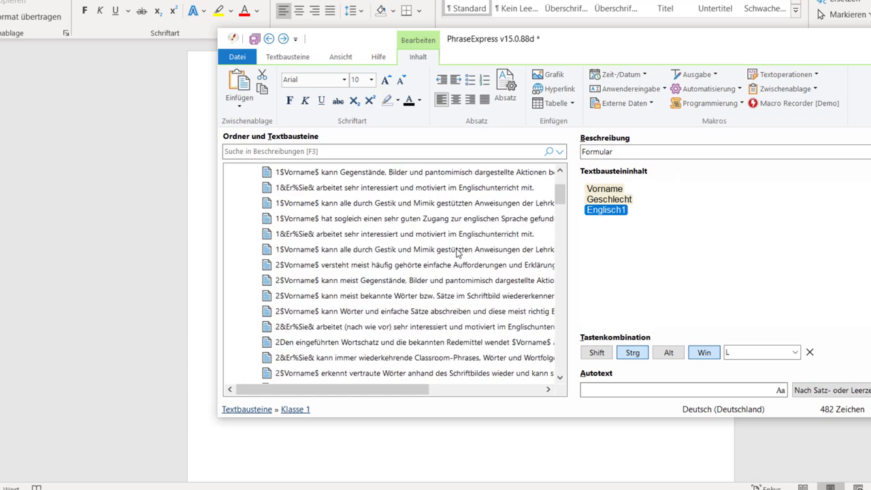
left_click(657, 218)
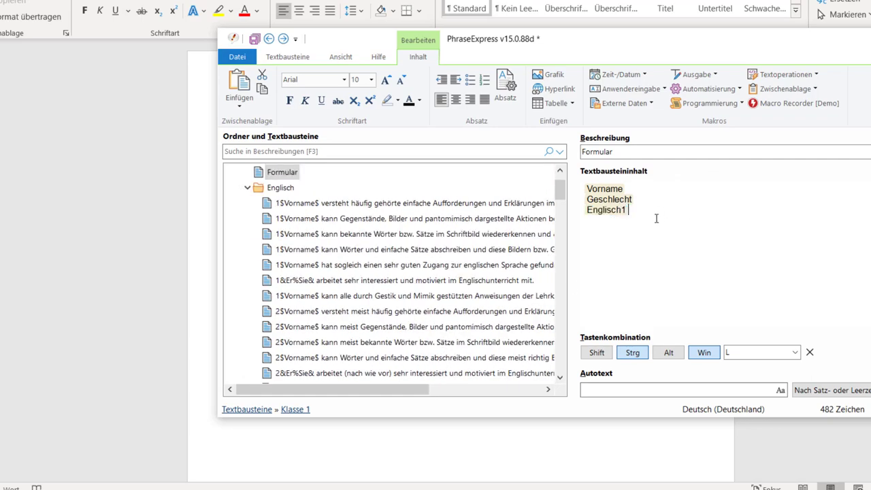
key("ctrl+v")
key("ctrl+v")
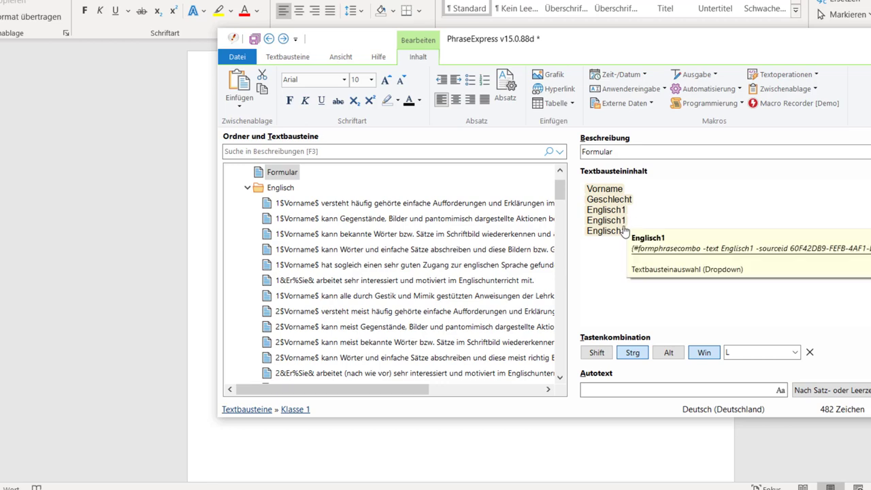
Step: Change the name and label of the second dropdown macro to Englisch2
left_click(621, 221)
double_click(621, 222)
key("End")
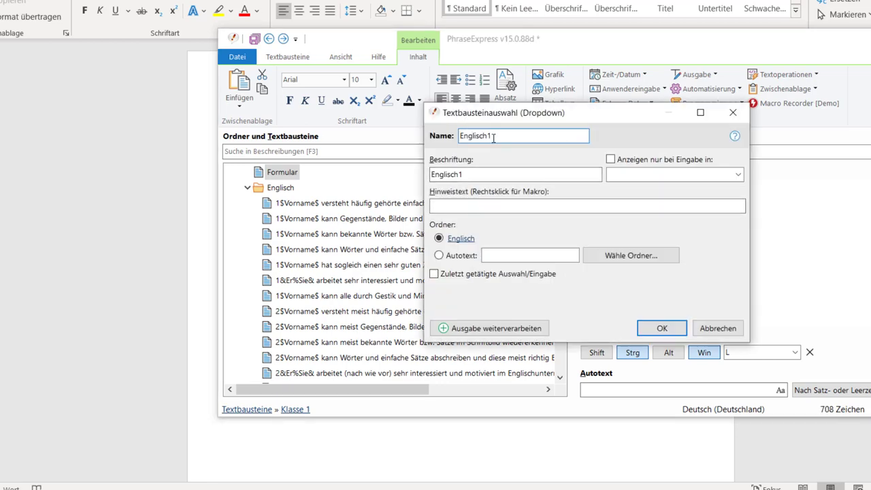
key("BackSpace")
type("2")
left_click(463, 175)
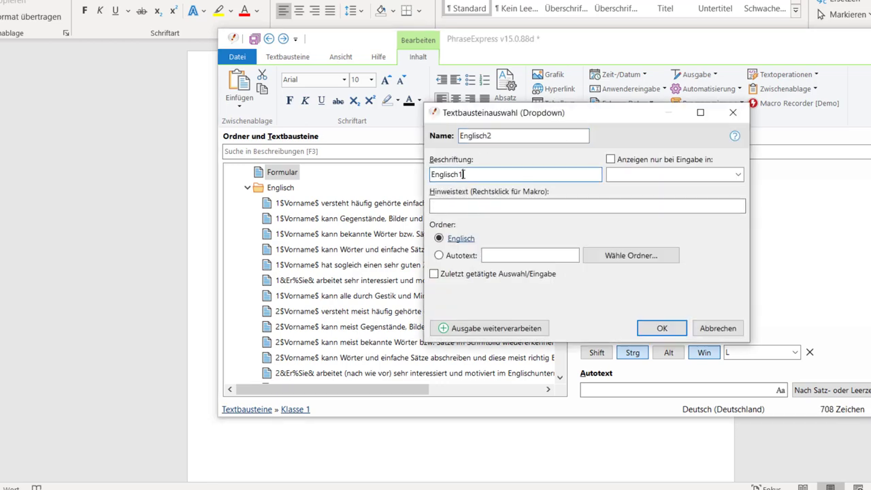
left_click(661, 327)
Step: Change the name and label of the third dropdown macro to Englisch3
double_click(621, 232)
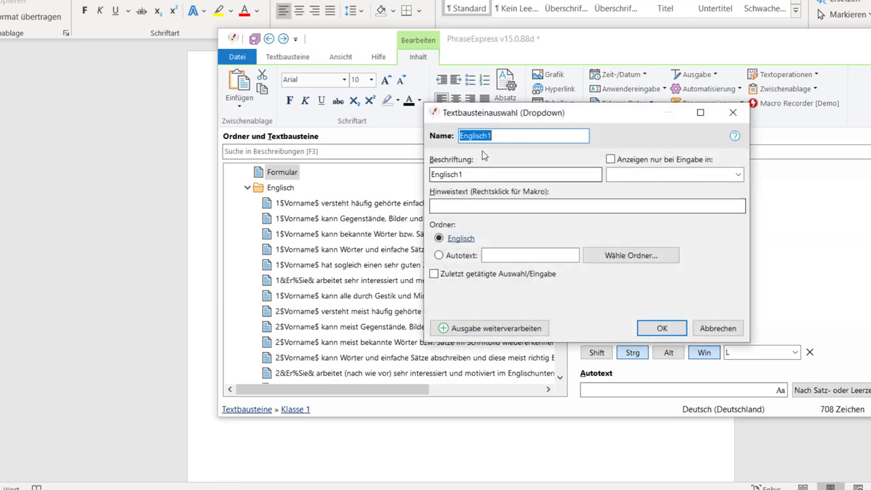
left_click(491, 135)
type("3")
left_click(467, 175)
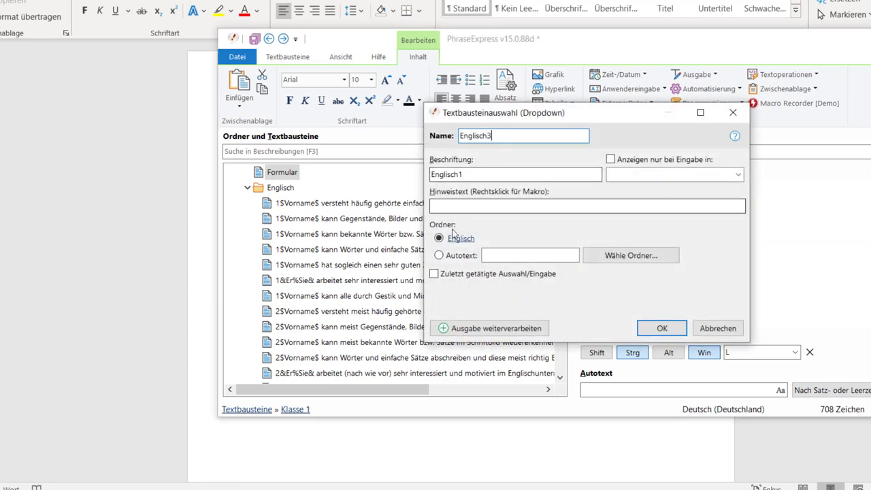
left_click_drag(459, 174, 463, 175)
type("3")
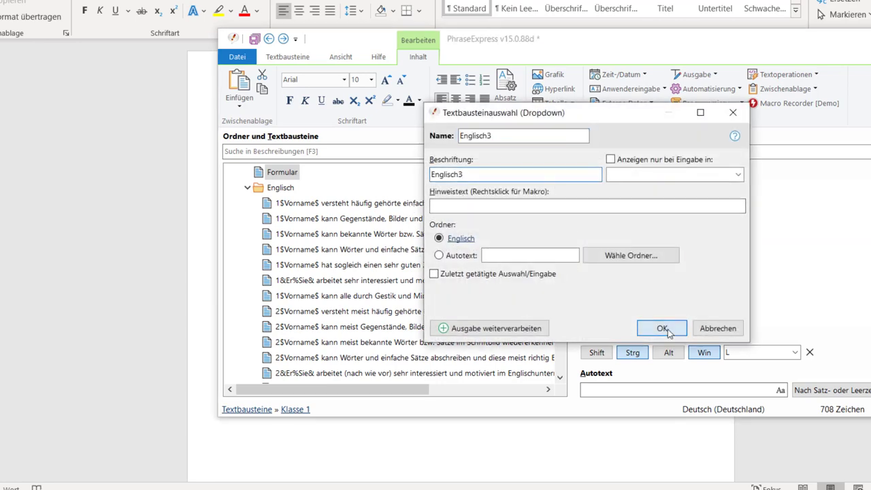
left_click(664, 328)
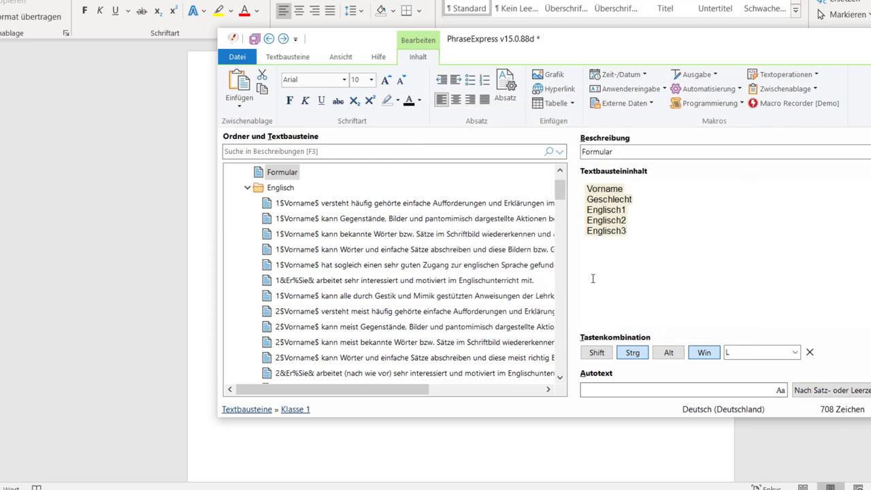
Step: Create a new phrase in the Englisch folder and give it the description Leer
right_click(278, 193)
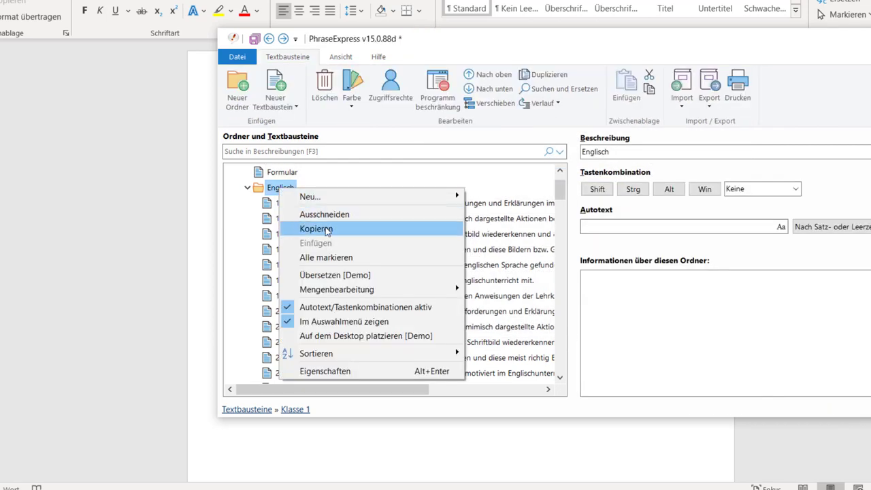
mouse_move(346, 203)
left_click(517, 197)
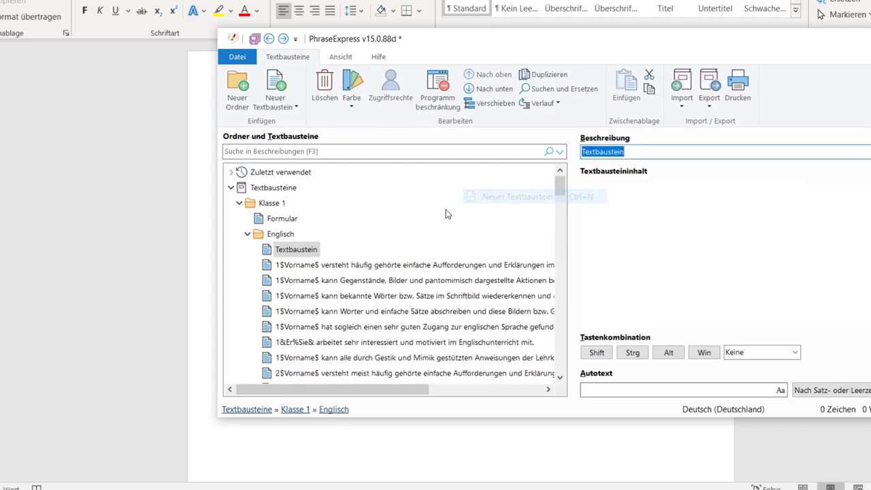
left_click_drag(645, 151, 440, 166)
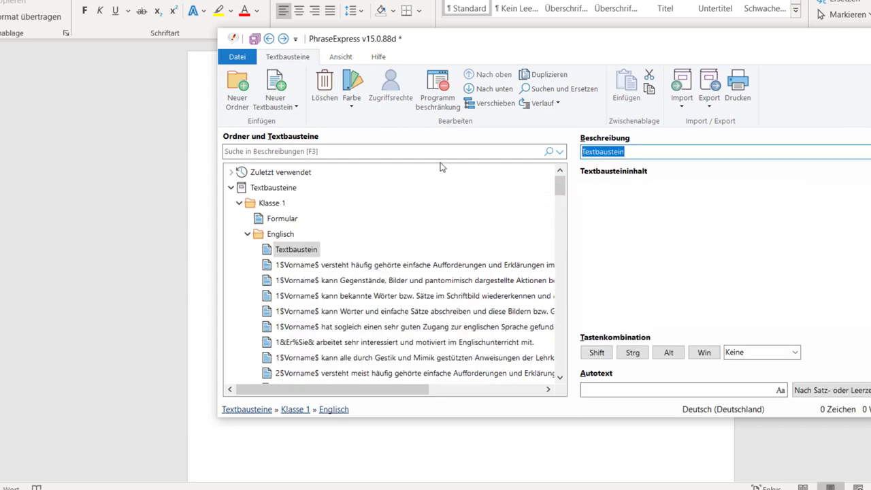
type("Leer")
left_click(713, 260)
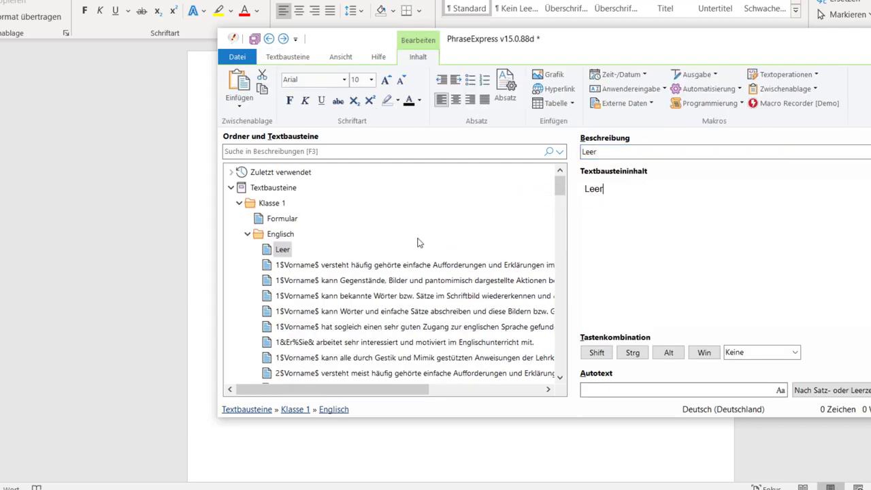
Step: Switch to the Word document, delete the &Er%Sie& text, and run the Formular phrase there to open its input form
left_click(262, 235)
left_click(282, 218)
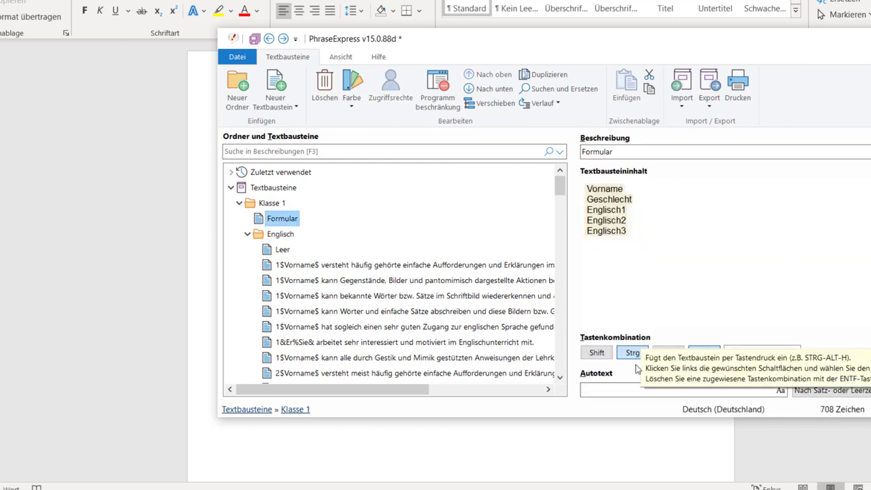
left_click(602, 443)
left_click(237, 120)
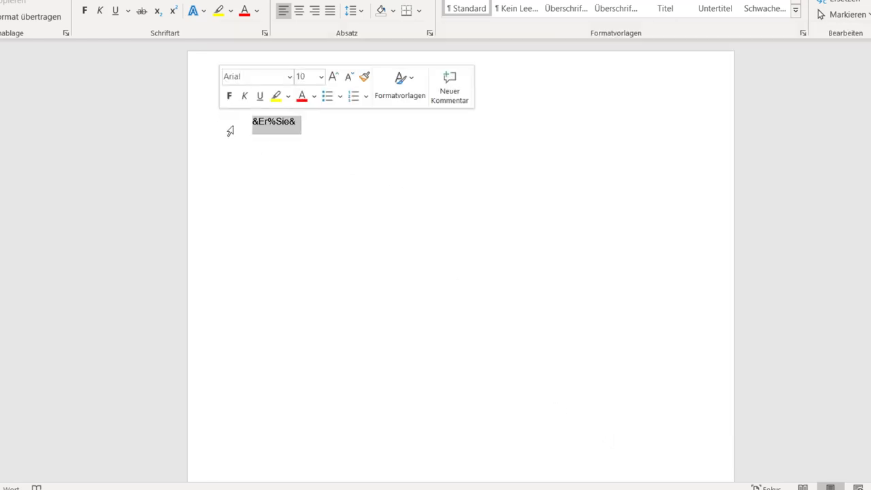
key("BackSpace")
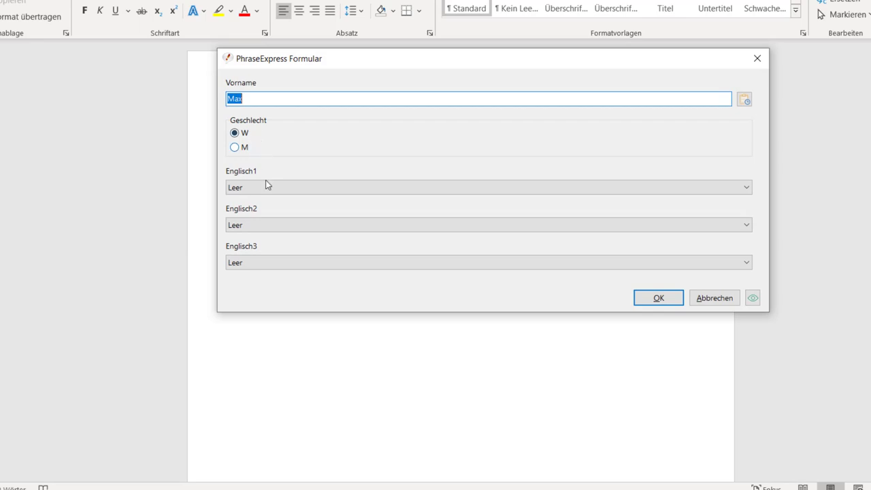
Step: Enter Usefulvid as the Vorname and select M as the Geschlecht in the form
left_click(302, 192)
left_click(302, 192)
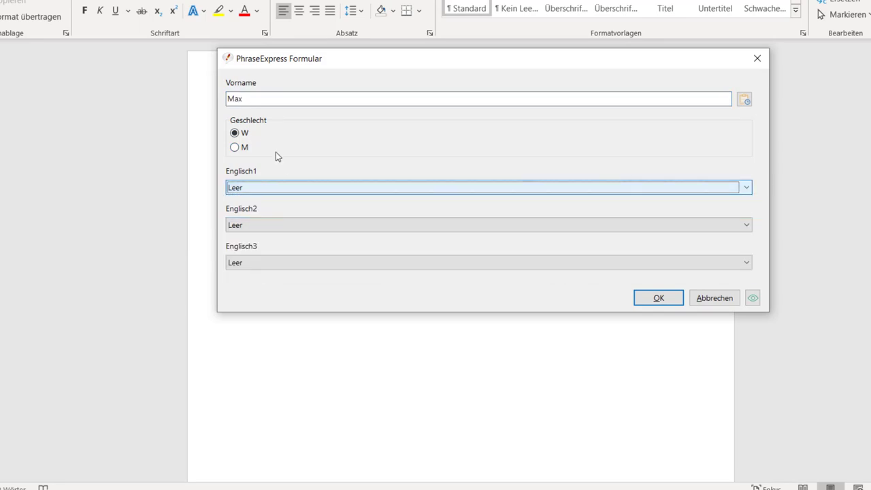
left_click(265, 99)
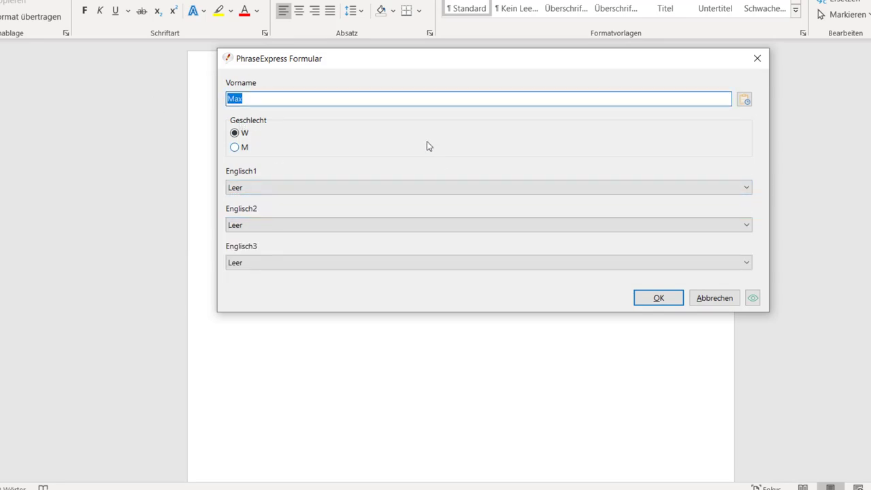
type("Usefulvid")
left_click(236, 148)
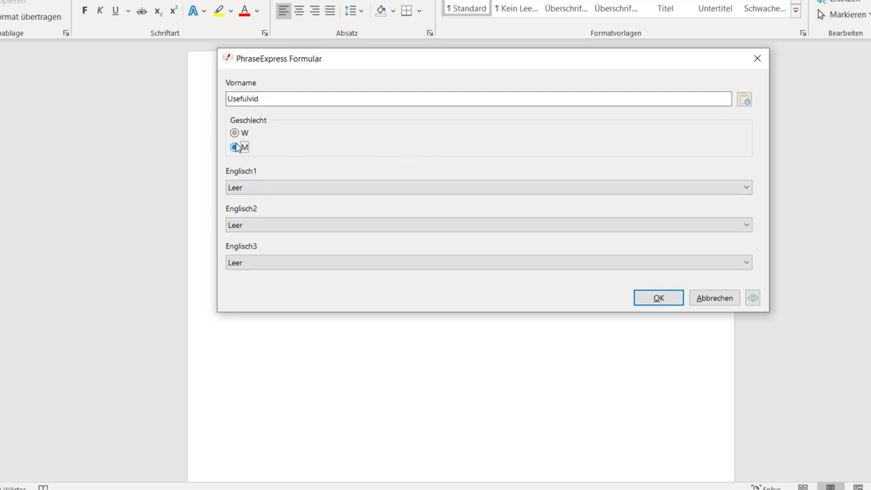
Step: Examine the phrases available for levels 1 to 4 in the Englisch1 dropdown of the form
left_click(288, 192)
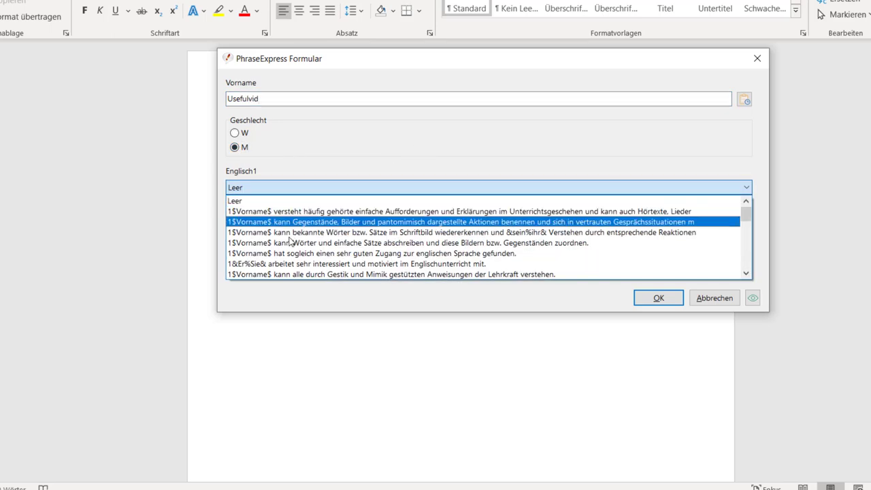
scroll(300, 245, "down", 6)
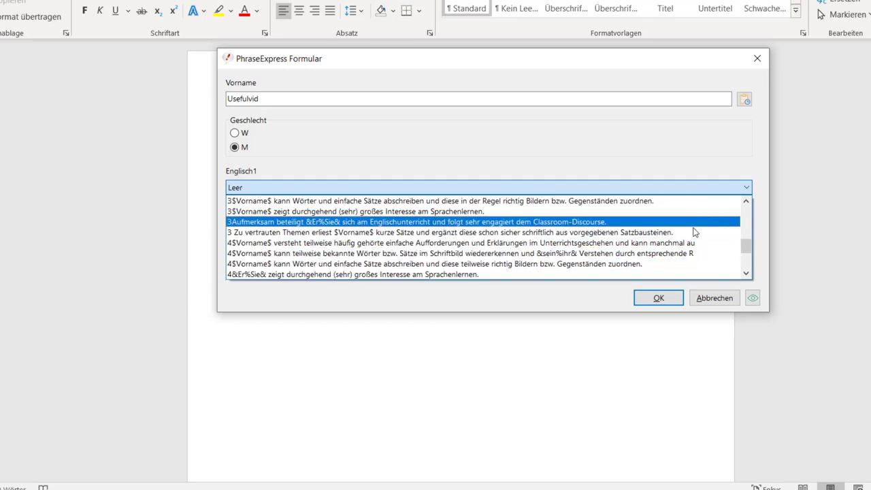
left_click_drag(747, 249, 754, 244)
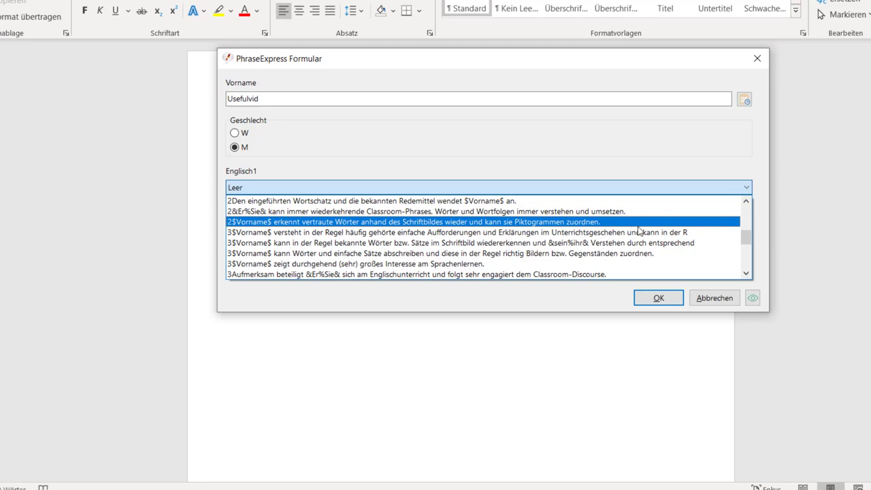
scroll(756, 239, "up", 5)
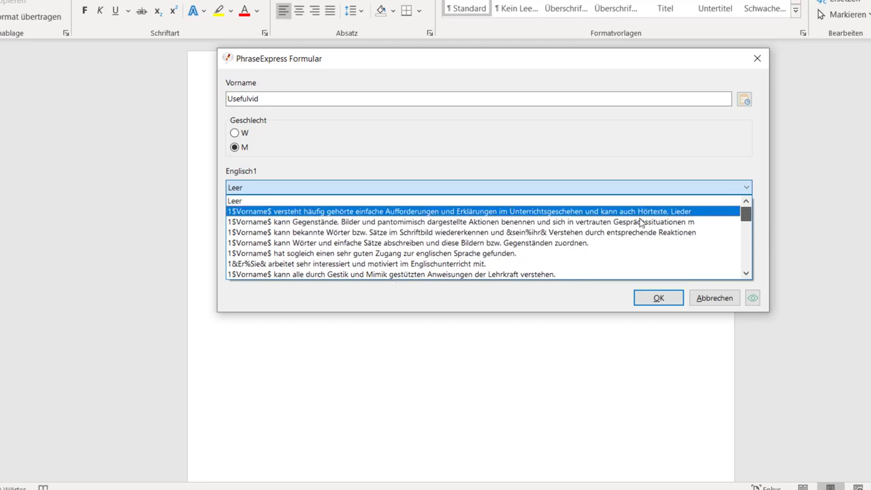
scroll(365, 252, "down", 1)
scroll(366, 264, "down", 5)
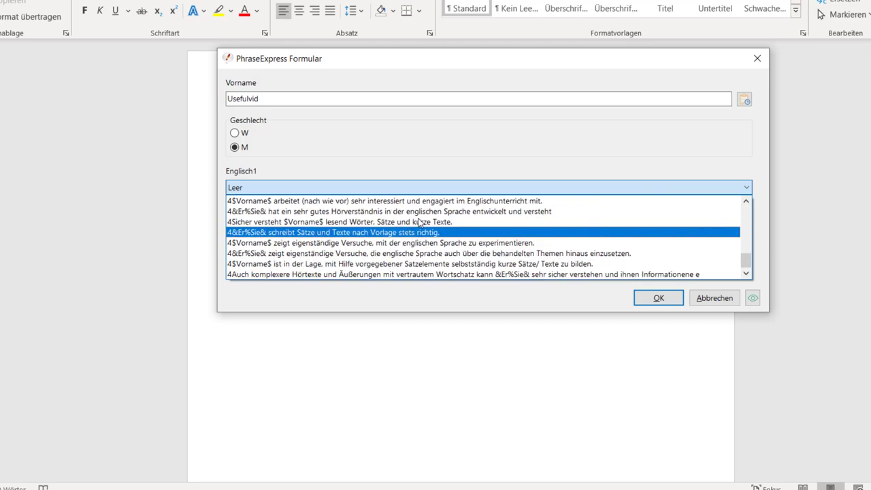
left_click(662, 190)
left_click(671, 194)
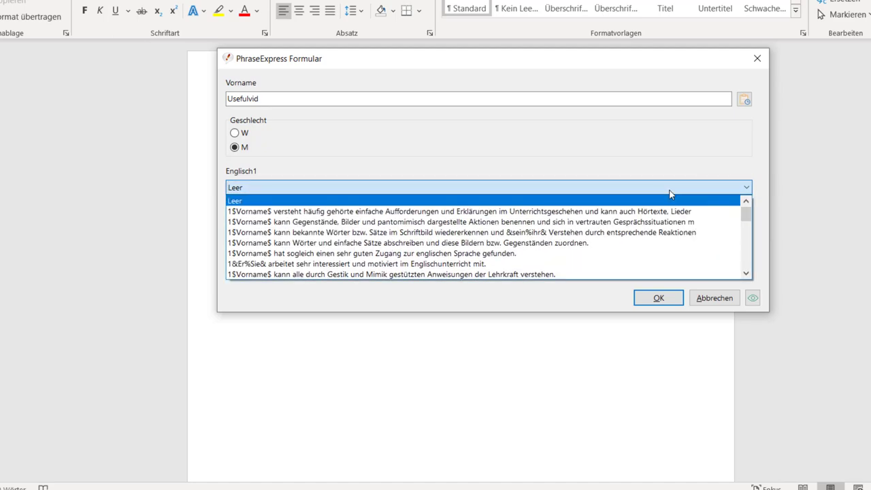
Step: Try the level 1 phrases "kann Wörter und einfache Sätze abschreiben" and "versteht häufig gehörte einfache Aufforderungen" as the Englisch1 choice
left_click(604, 244)
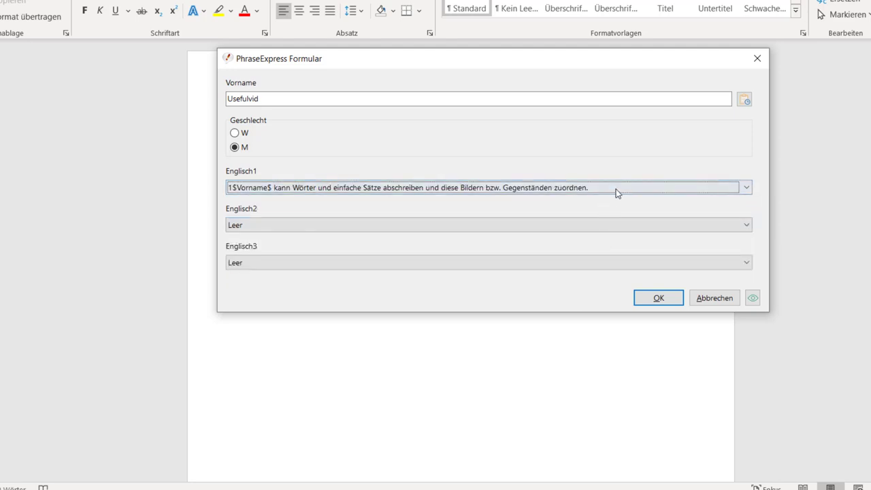
left_click(617, 193)
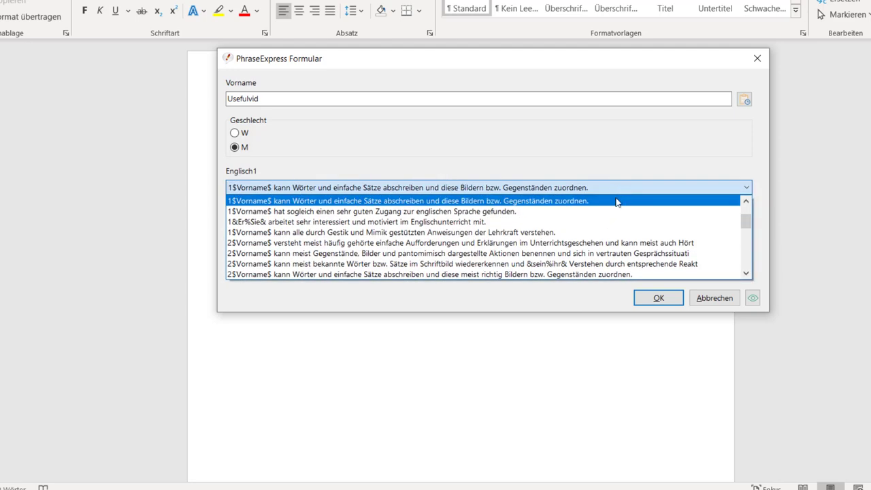
scroll(618, 203, "down", 5)
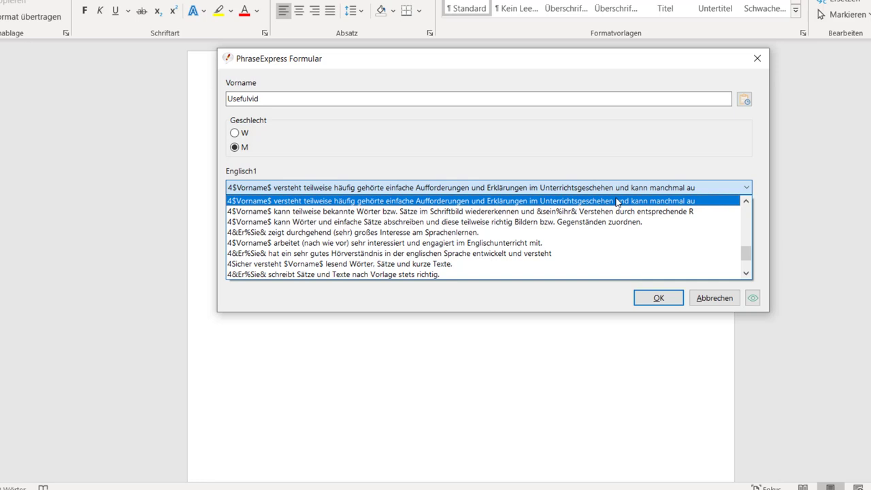
scroll(618, 202, "up", 2)
scroll(617, 202, "up", 5)
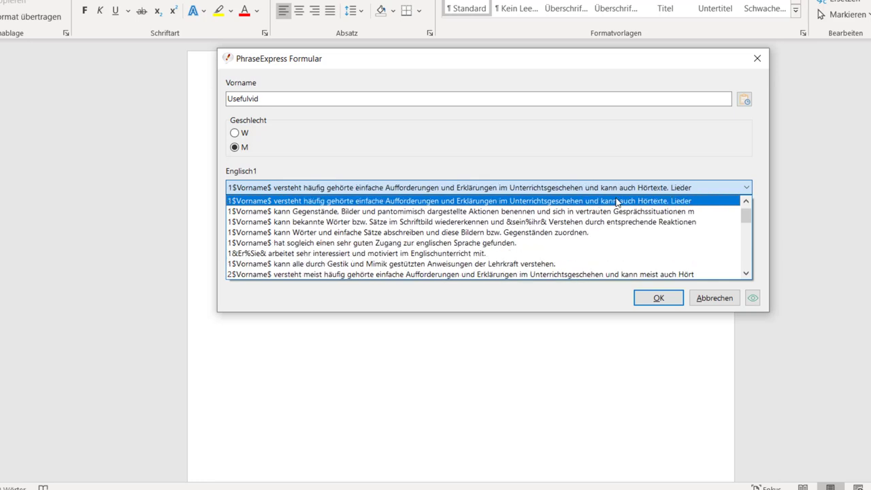
left_click(617, 201)
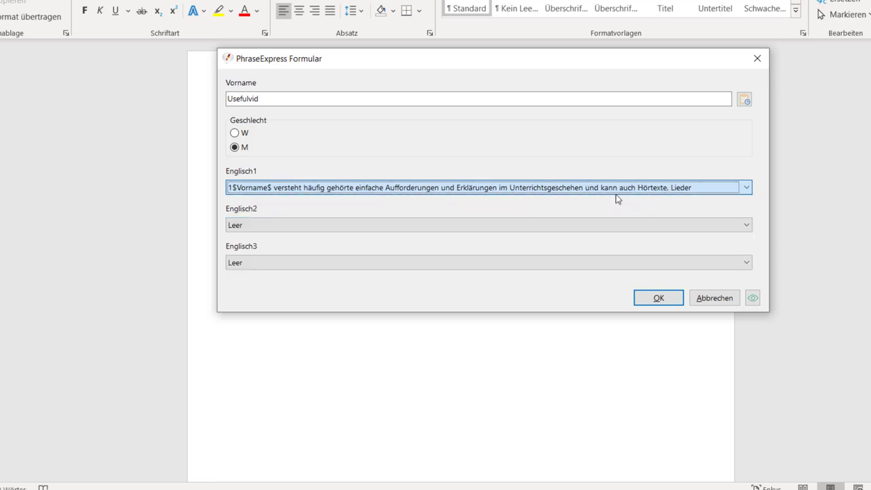
Step: Set Englisch1 to "4$Vorname$ arbeitet (nach wie vor) sehr interessiert und engagiert im Englischunterricht mit."
left_click(747, 188)
scroll(753, 223, "up", 1)
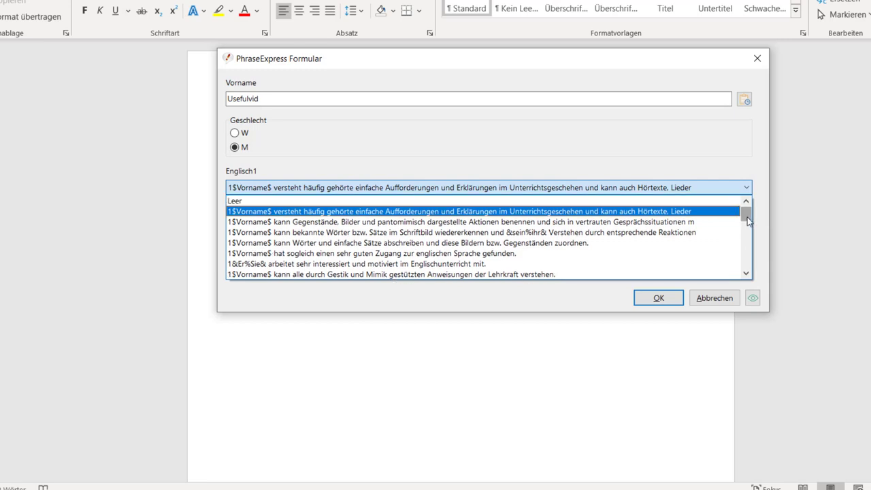
scroll(748, 221, "down", 8)
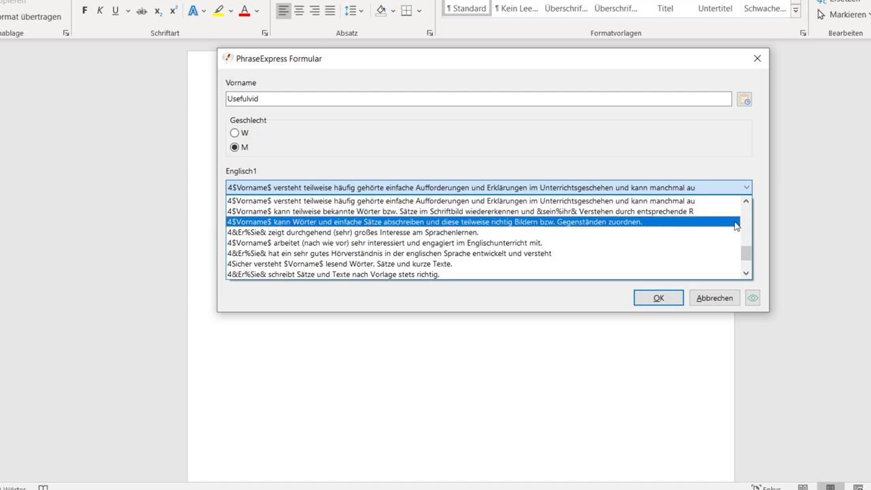
left_click(538, 243)
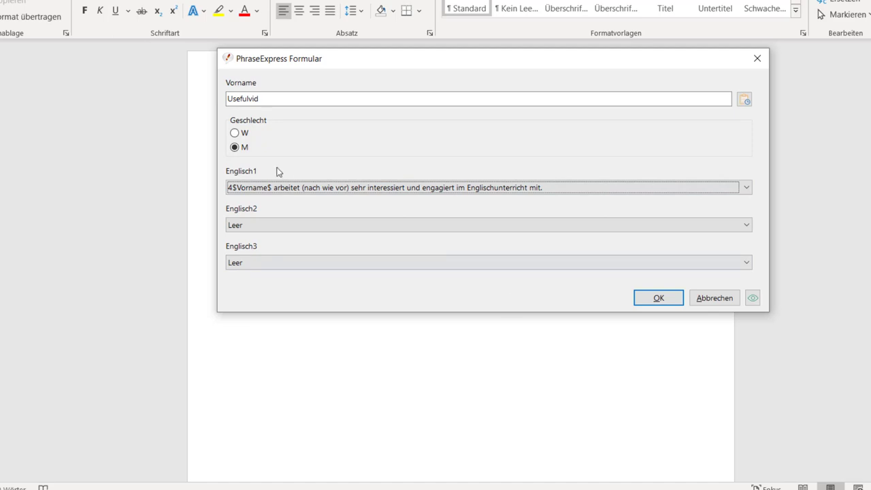
Step: Set Englisch2 to "1&Er%Sie& arbeitet sehr interessiert und motiviert im Englischunterricht mit.", keep Englisch3 as Leer, and insert the form text
left_click(508, 233)
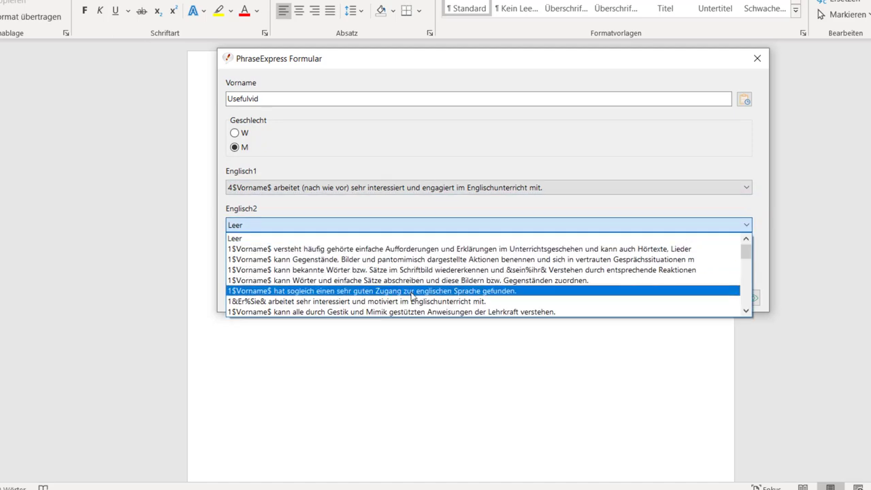
left_click(402, 301)
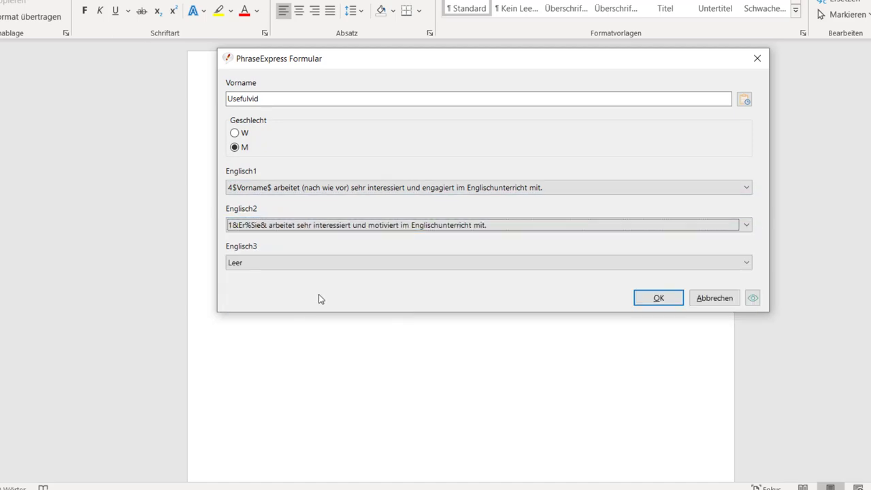
left_click(335, 267)
left_click(329, 276)
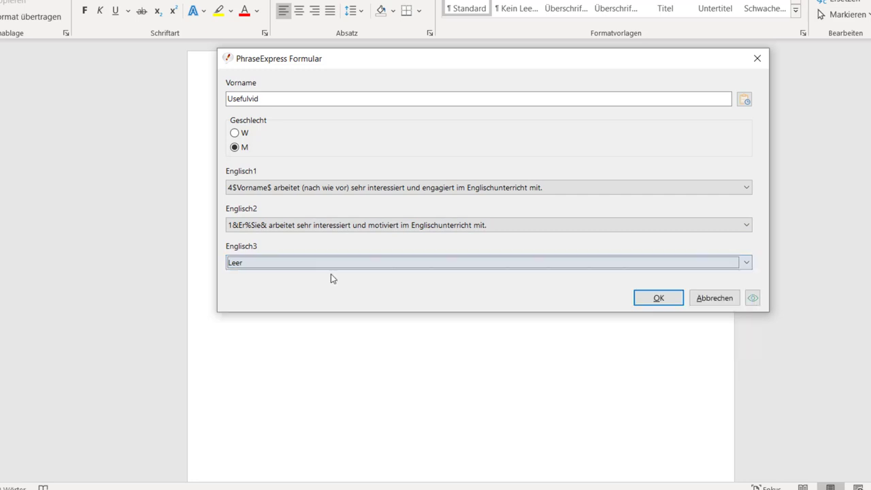
left_click(644, 303)
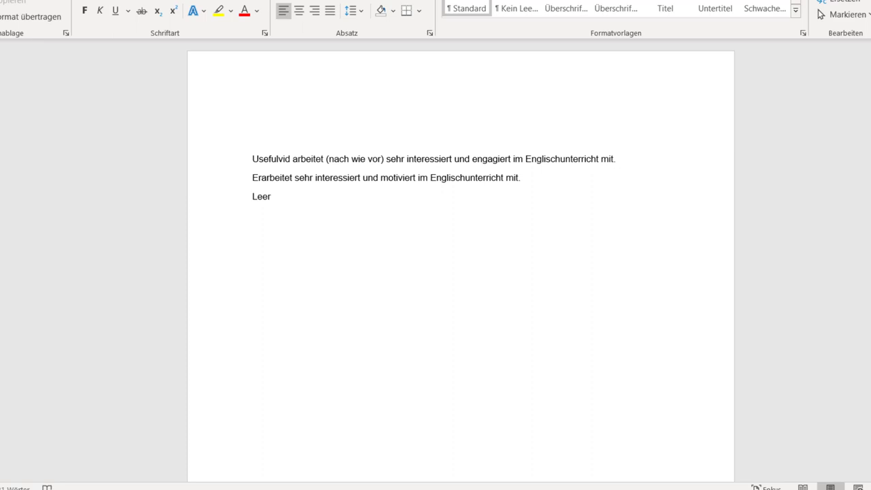
Step: Switch to PhraseExpress and clear the phrase content of the Leer phrase in the Englisch folder
key("alt+Tab")
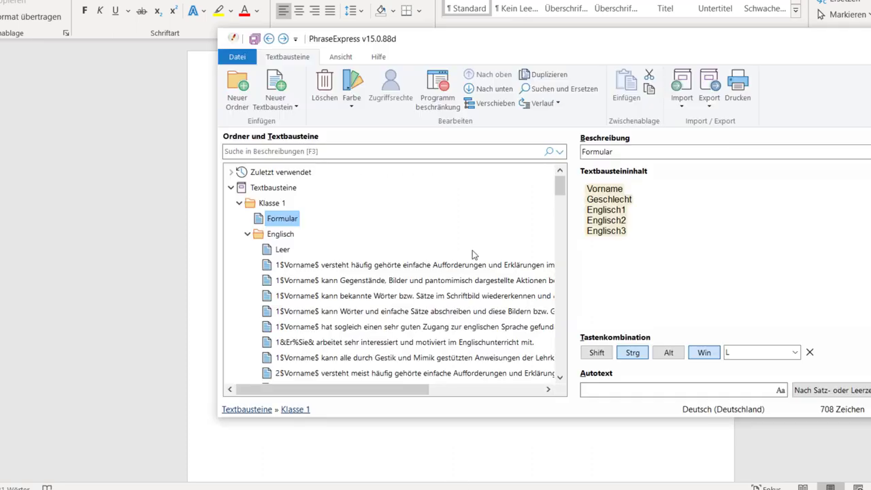
left_click(282, 249)
left_click(648, 214)
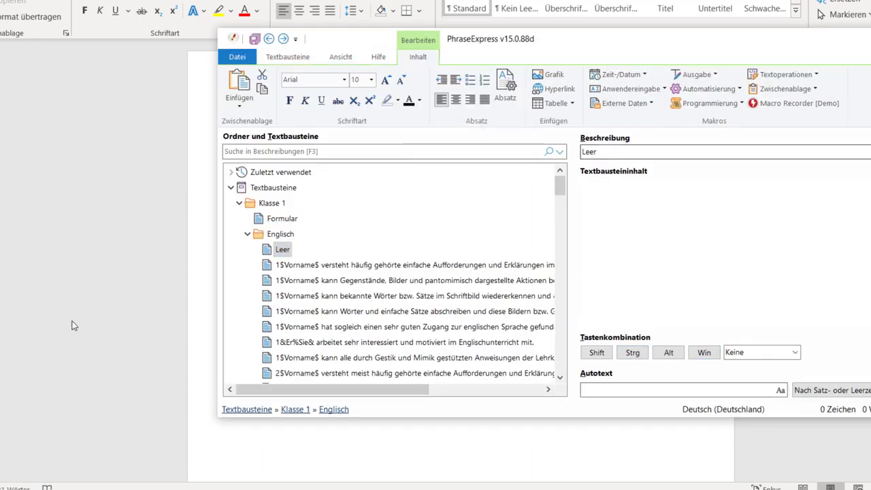
Step: Switch back to the Word document and delete the word Leer below the two inserted sentences
left_click(172, 326)
key("BackSpace")
key("BackSpace")
key("BackSpace")
key("BackSpace")
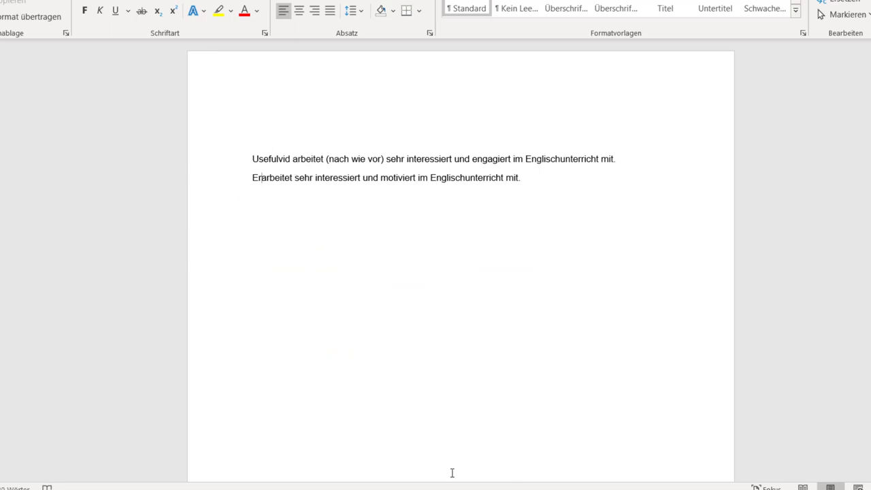
Step: In PhraseExpress, add a space after the Er_Sie macro in "1&Er%Sie& arbeitet sehr interessiert" and check the "4&Er%Sie& zeigt durchgehend" phrase
key("alt+Tab")
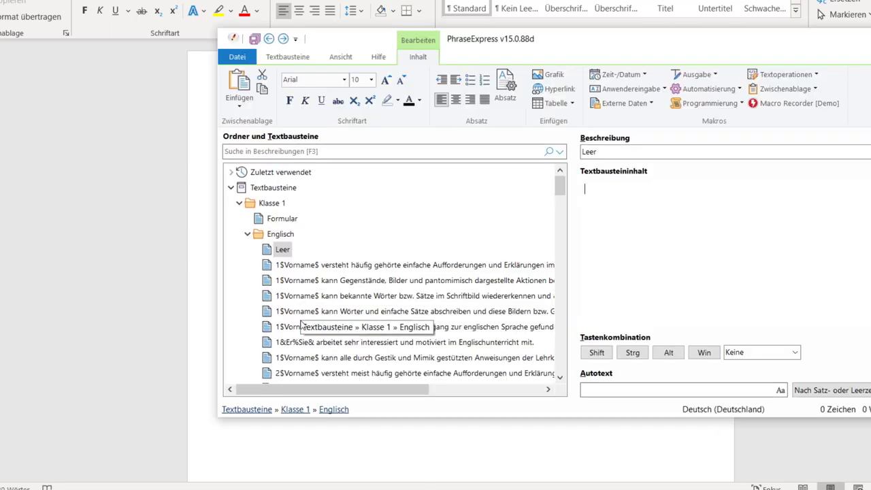
left_click(297, 342)
left_click(621, 188)
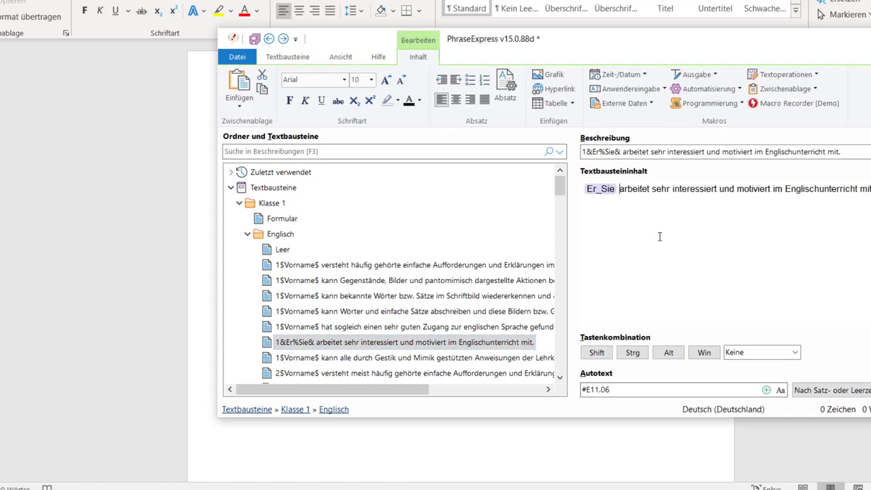
scroll(354, 272, "down", 8)
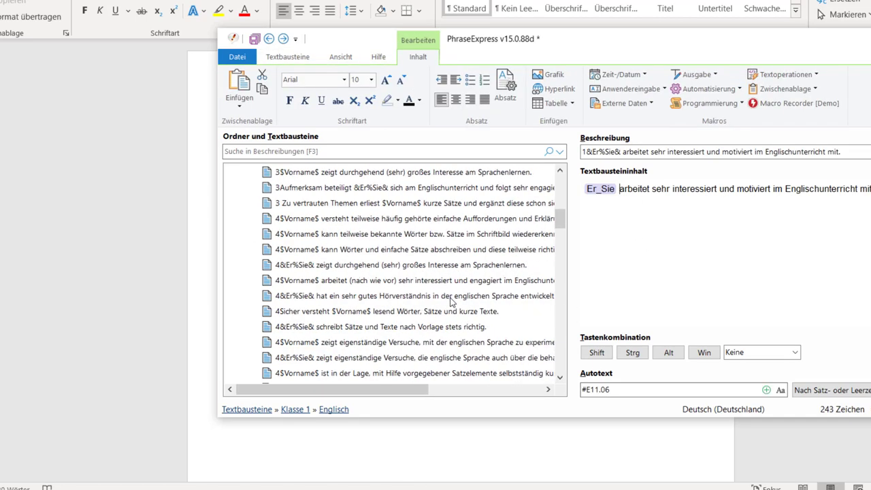
left_click(292, 264)
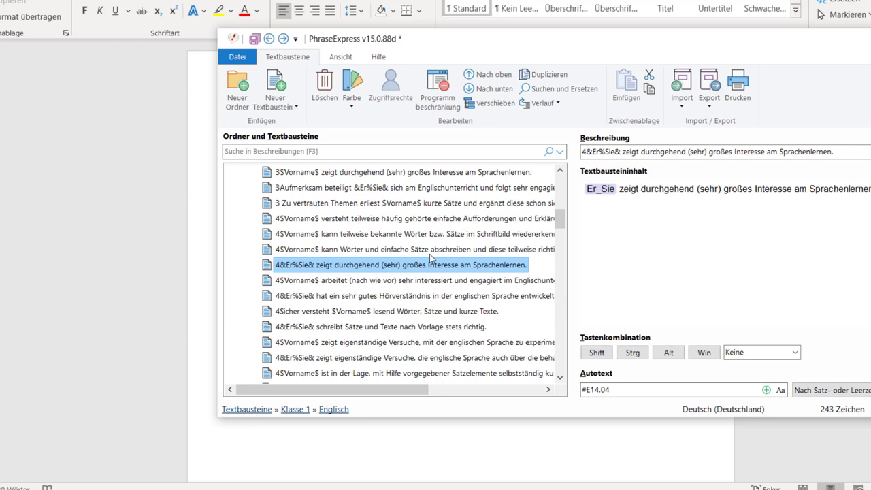
left_click(619, 192)
Step: Switch to Word, delete all the inserted text, and run the Formular phrase again to open its form
left_click(164, 307)
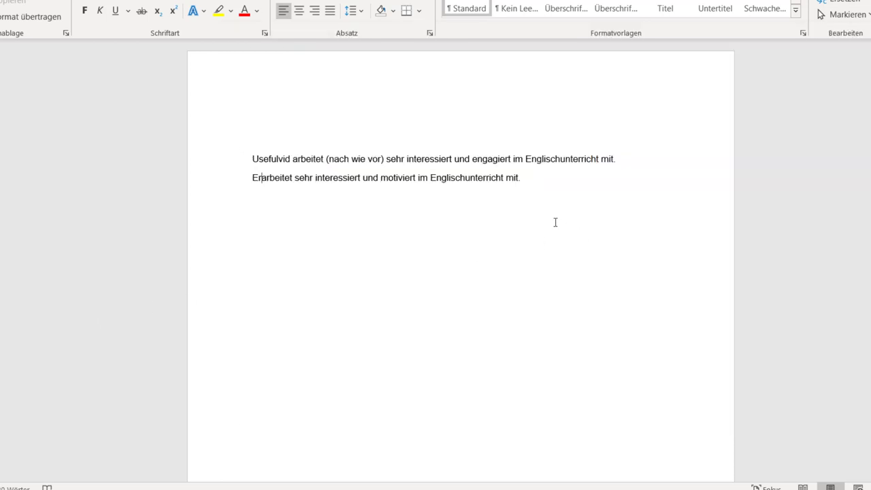
triple_click(161, 120)
key("Delete")
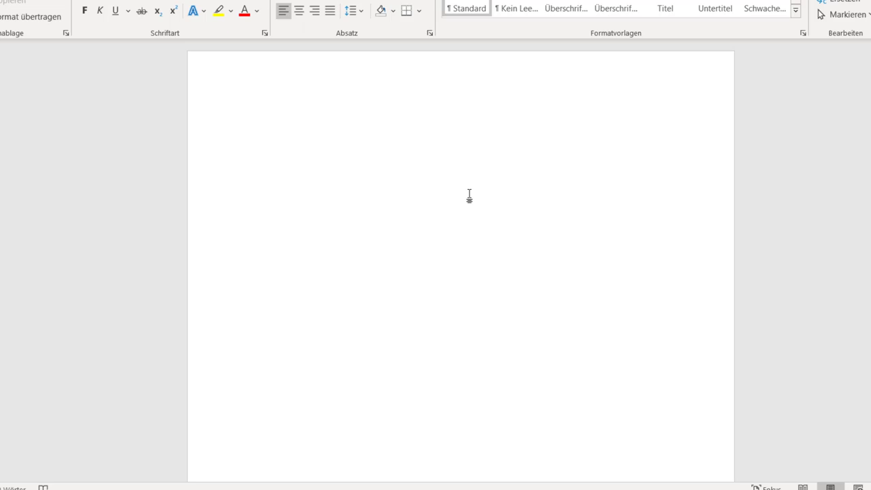
key("ctrl+alt+1")
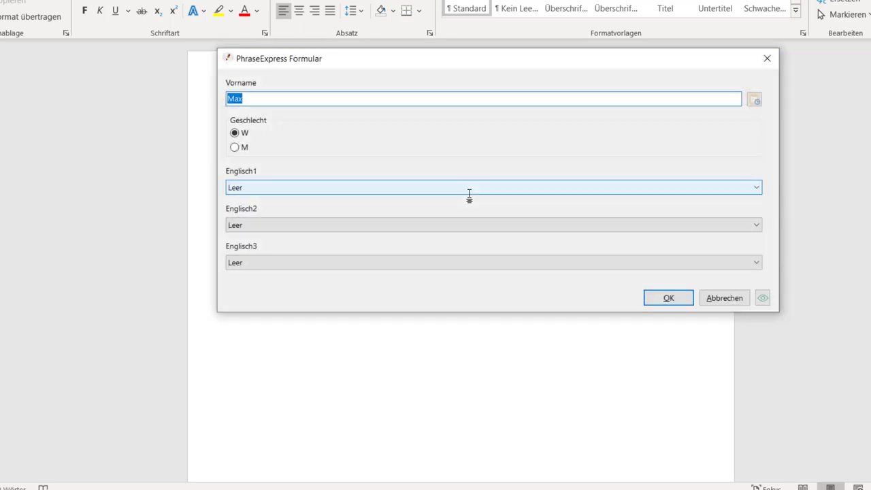
Step: Enter Usefulvid as the Vorname, select M, and set Englisch1 to the phrase "1$Vorname$ versteht häufig gehörte einfache Aufforderungen und Erklärungen"
type("Usefulvid")
left_click(243, 148)
left_click(262, 192)
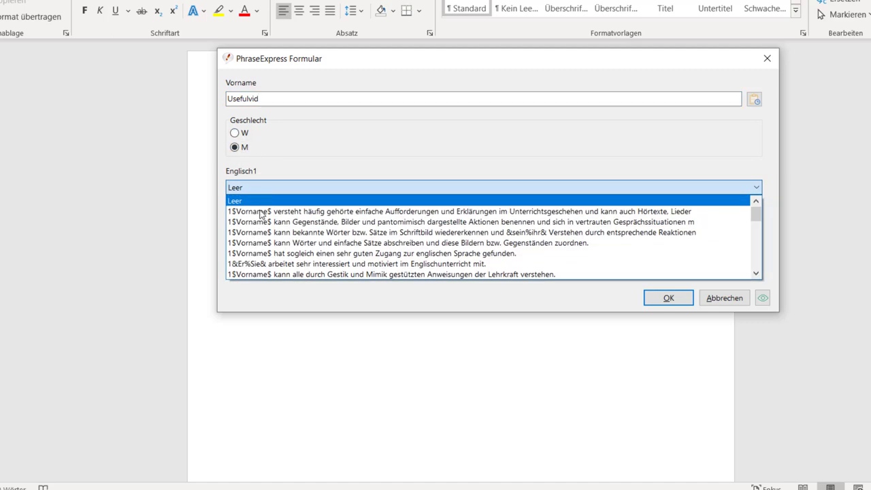
left_click(263, 212)
Step: Set Englisch2 to "1&Er%Sie& arbeitet sehr interessiert und motiviert" and Englisch3 to Leer, insert the text, and check the name and pronoun
left_click(260, 225)
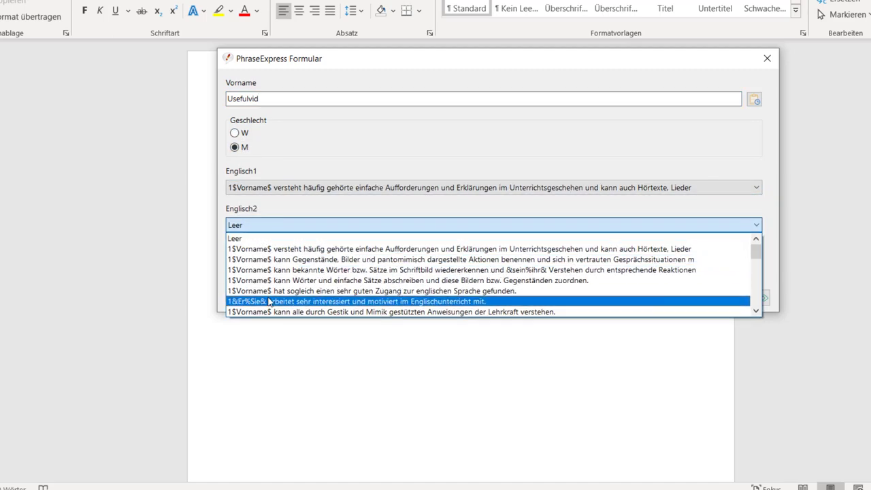
left_click(270, 302)
left_click(290, 265)
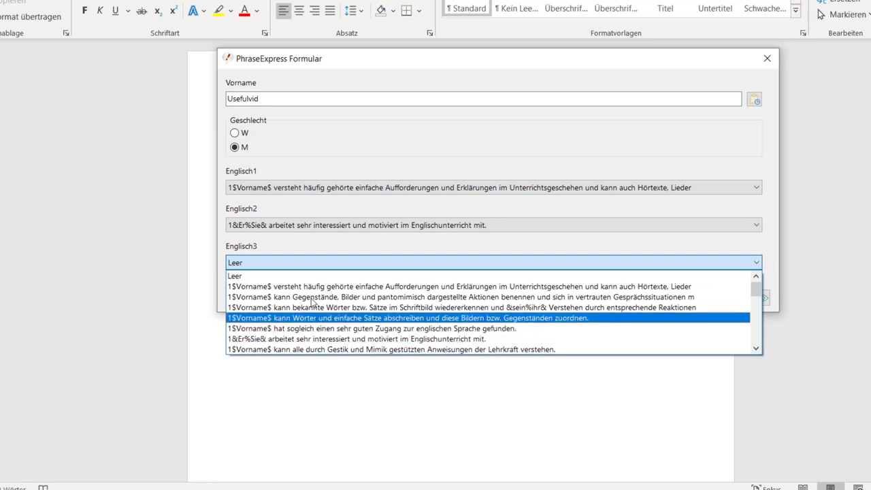
left_click(324, 275)
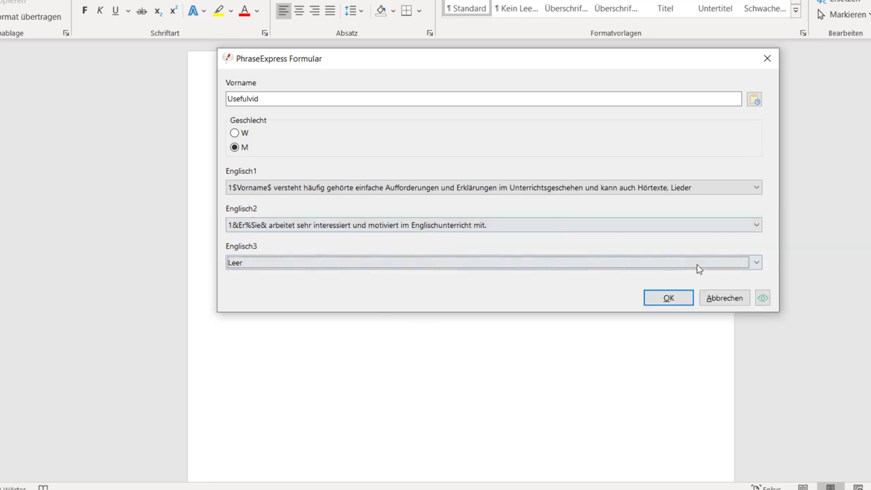
left_click(684, 298)
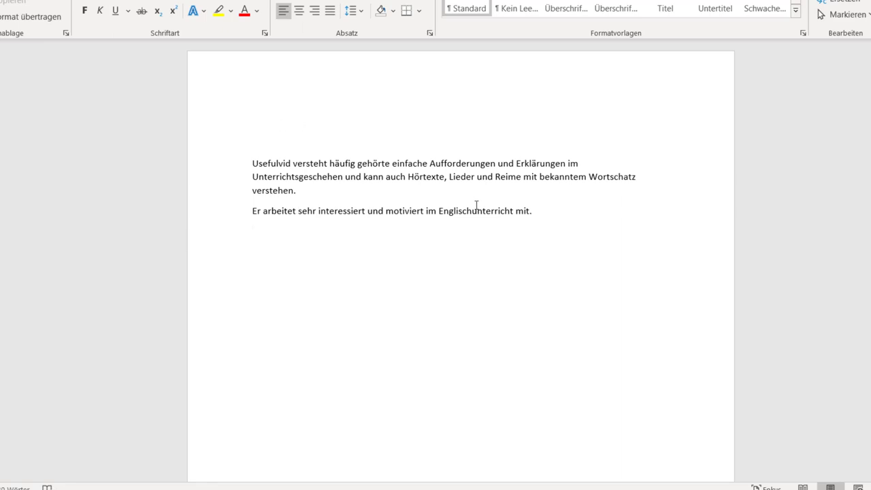
double_click(272, 163)
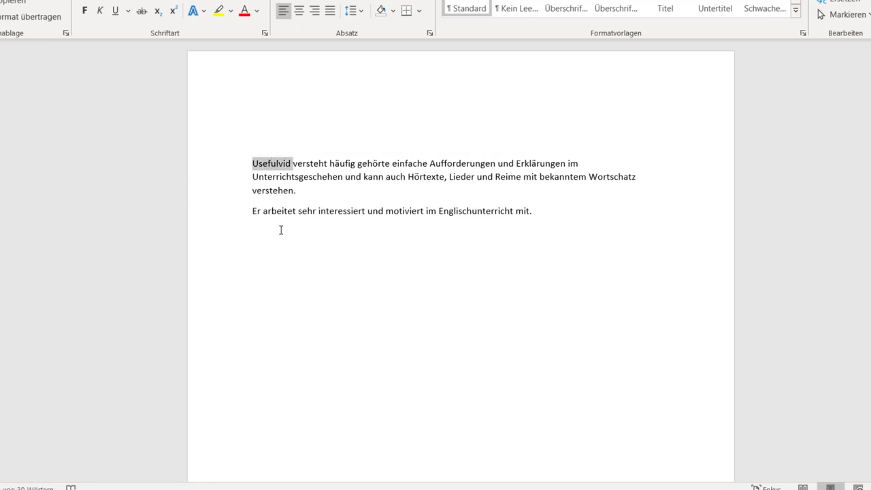
left_click(256, 212)
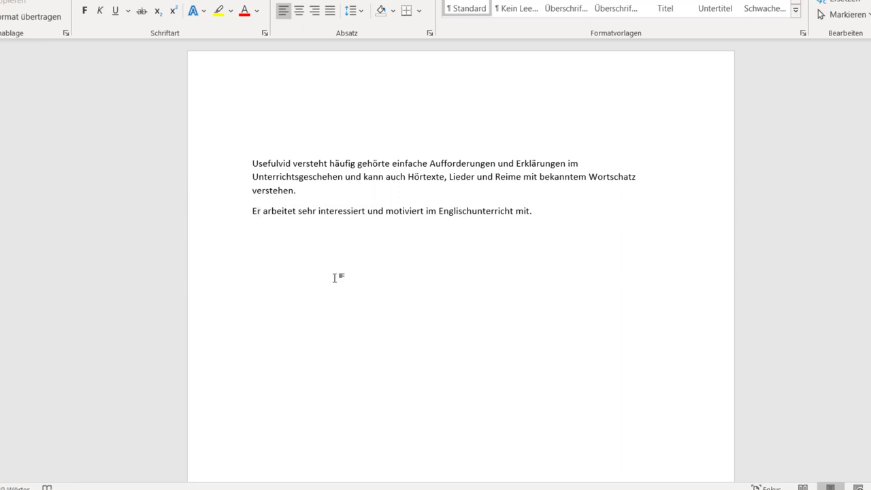
Step: Run the form again, enter a girl's first name, select W, and set Englisch1 to the phrase "1$Vorname$ kann Wörter und einfache Sätze abschreiben"
key("ctrl+alt+space")
type("Matthilde")
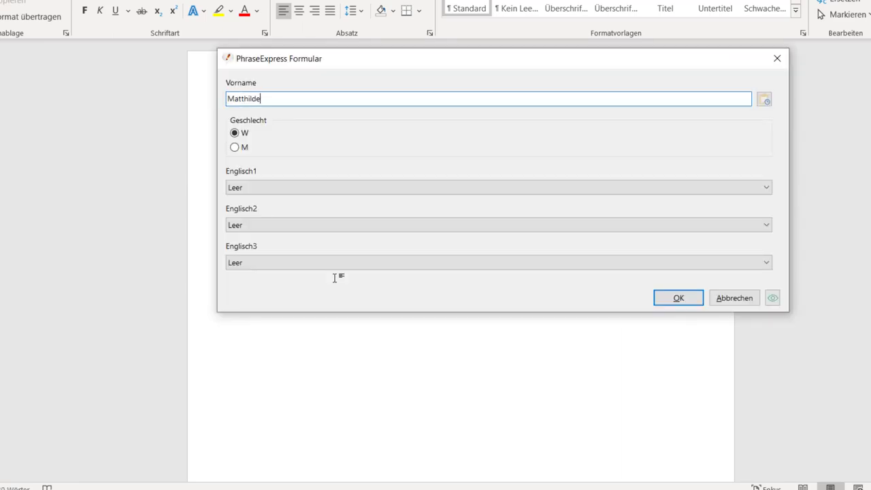
left_click(245, 136)
left_click(300, 188)
left_click(282, 245)
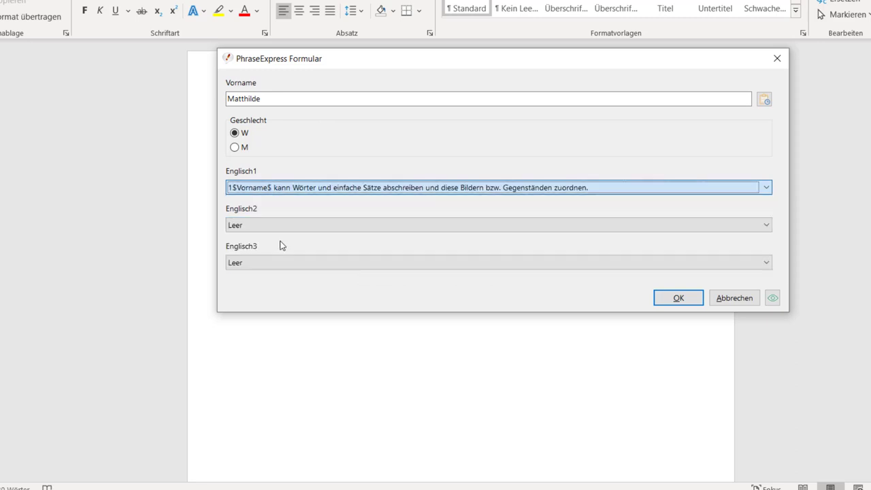
Step: Set Englisch2 to "1&Er%Sie& arbeitet sehr interessiert und motiviert", leave Englisch3 at Leer, and insert the text
left_click(301, 231)
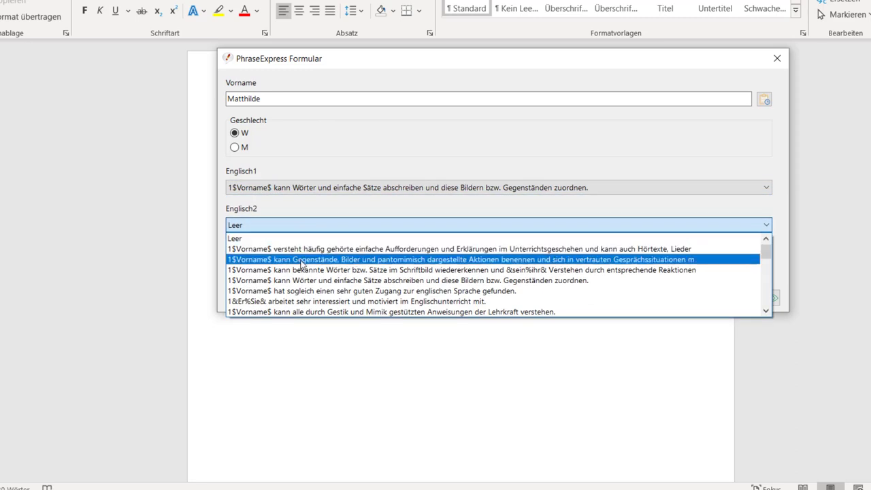
left_click(290, 303)
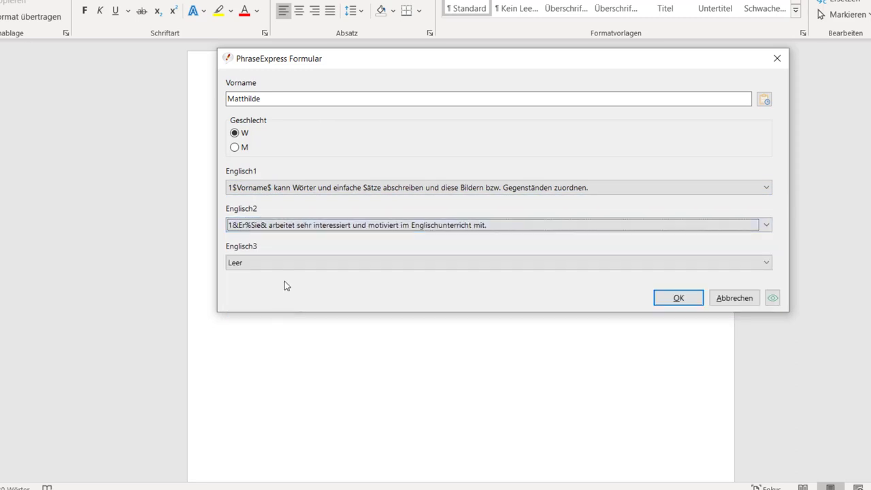
left_click(691, 303)
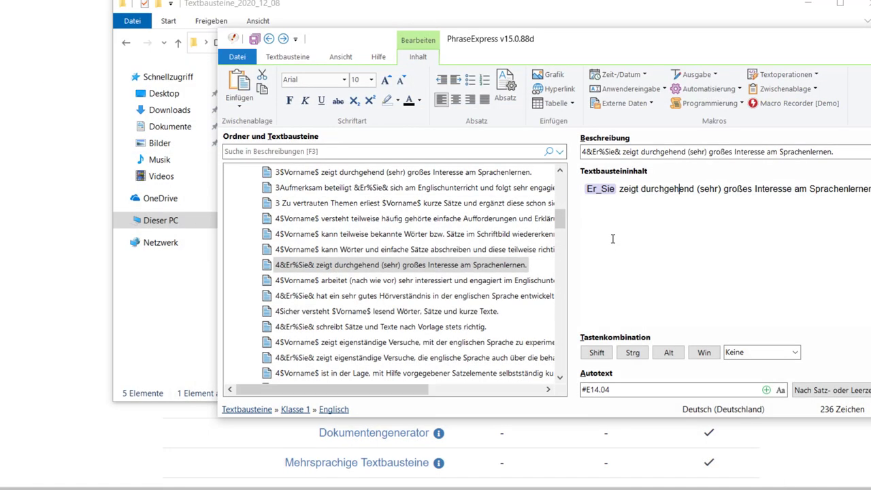
Step: In PhraseExpress, add a phrase selection dropdown to the Formular phrase, named and labelled Deutsch1, with Deutsch as its source folder
scroll(375, 247, "up", 8)
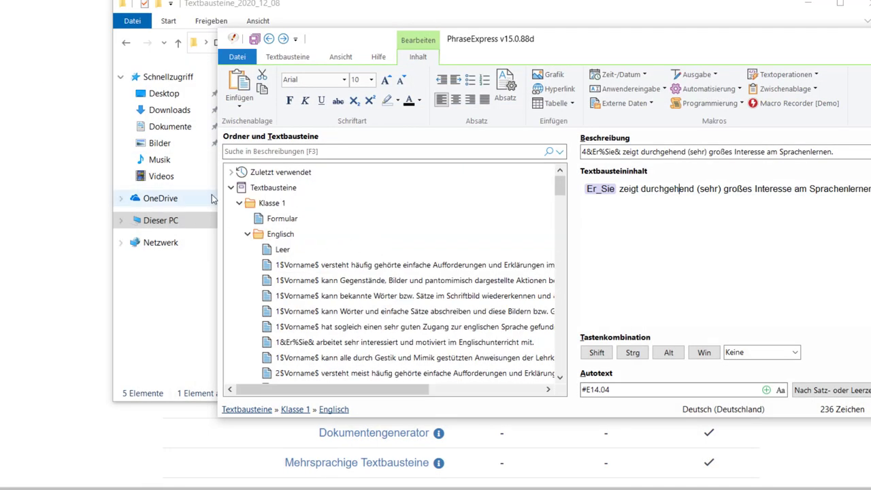
left_click(284, 221)
left_click(679, 244)
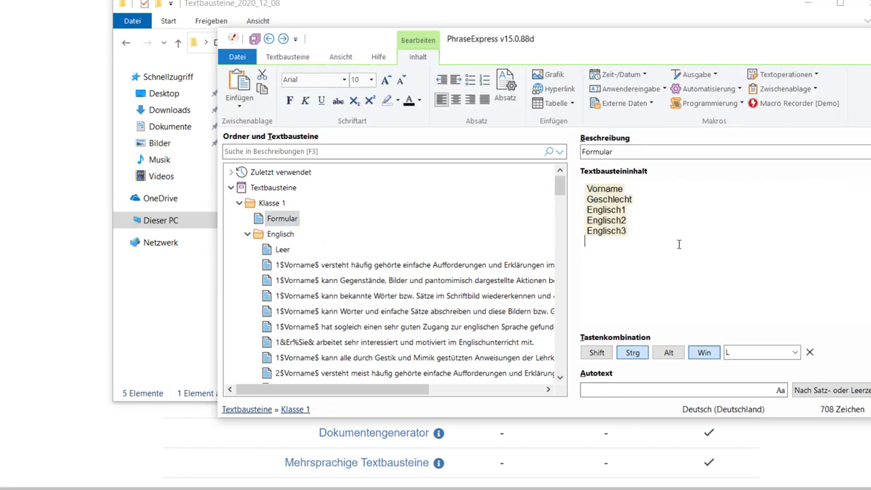
left_click(656, 88)
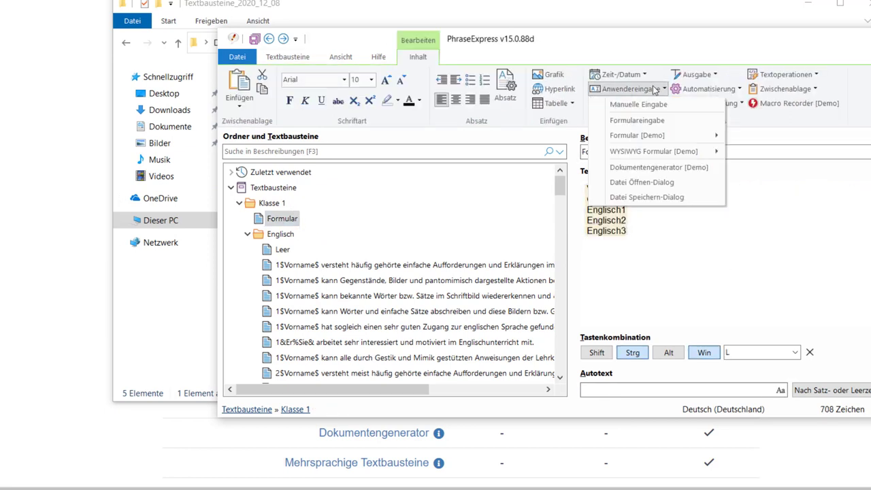
mouse_move(666, 138)
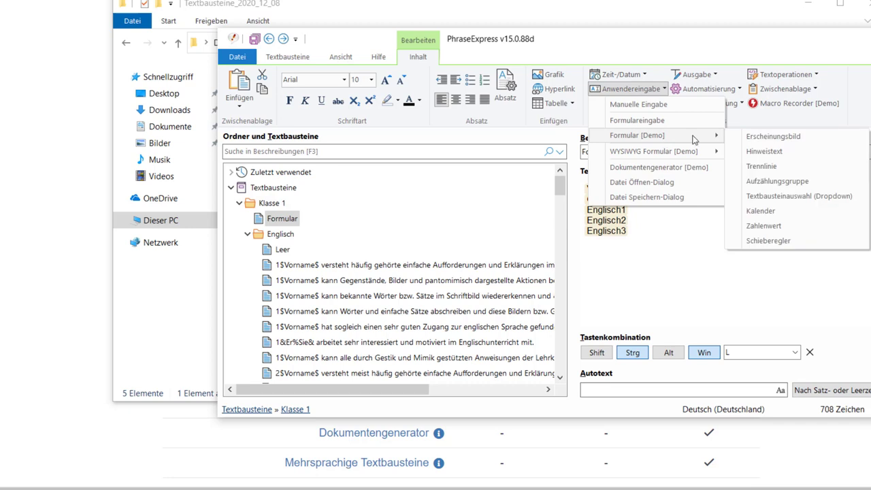
left_click(807, 195)
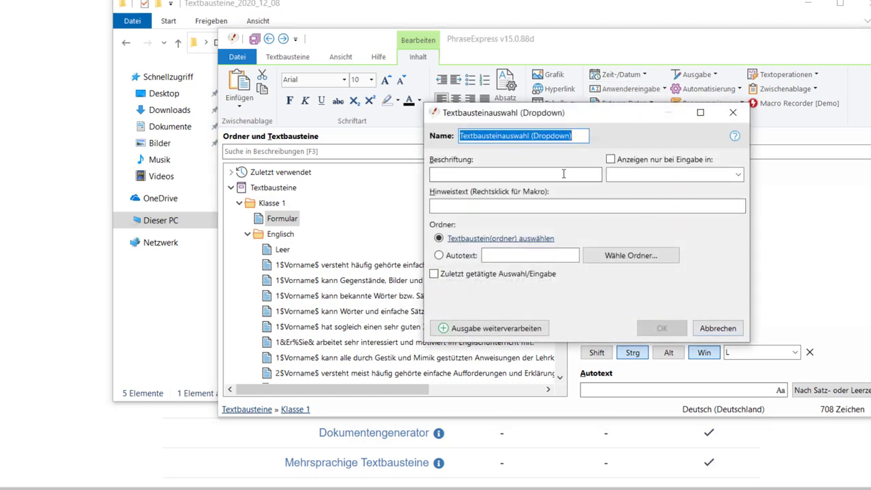
type("Deutsch1")
left_click(564, 174)
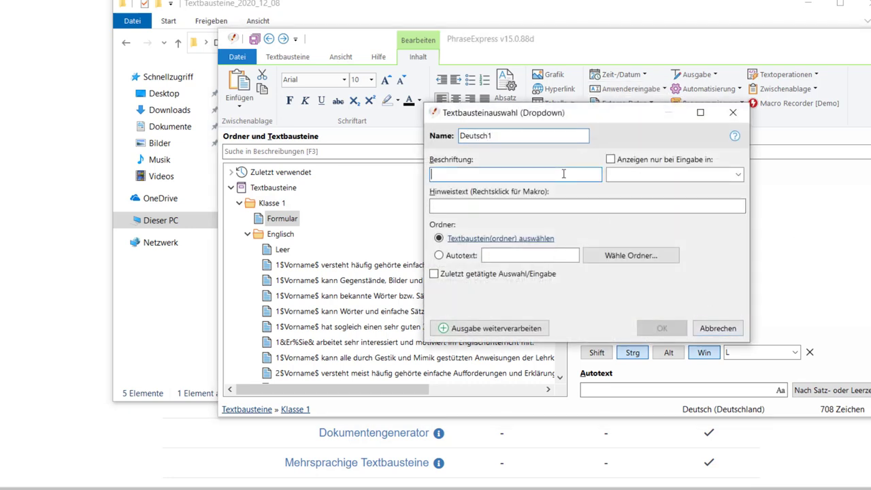
type("Deutsch1")
left_click(501, 239)
left_click(640, 391)
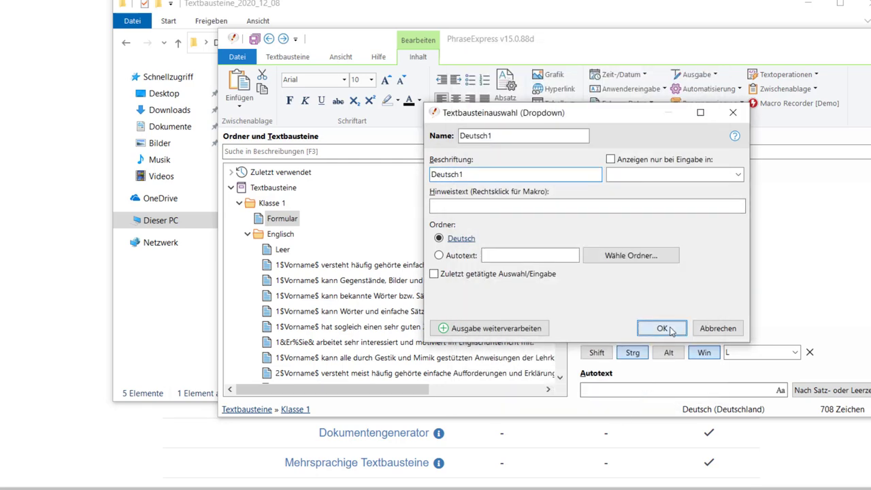
left_click(661, 329)
Step: Edit a copy of the Deutsch1 dropdown in the Formular phrase, setting its name and label to Deutsch2
double_click(658, 249)
left_click(493, 172)
key("BackSpace")
type("2")
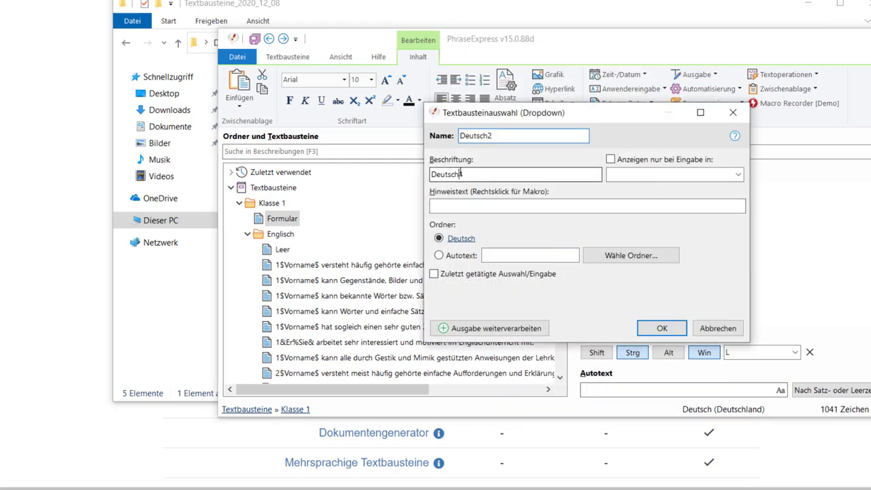
left_click(661, 328)
Step: Edit a second copy of the German dropdown in the Formular phrase, setting its name and label to Deutsch3
double_click(613, 263)
key("BackSpace")
type("3")
left_click(530, 174)
left_click(659, 328)
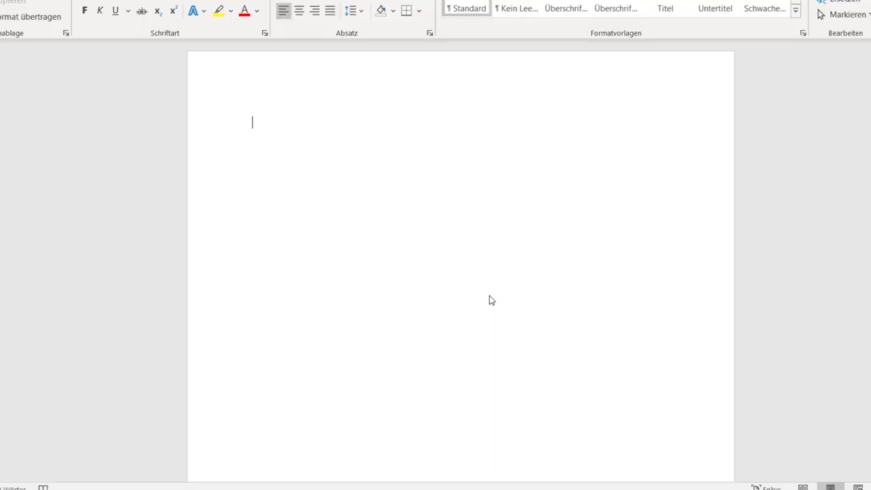
Step: Run the form in Word, setting Englisch1 and Englisch3 to "kann Wörter und einfache Sätze abschreiben" and Englisch2 to "kann bekannte Wörter bzw. Sätze im Schriftbild wiedererkennen"
key("ctrl+alt+p")
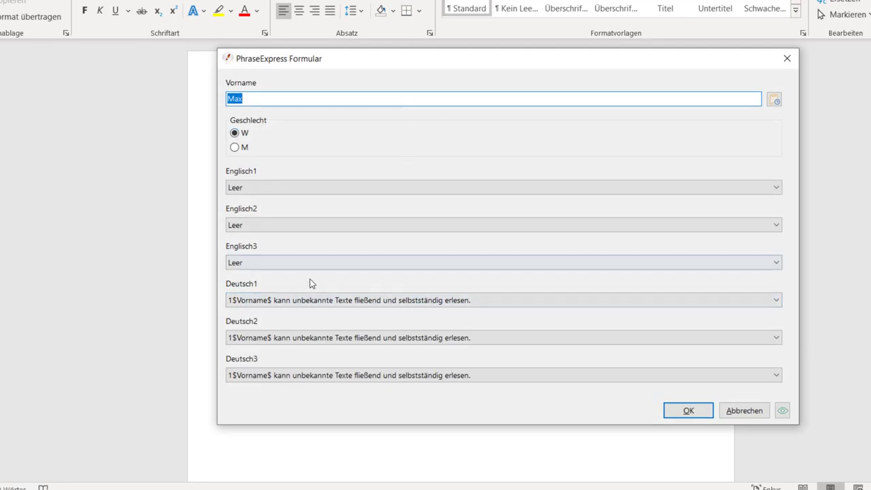
left_click(398, 300)
left_click(399, 303)
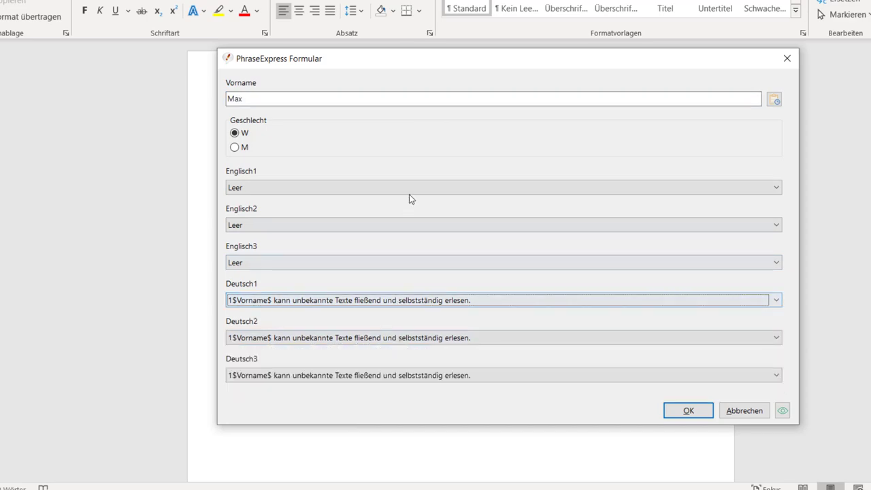
left_click(409, 190)
left_click(408, 245)
left_click(426, 224)
left_click(407, 271)
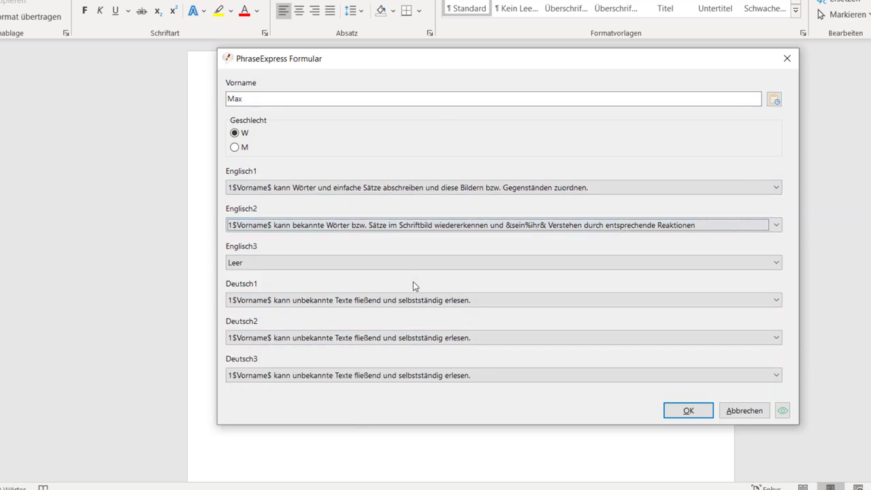
left_click(431, 264)
left_click(408, 313)
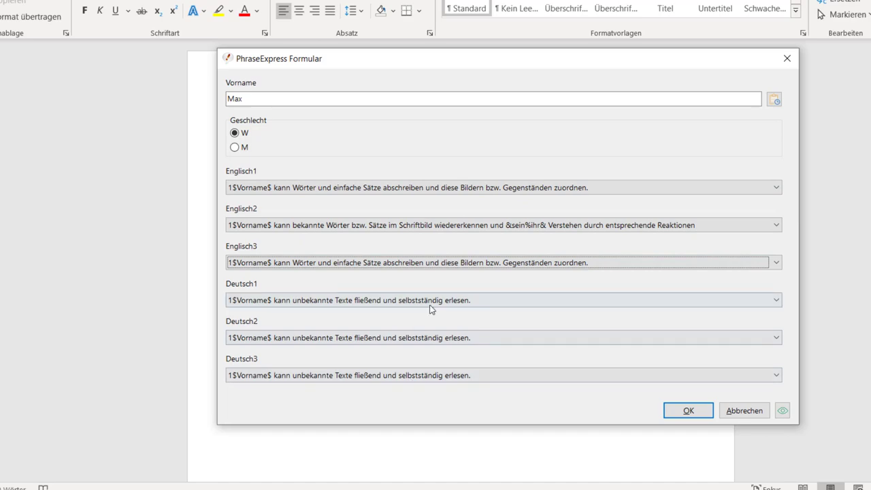
Step: Set Deutsch1 and Deutsch2 to "1$Vorname$ schreibt Texte stets fehlerfrei ab" and Deutsch3 to "5Es gelingt $Vorname$ noch nicht Texte ohne Fehler abzuschreiben"
left_click(430, 304)
left_click(428, 325)
left_click(429, 338)
left_click(410, 399)
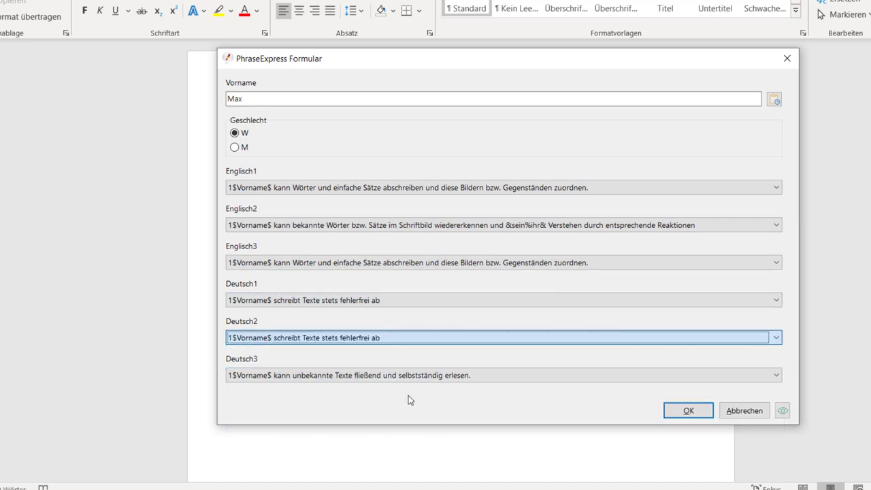
left_click(428, 376)
scroll(447, 450, "down", 3)
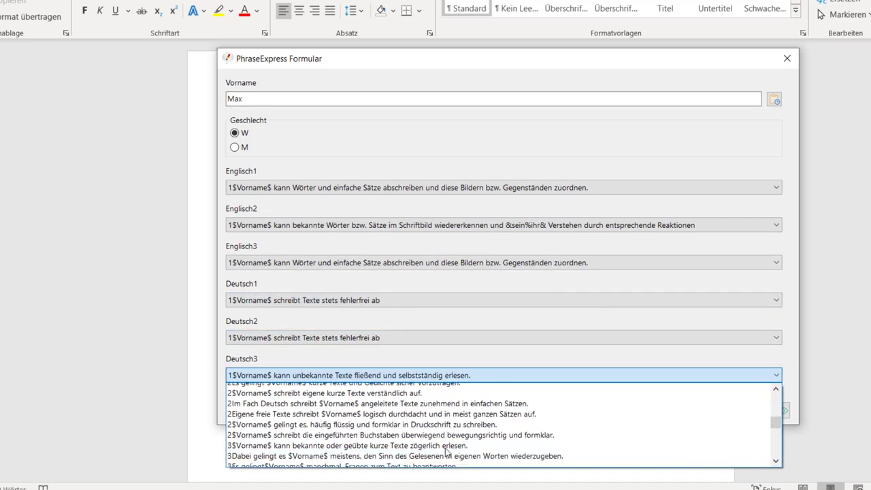
scroll(447, 453, "down", 10)
left_click(446, 446)
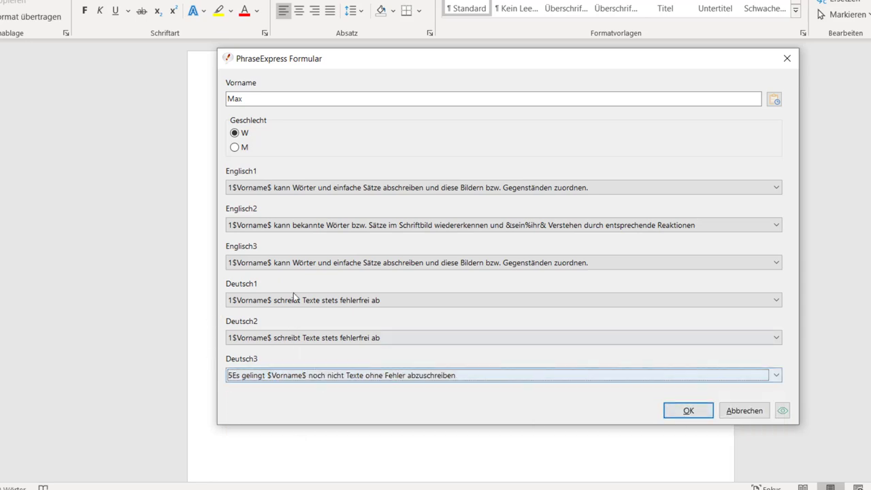
Step: Select M as the Geschlecht, insert the text, and check the &sein%ihr& placeholder in the second sentence
left_click(235, 147)
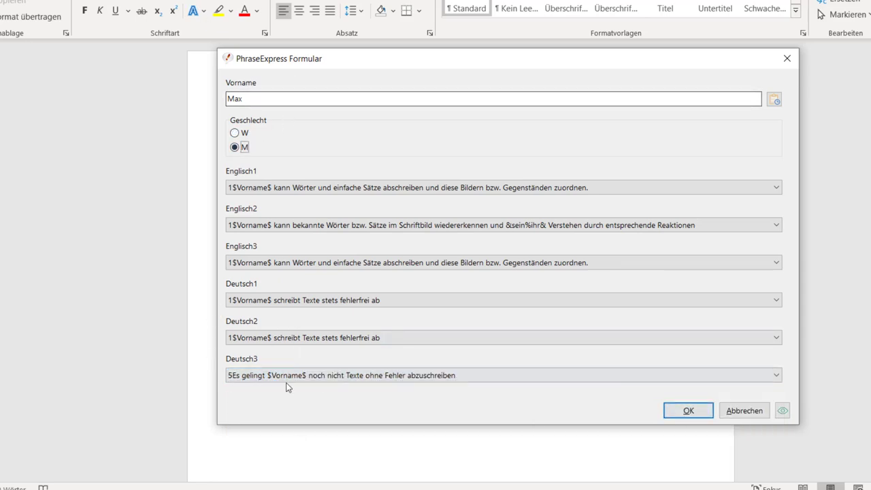
left_click(689, 412)
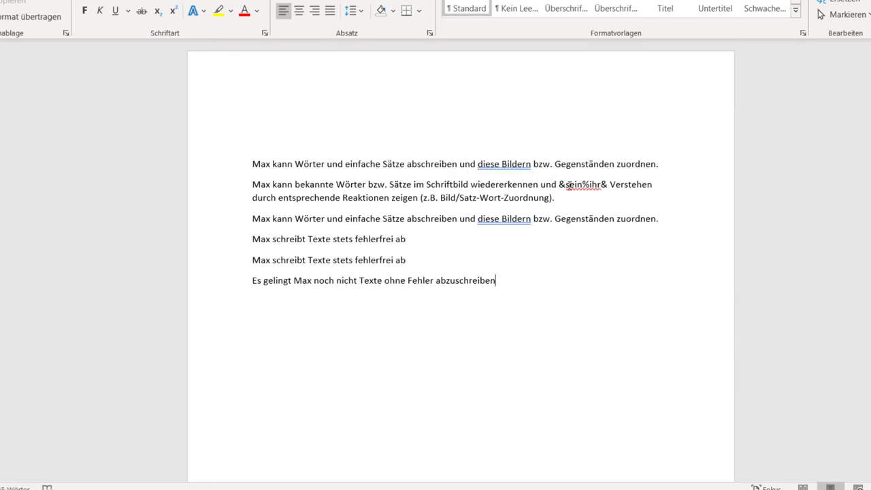
left_click_drag(563, 184, 601, 187)
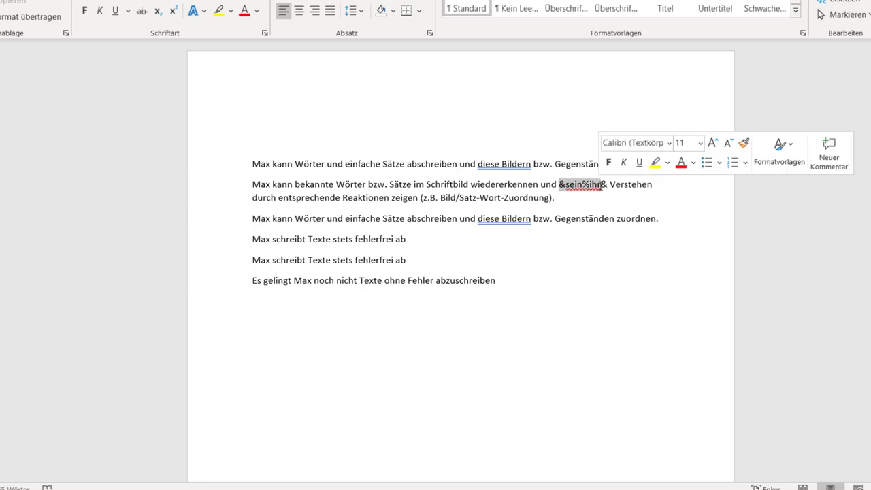
left_click(601, 187)
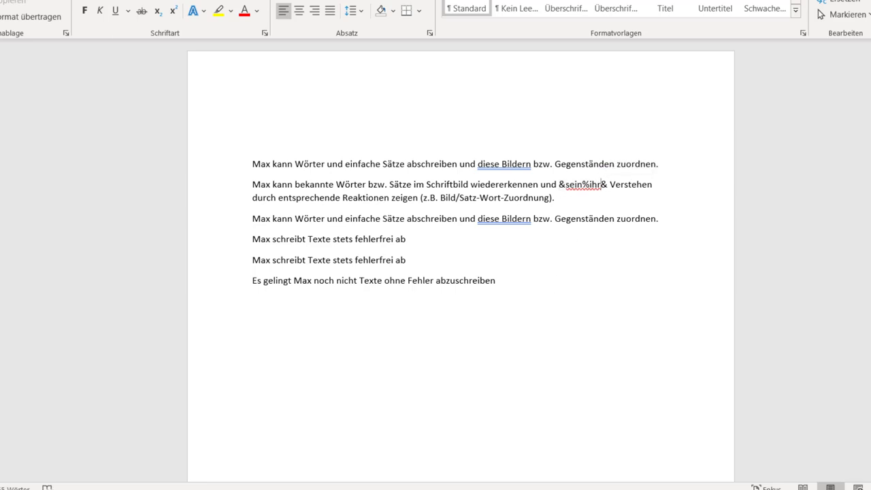
Step: Switch to PhraseExpress, search the phrases for "sein", and examine the first matching phrases for the &sein%ihr& placeholder
left_click(397, 489)
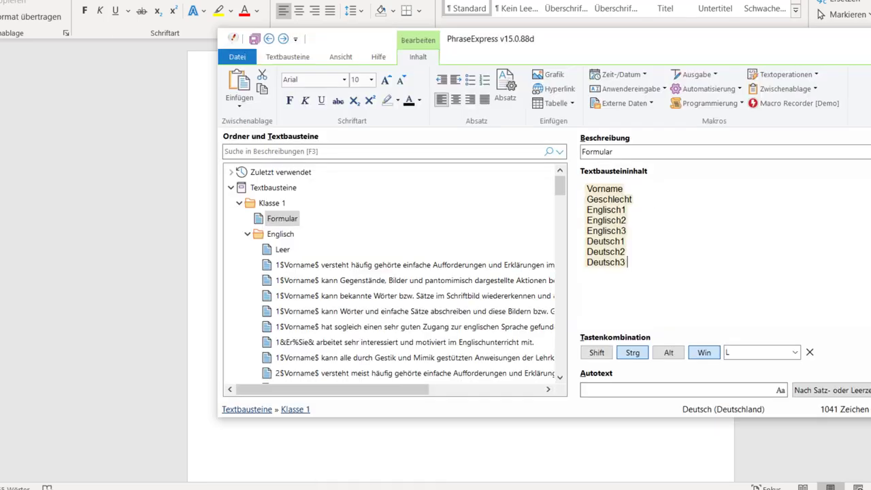
left_click(329, 311)
left_click(283, 219)
scroll(323, 293, "down", 2)
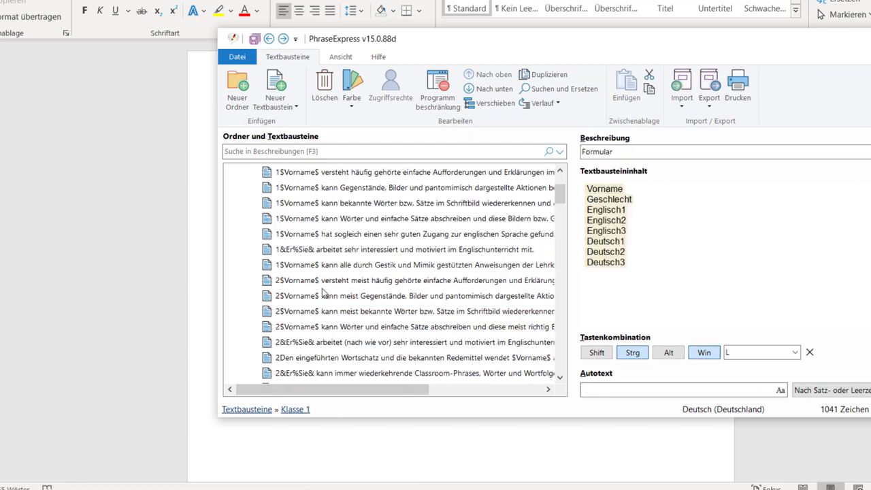
left_click(370, 151)
type("sein")
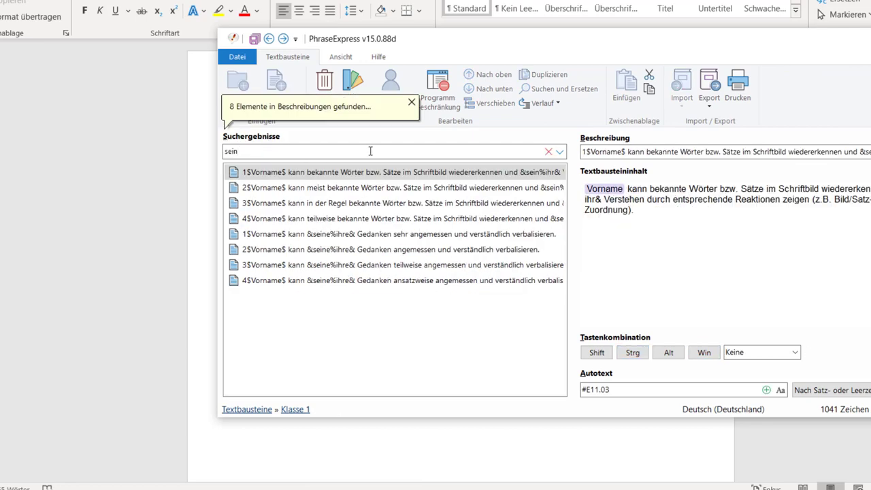
left_click(389, 172)
key("Down")
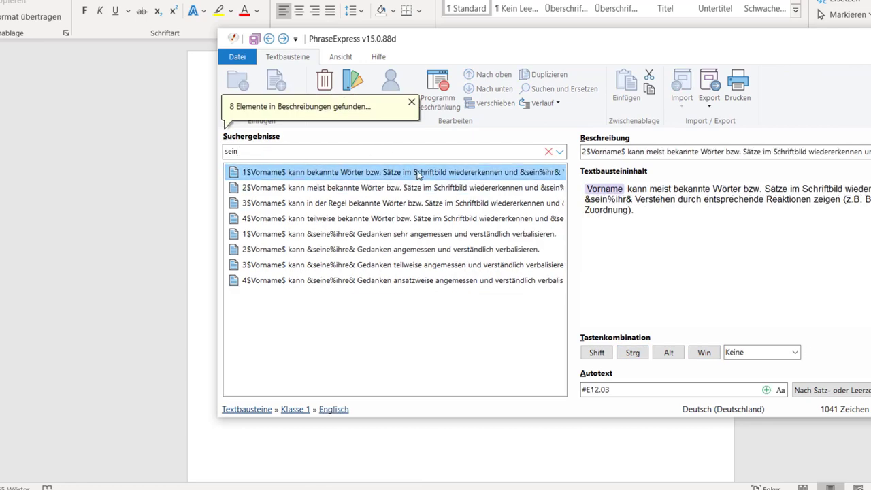
key("Up")
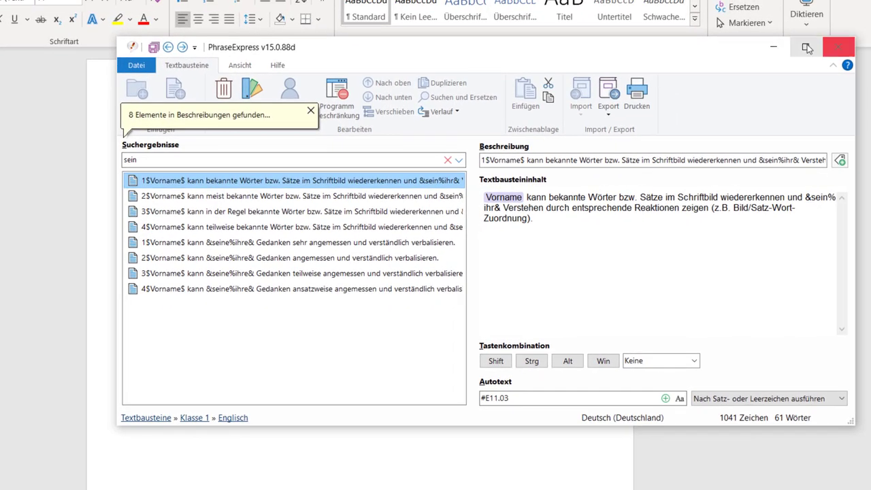
Step: Copy the &sein%ihr& placeholder from the content of the "1$Vorname$ kann bekannte Wörter bzw. Sätze" phrase
left_click(842, 196)
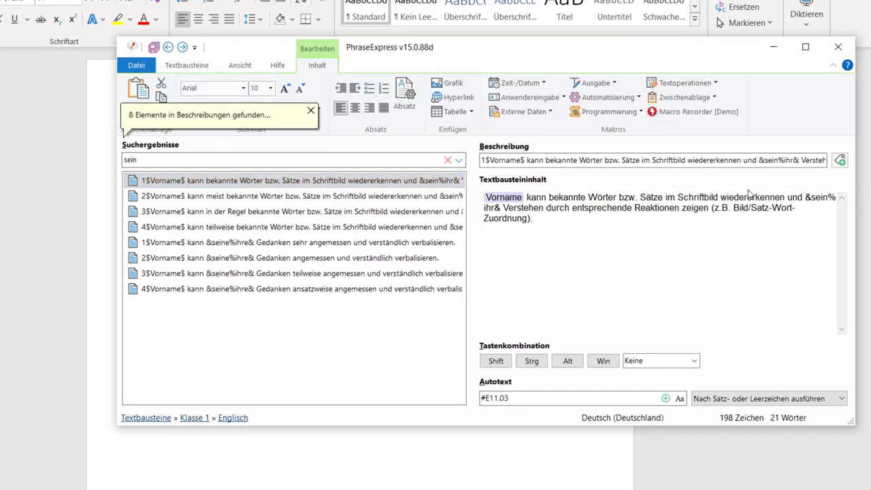
left_click_drag(808, 197, 502, 208)
key("ctrl+c")
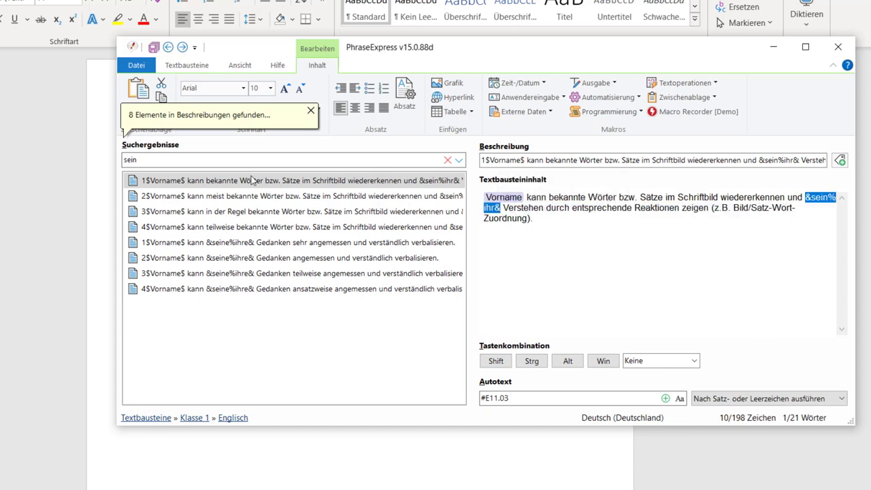
Step: Open Search and Replace for the Klasse 1 folder, set the search text to &sein%ihr& and clear the old replacement
left_click(447, 162)
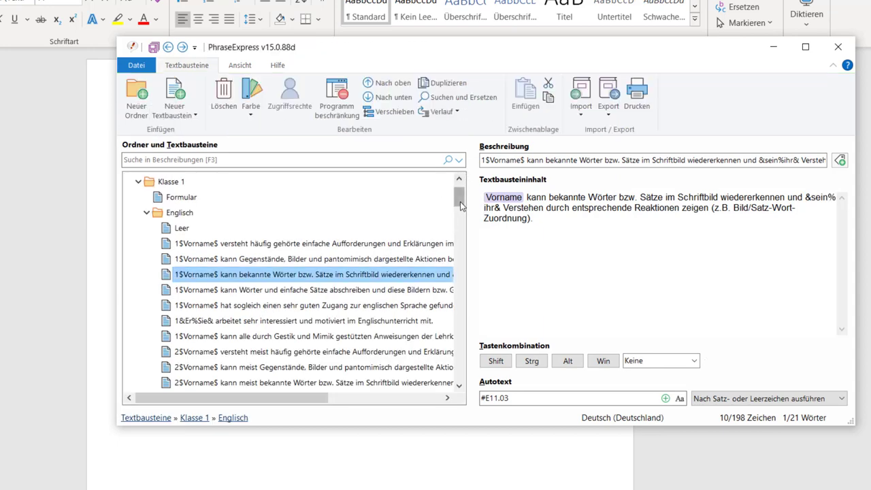
scroll(460, 206, "up", 1)
left_click(170, 211)
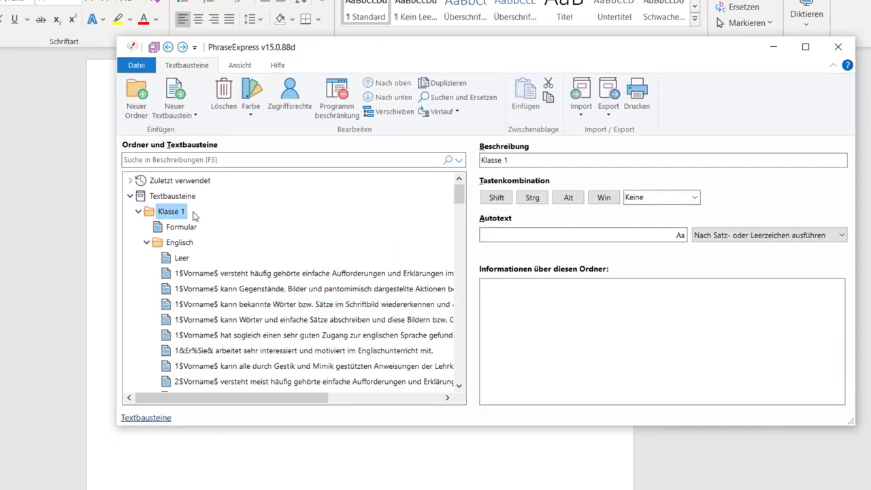
left_click(449, 99)
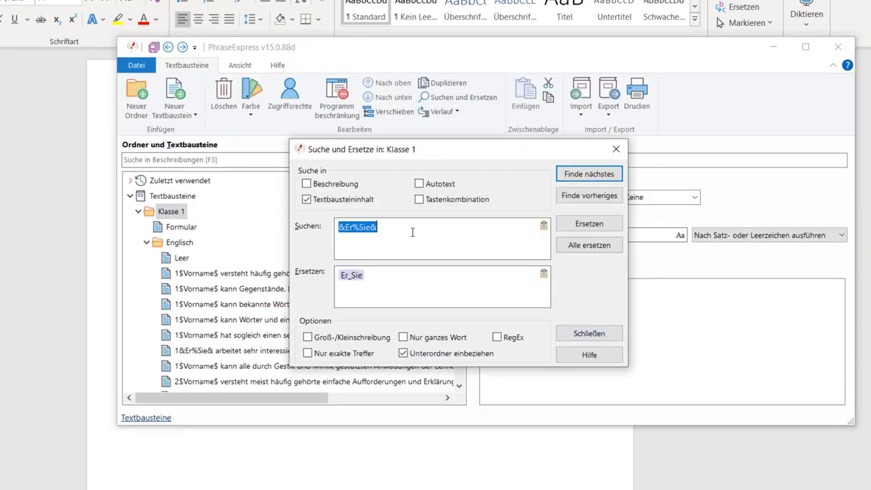
type("&sein%ihr&")
key("BackSpace")
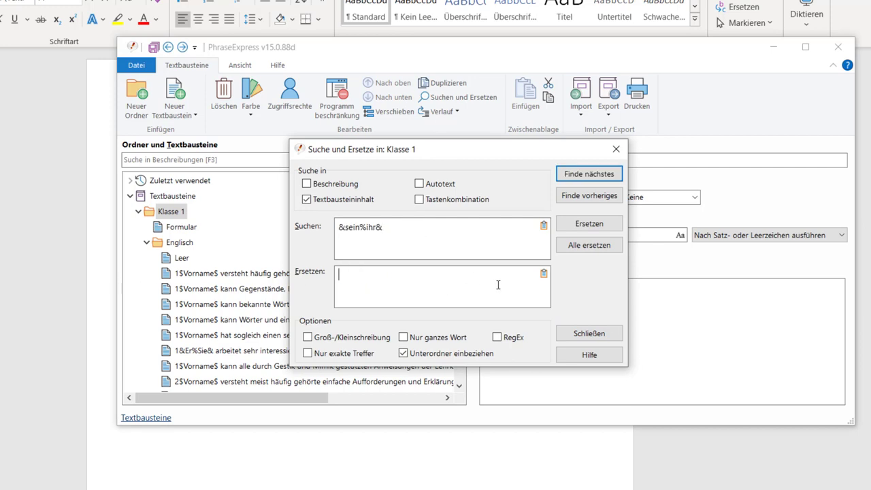
Step: Insert an If-Then-Else macro named sein_ihr as the replacement for the &sein%ihr& placeholder
right_click(523, 282)
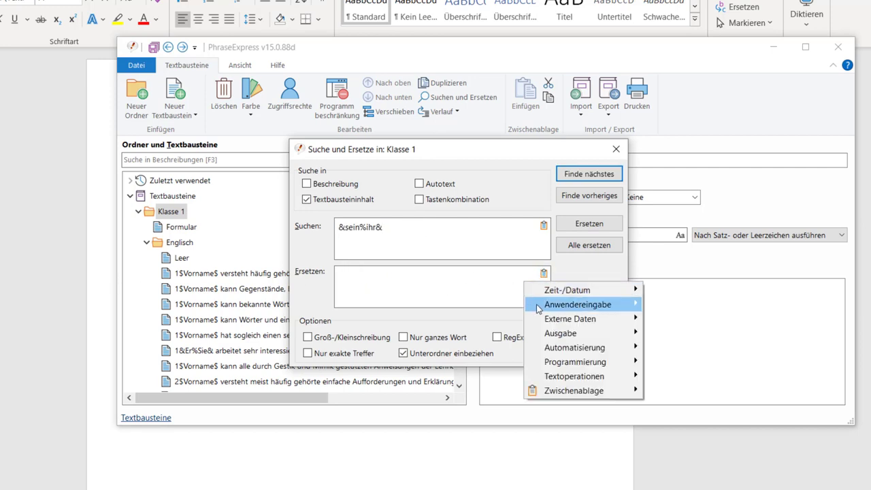
mouse_move(576, 378)
mouse_move(599, 363)
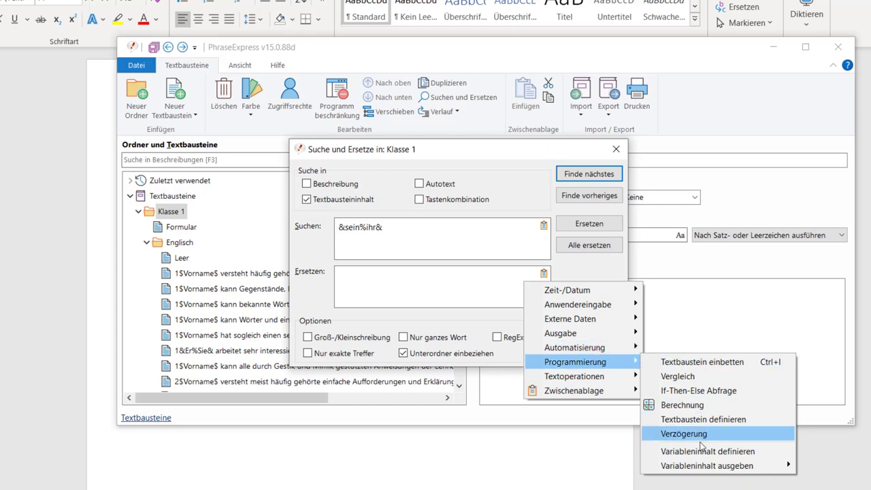
mouse_move(696, 467)
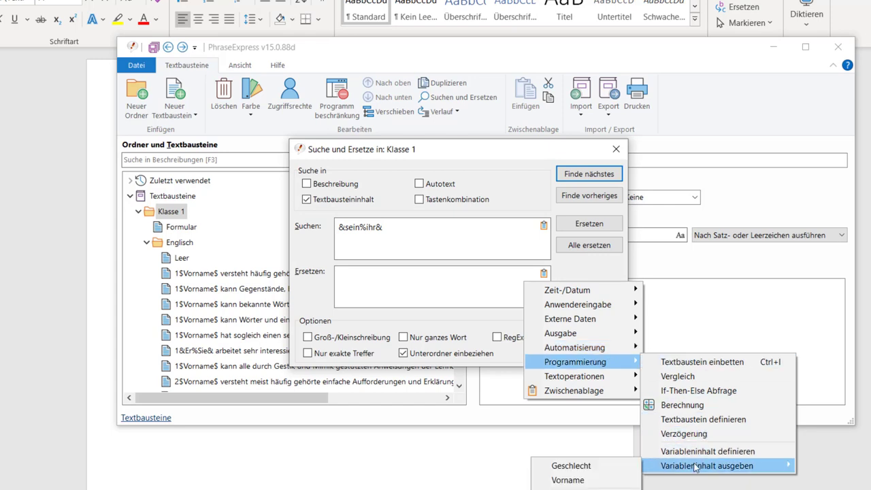
left_click(708, 391)
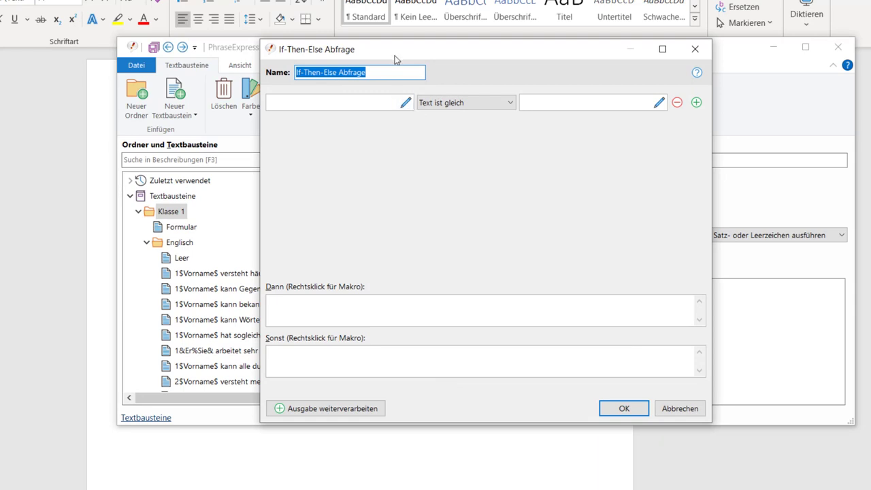
key("ctrl+v")
key("ctrl+a")
type("sein_ihr")
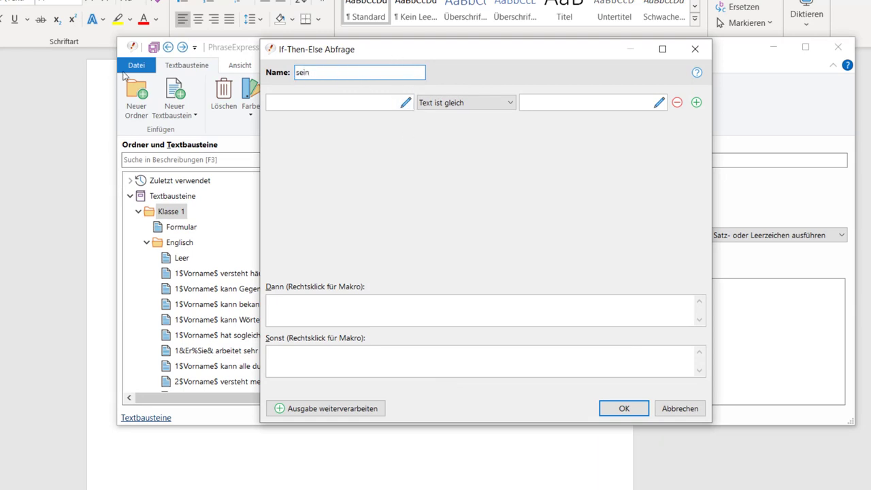
Step: Make the sein_ihr macro output "ihr" if the Geschlecht variable equals W and "sein" otherwise
left_click(407, 103)
mouse_move(498, 224)
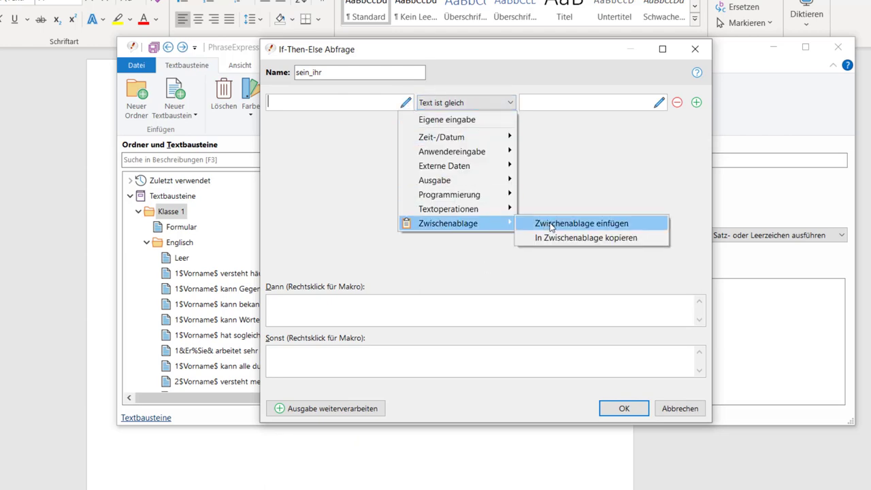
mouse_move(474, 209)
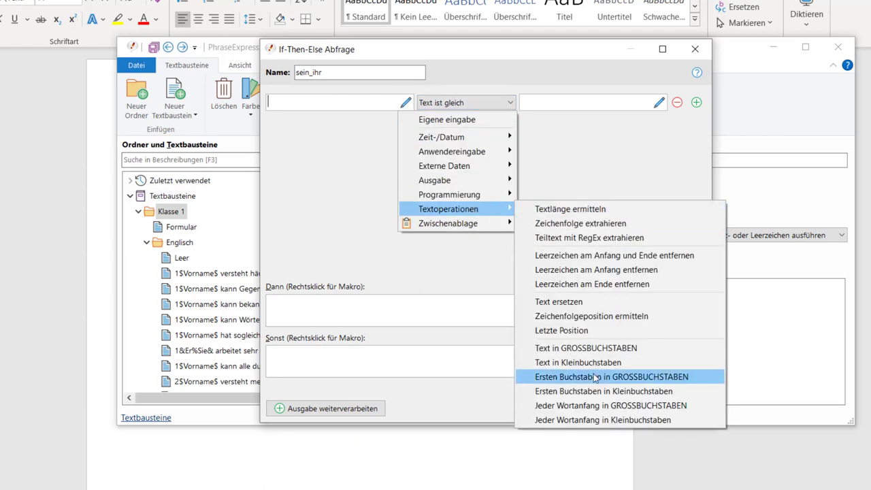
mouse_move(450, 197)
mouse_move(564, 254)
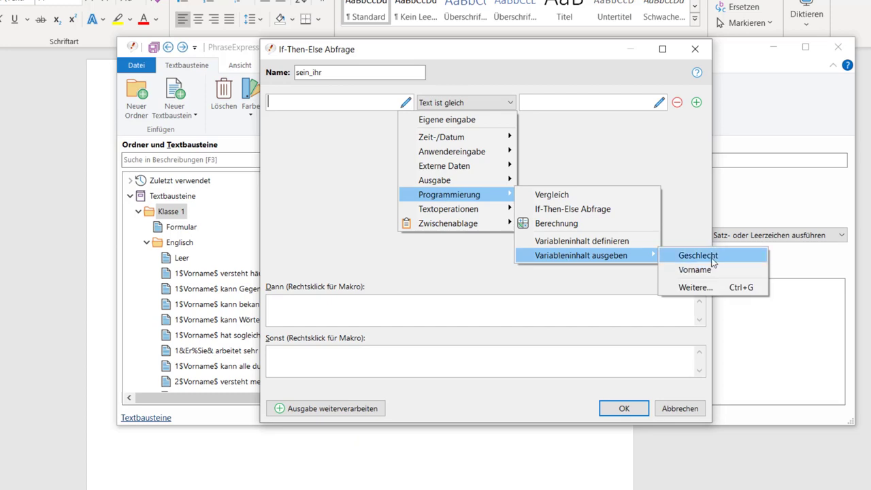
left_click(694, 254)
left_click(562, 100)
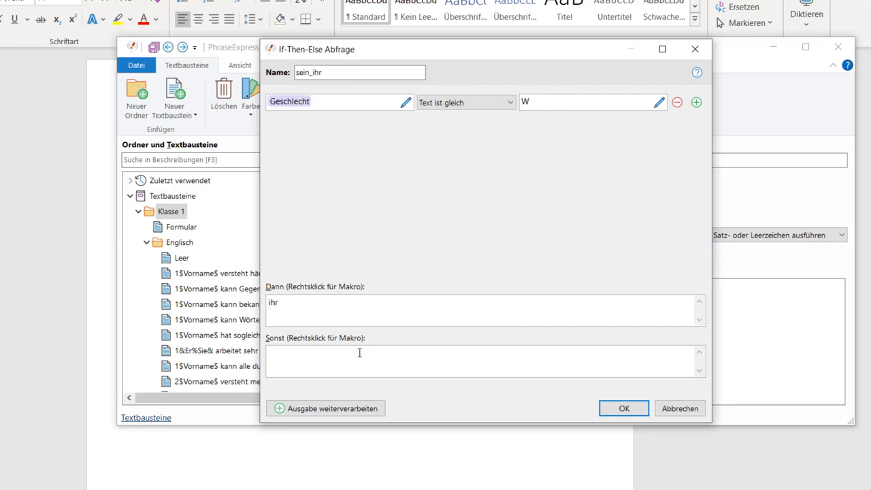
Step: Add the output processing "Bei Satzanfang mit Großbuchstaben beginnen" to the sein_ihr macro and accept the macro
left_click(326, 409)
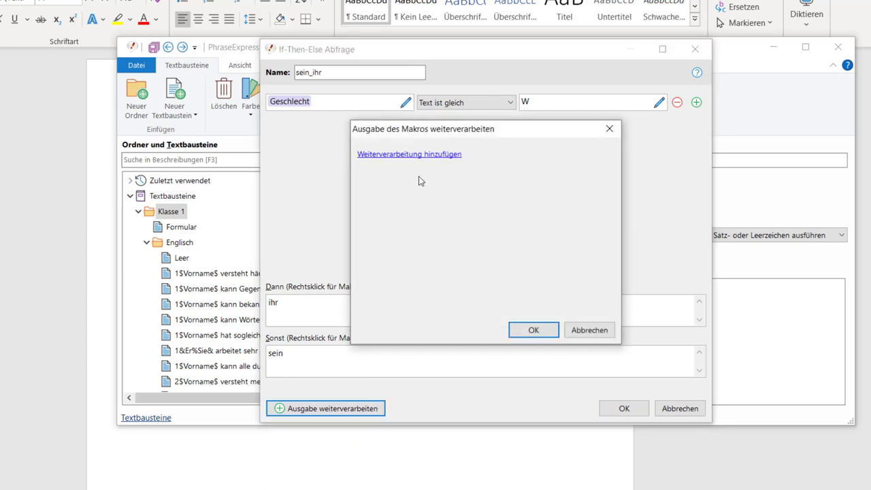
left_click(428, 157)
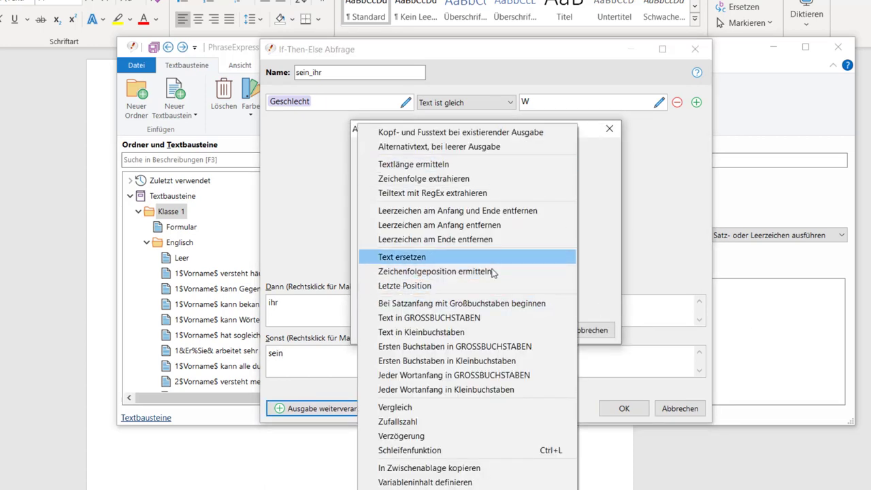
left_click(524, 304)
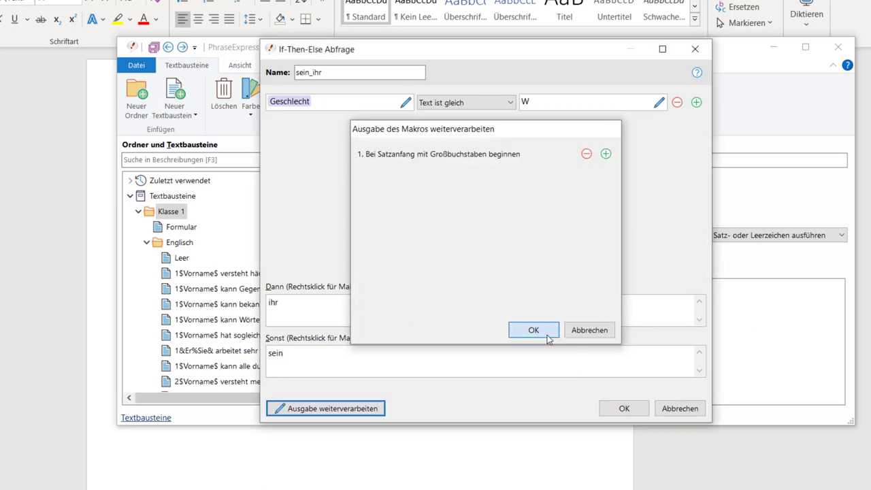
left_click(534, 330)
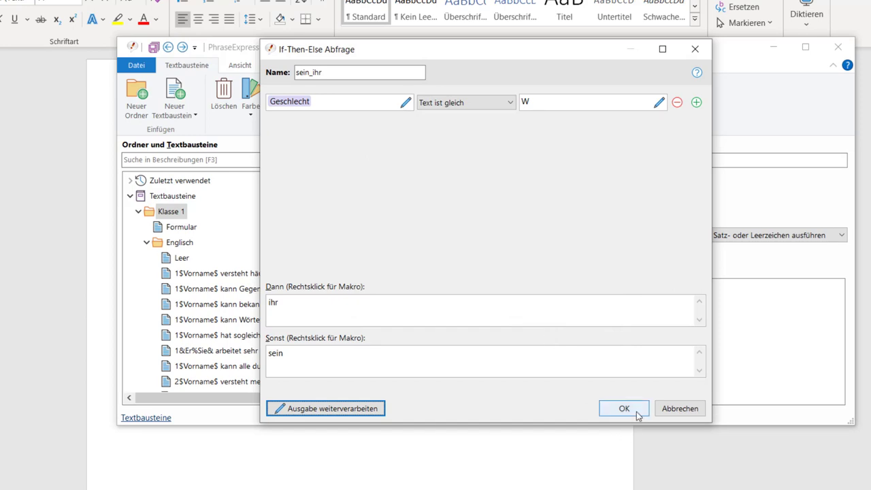
left_click(624, 409)
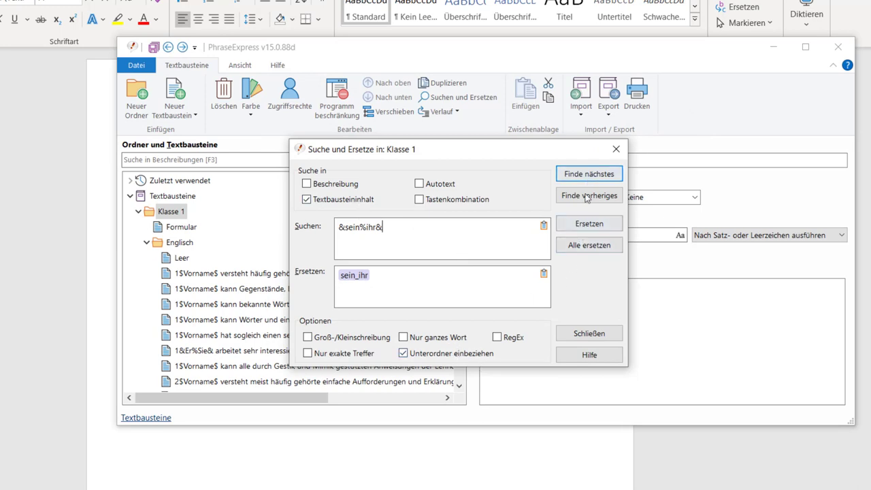
Step: Replace all &sein%ihr& placeholders in the Klasse 1 phrases with the sein_ihr macro and close Search and Replace
left_click(589, 246)
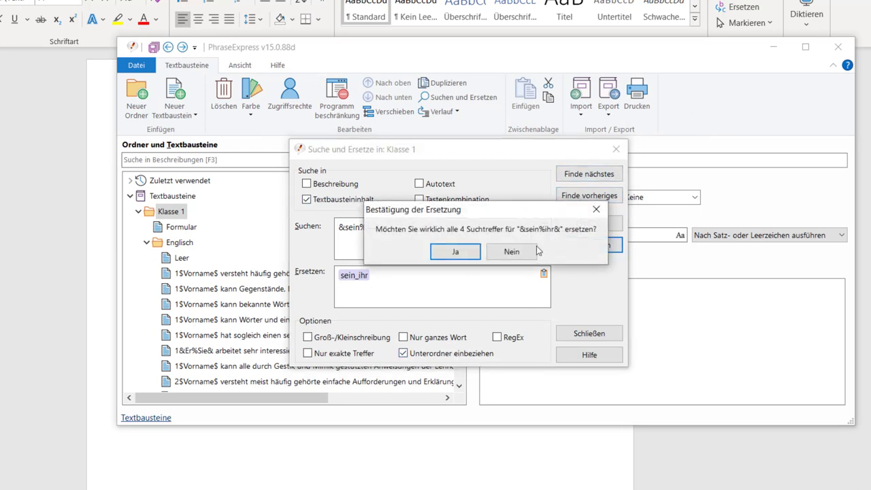
left_click(461, 256)
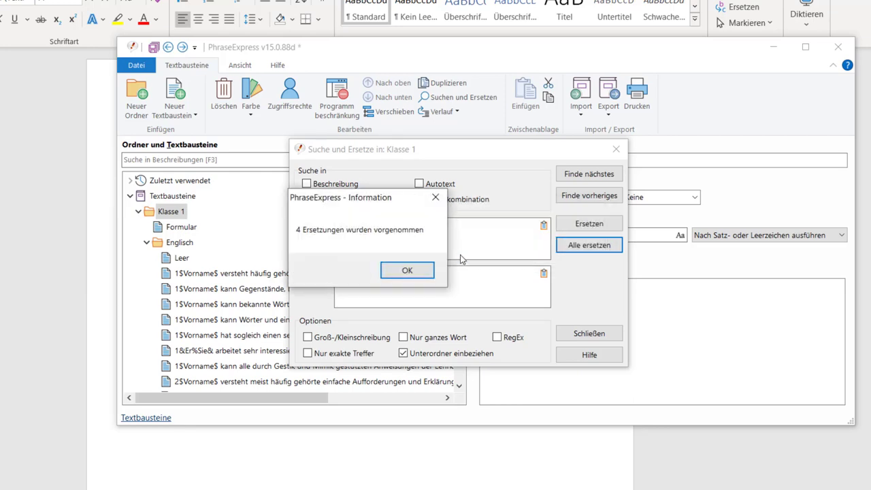
left_click(419, 274)
left_click(590, 334)
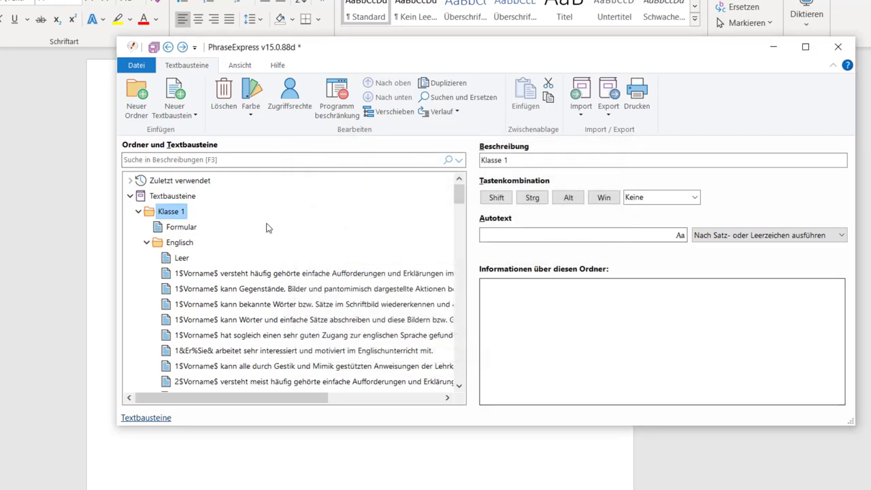
Step: Search the phrases for "sein" and copy the &seine%ihre& placeholder from the content of the "Gedanken sehr angemessen" phrase
type("sein")
left_click(382, 245)
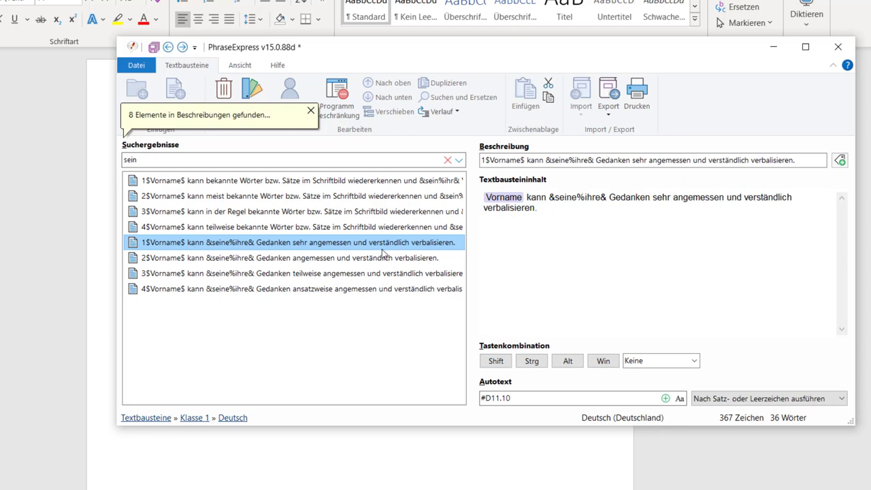
left_click(550, 196)
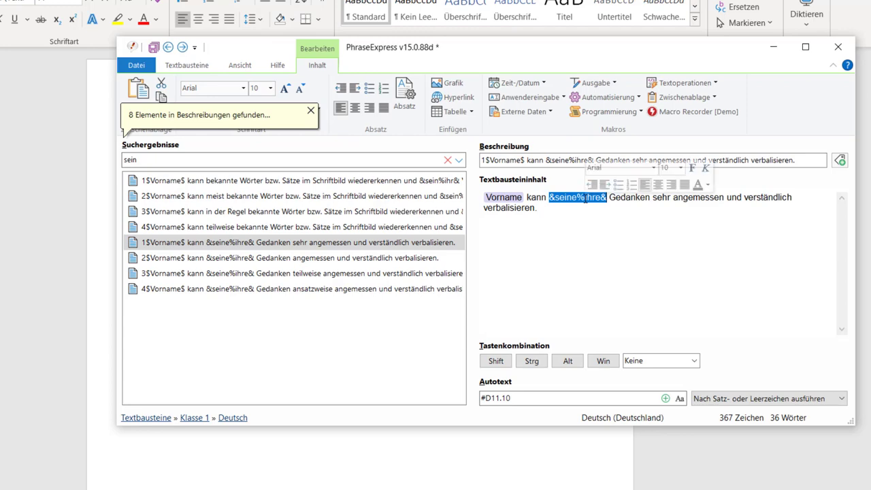
Step: Clear the phrase search and open Search and Replace for Klasse 1 with &seine%ihre& as search text and an empty replacement
left_click(447, 159)
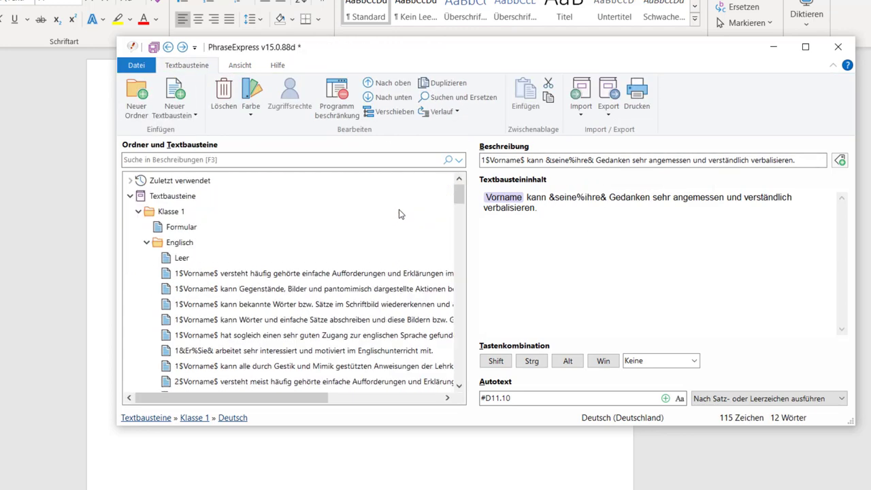
right_click(171, 209)
key("Escape")
scroll(456, 257, "down", 10)
scroll(456, 258, "up", 10)
left_click(170, 211)
left_click(456, 97)
key("Tab")
key("Delete")
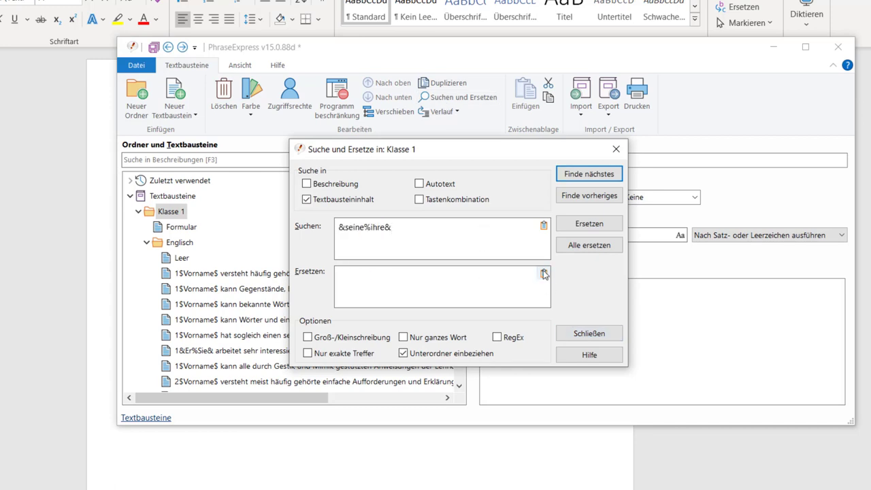
Step: Insert an If-Then-Else macro named seine_ihre as the replacement for the &seine%ihre& placeholder
left_click(544, 273)
mouse_move(542, 361)
left_click(646, 391)
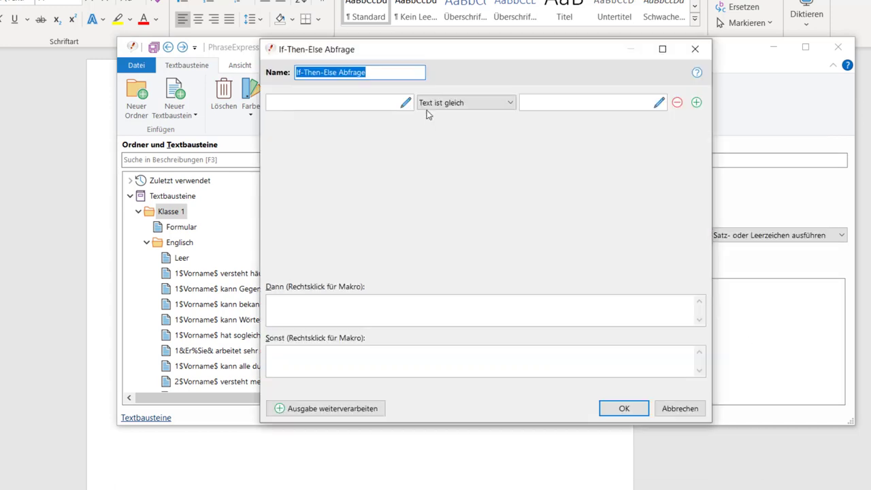
type("seine_ihre")
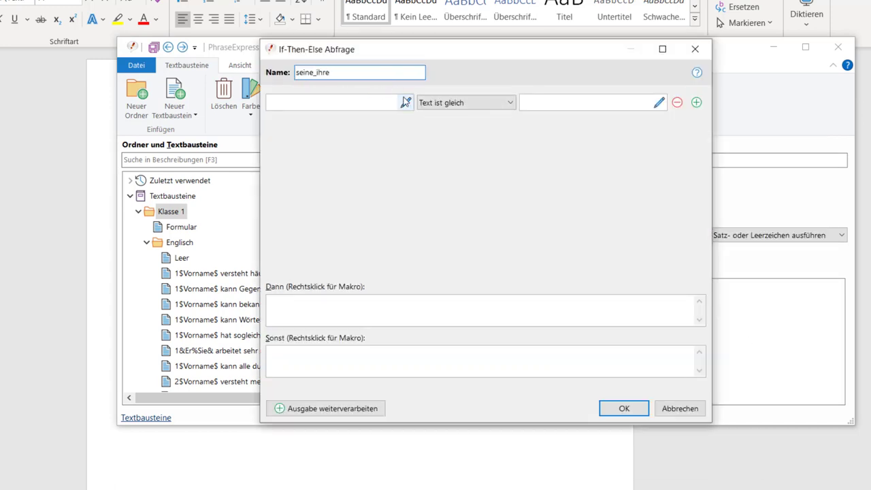
Step: Set the seine_ihre macro's condition to the Geschlecht variable being equal to W
left_click(406, 103)
mouse_move(478, 197)
mouse_move(583, 252)
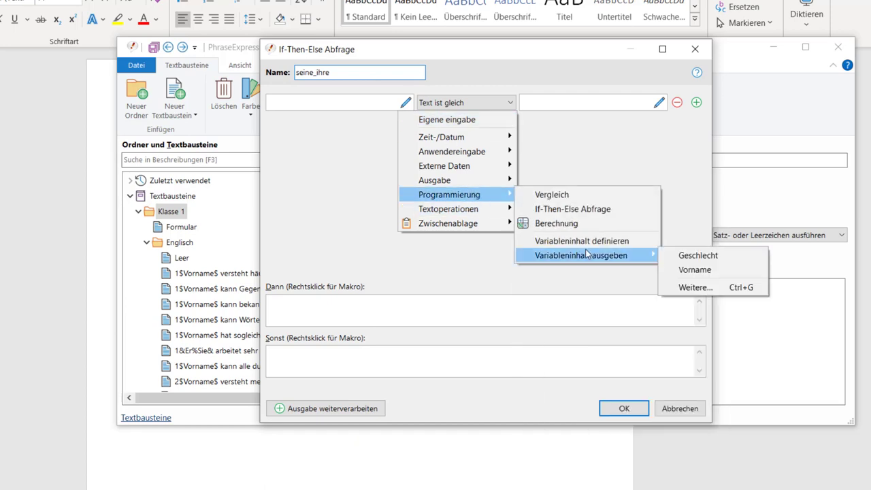
left_click(694, 254)
left_click(546, 102)
type("W")
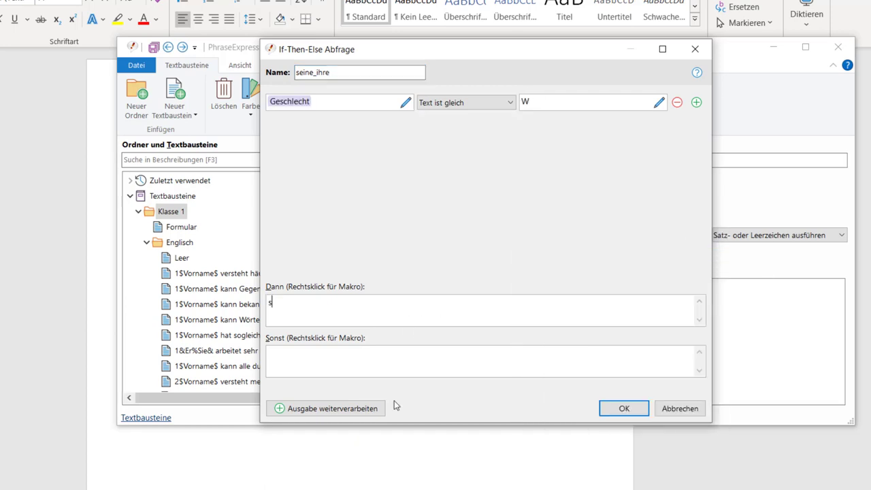
Step: Set the seine_ihre macro's output to "ihre" when the condition is met and "seine" otherwise
type("eine")
key("BackSpace")
key("BackSpace")
key("BackSpace")
key("BackSpace")
key("BackSpace")
type("ihre")
left_click(386, 360)
type("seine")
Step: Make the seine_ihre macro's output begin with a capital letter at sentence starts and accept the macro
left_click(350, 408)
left_click(449, 306)
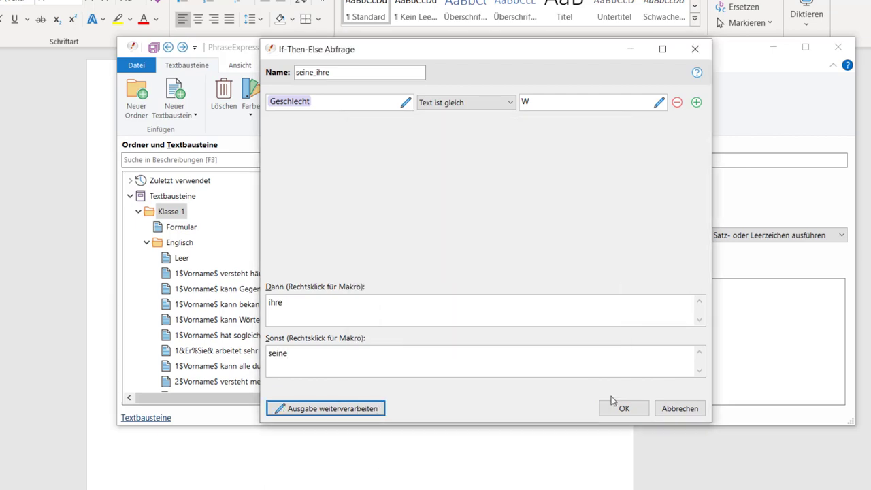
left_click(623, 407)
Step: Replace all &seine%ihre& placeholders in the Klasse 1 phrases with the seine_ihre macro and clear the phrase search
left_click(591, 247)
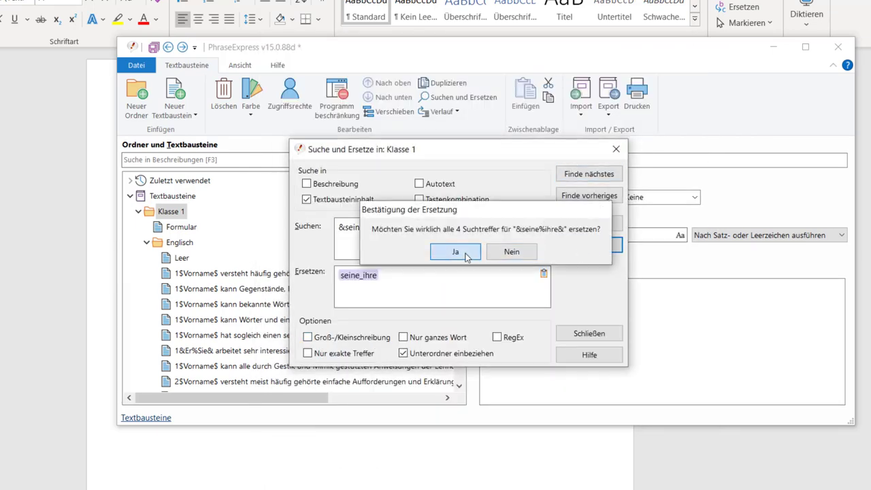
left_click(466, 254)
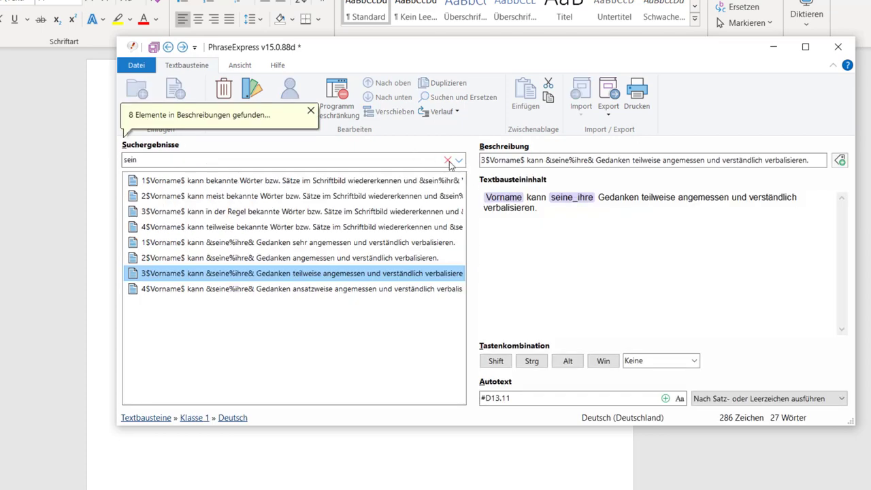
left_click(448, 161)
Step: Add a new phrase named Leer at the start of the Deutsch folder and empty its content
scroll(446, 215, "up", 10)
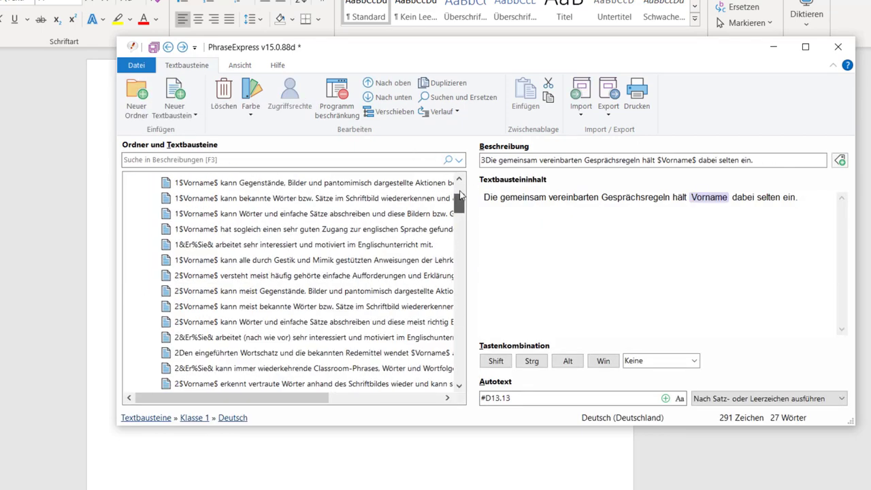
left_click(155, 243)
left_click(147, 243)
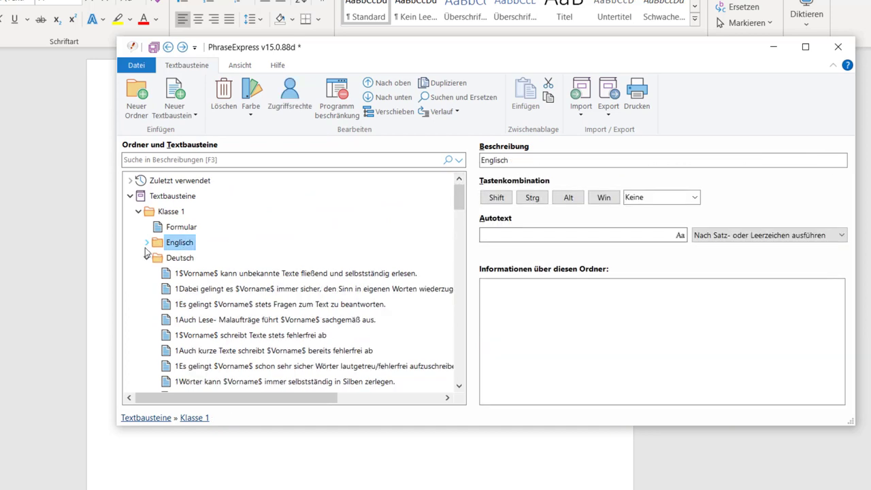
left_click(170, 260)
right_click(170, 260)
mouse_move(225, 271)
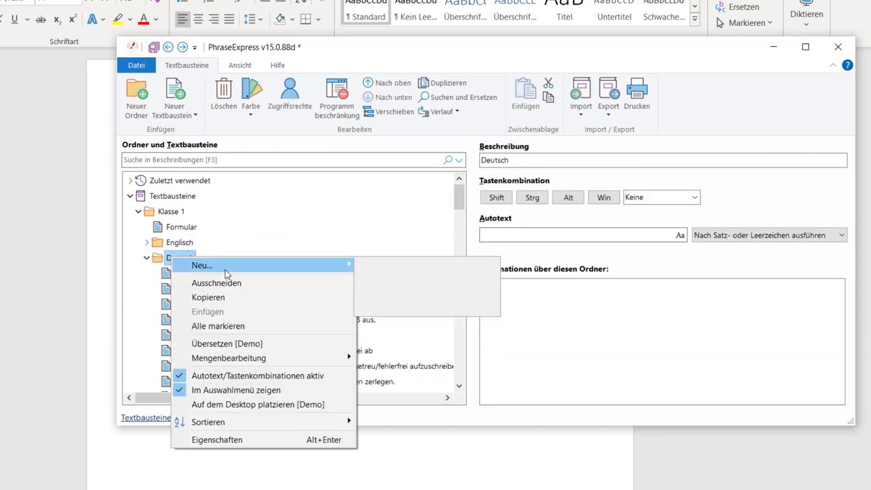
left_click(420, 267)
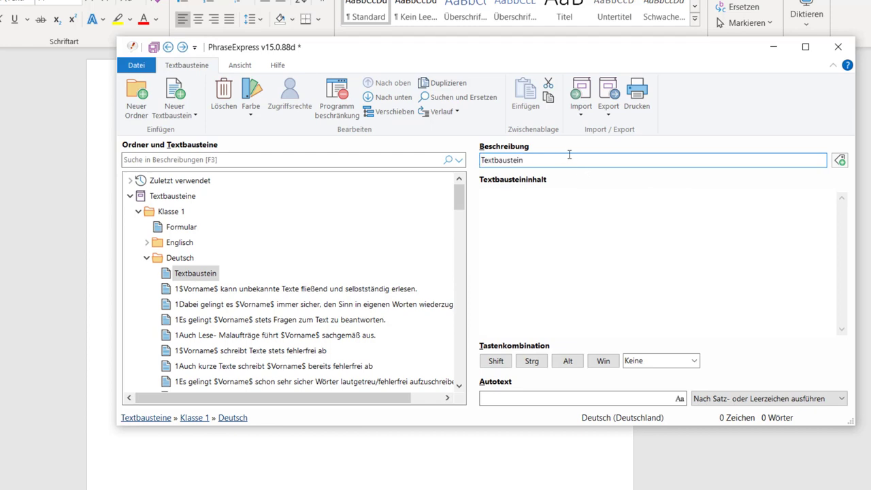
type("Leer")
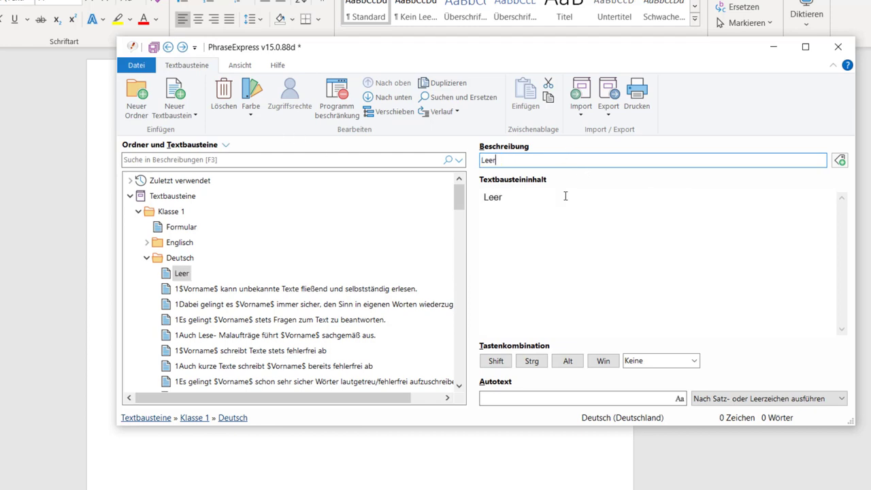
left_click(496, 200)
double_click(501, 200)
key("Delete")
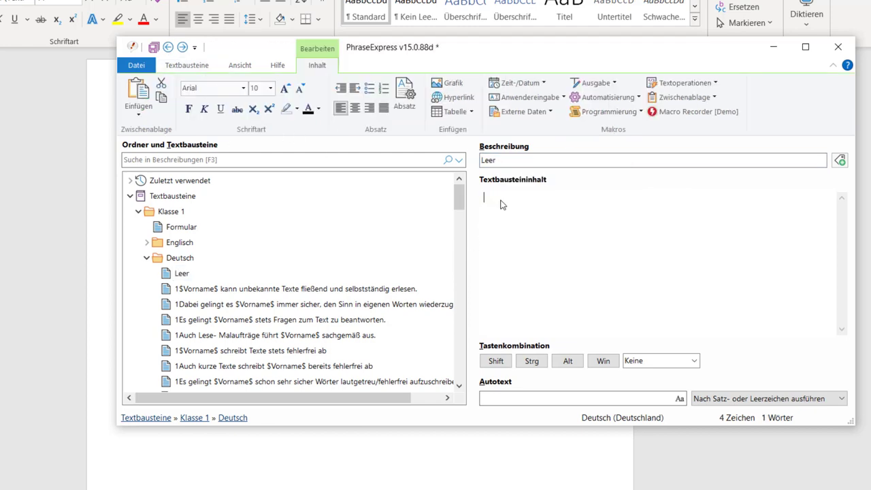
Step: Switch to the Word document and delete all of its existing text
left_click(448, 470)
triple_click(128, 111)
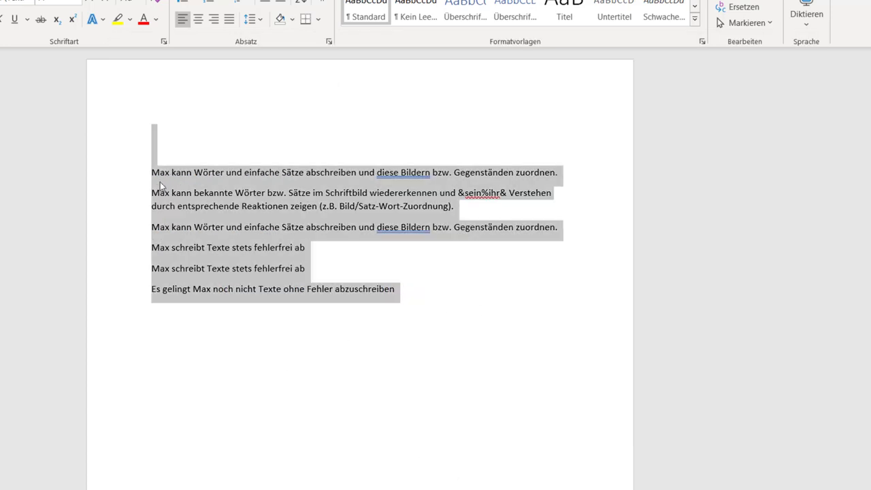
key("Delete")
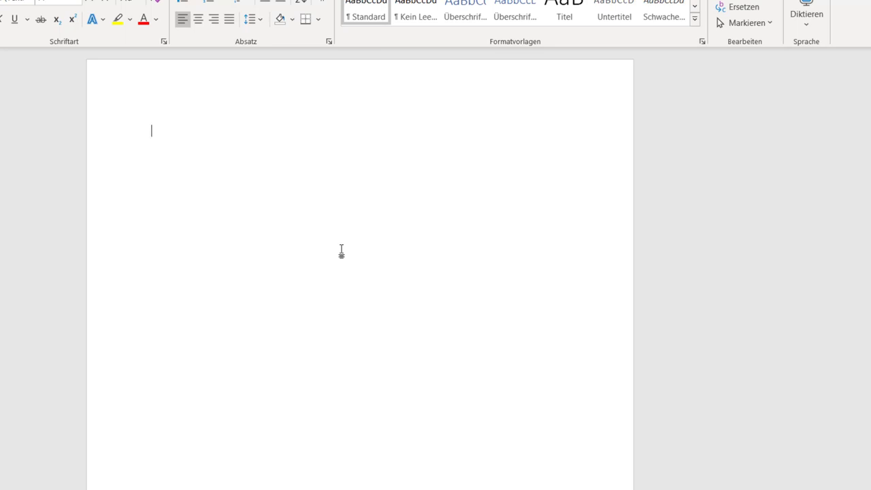
Step: Call up the PhraseExpress report form, enter the pupil's first name as Vorname and choose M as Geschlecht
key("ctrl+alt+f")
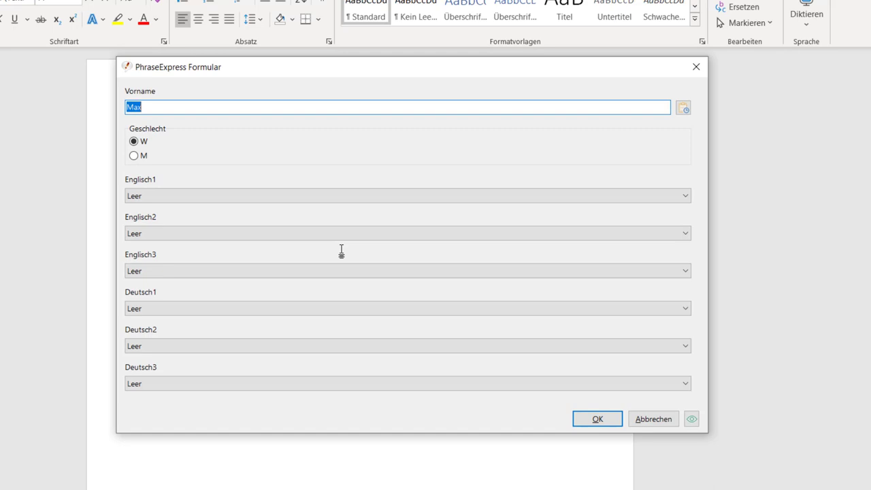
type("Kevin")
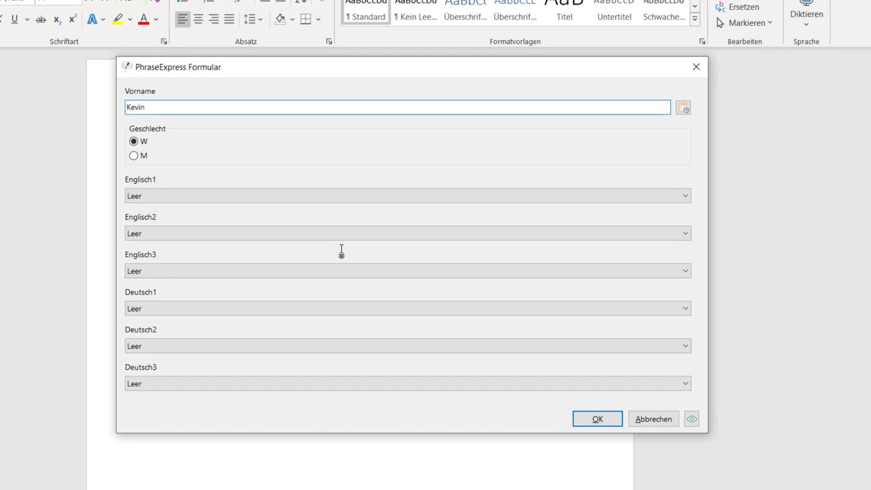
left_click(142, 156)
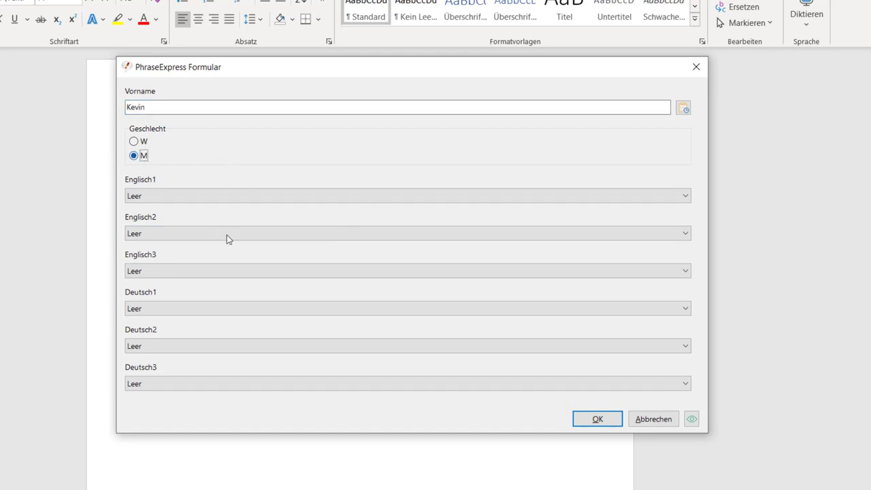
Step: Set Englisch1 to "4$Vorname$ ist in der Lage, mit Hilfe vorgegebener Satzelemente selbstständig kurze Sätze/ Texte zu bilden."
left_click(252, 197)
scroll(361, 266, "down", 5)
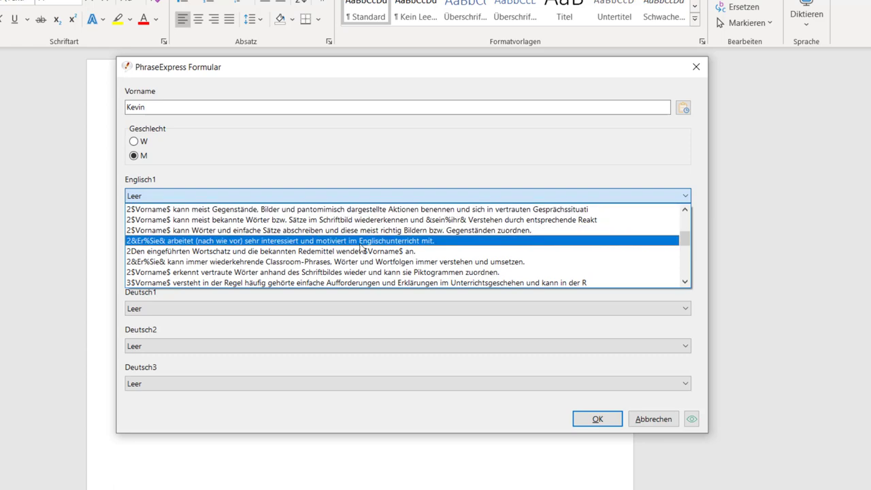
key("Up")
key("Up")
key("Up")
key("Up")
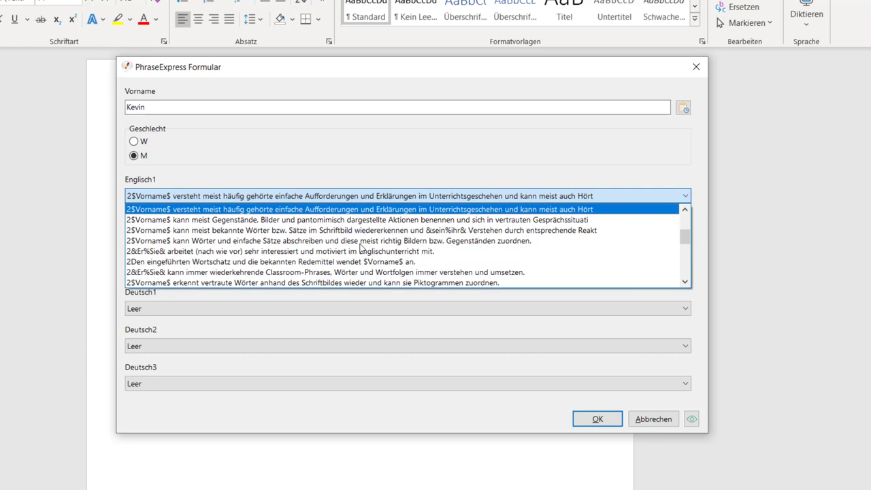
key("4")
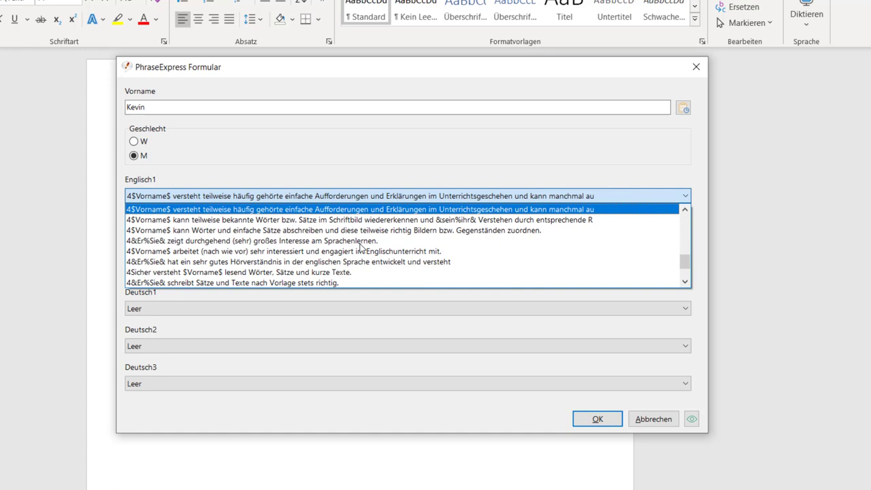
left_click(286, 242)
left_click(255, 199)
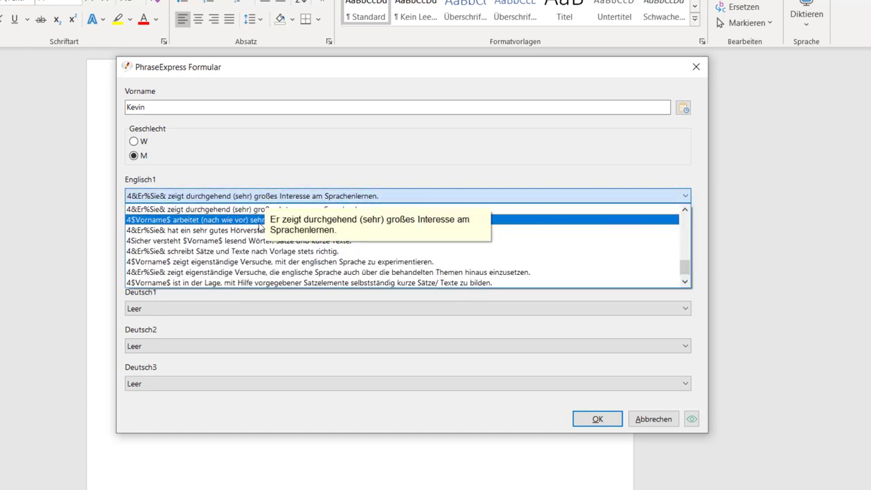
left_click(248, 251)
left_click(290, 199)
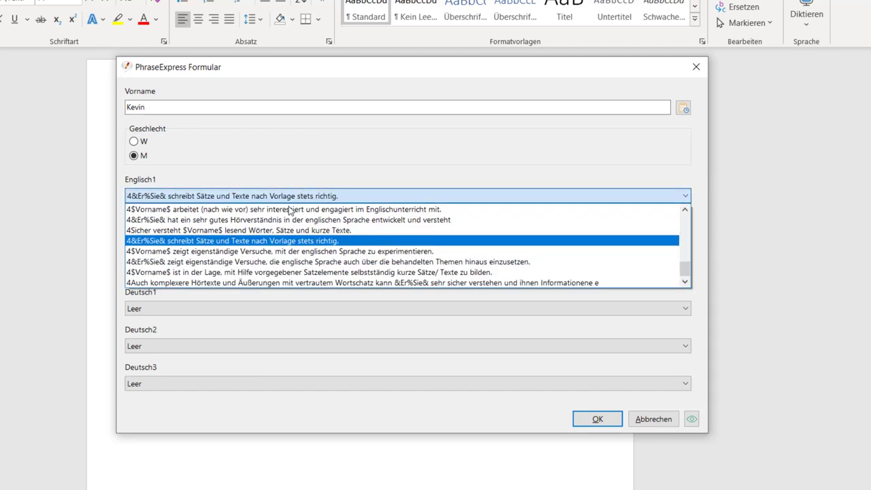
left_click(286, 272)
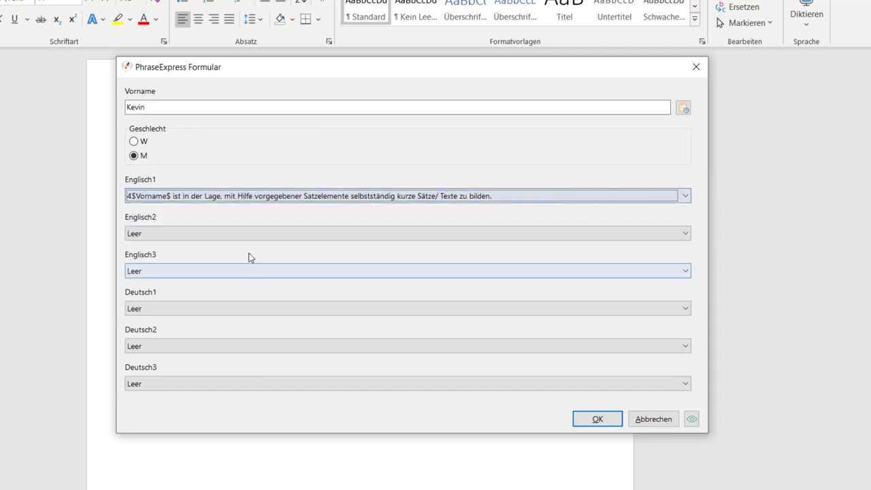
Step: Set both Englisch2 and Englisch3 to "1$Vorname$ kann alle durch Gestik und Mimik gestützten Anweisungen der Lehrkraft verstehen."
left_click(249, 233)
left_click(222, 319)
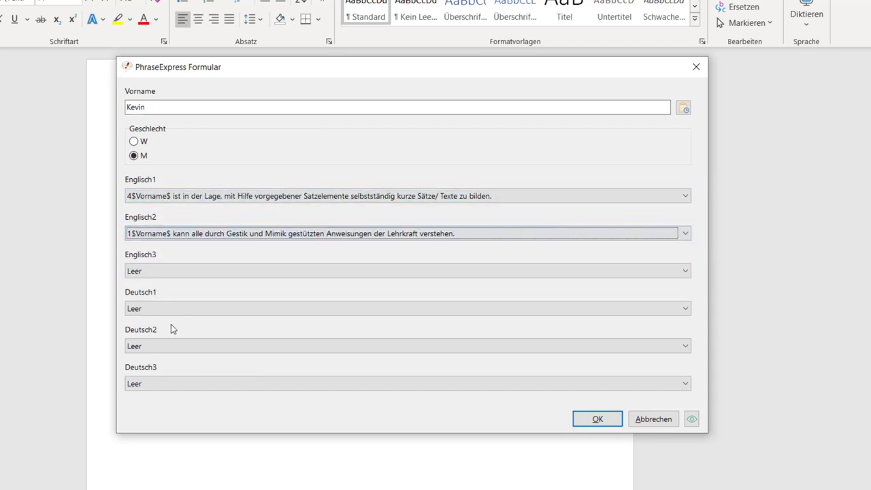
left_click(192, 273)
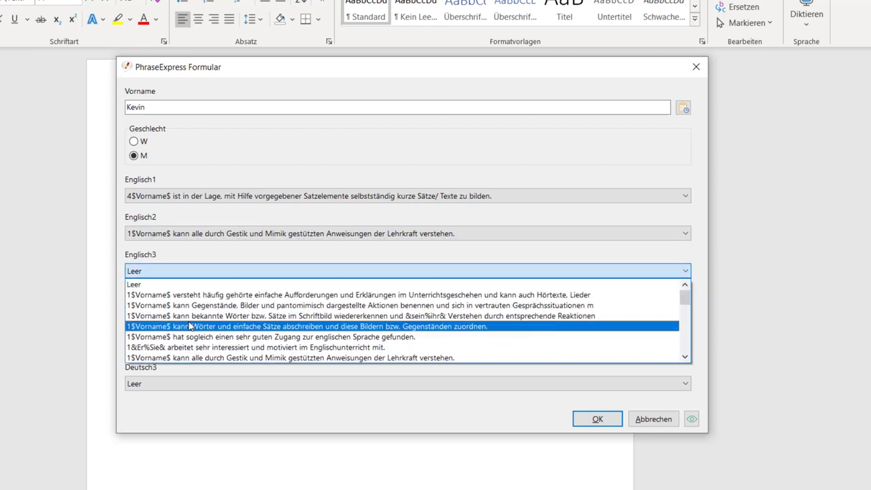
left_click(209, 357)
Step: Set Deutsch1 to "1$Vorname$ schreibt Texte stets fehlerfrei ab" and Deutsch2 to "5$Vorname$ kennt die erlernten Buchstaben noch nicht sicher und kann ihnen passende Laute nicht selbständig zuordnen"
left_click(230, 307)
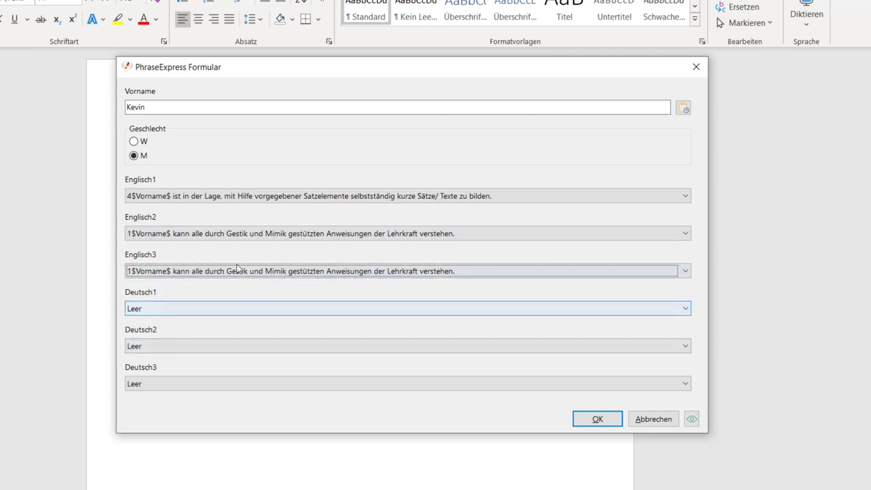
left_click(225, 346)
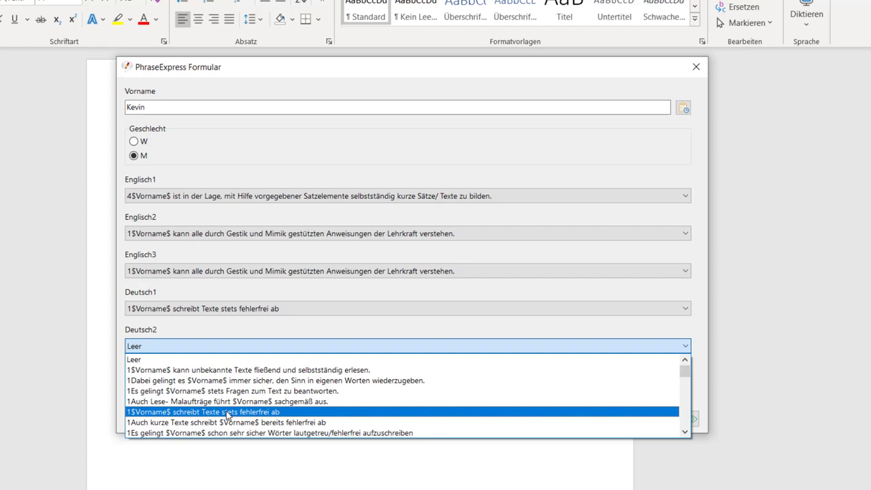
key("5")
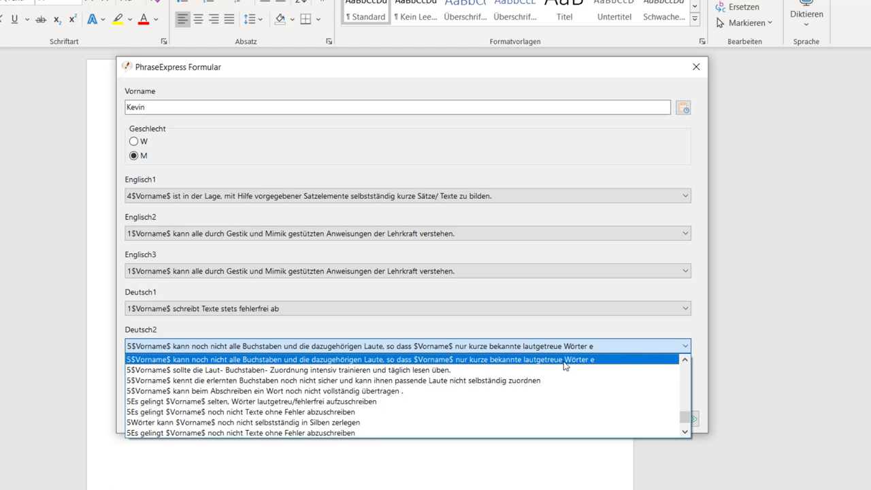
left_click(549, 383)
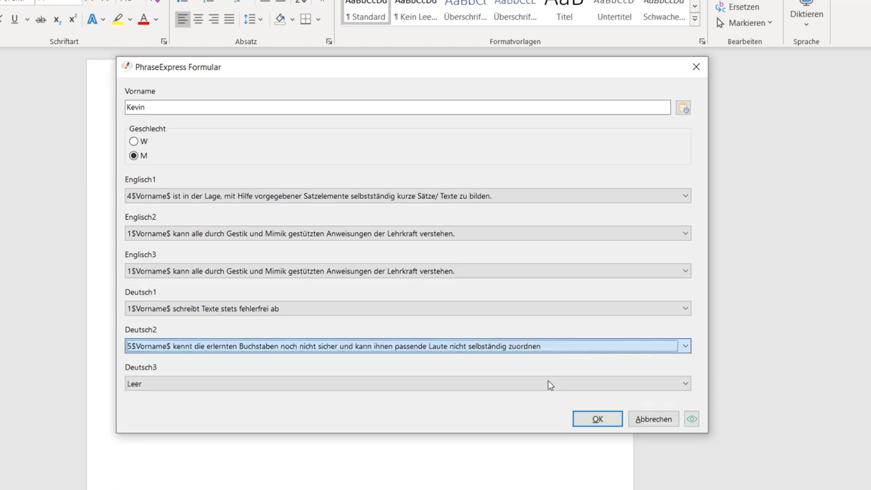
Step: Set Deutsch3 to the level 4 phrase starting "fällt es schwer, beim Schreiben eigener Texte Wortgrenzen einzuhalten" and insert the completed report into the document
left_click(379, 387)
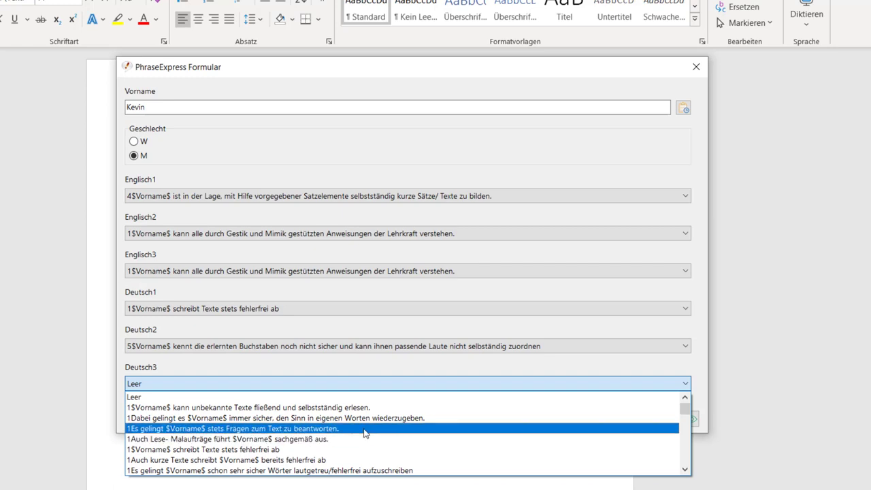
scroll(364, 432, "down", 5)
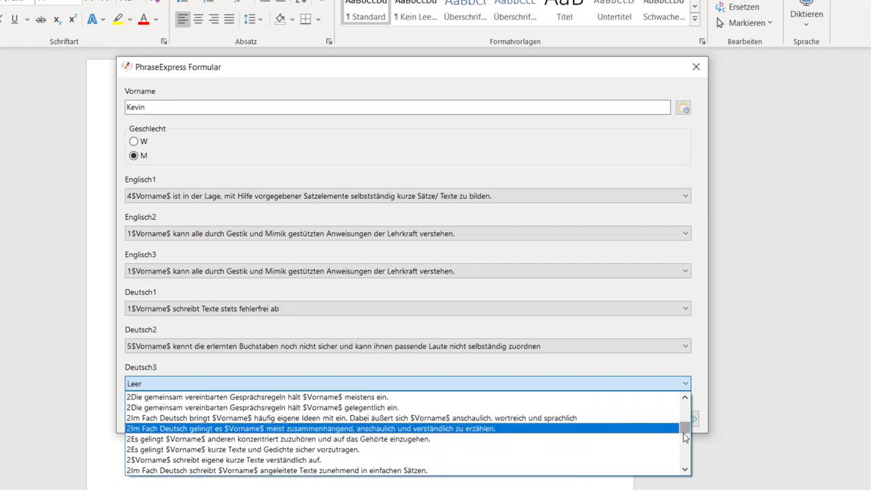
left_click_drag(685, 438, 685, 453)
left_click(488, 409)
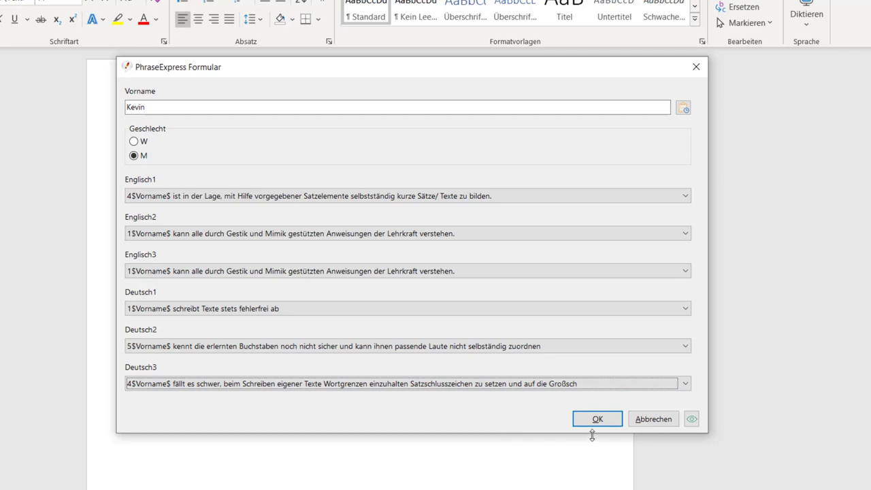
left_click(602, 422)
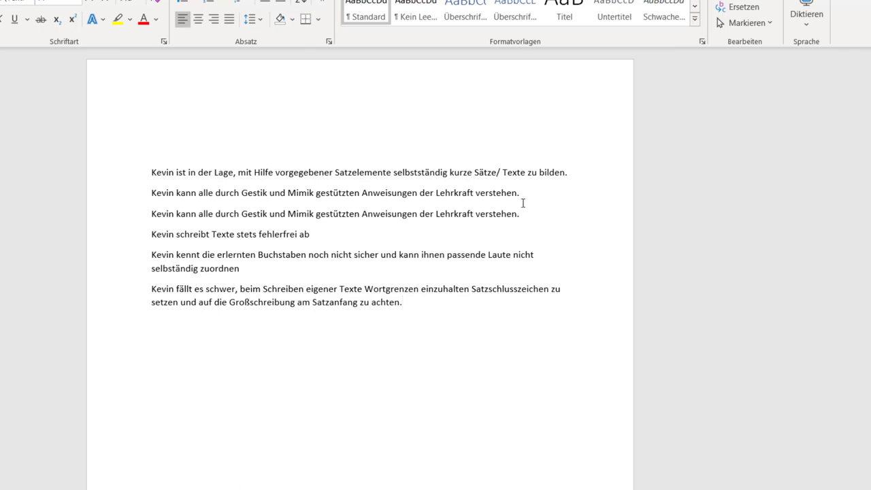
Step: Switch to the Excel workbook Textbausteine-Beispiel_2020_12_08 and look up the Kürzel of the inserted phrase about Gestik und Mimik
left_click_drag(532, 213, 21, 220)
left_click(422, 247)
mouse_move(226, 489)
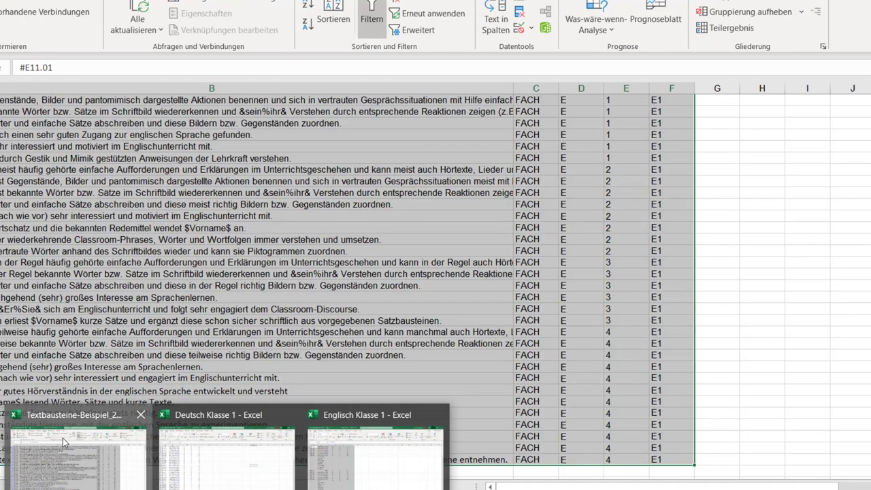
left_click(63, 439)
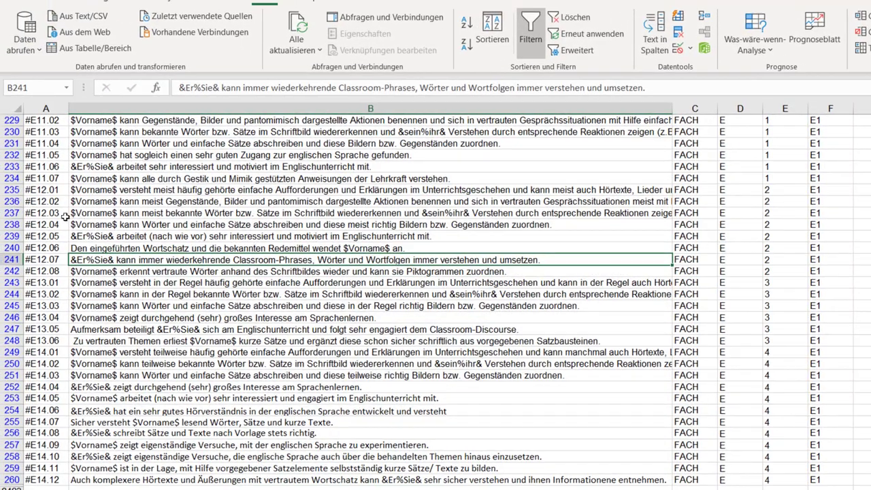
left_click(31, 178)
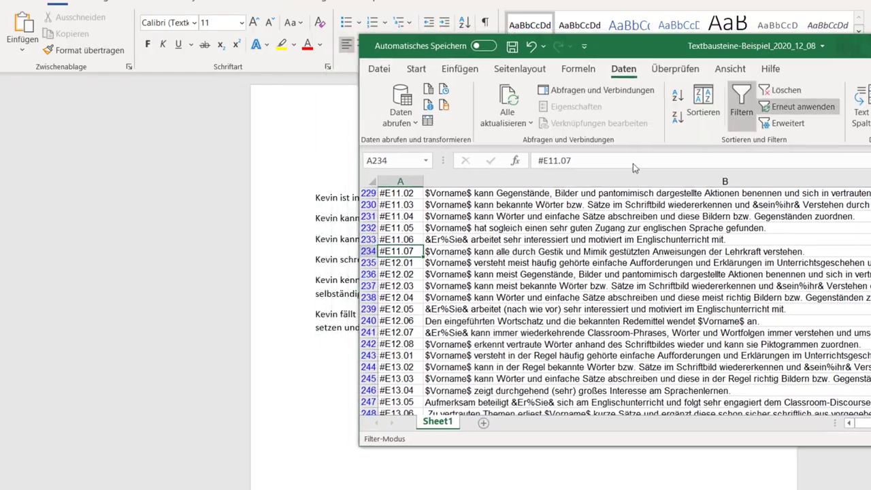
Step: Arrange the Word document and the Textbausteine-Beispiel_2020_12_08 workbook side by side, with Word on the left half
left_click(266, 396)
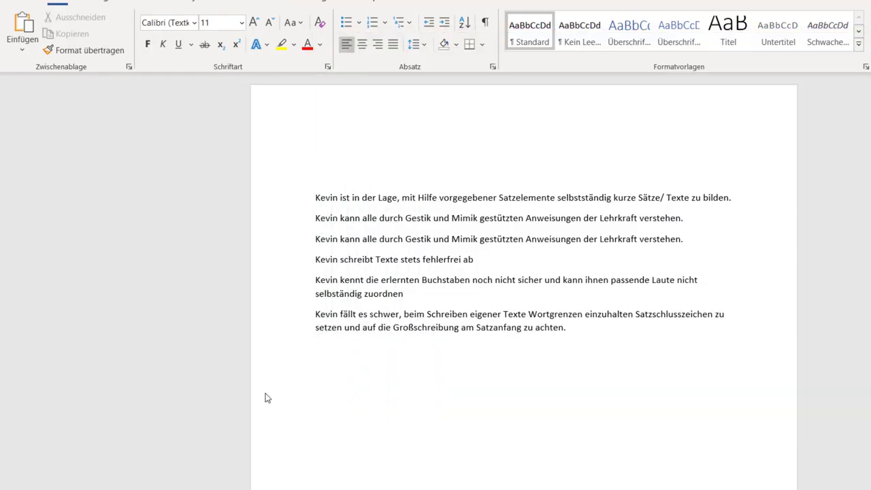
key("super+Left")
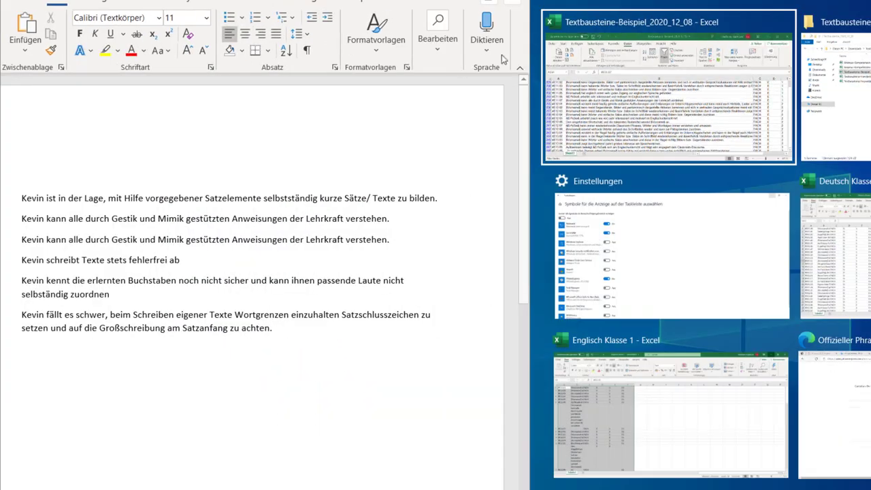
left_click(640, 96)
Step: Insert the English phrase with autotext #E14.01 below the report text in Word and continue on an empty line
left_click(346, 349)
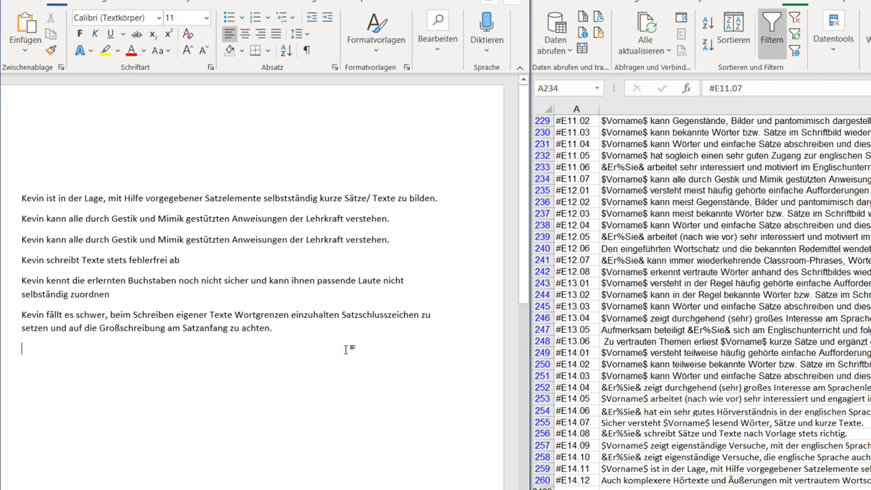
type("#E14")
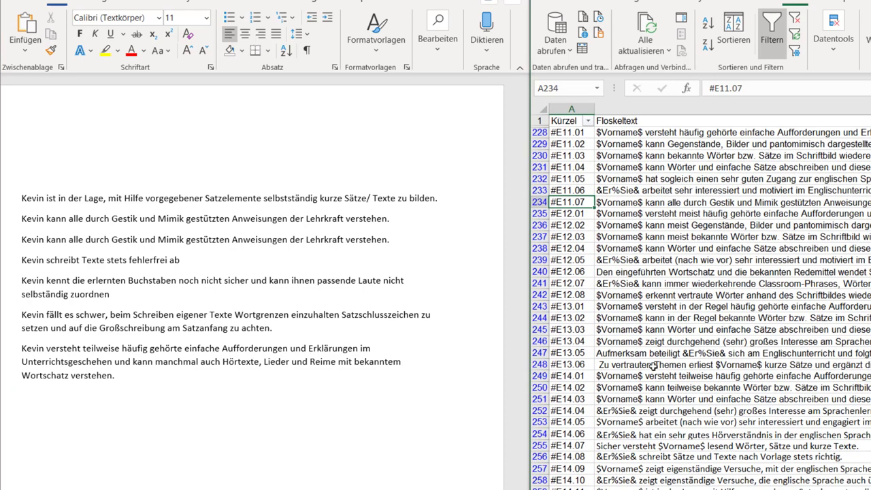
left_click(288, 433)
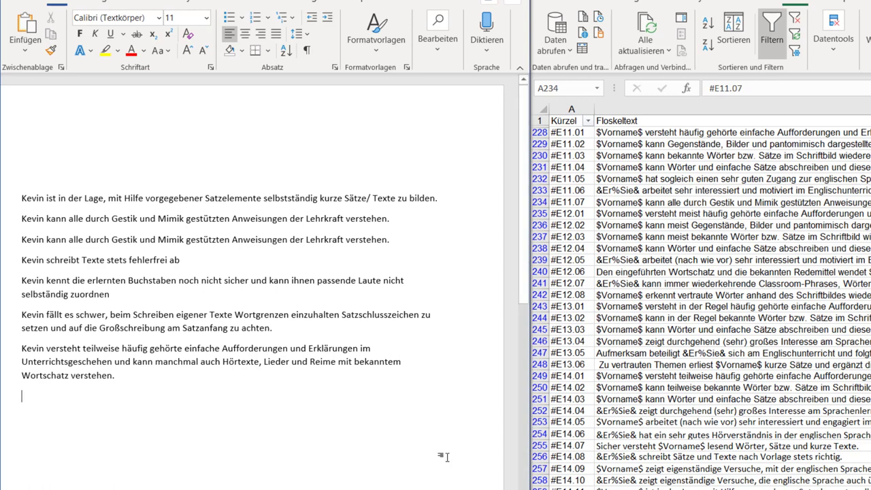
Step: Remove the leading space from the phrase text in cell B248 of the workbook
key("alt+Tab")
left_click(646, 366)
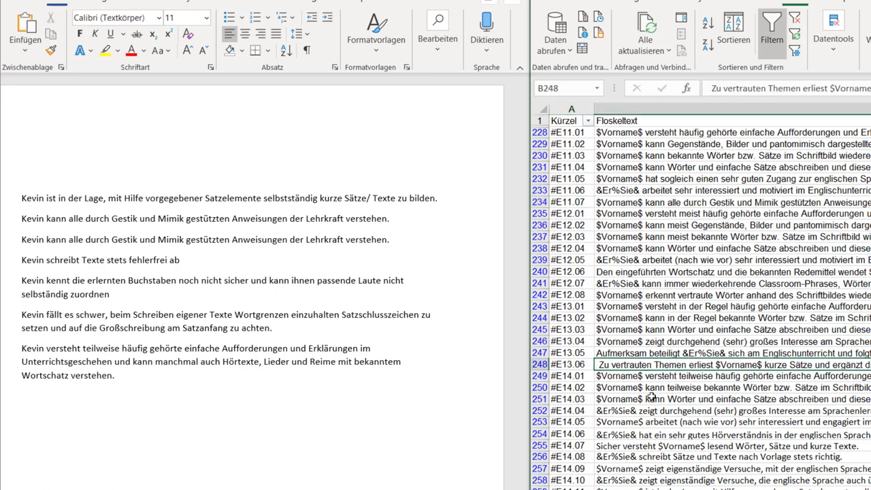
left_click(713, 88)
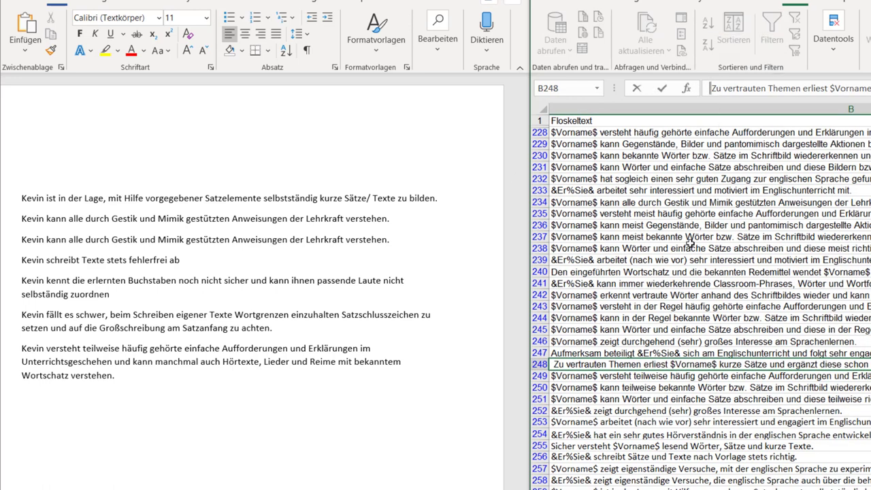
key("BackSpace")
key("Return")
key("Up")
key("Up")
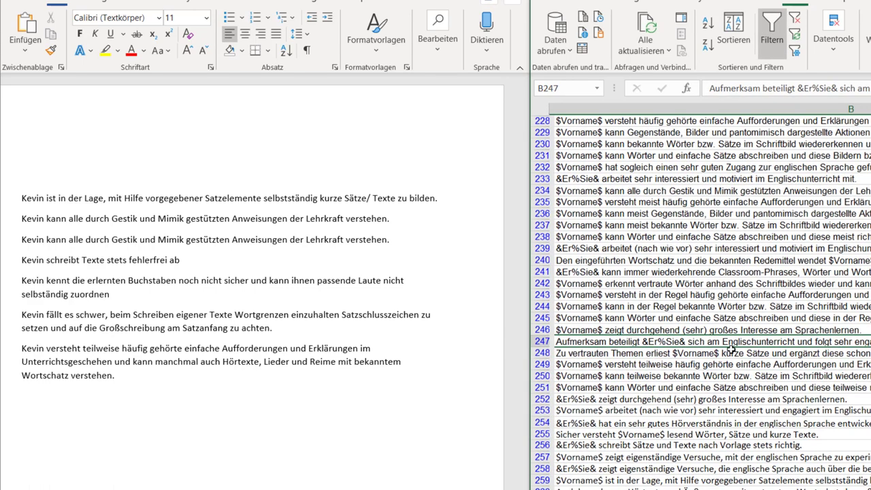